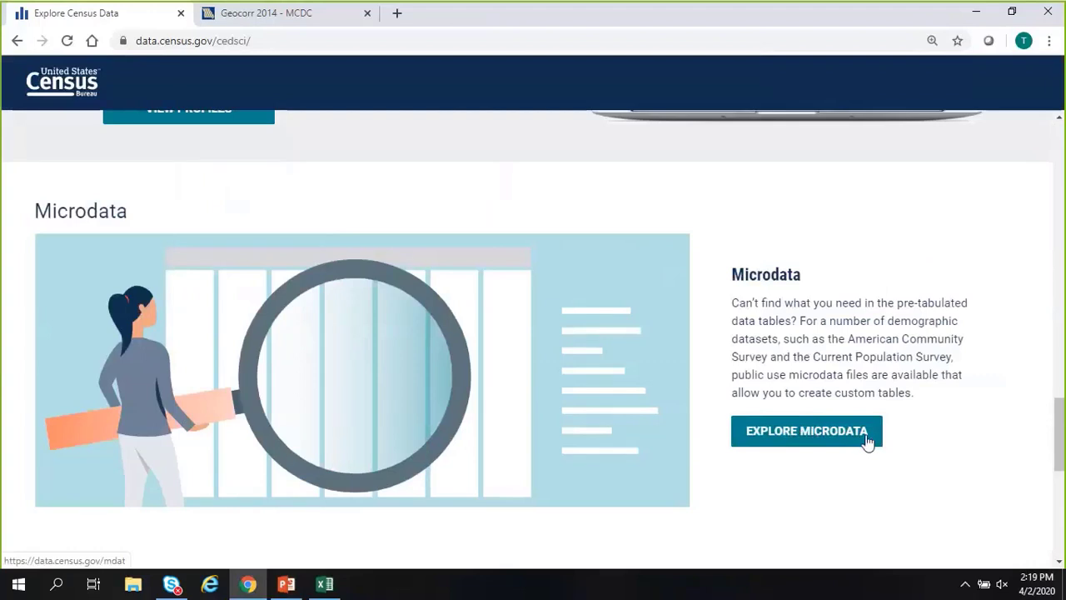
Step: Open the microdata access tool and choose the ACS 1-Year Estimates - Public Use Microdata Sample dataset
{"action": "left_click", "coordinate": [871, 441]}
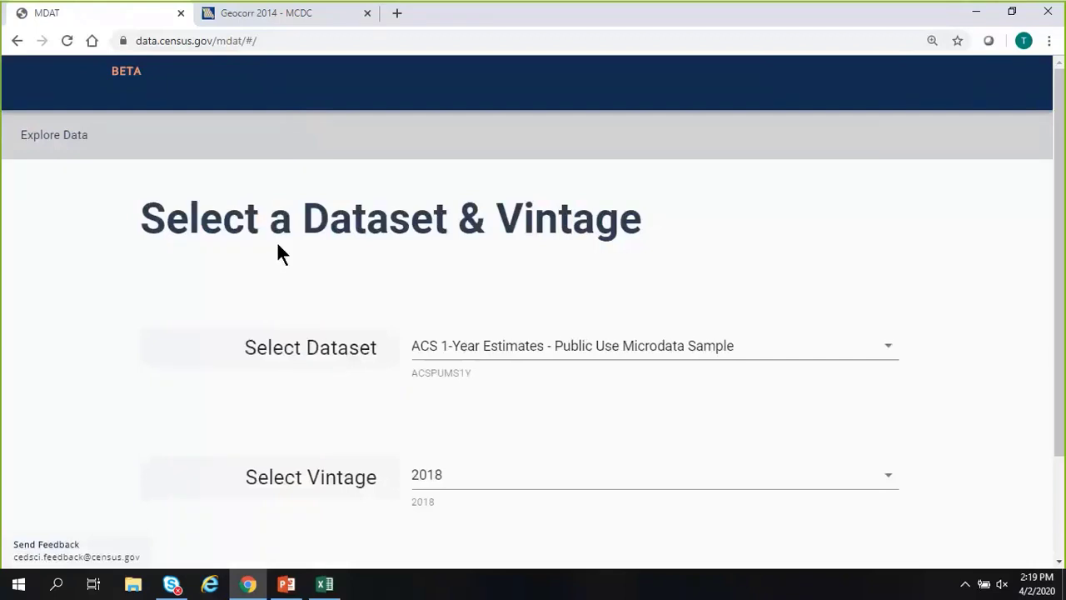
{"action": "scroll", "coordinate": [625, 254], "scroll_direction": "down", "scroll_amount": 1}
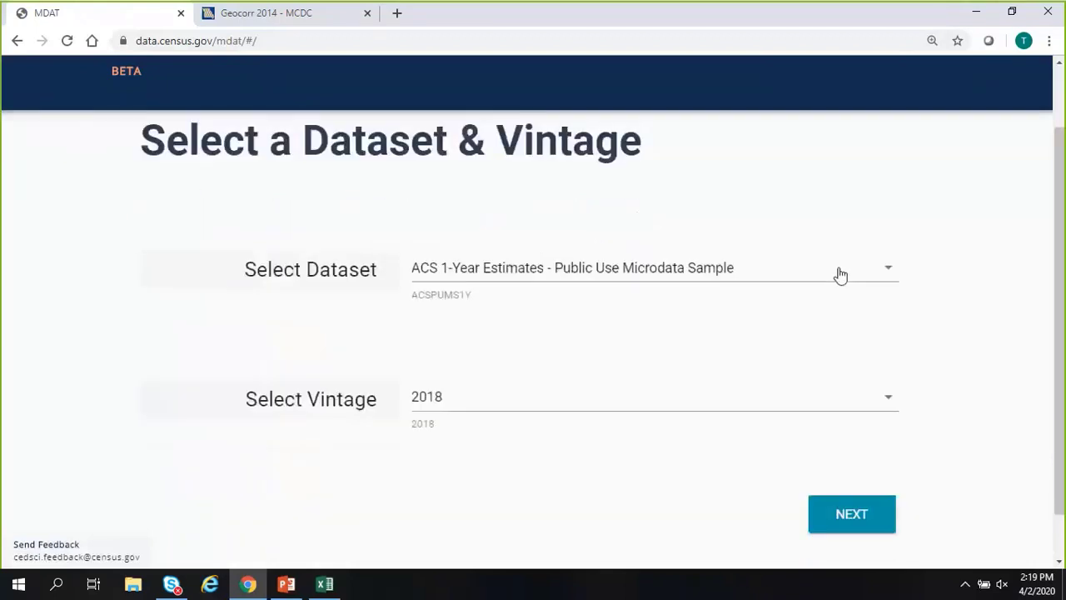
{"action": "left_click", "coordinate": [890, 271]}
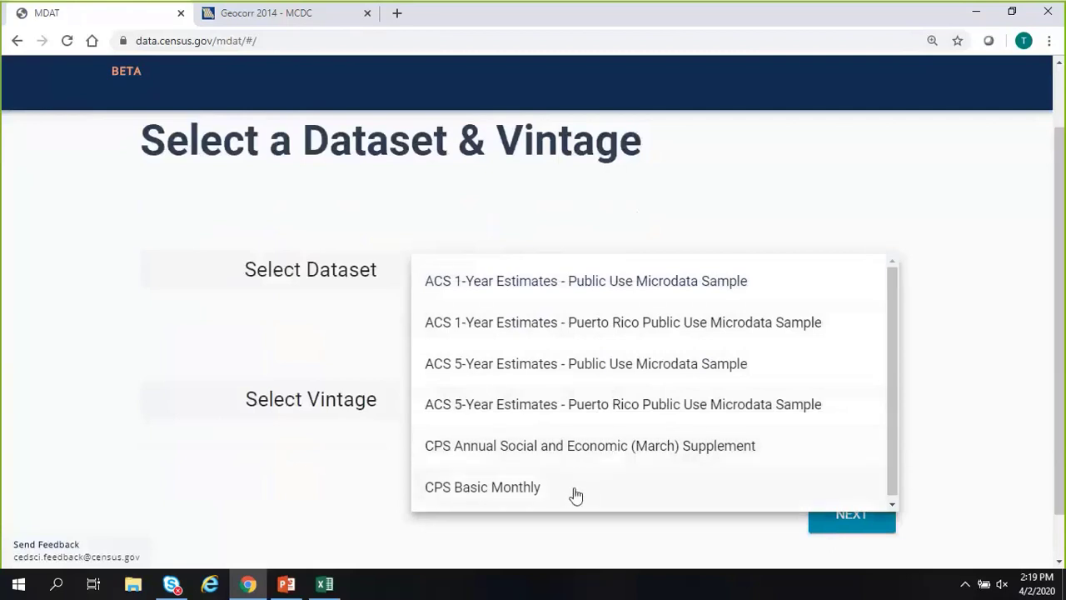
{"action": "left_click", "coordinate": [580, 291]}
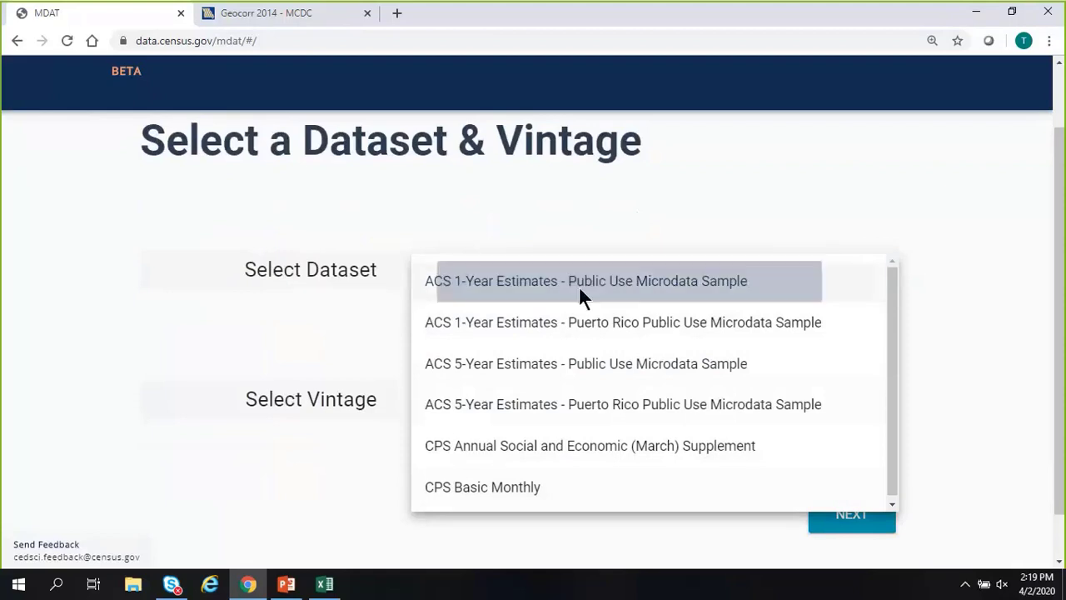
Step: Select the 2018 vintage for the dataset and proceed to variable selection
{"action": "left_click", "coordinate": [525, 403]}
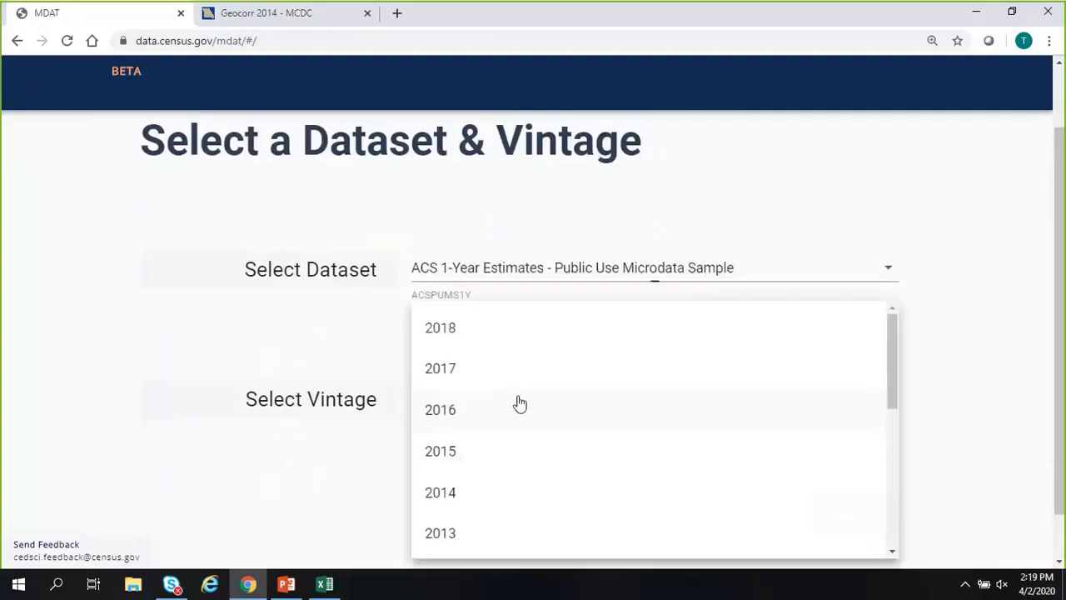
{"action": "scroll", "coordinate": [494, 400], "scroll_direction": "down", "scroll_amount": 4}
{"action": "scroll", "coordinate": [494, 400], "scroll_direction": "down", "scroll_amount": 1}
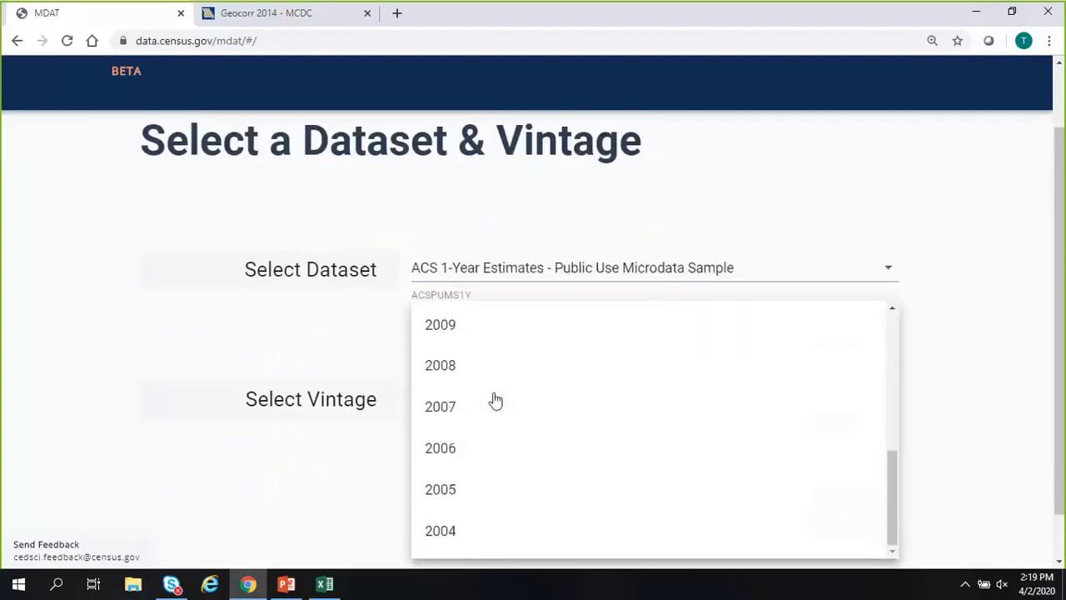
{"action": "scroll", "coordinate": [494, 399], "scroll_direction": "up", "scroll_amount": 5}
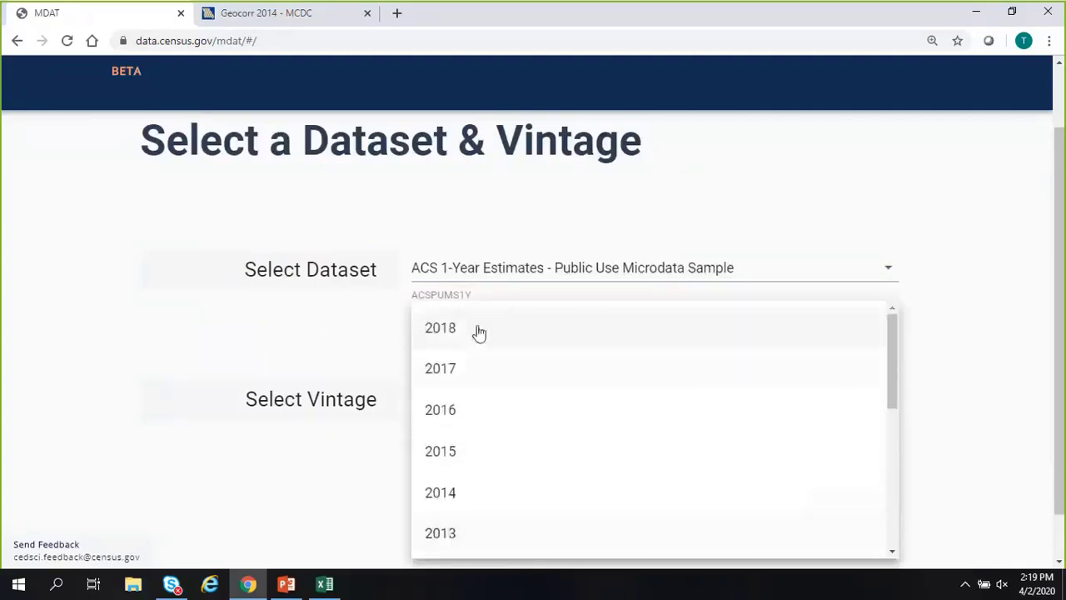
{"action": "left_click", "coordinate": [457, 333]}
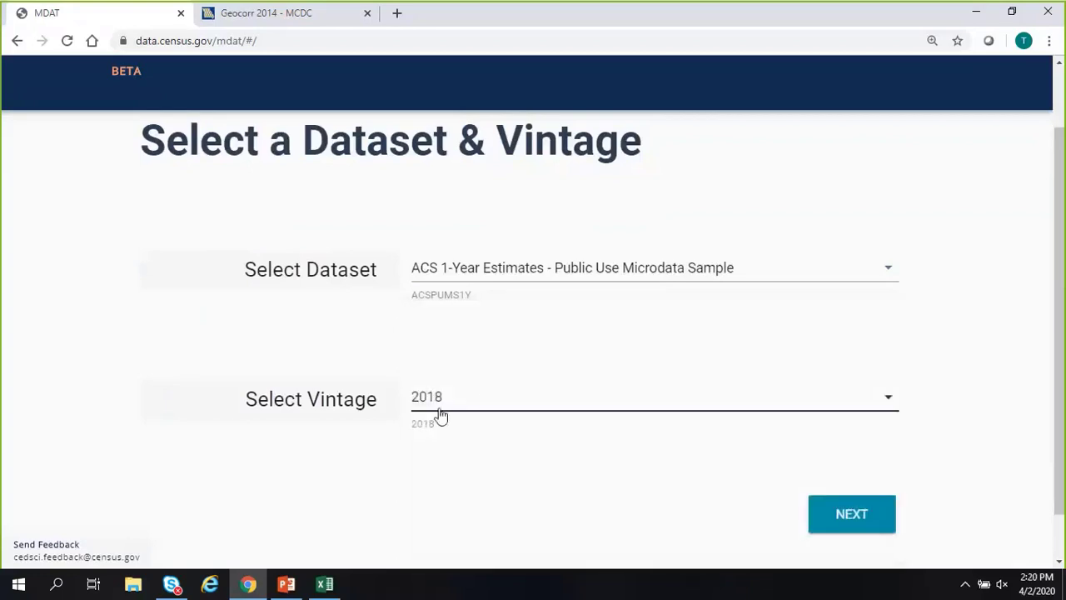
{"action": "left_click", "coordinate": [836, 520]}
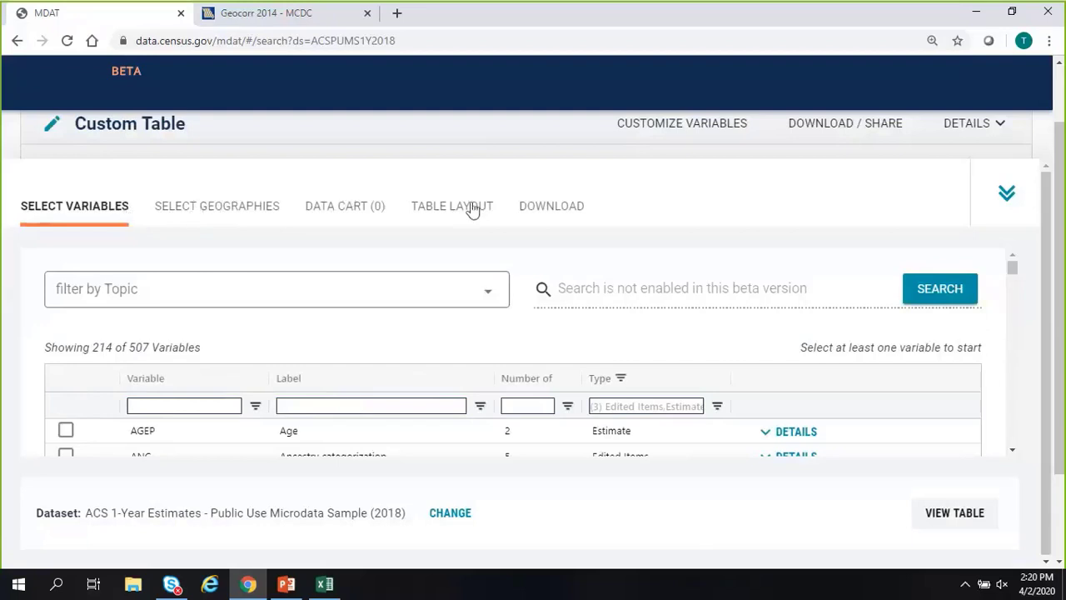
Step: Filter the variable list to labels containing "hispanic"
{"action": "scroll", "coordinate": [557, 262], "scroll_direction": "down", "scroll_amount": 1}
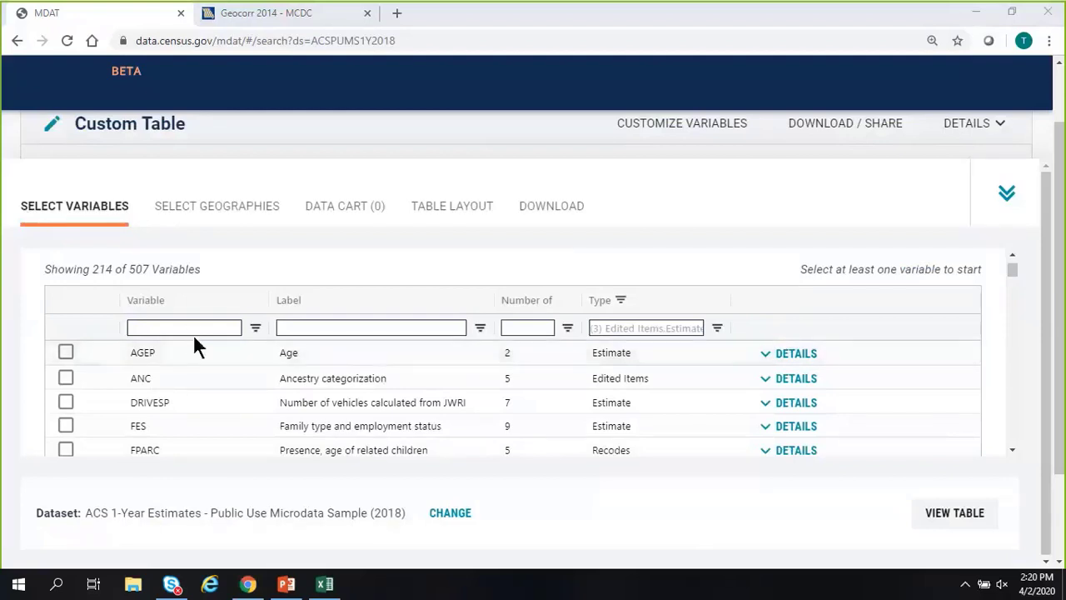
{"action": "left_click", "coordinate": [290, 329]}
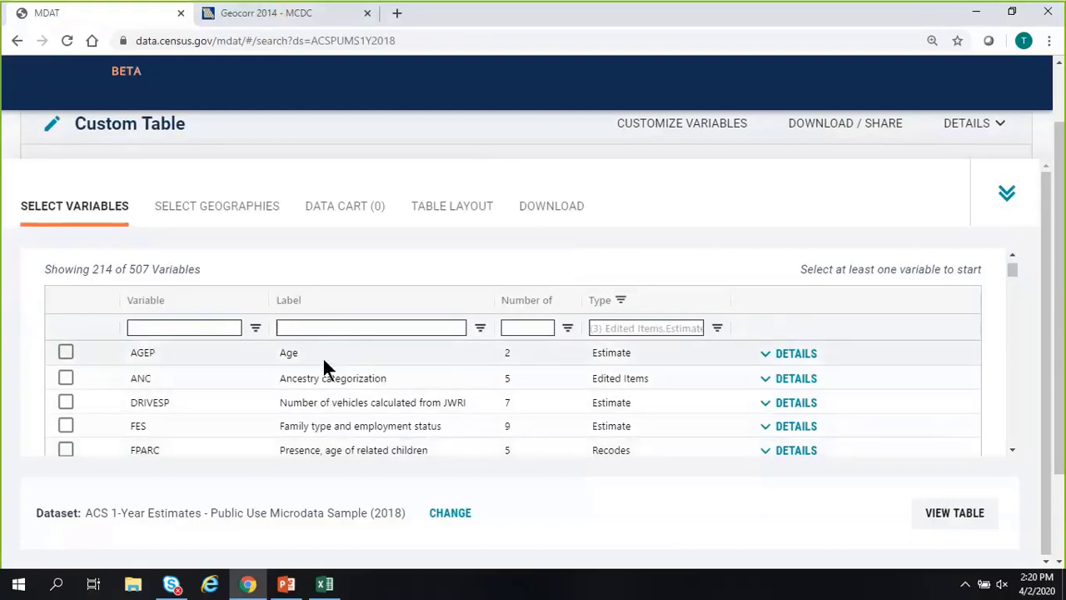
{"action": "scroll", "coordinate": [329, 415], "scroll_direction": "down", "scroll_amount": 2}
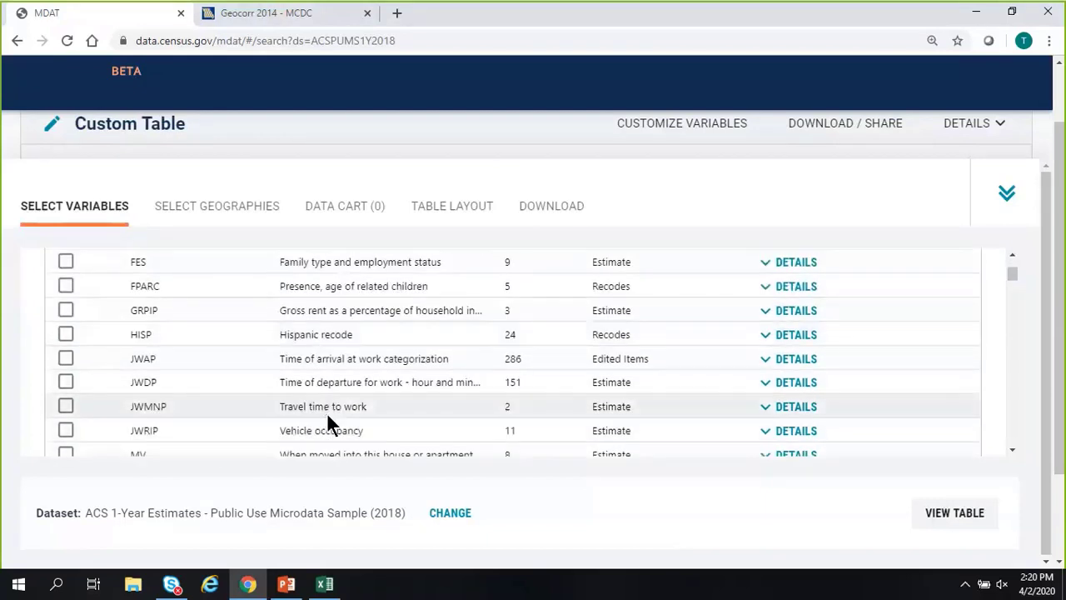
{"action": "scroll", "coordinate": [327, 411], "scroll_direction": "up", "scroll_amount": 3}
{"action": "scroll", "coordinate": [302, 316], "scroll_direction": "down", "scroll_amount": 2}
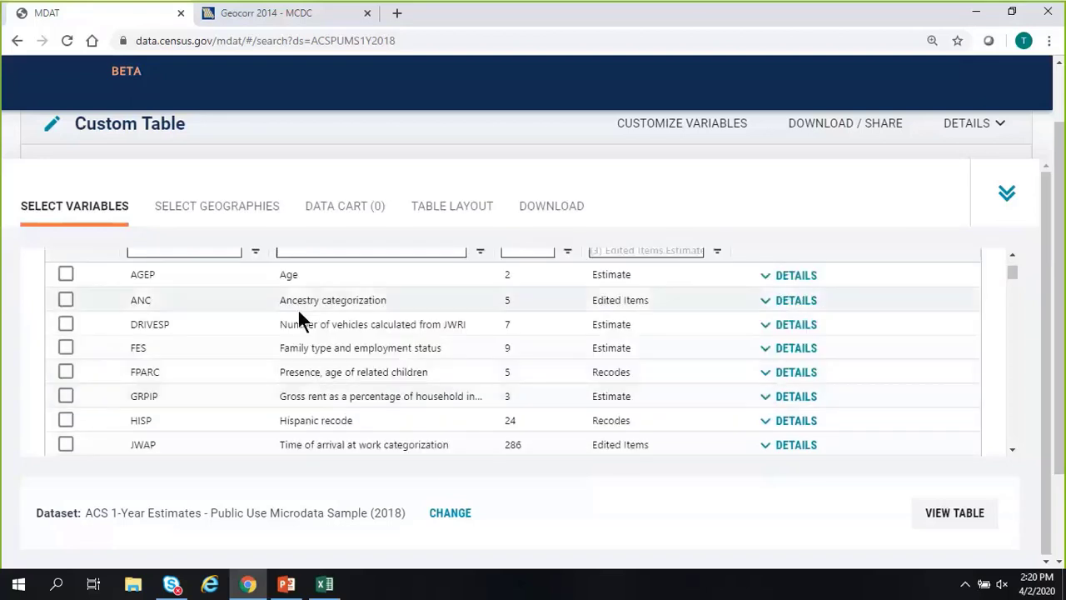
{"action": "scroll", "coordinate": [297, 317], "scroll_direction": "up", "scroll_amount": 2}
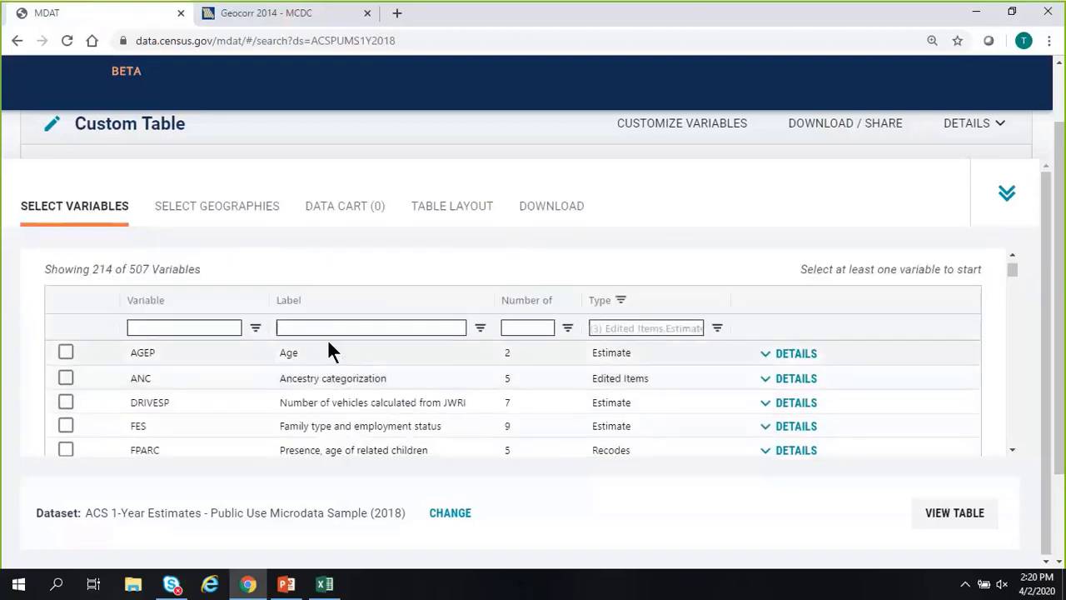
{"action": "type", "text": "hispanic"}
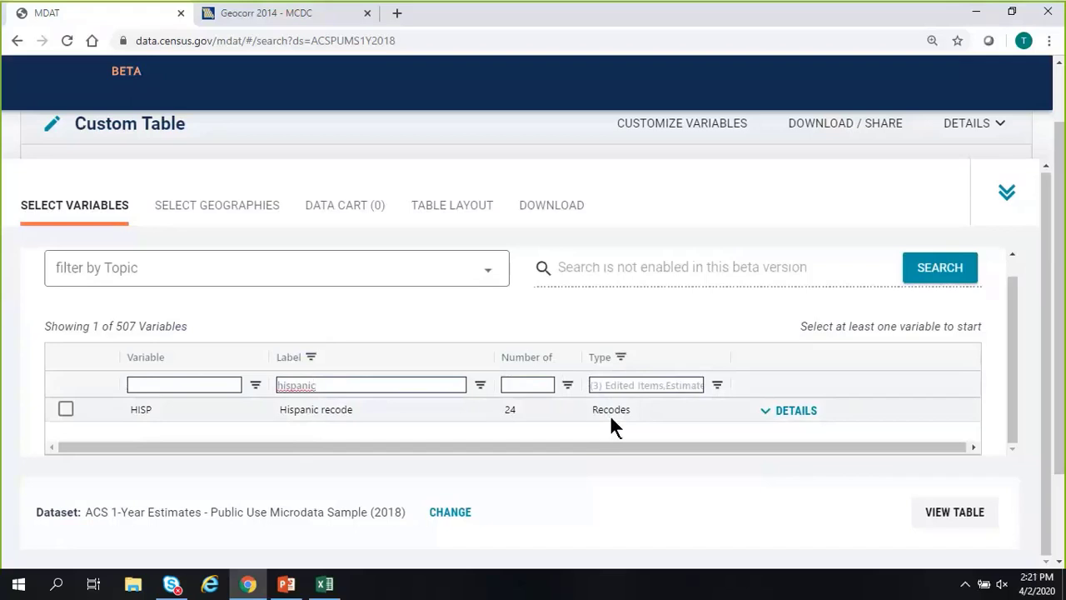
Step: Review the value categories of the Hispanic recode variable (HISP) and add it to the data cart
{"action": "left_click", "coordinate": [767, 414]}
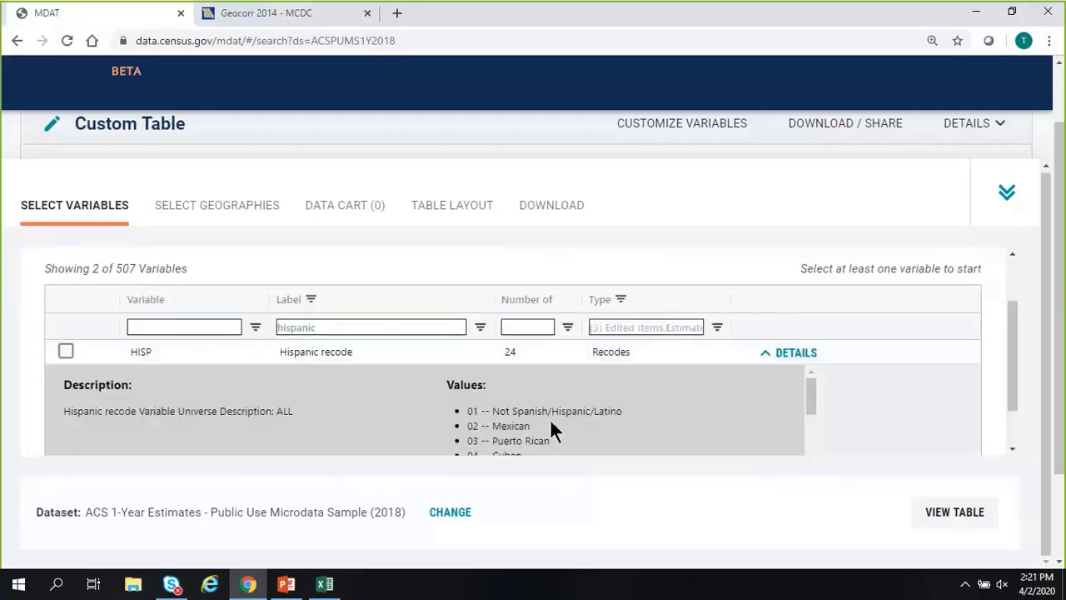
{"action": "scroll", "coordinate": [550, 418], "scroll_direction": "down", "scroll_amount": 1}
{"action": "scroll", "coordinate": [549, 419], "scroll_direction": "down", "scroll_amount": 5}
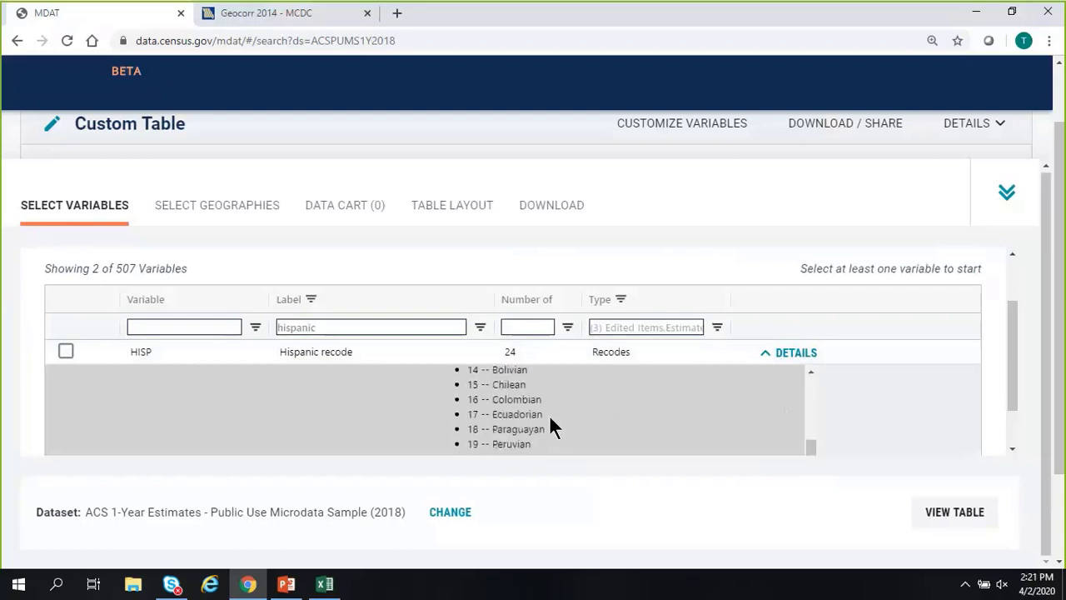
{"action": "scroll", "coordinate": [550, 417], "scroll_direction": "up", "scroll_amount": 6}
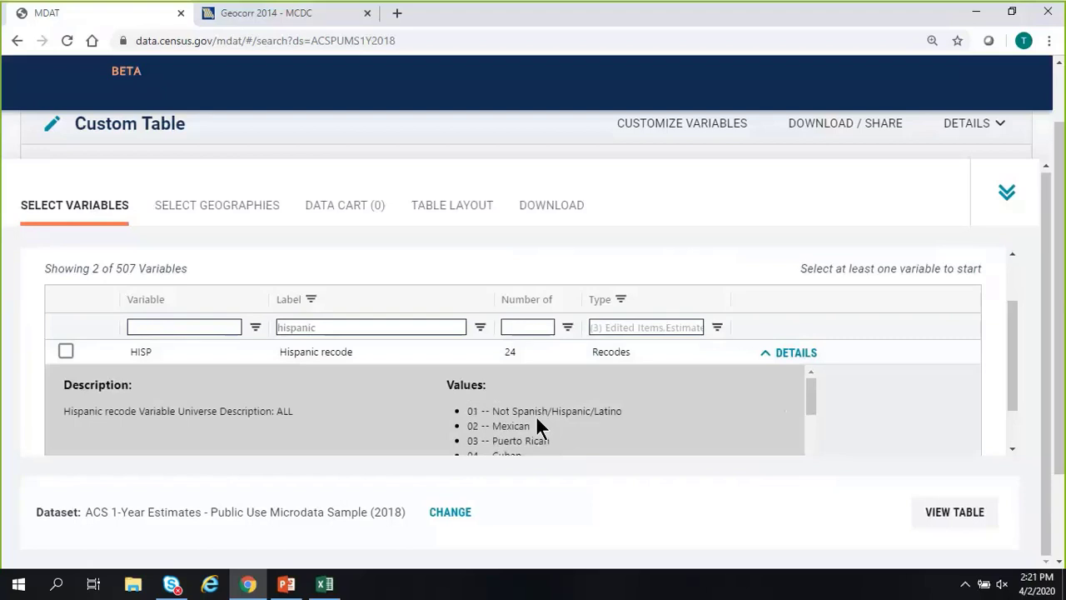
{"action": "scroll", "coordinate": [554, 422], "scroll_direction": "down", "scroll_amount": 3}
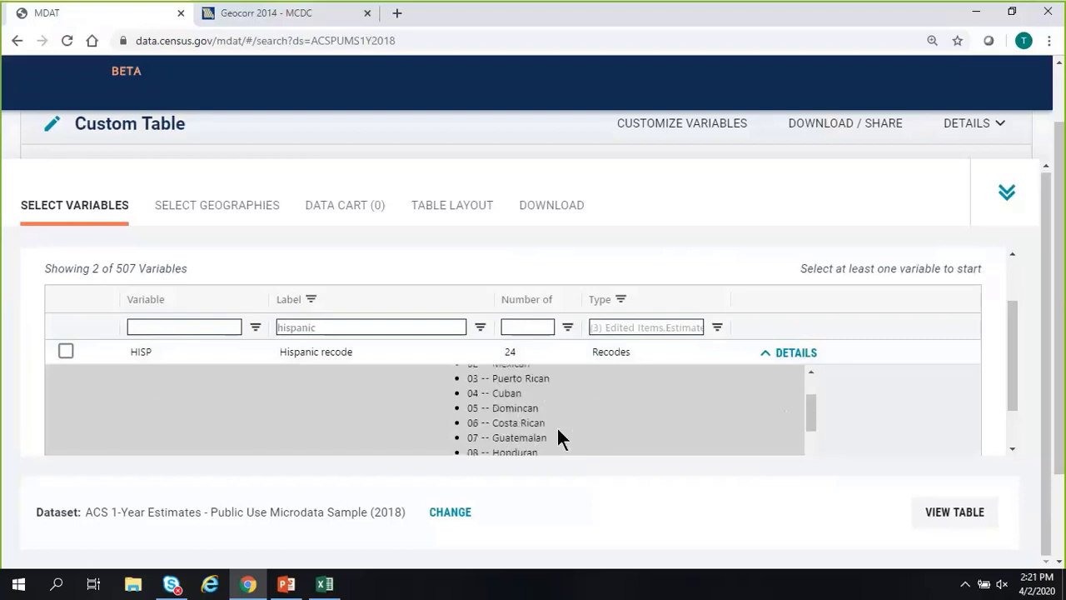
{"action": "scroll", "coordinate": [556, 425], "scroll_direction": "up", "scroll_amount": 3}
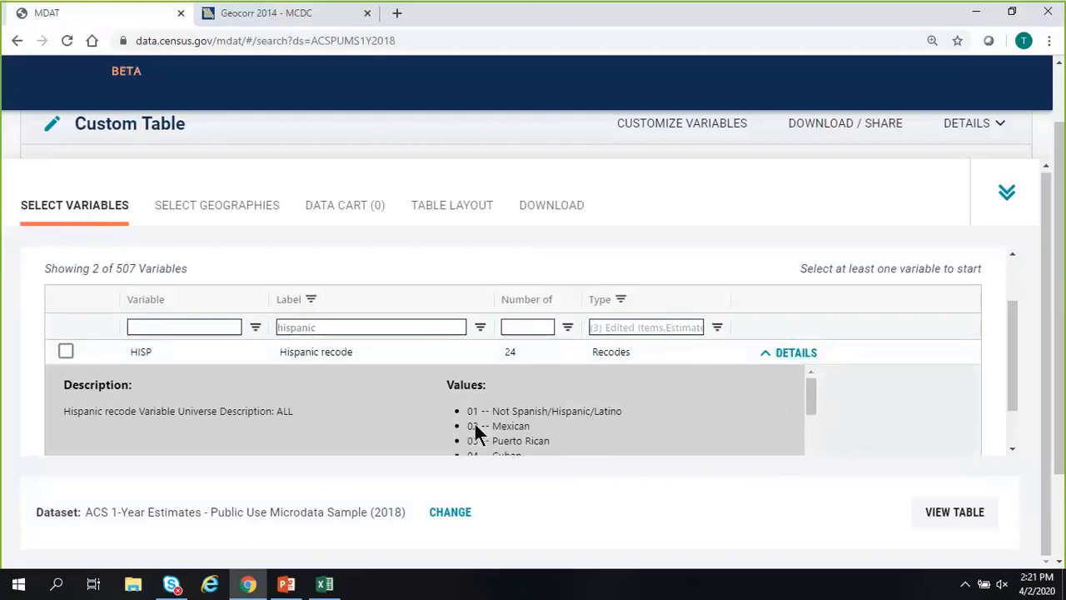
{"action": "scroll", "coordinate": [517, 431], "scroll_direction": "down", "scroll_amount": 10}
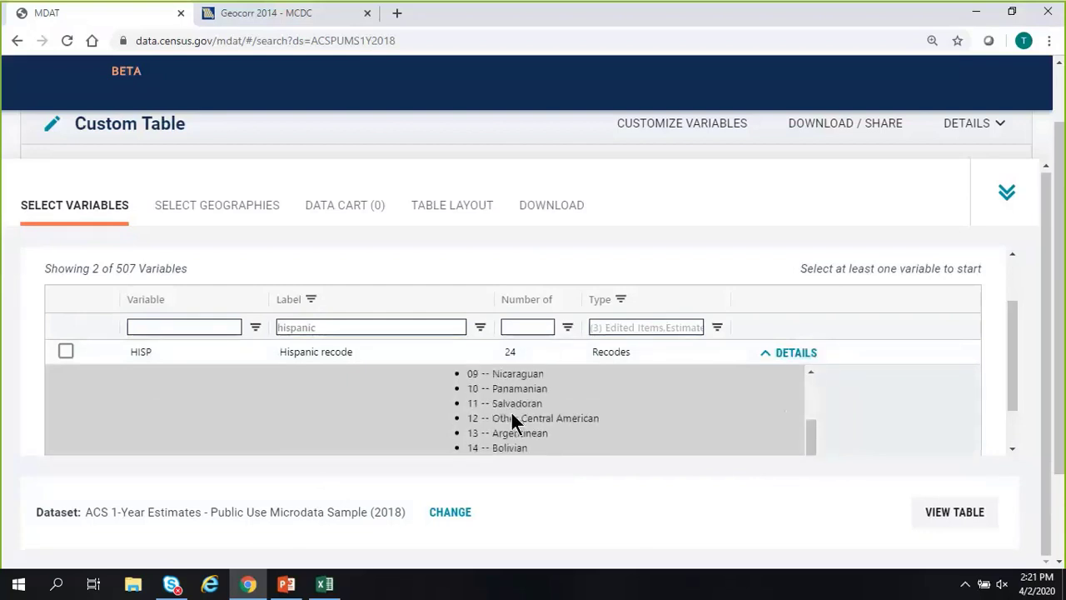
{"action": "scroll", "coordinate": [510, 424], "scroll_direction": "down", "scroll_amount": 1}
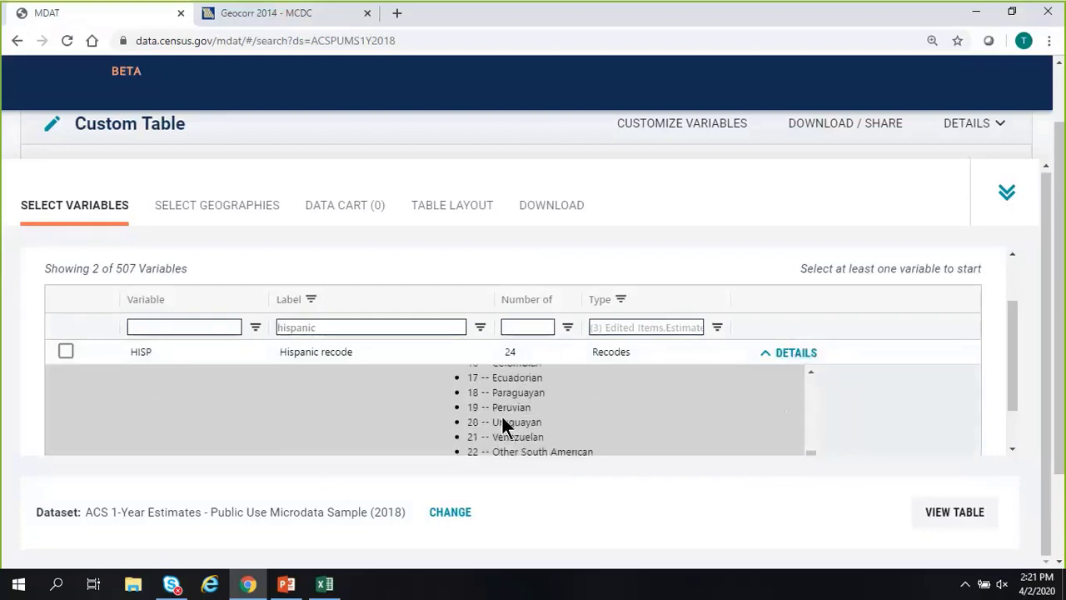
{"action": "scroll", "coordinate": [504, 424], "scroll_direction": "up", "scroll_amount": 11}
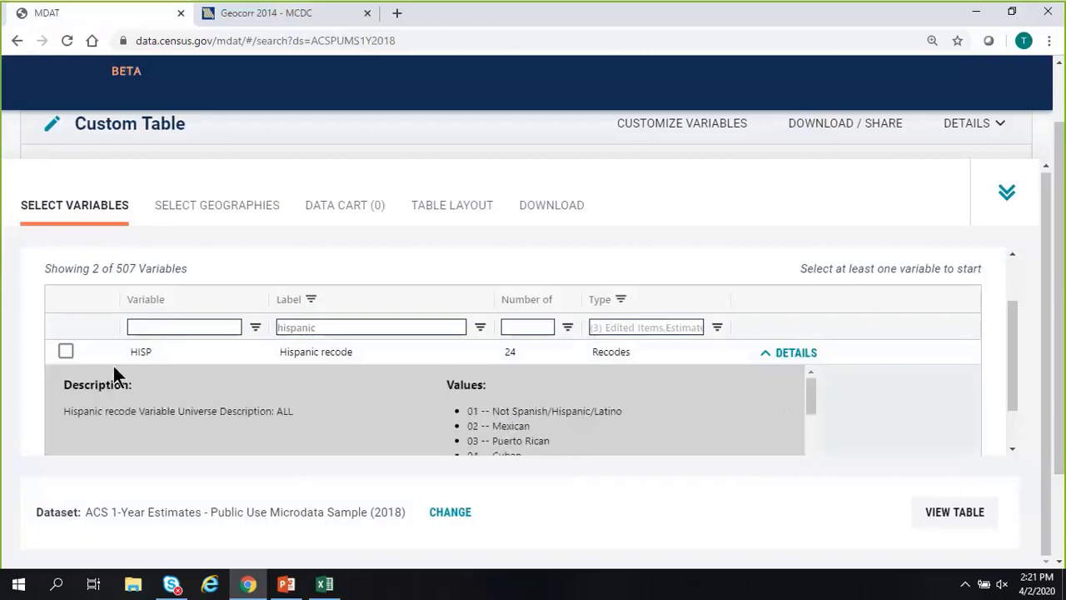
{"action": "left_click", "coordinate": [66, 352]}
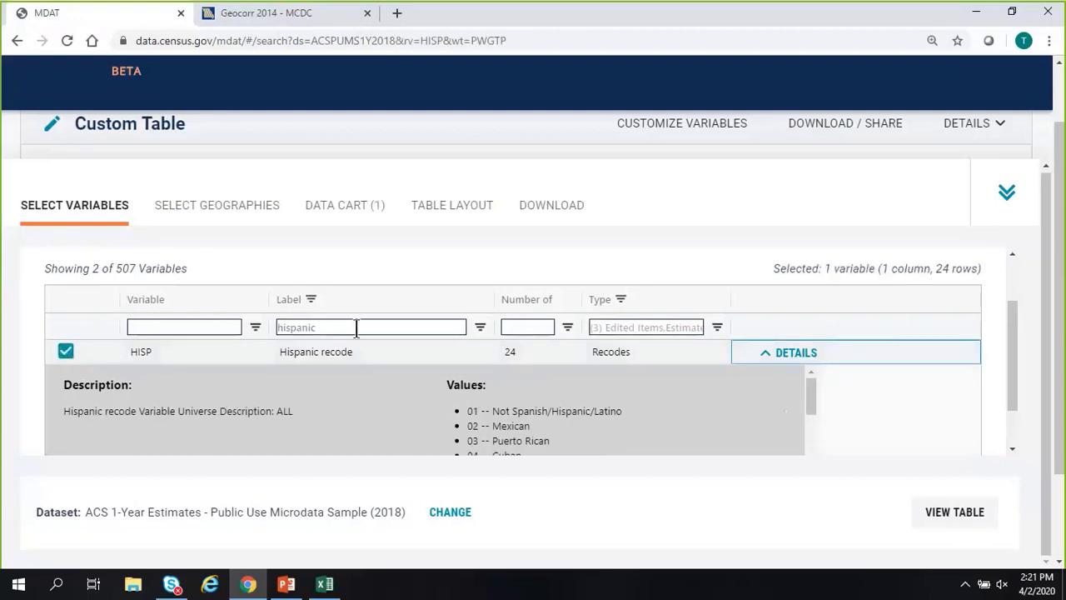
Step: Replace the label filter with the variable name filter "sex" and add the SEX variable to the data cart
{"action": "left_click_drag", "start_coordinate": [357, 324], "coordinate": [134, 325]}
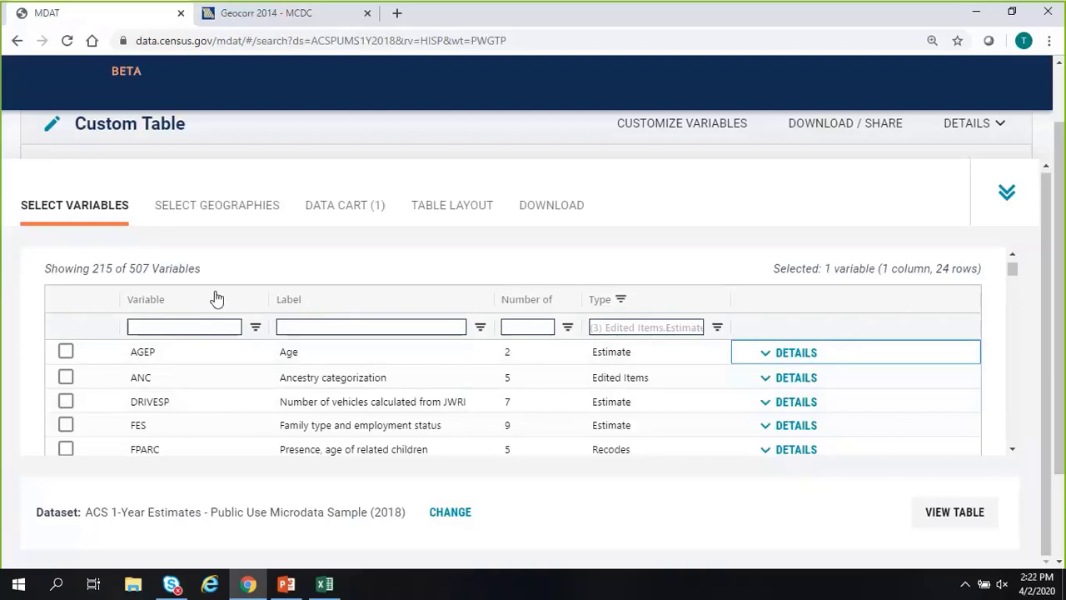
{"action": "type", "text": "sex"}
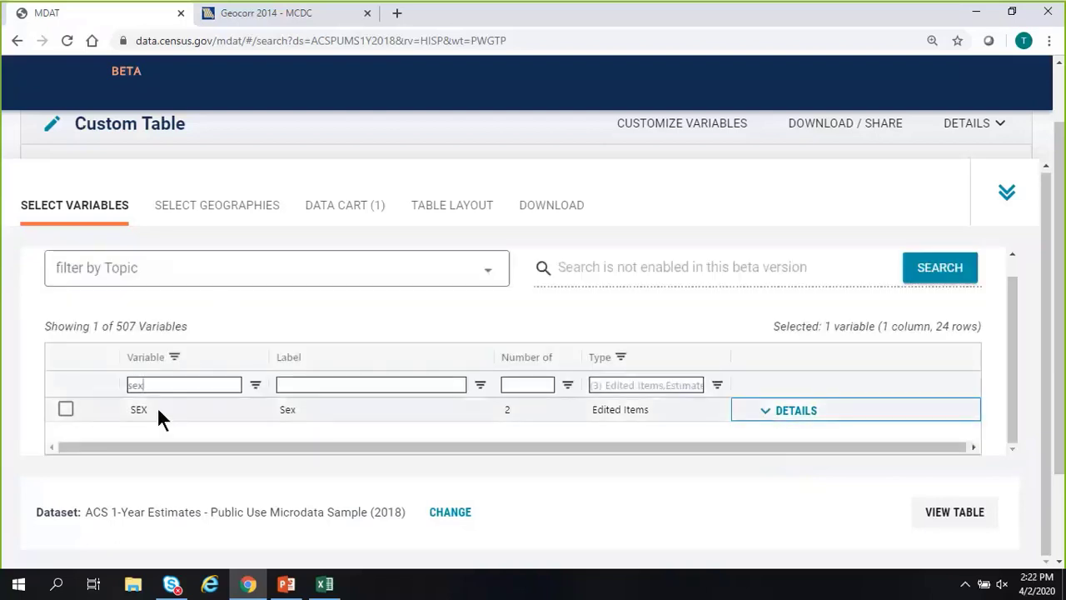
{"action": "left_click", "coordinate": [780, 419]}
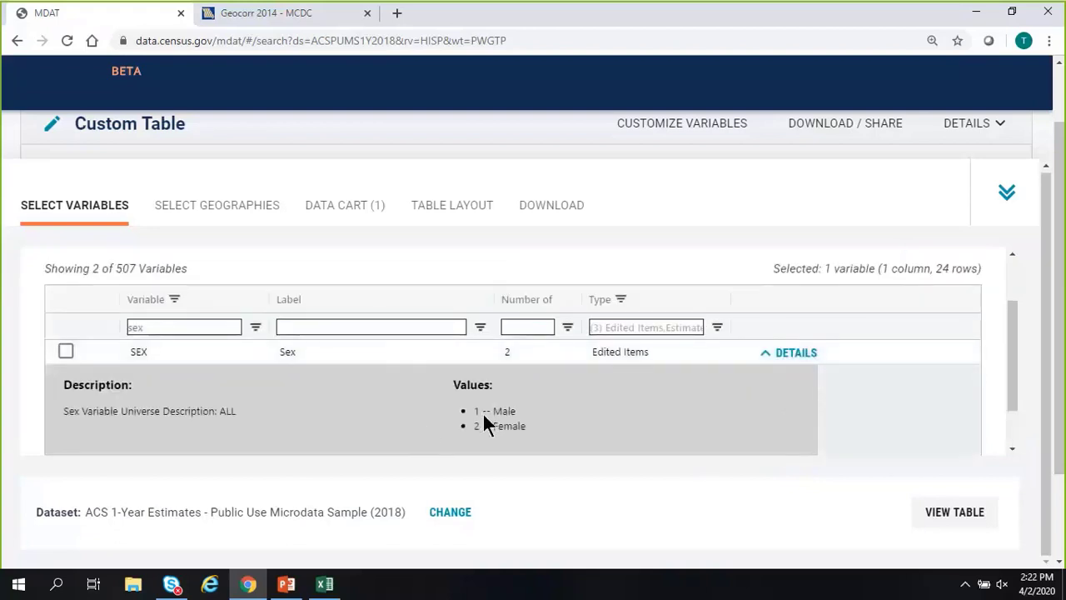
{"action": "left_click", "coordinate": [66, 350]}
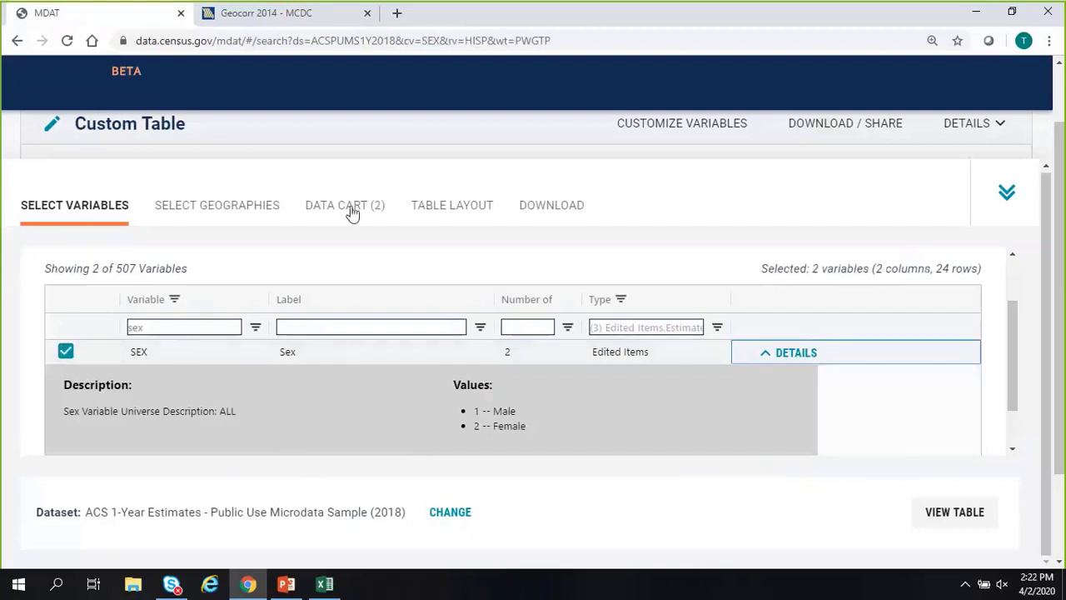
Step: Clear the variable name filter and filter the list to labels containing "employment"
{"action": "left_click_drag", "start_coordinate": [146, 332], "coordinate": [85, 345]}
{"action": "key", "text": "BackSpace"}
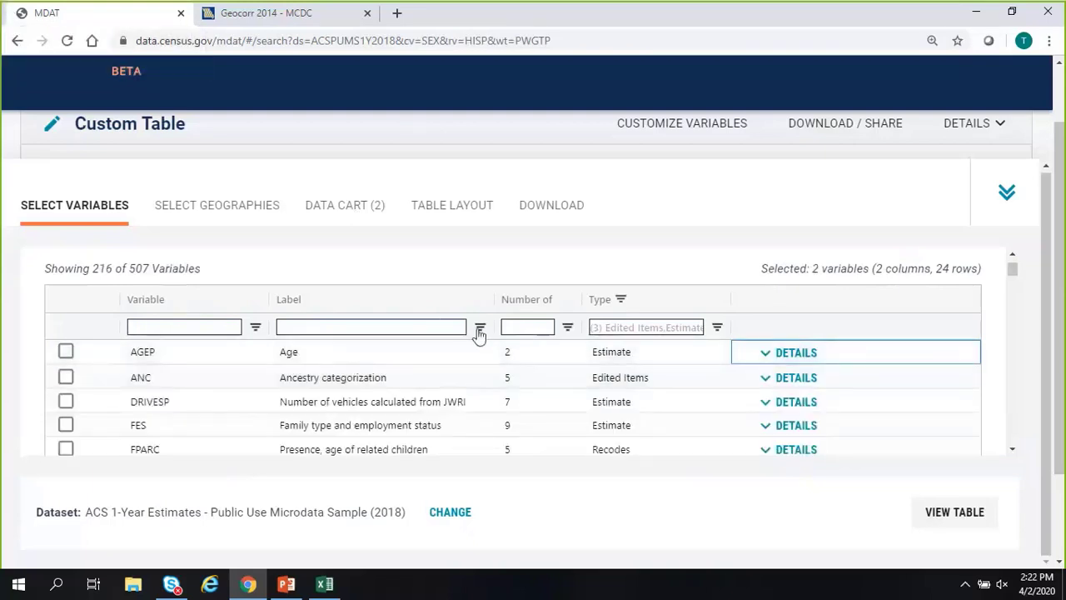
{"action": "left_click", "coordinate": [450, 327]}
{"action": "left_click", "coordinate": [481, 329]}
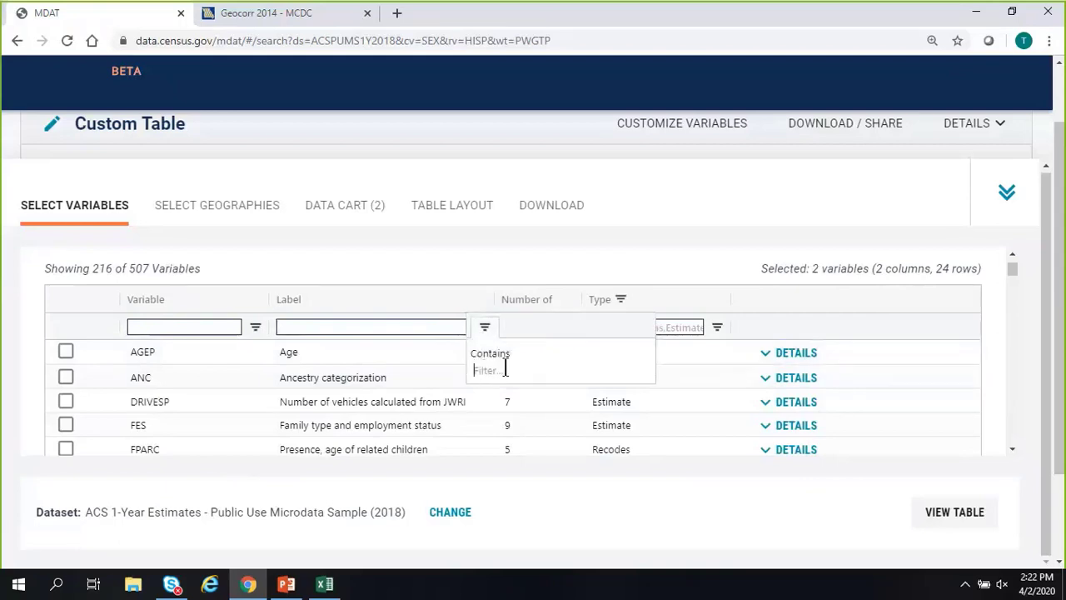
{"action": "type", "text": "employment"}
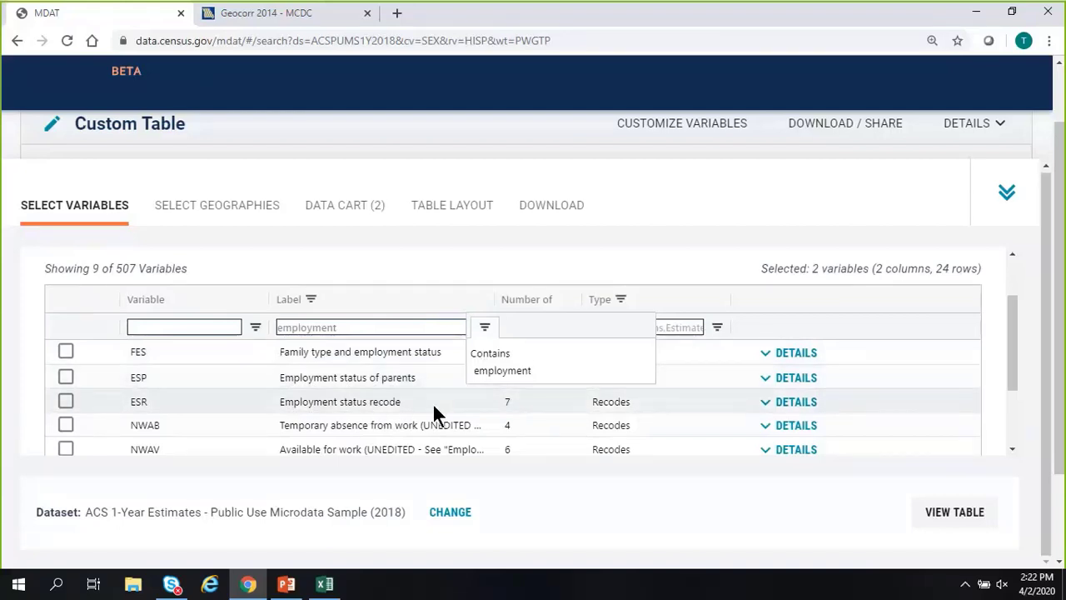
Step: Review the value categories of the Employment status recode variable (ESR) and add it to the data cart
{"action": "scroll", "coordinate": [431, 404], "scroll_direction": "down", "scroll_amount": 1}
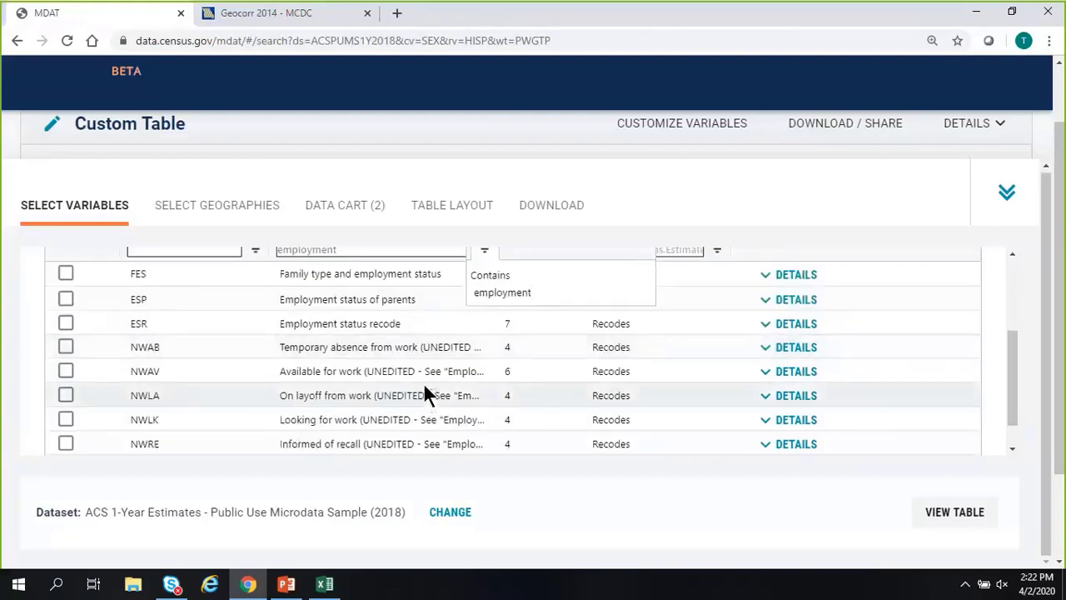
{"action": "scroll", "coordinate": [423, 391], "scroll_direction": "down", "scroll_amount": 1}
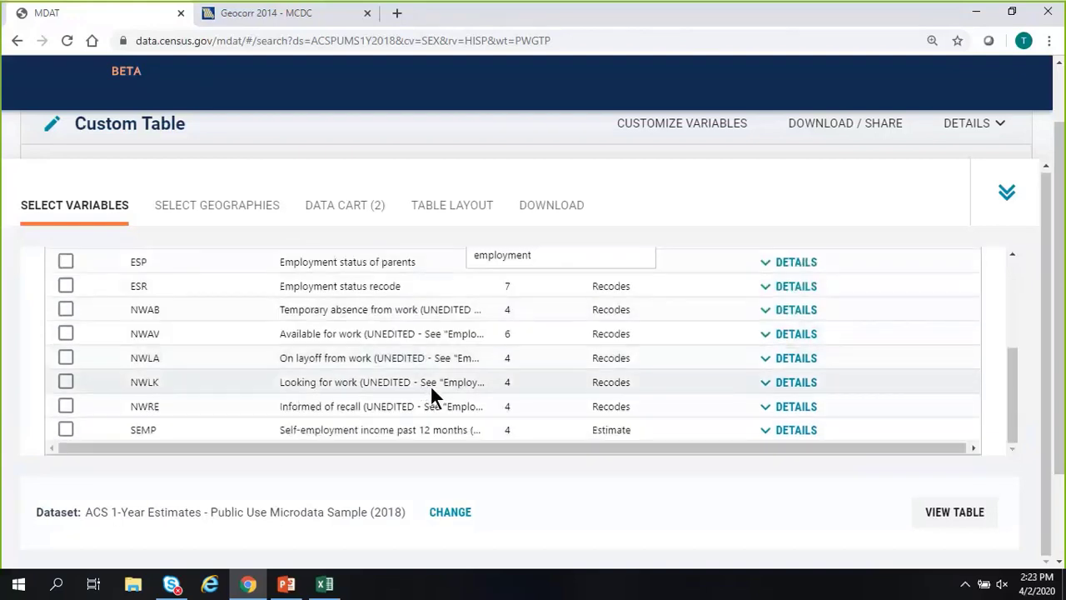
{"action": "scroll", "coordinate": [431, 385], "scroll_direction": "up", "scroll_amount": 2}
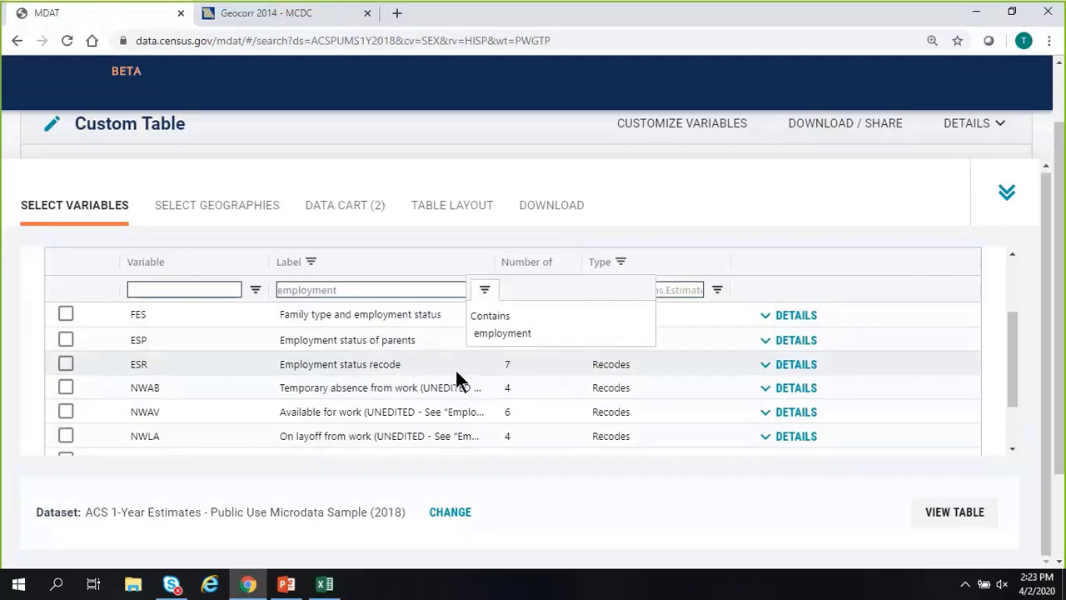
{"action": "left_click", "coordinate": [787, 366]}
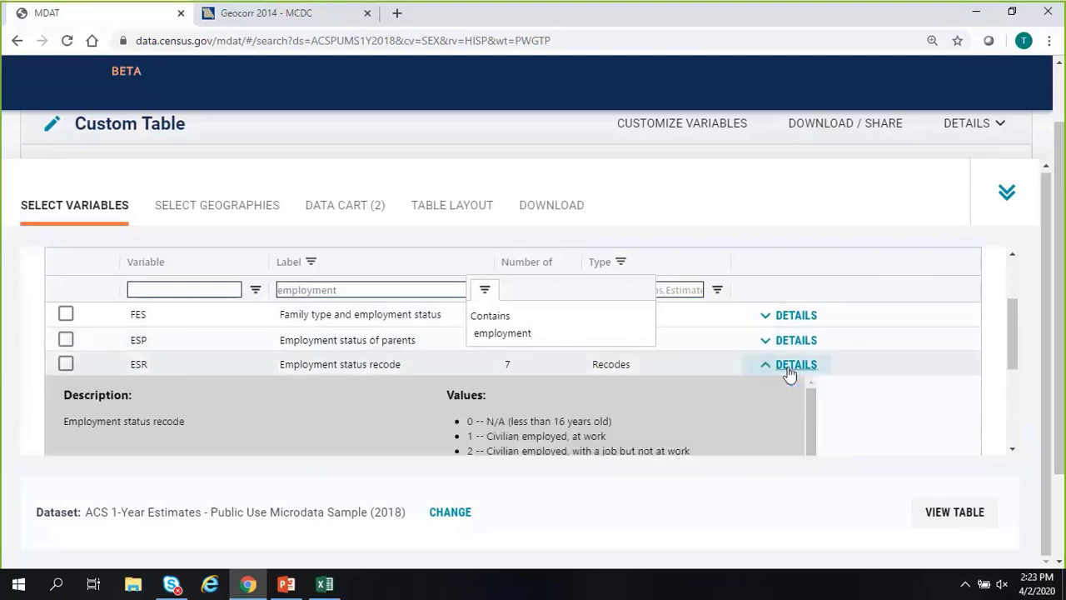
{"action": "scroll", "coordinate": [753, 399], "scroll_direction": "down", "scroll_amount": 1}
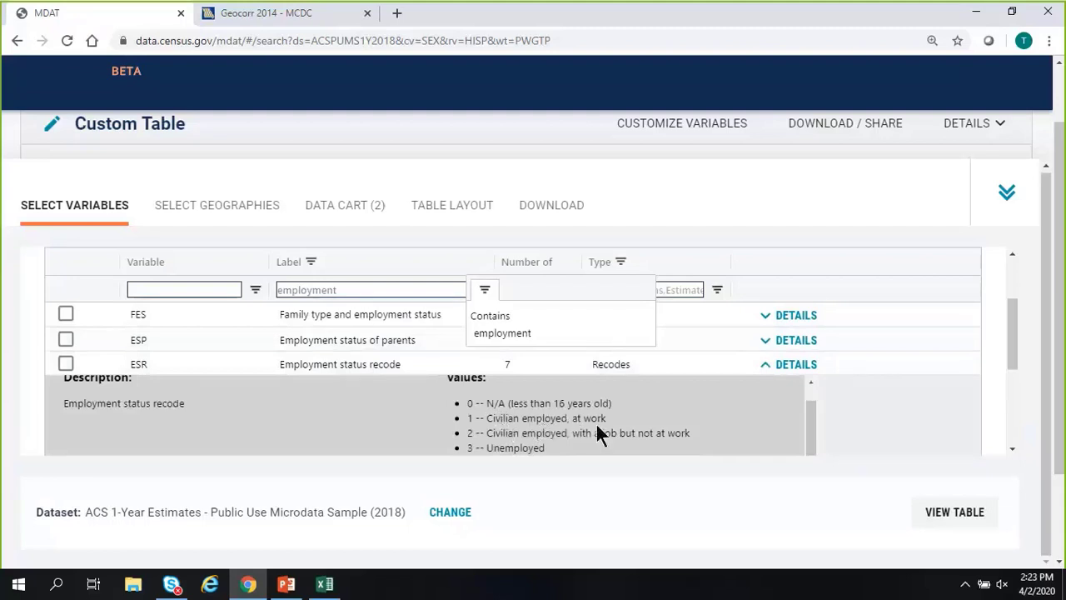
{"action": "scroll", "coordinate": [552, 411], "scroll_direction": "down", "scroll_amount": 2}
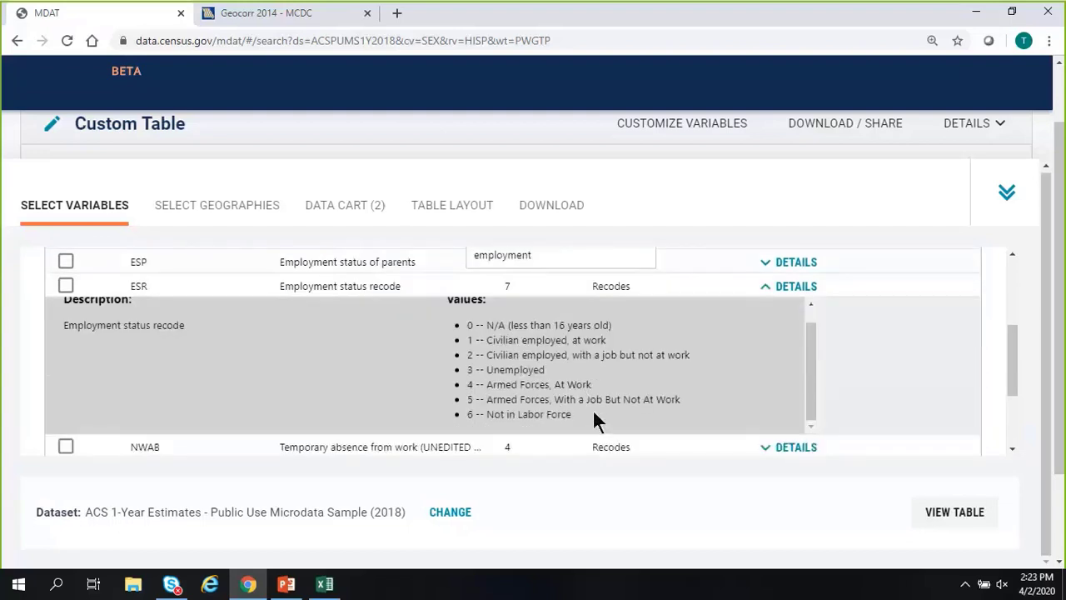
{"action": "left_click", "coordinate": [66, 285]}
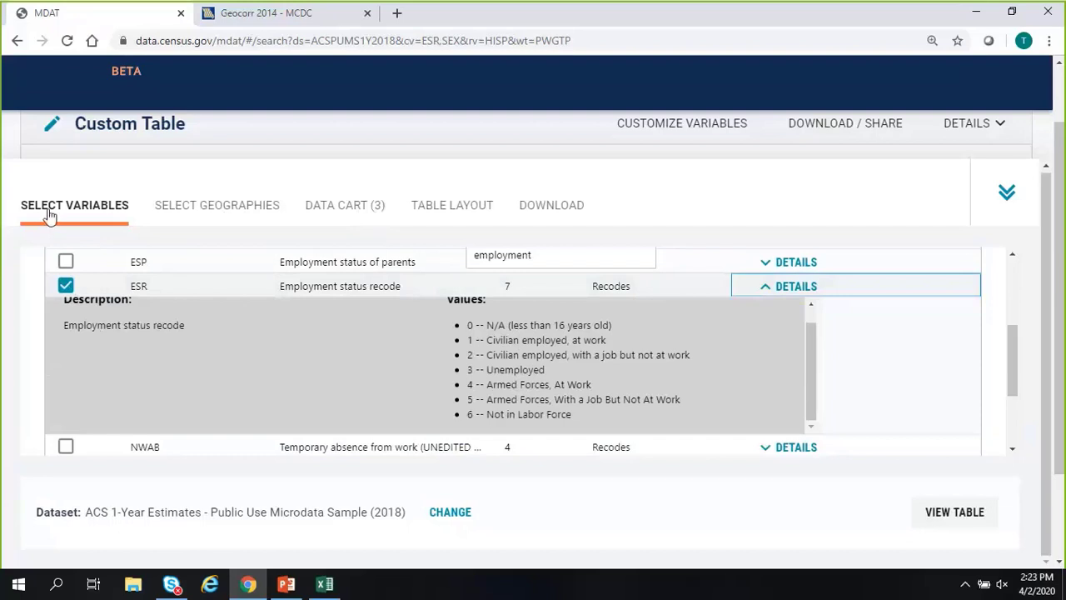
Step: Select Louisiana as a state-level geography for the table
{"action": "left_click", "coordinate": [200, 217]}
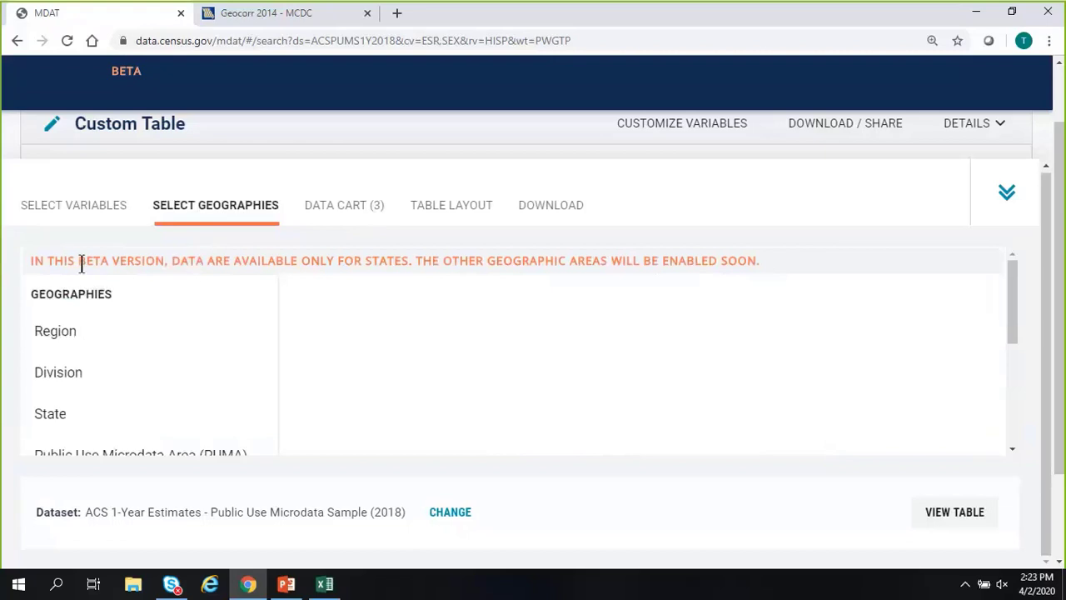
{"action": "left_click_drag", "start_coordinate": [81, 263], "coordinate": [769, 278]}
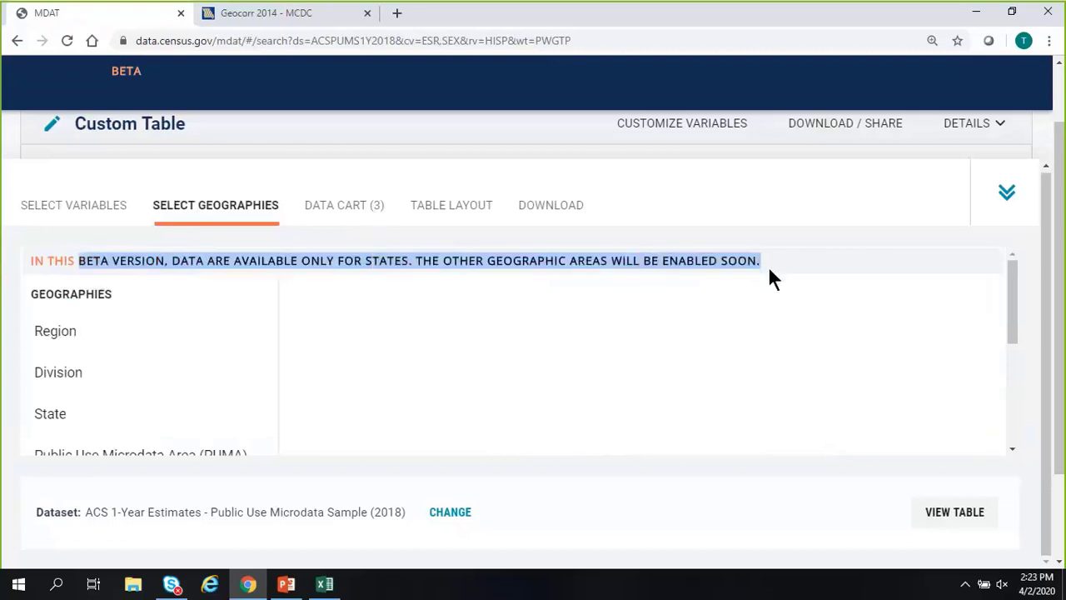
{"action": "left_click", "coordinate": [692, 265]}
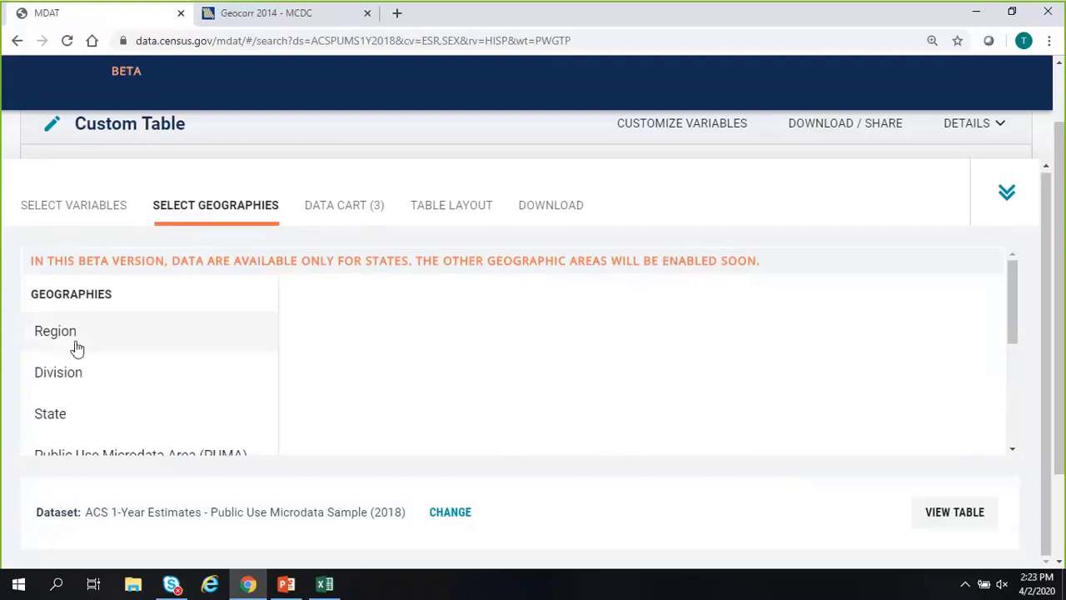
{"action": "scroll", "coordinate": [74, 348], "scroll_direction": "down", "scroll_amount": 1}
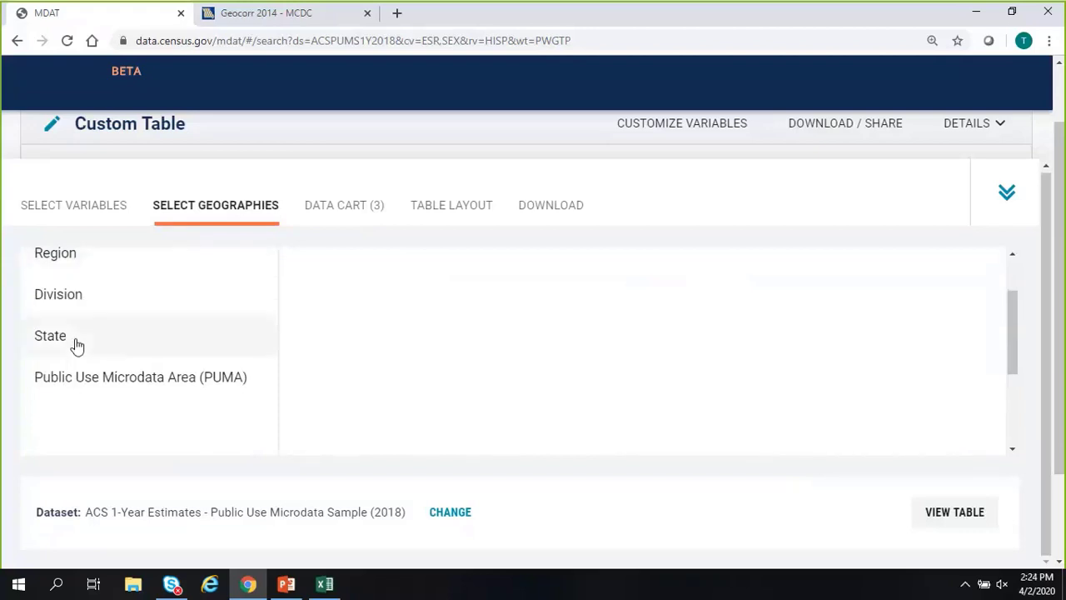
{"action": "left_click", "coordinate": [74, 345]}
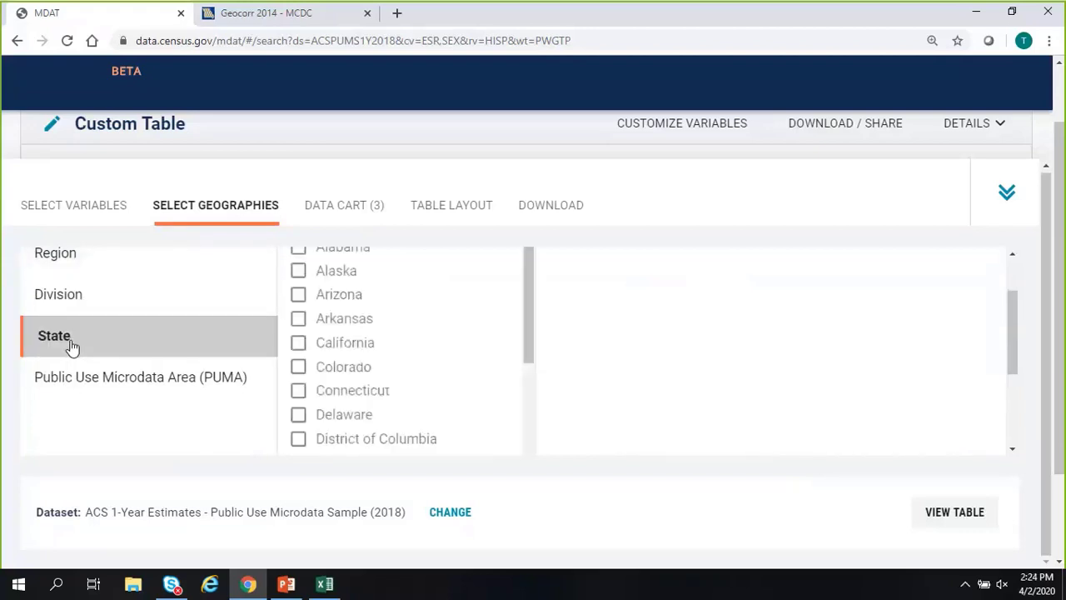
{"action": "scroll", "coordinate": [399, 370], "scroll_direction": "up", "scroll_amount": 1}
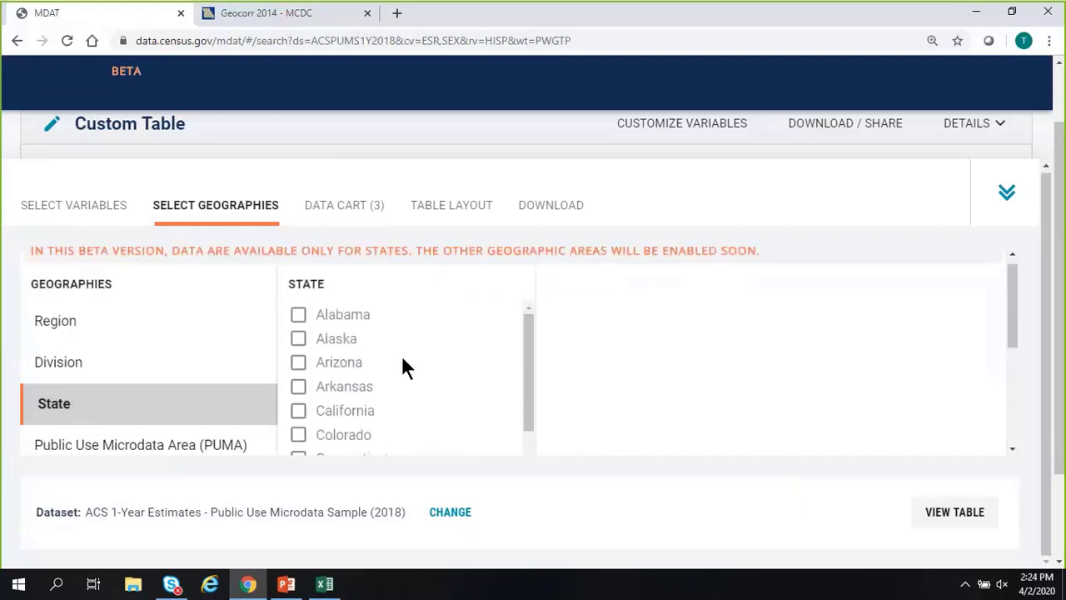
{"action": "scroll", "coordinate": [403, 366], "scroll_direction": "down", "scroll_amount": 5}
{"action": "scroll", "coordinate": [416, 362], "scroll_direction": "down", "scroll_amount": 5}
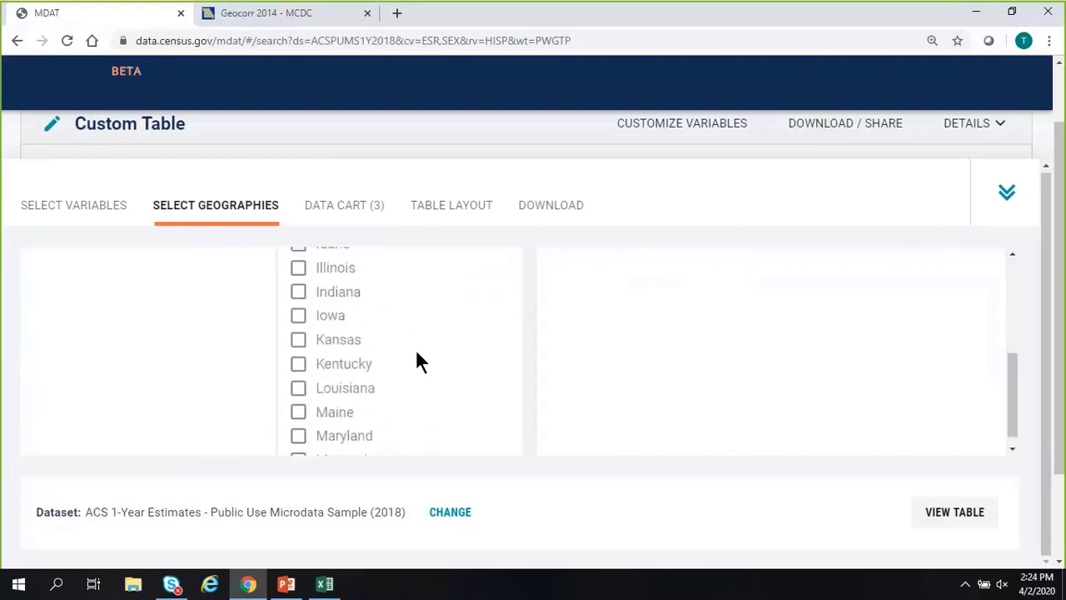
{"action": "left_click", "coordinate": [298, 293]}
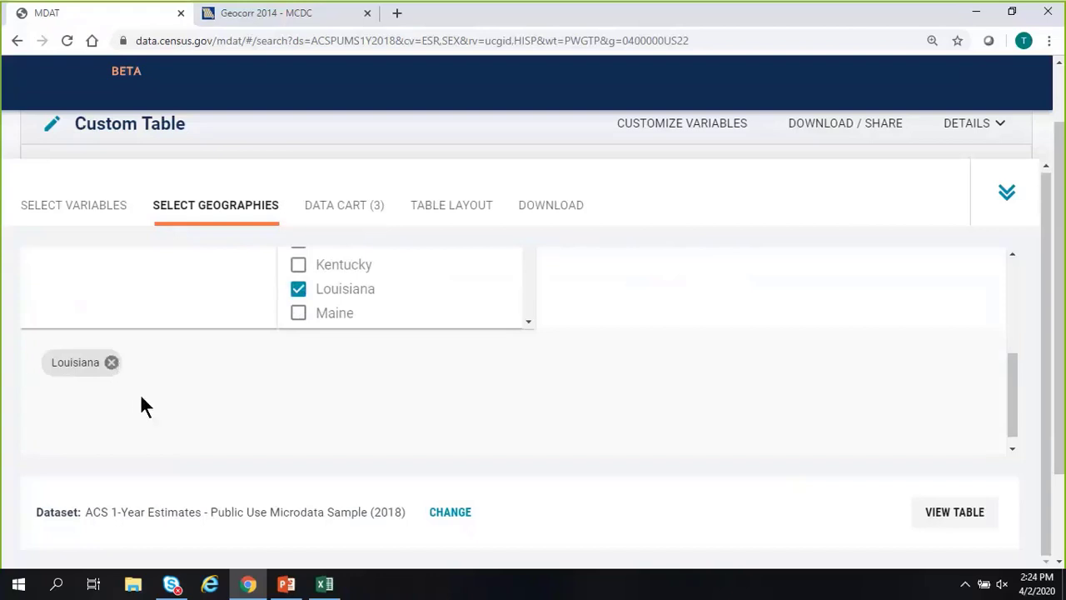
Step: Change the geography level to Public Use Microdata Area (PUMA) and list the areas for Louisiana
{"action": "scroll", "coordinate": [222, 412], "scroll_direction": "up", "scroll_amount": 4}
{"action": "scroll", "coordinate": [223, 417], "scroll_direction": "down", "scroll_amount": 2}
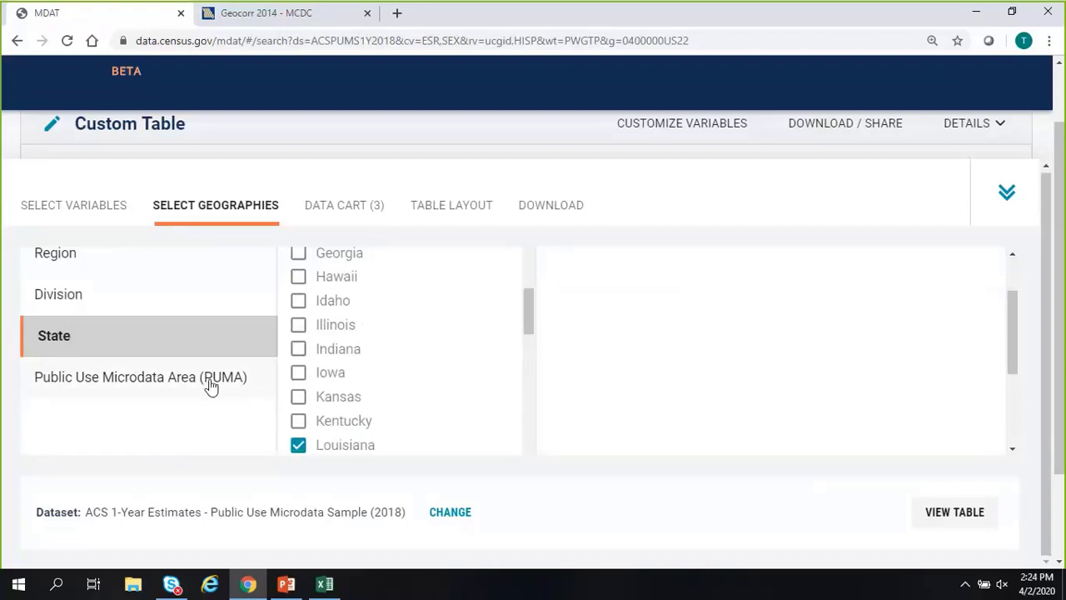
{"action": "left_click", "coordinate": [211, 381]}
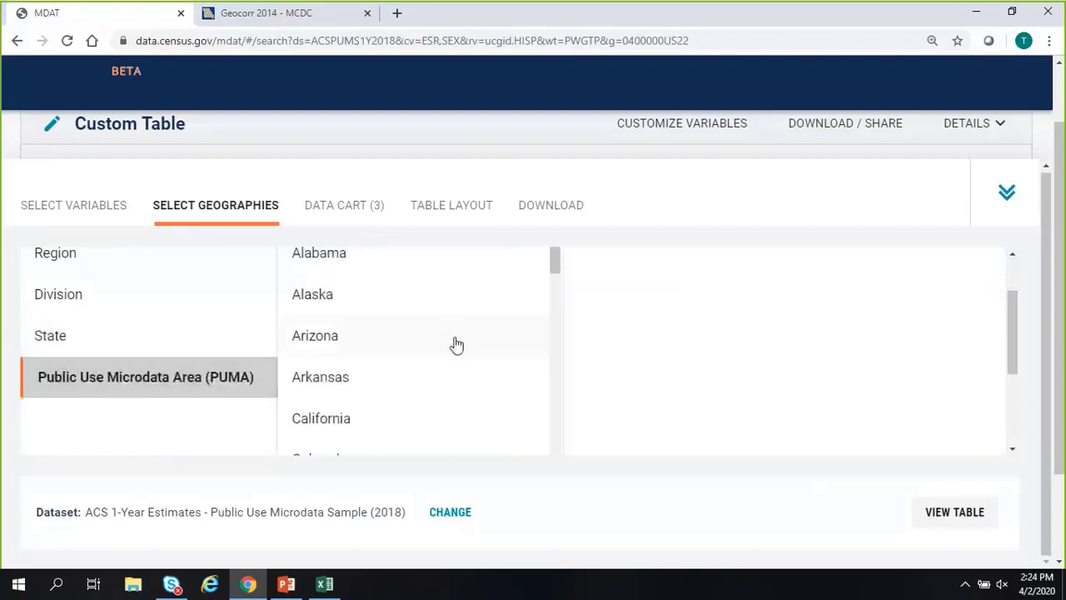
{"action": "scroll", "coordinate": [450, 340], "scroll_direction": "down", "scroll_amount": 1}
{"action": "scroll", "coordinate": [443, 336], "scroll_direction": "down", "scroll_amount": 8}
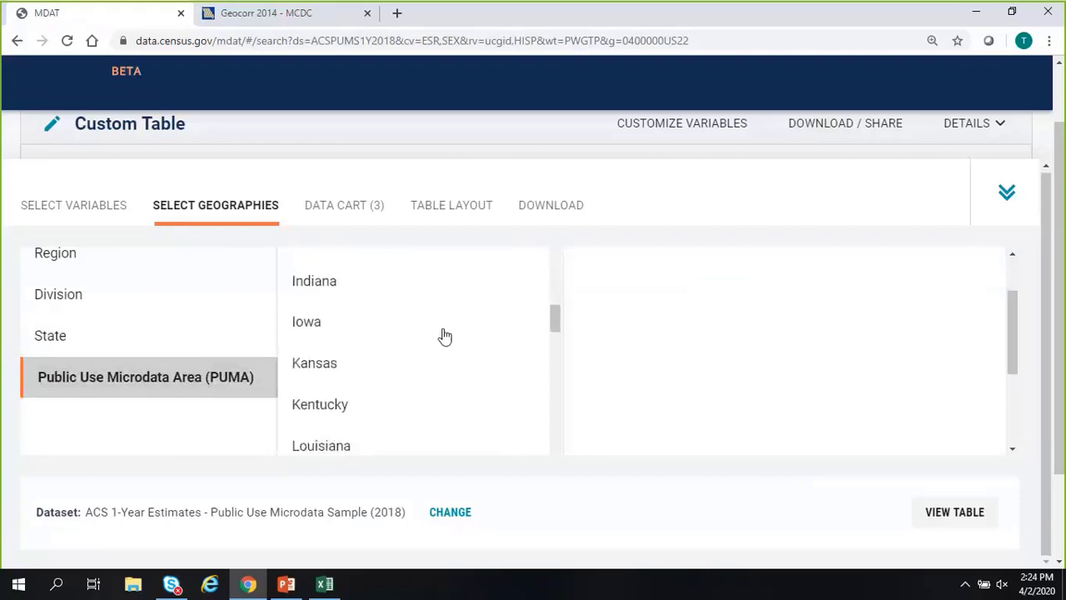
{"action": "left_click", "coordinate": [343, 296]}
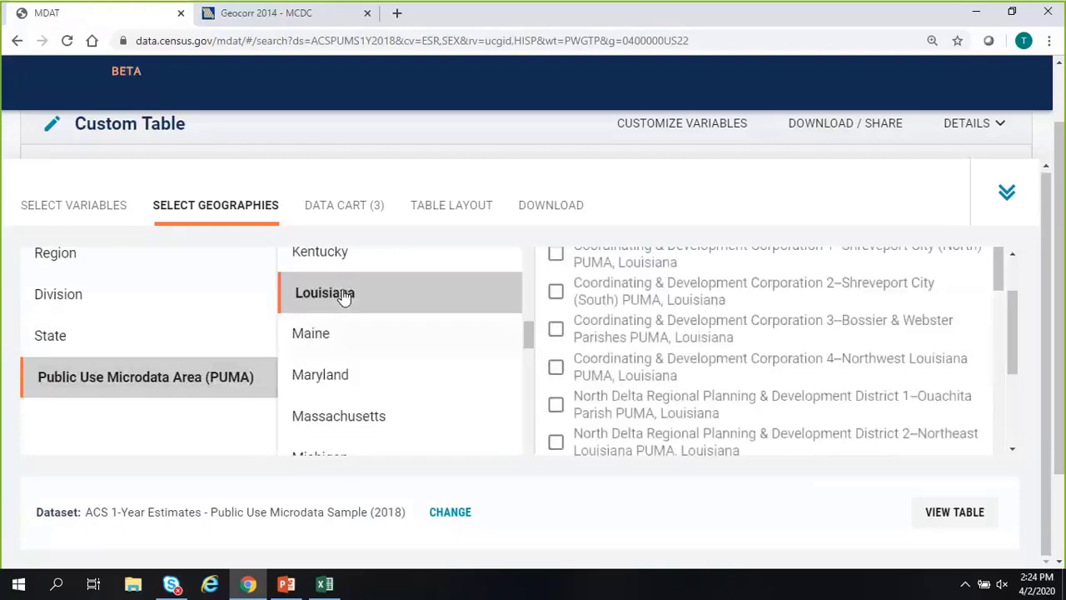
{"action": "scroll", "coordinate": [899, 379], "scroll_direction": "up", "scroll_amount": 1}
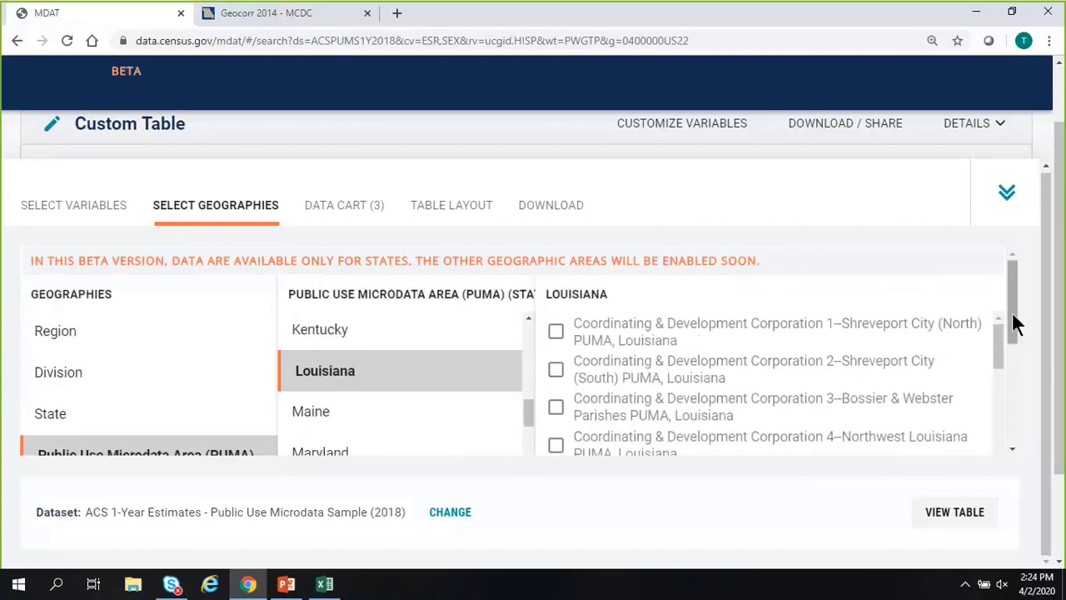
Step: Add the three New Orleans City PUMAs (Northeast, Central and South) to the selected geographies
{"action": "scroll", "coordinate": [1011, 317], "scroll_direction": "down", "scroll_amount": 1}
{"action": "scroll", "coordinate": [1010, 304], "scroll_direction": "up", "scroll_amount": 1}
{"action": "scroll", "coordinate": [672, 349], "scroll_direction": "down", "scroll_amount": 1}
{"action": "scroll", "coordinate": [673, 351], "scroll_direction": "down", "scroll_amount": 2}
{"action": "scroll", "coordinate": [672, 349], "scroll_direction": "down", "scroll_amount": 6}
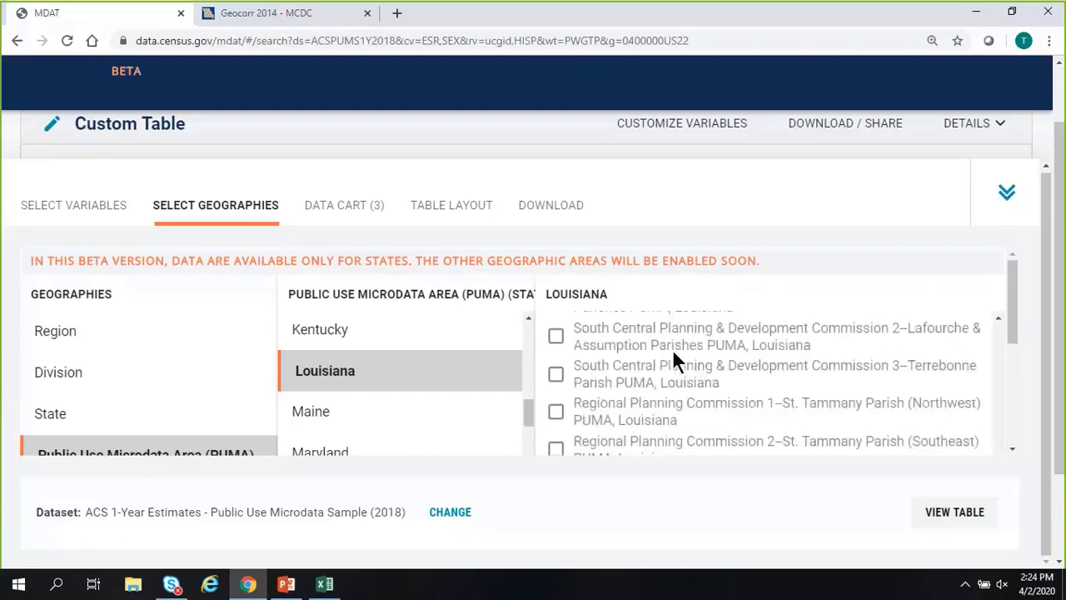
{"action": "scroll", "coordinate": [672, 348], "scroll_direction": "down", "scroll_amount": 3}
{"action": "scroll", "coordinate": [674, 360], "scroll_direction": "down", "scroll_amount": 2}
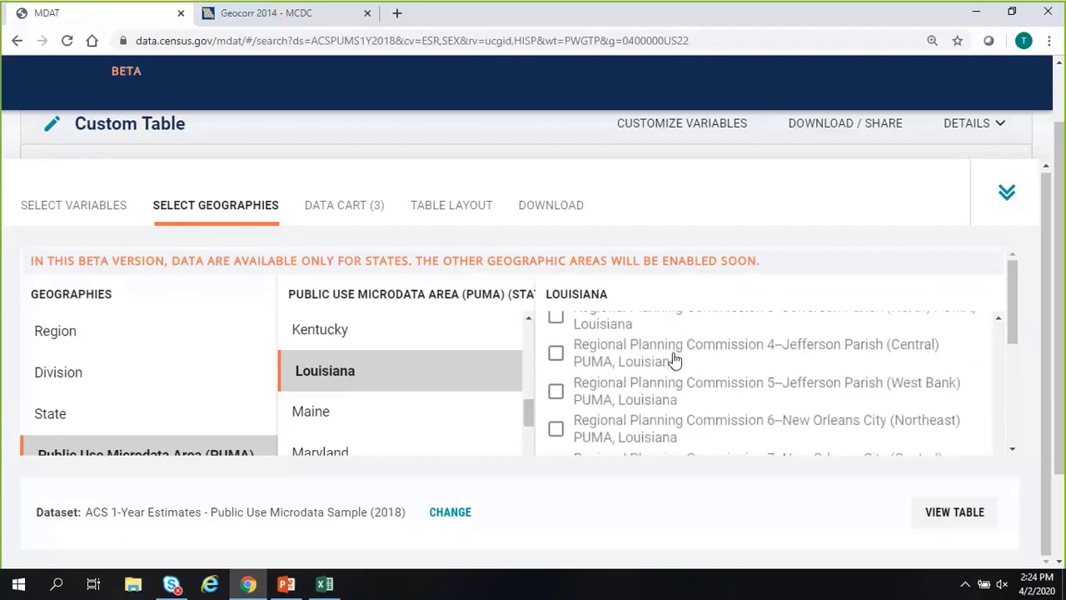
{"action": "scroll", "coordinate": [674, 360], "scroll_direction": "down", "scroll_amount": 1}
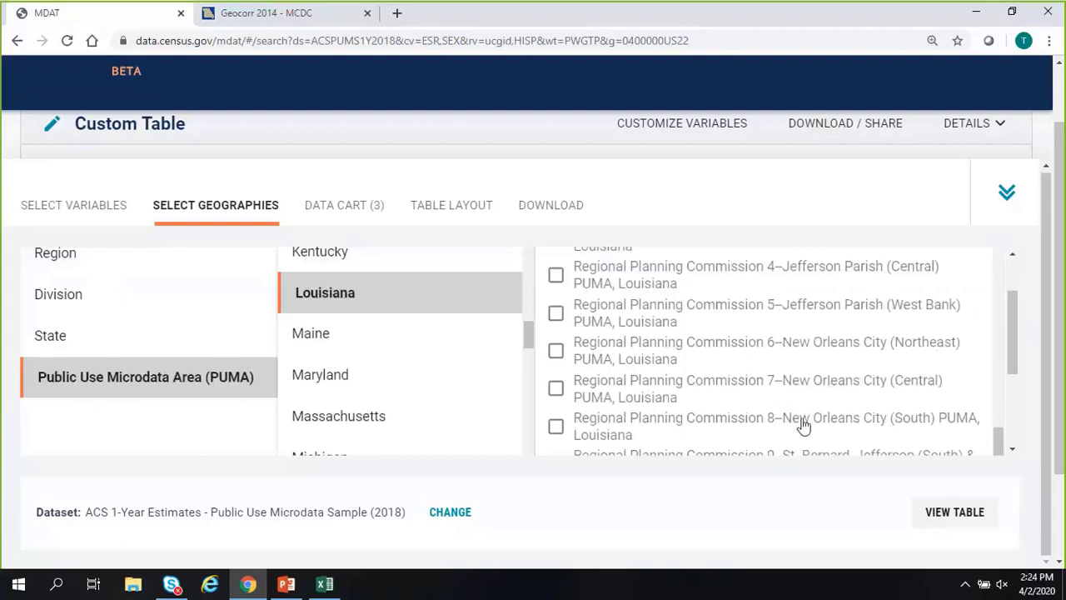
{"action": "left_click", "coordinate": [555, 350]}
{"action": "left_click", "coordinate": [556, 388]}
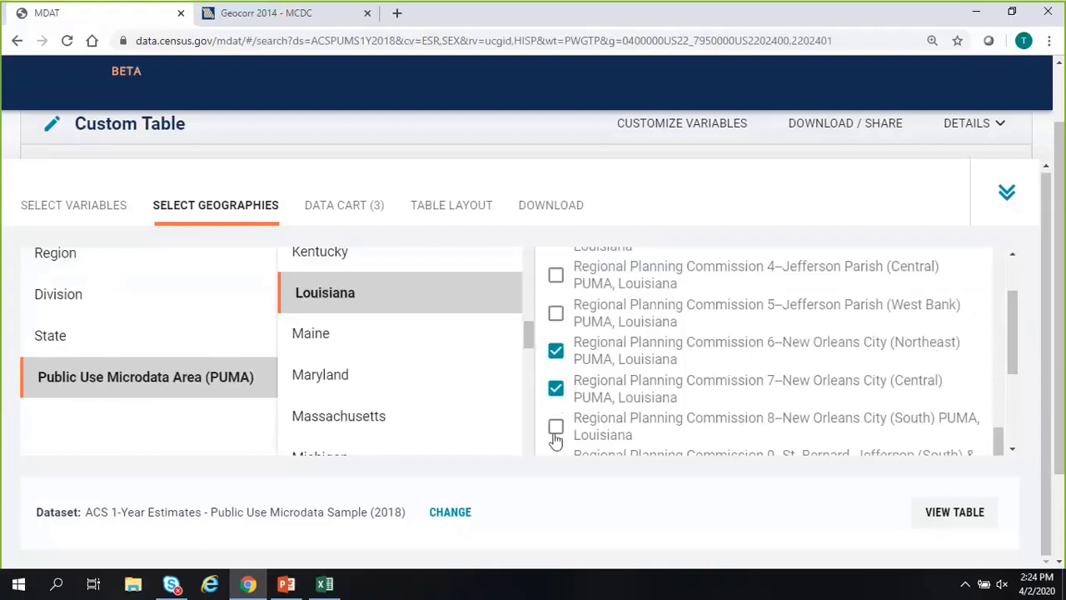
{"action": "left_click", "coordinate": [556, 429]}
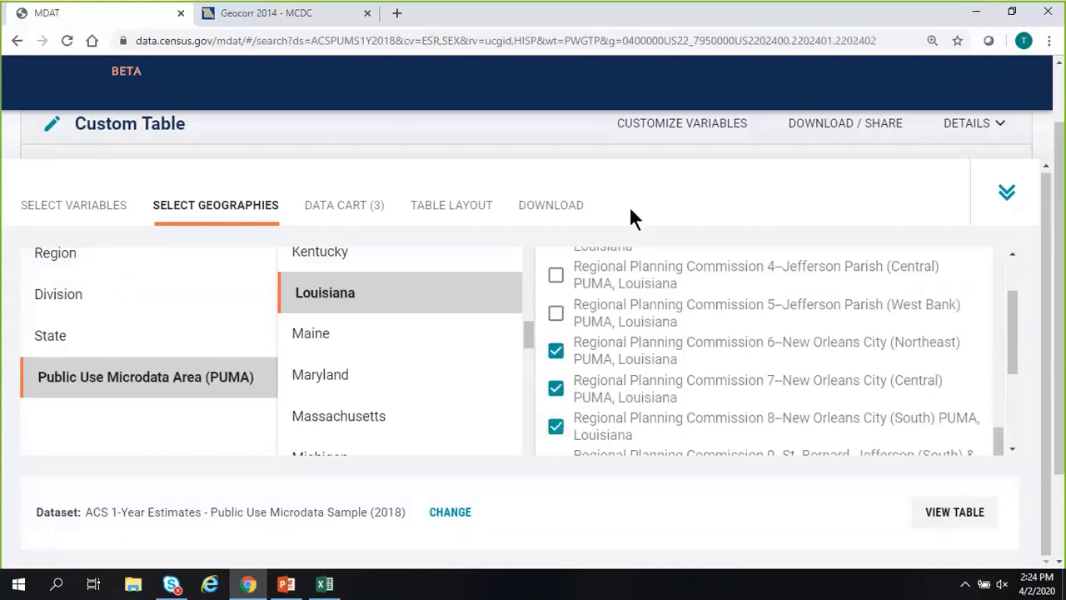
Step: Examine the included response categories of the ESR and SEX variables in the data cart
{"action": "left_click", "coordinate": [342, 204]}
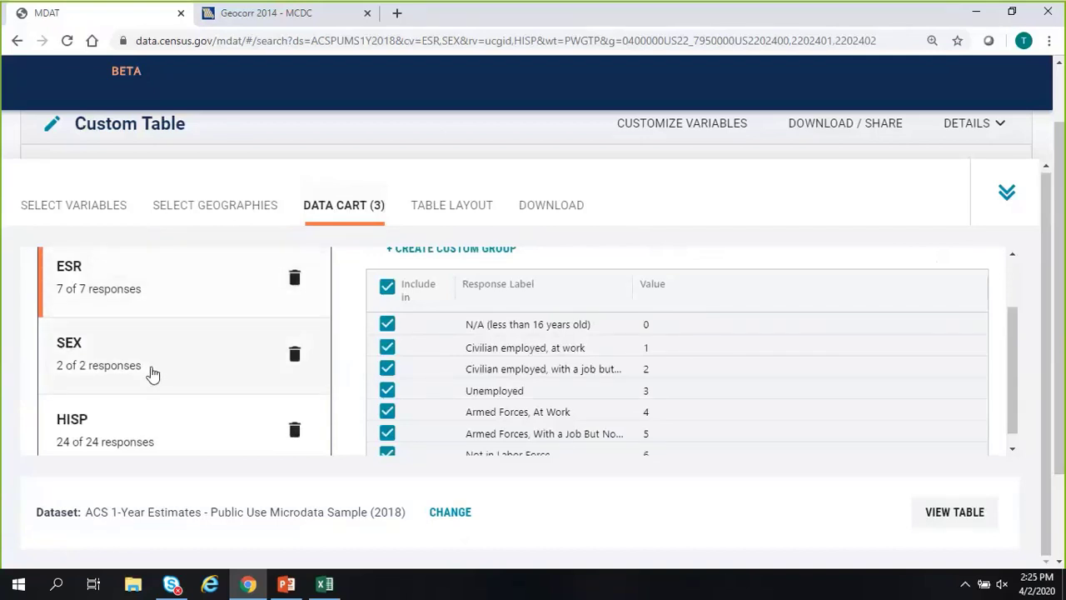
{"action": "scroll", "coordinate": [150, 374], "scroll_direction": "up", "scroll_amount": 2}
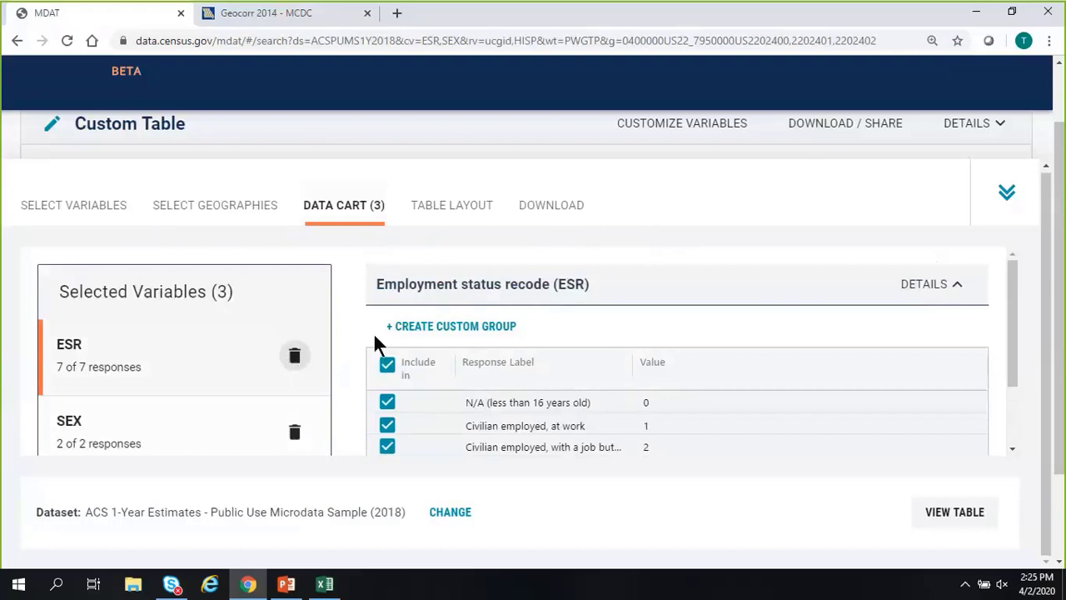
{"action": "scroll", "coordinate": [350, 301], "scroll_direction": "down", "scroll_amount": 1}
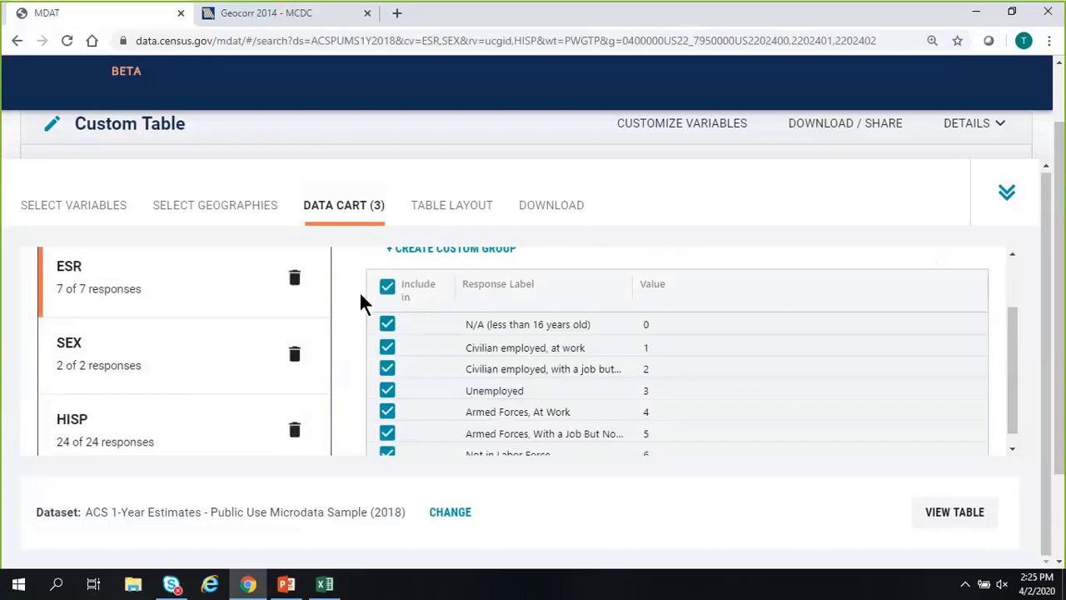
{"action": "left_click", "coordinate": [175, 362]}
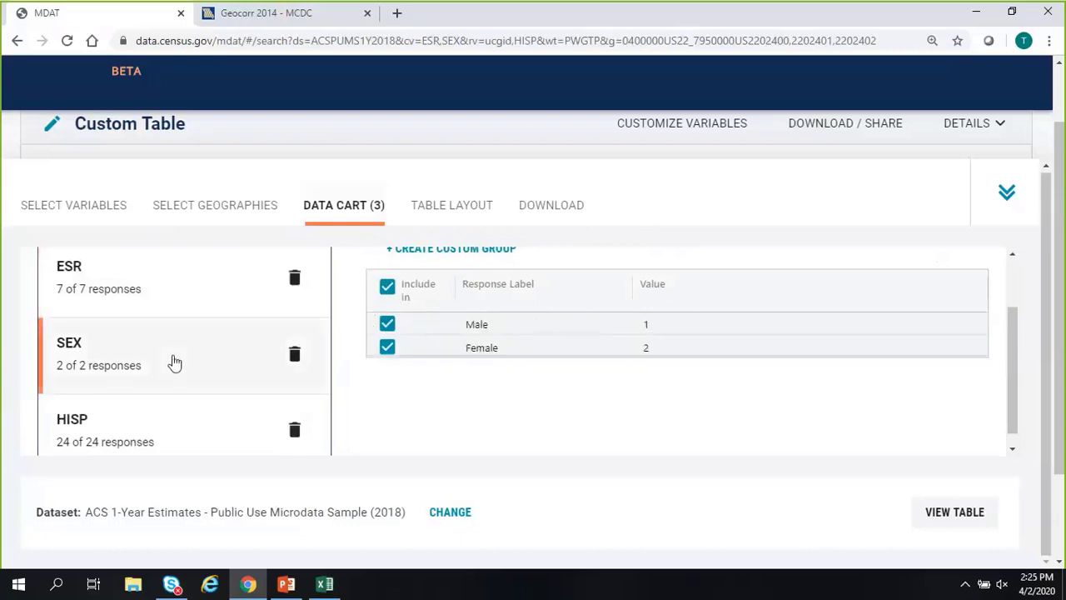
{"action": "scroll", "coordinate": [174, 362], "scroll_direction": "down", "scroll_amount": 1}
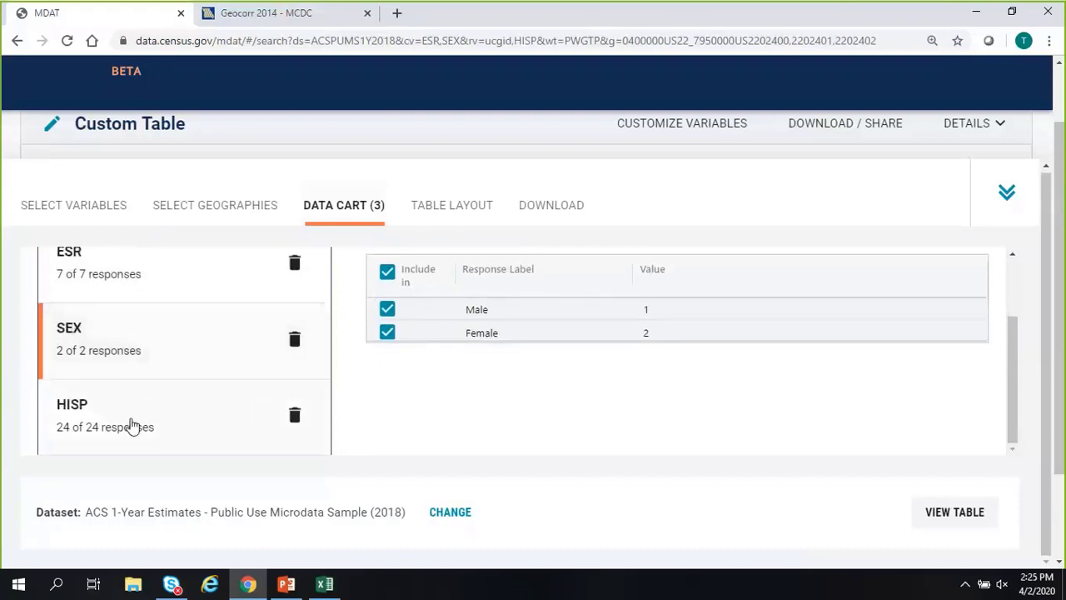
Step: Exclude all HISP responses in the data cart and include only Mexican (value 02)
{"action": "left_click", "coordinate": [153, 414]}
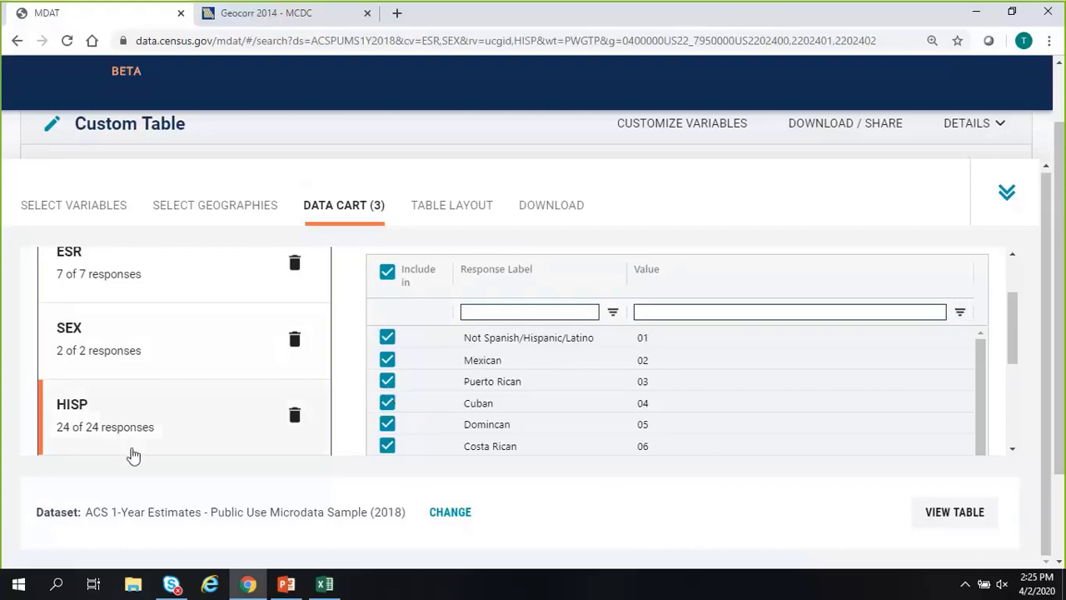
{"action": "left_click", "coordinate": [387, 272]}
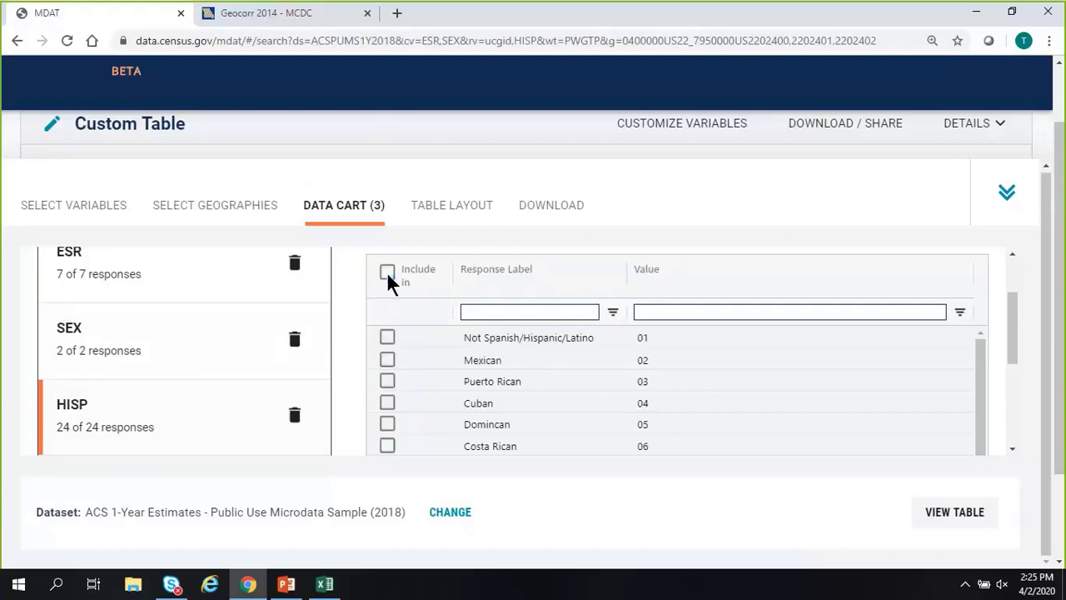
{"action": "left_click", "coordinate": [386, 360]}
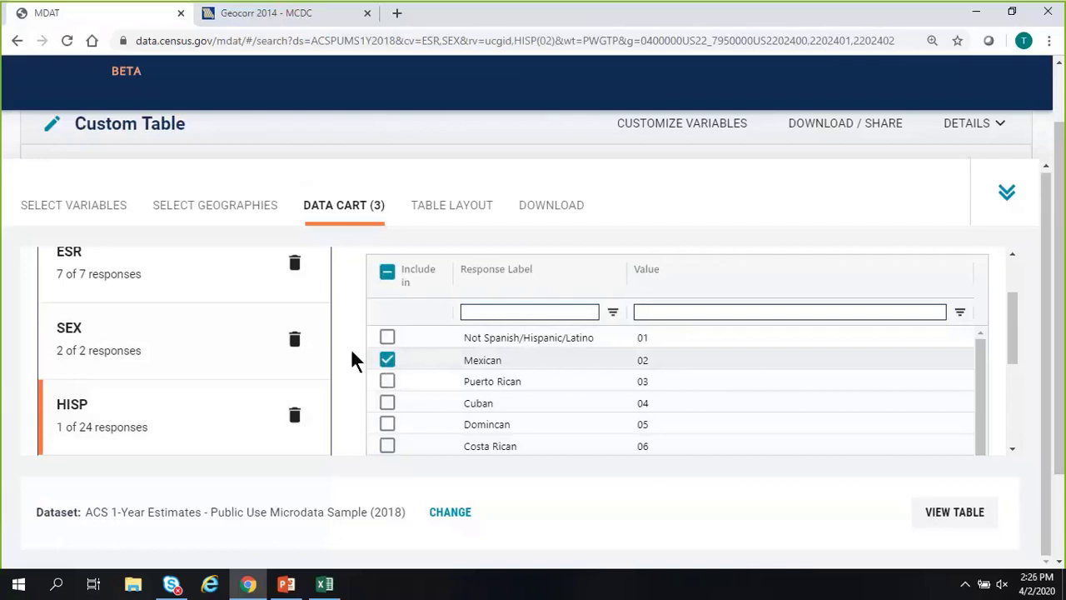
Step: Recheck the included SEX and ESR response categories in the data cart
{"action": "left_click", "coordinate": [181, 351]}
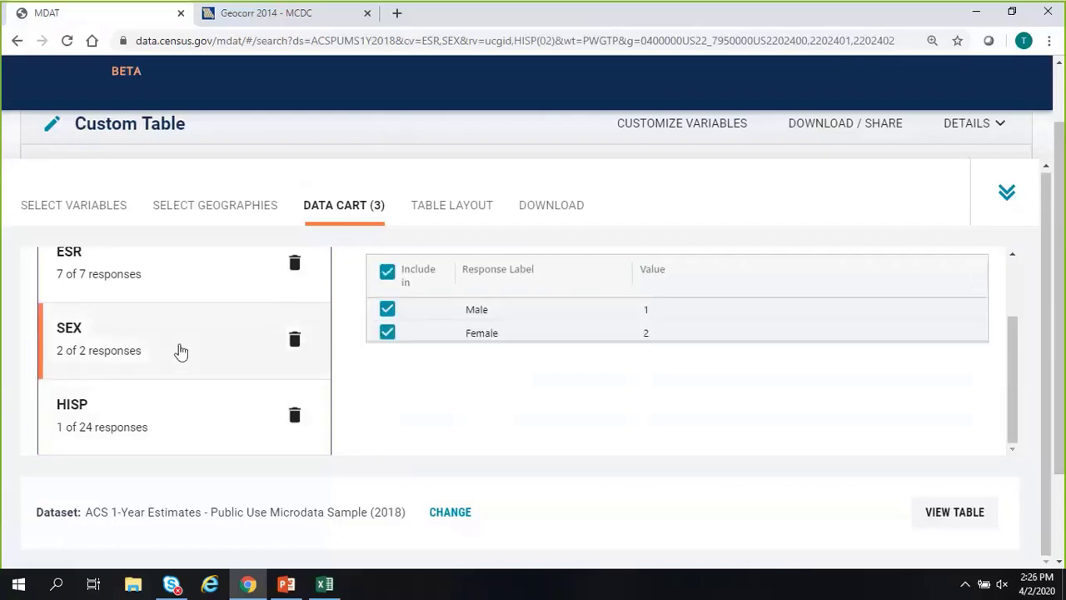
{"action": "left_click", "coordinate": [178, 281]}
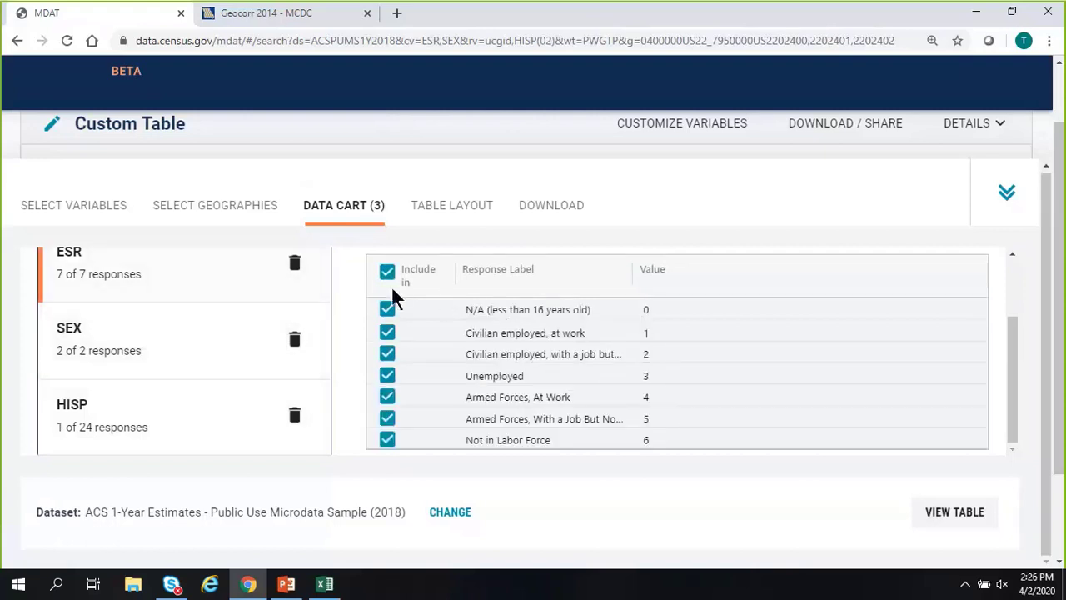
Step: Open the table layout and review how the variables are arranged on columns and rows
{"action": "left_click", "coordinate": [448, 215]}
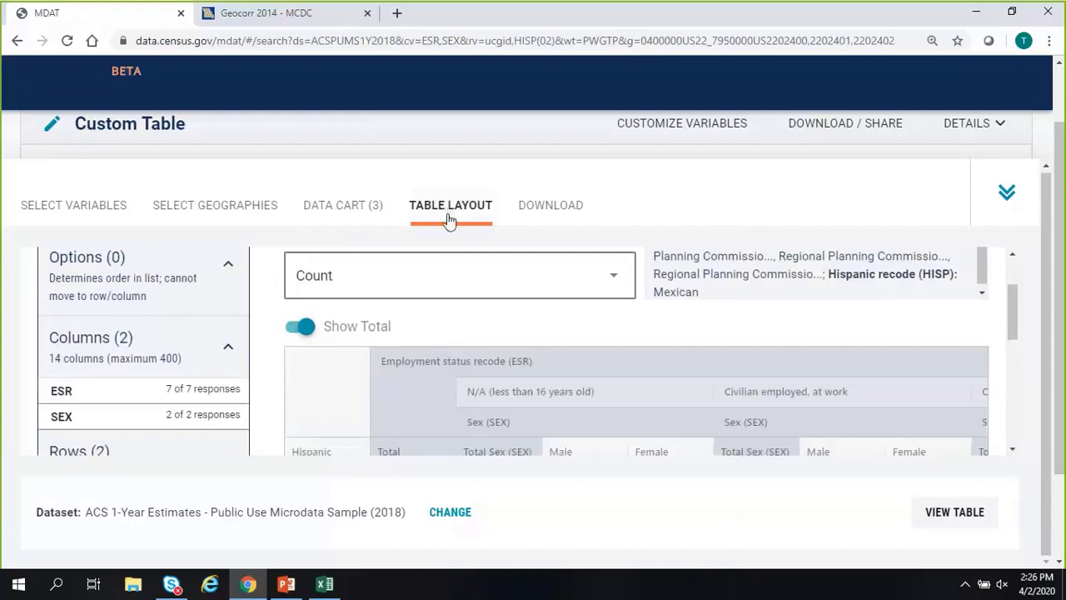
{"action": "scroll", "coordinate": [552, 423], "scroll_direction": "down", "scroll_amount": 1}
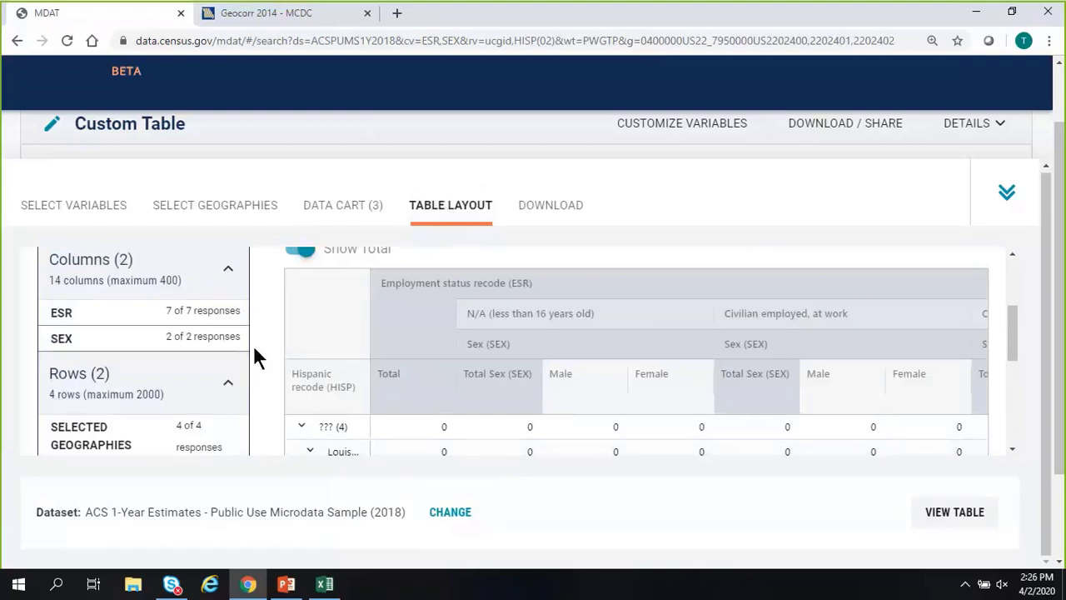
{"action": "scroll", "coordinate": [249, 340], "scroll_direction": "up", "scroll_amount": 1}
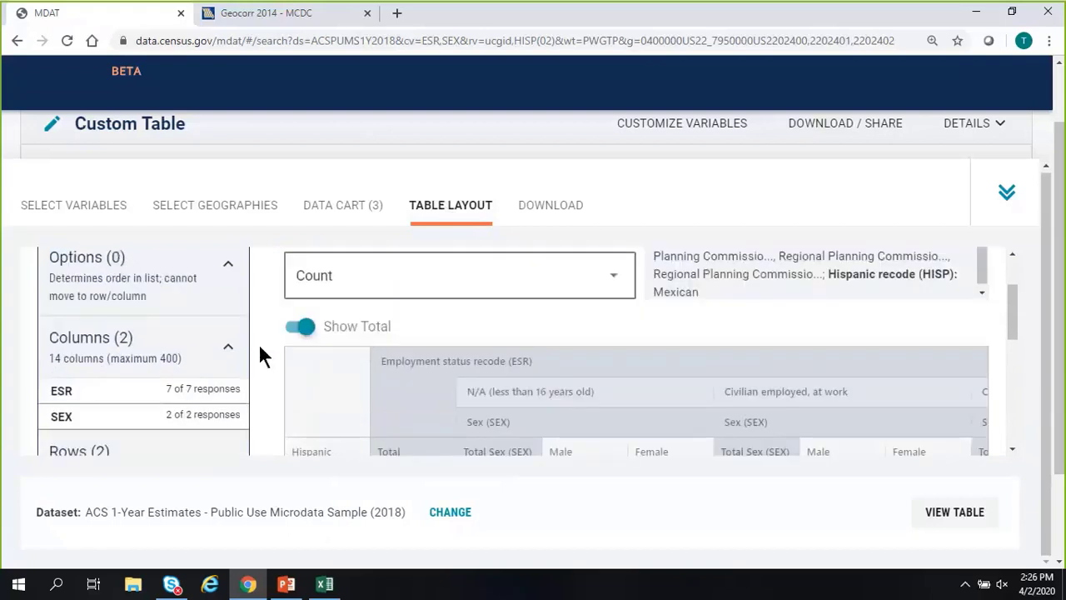
{"action": "scroll", "coordinate": [258, 343], "scroll_direction": "down", "scroll_amount": 1}
{"action": "scroll", "coordinate": [258, 343], "scroll_direction": "up", "scroll_amount": 2}
{"action": "scroll", "coordinate": [260, 355], "scroll_direction": "down", "scroll_amount": 1}
{"action": "scroll", "coordinate": [256, 350], "scroll_direction": "down", "scroll_amount": 1}
{"action": "scroll", "coordinate": [257, 368], "scroll_direction": "down", "scroll_amount": 1}
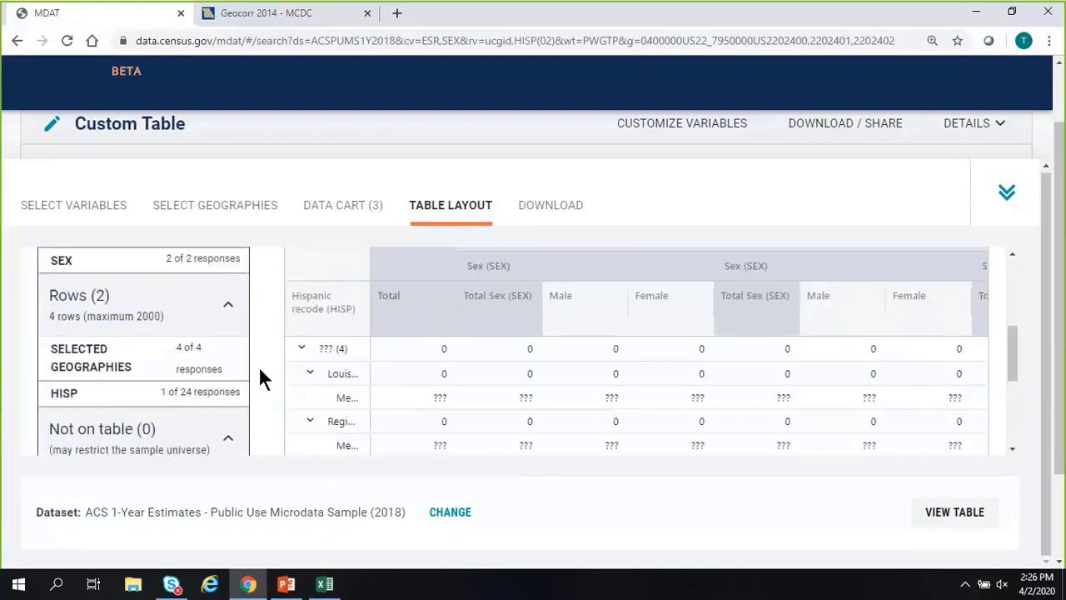
Step: Widen the Hispanic recode (HISP) row-label column in the table preview so the geography names are readable
{"action": "key", "text": "ctrl+minus"}
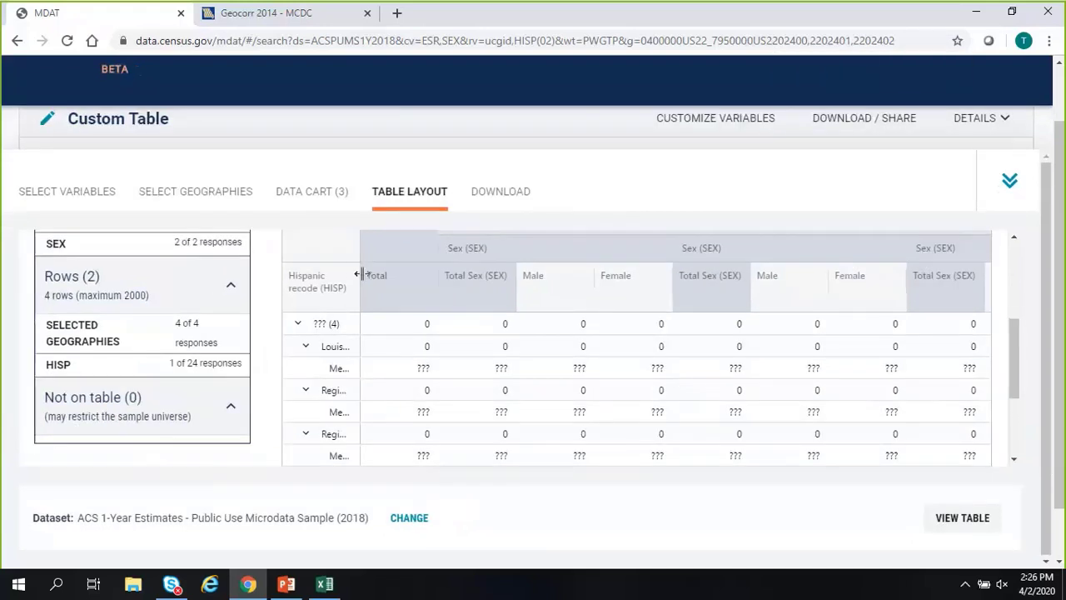
{"action": "left_click_drag", "start_coordinate": [359, 275], "coordinate": [457, 283]}
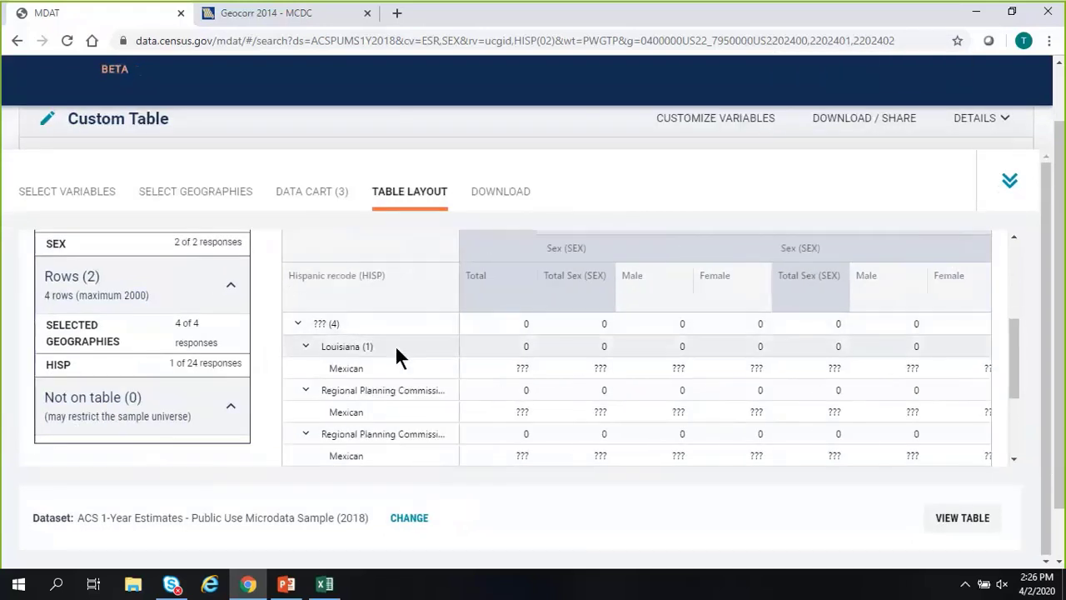
{"action": "scroll", "coordinate": [393, 346], "scroll_direction": "down", "scroll_amount": 3}
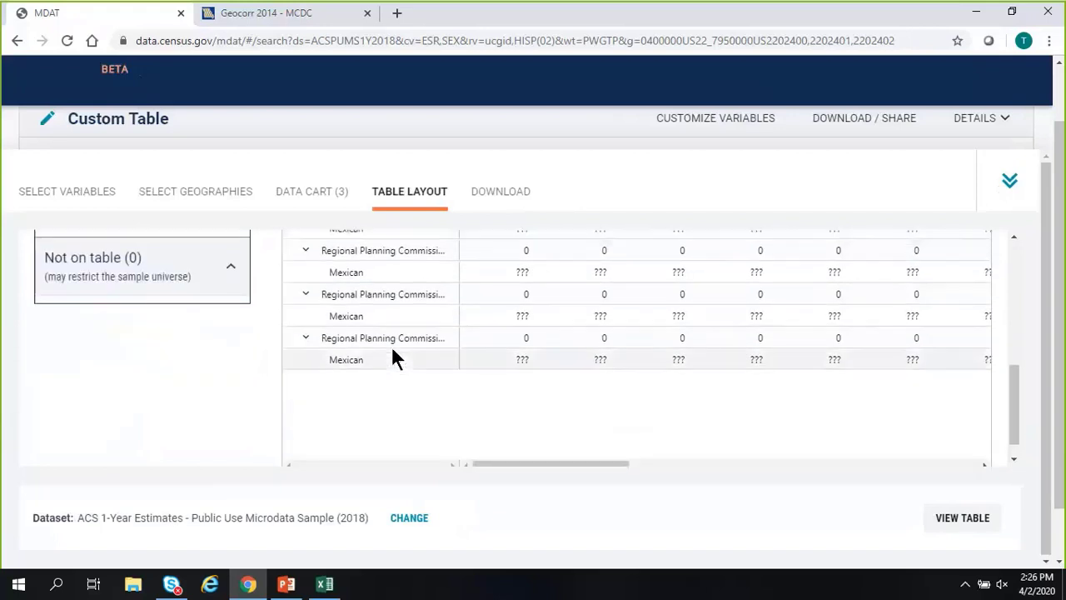
{"action": "scroll", "coordinate": [393, 350], "scroll_direction": "up", "scroll_amount": 3}
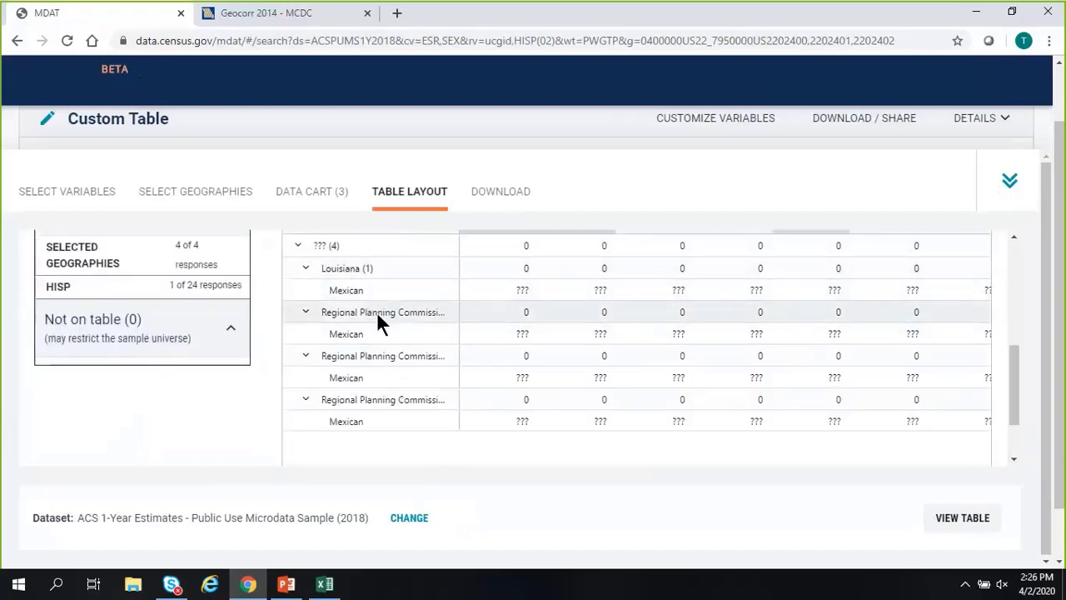
{"action": "mouse_move", "coordinate": [457, 230]}
{"action": "left_mouse_down"}
{"action": "mouse_move", "coordinate": [705, 248]}
{"action": "mouse_move", "coordinate": [462, 242]}
{"action": "left_mouse_up"}
Step: Move Selected Geographies from the rows to the columns, ahead of ESR and SEX
{"action": "scroll", "coordinate": [350, 338], "scroll_direction": "up", "scroll_amount": 3}
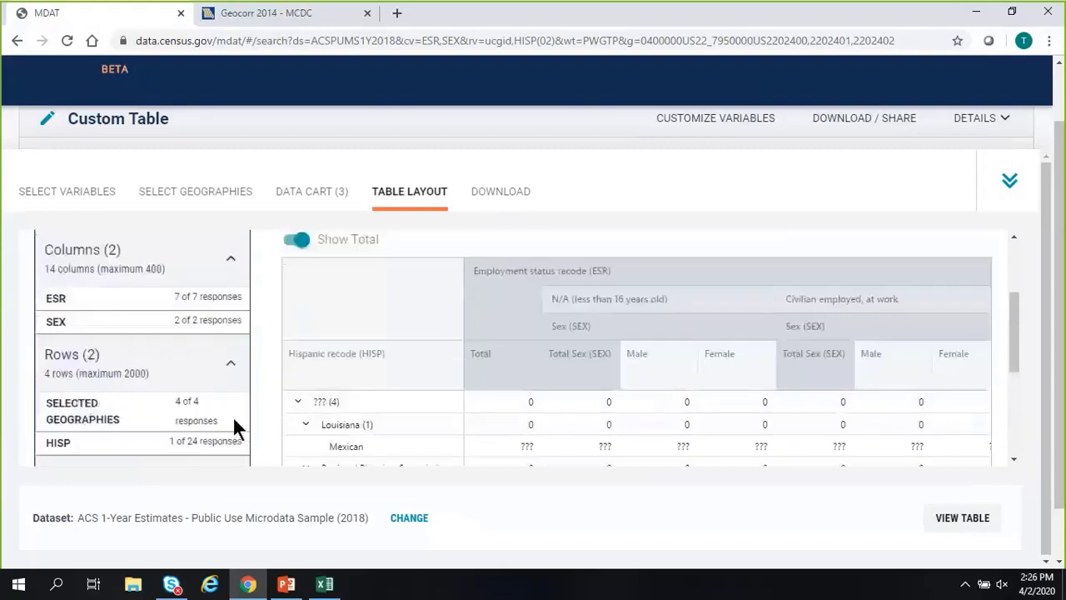
{"action": "scroll", "coordinate": [238, 421], "scroll_direction": "up", "scroll_amount": 1}
{"action": "scroll", "coordinate": [244, 416], "scroll_direction": "down", "scroll_amount": 1}
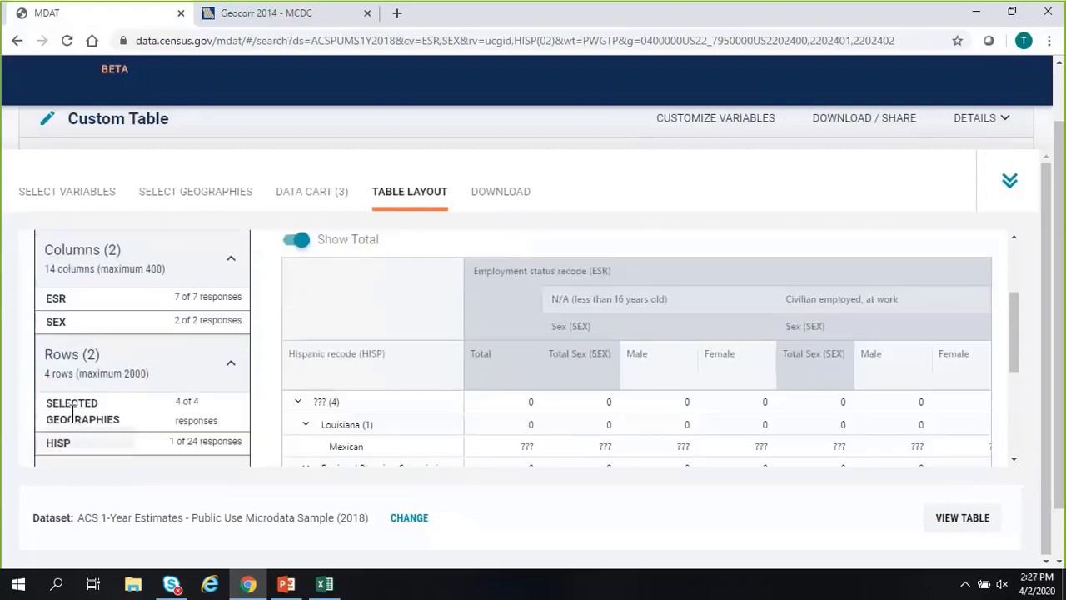
{"action": "left_click_drag", "start_coordinate": [73, 408], "coordinate": [73, 297]}
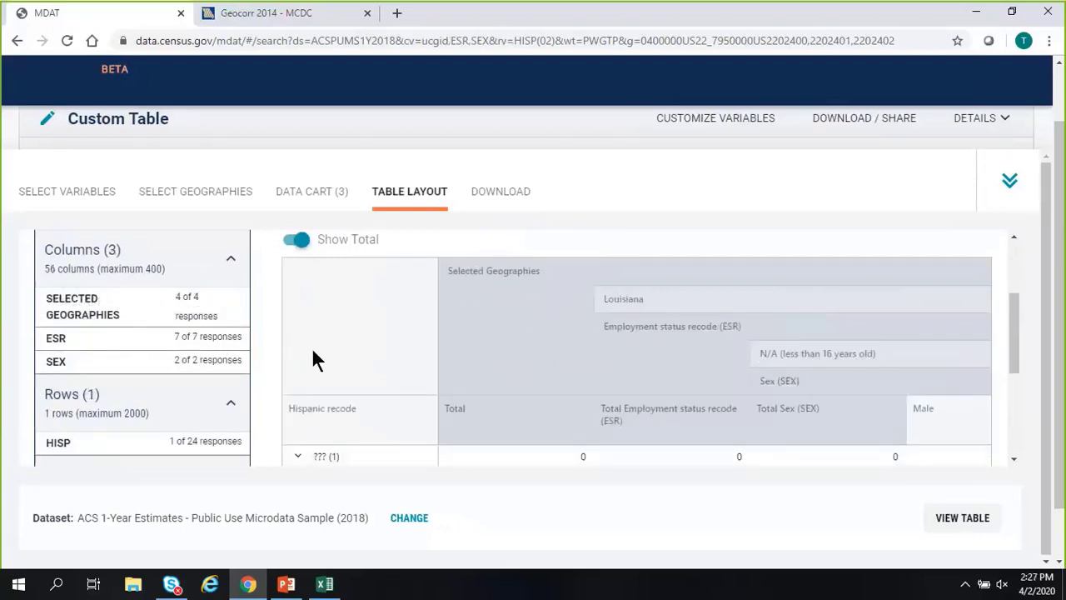
{"action": "scroll", "coordinate": [237, 350], "scroll_direction": "up", "scroll_amount": 1}
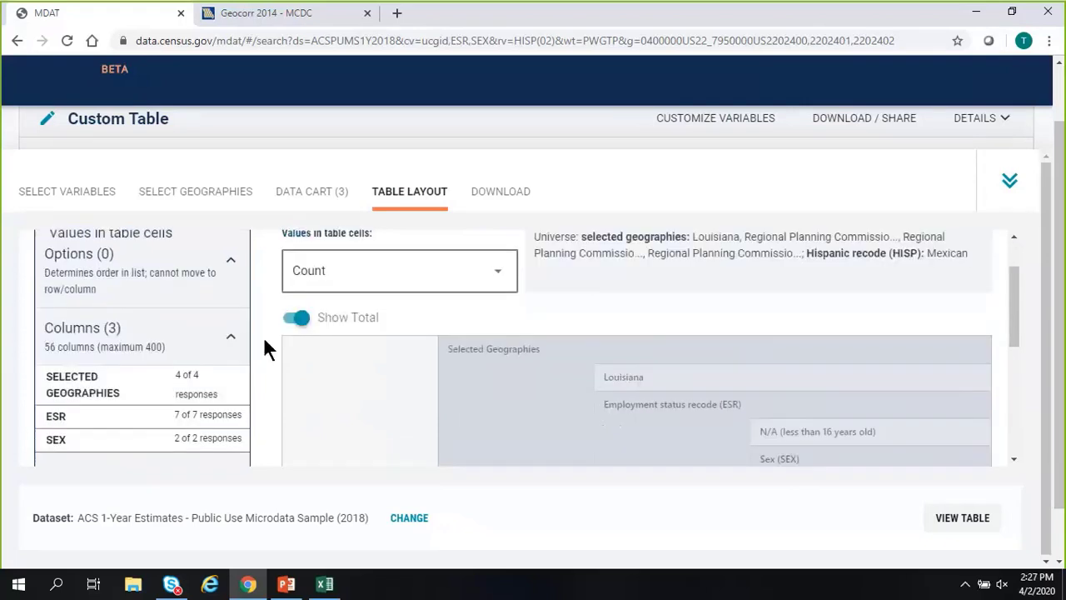
{"action": "scroll", "coordinate": [263, 336], "scroll_direction": "down", "scroll_amount": 1}
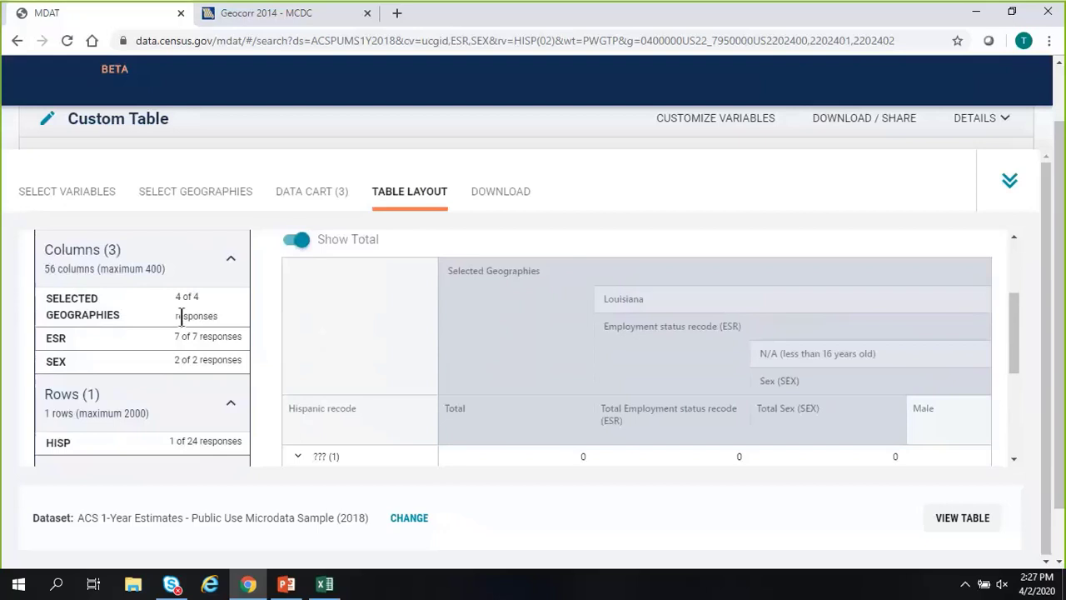
Step: Move SEX and ESR from the columns to the rows, ordering the rows as SEX, ESR, HISP
{"action": "scroll", "coordinate": [93, 284], "scroll_direction": "down", "scroll_amount": 1}
{"action": "left_click_drag", "start_coordinate": [62, 275], "coordinate": [63, 343]}
{"action": "left_click_drag", "start_coordinate": [65, 256], "coordinate": [67, 346]}
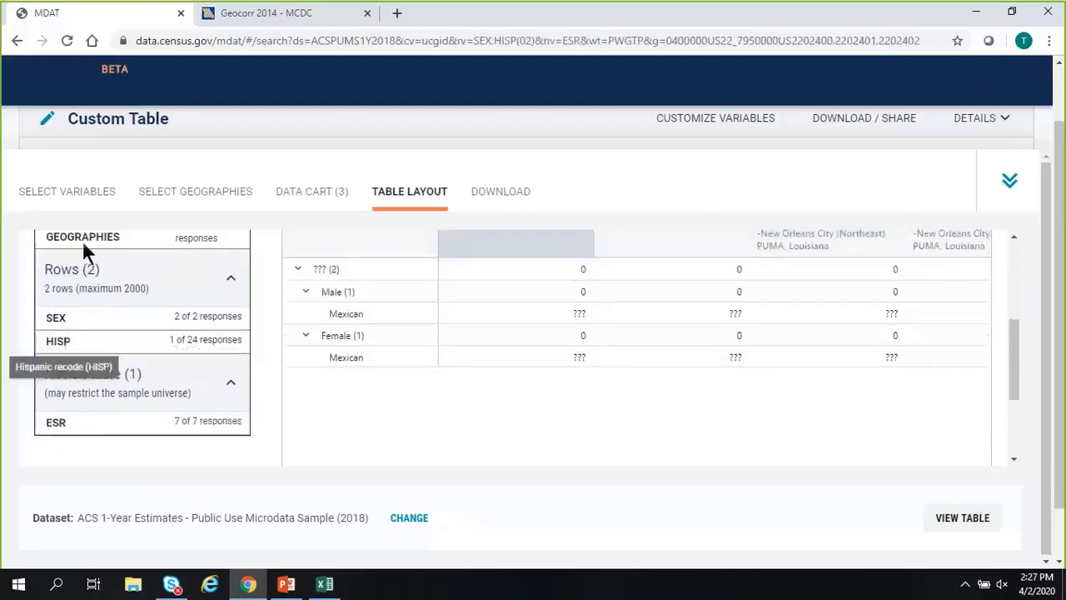
{"action": "scroll", "coordinate": [82, 241], "scroll_direction": "up", "scroll_amount": 1}
{"action": "scroll", "coordinate": [127, 315], "scroll_direction": "down", "scroll_amount": 1}
{"action": "scroll", "coordinate": [105, 375], "scroll_direction": "down", "scroll_amount": 1}
{"action": "left_click_drag", "start_coordinate": [67, 418], "coordinate": [65, 313]}
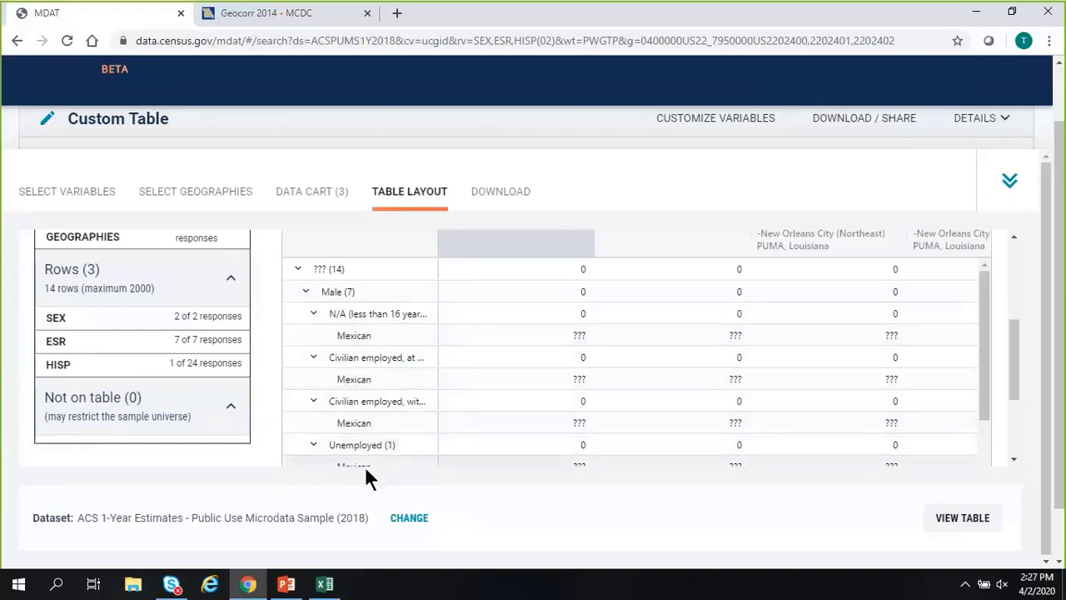
Step: Move HISP from the rows to the Not on table group so it only restricts the sample universe
{"action": "scroll", "coordinate": [397, 403], "scroll_direction": "down", "scroll_amount": 2}
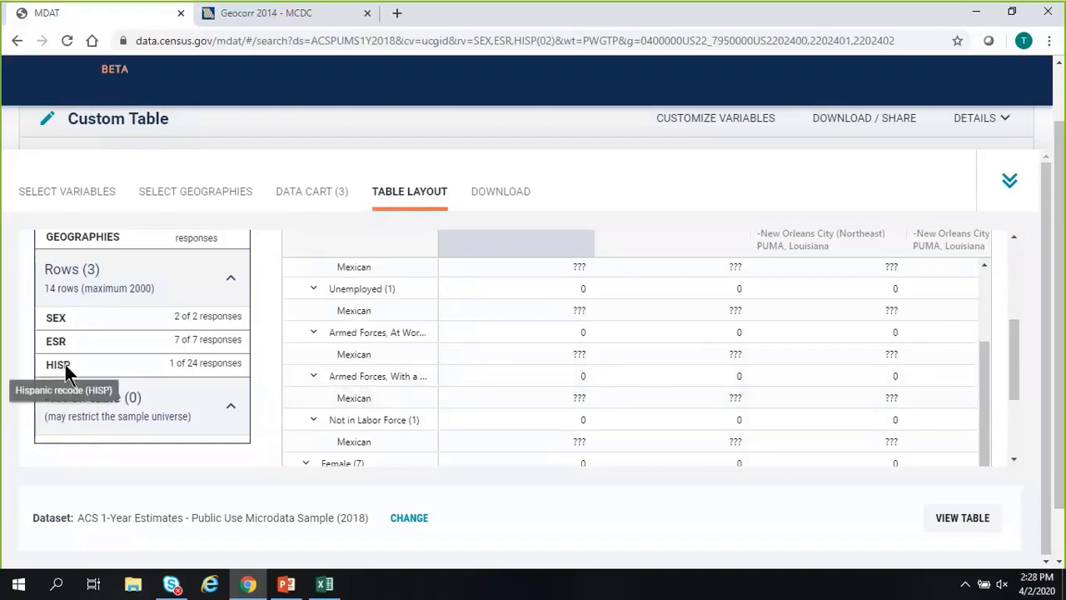
{"action": "left_click_drag", "start_coordinate": [64, 363], "coordinate": [83, 437]}
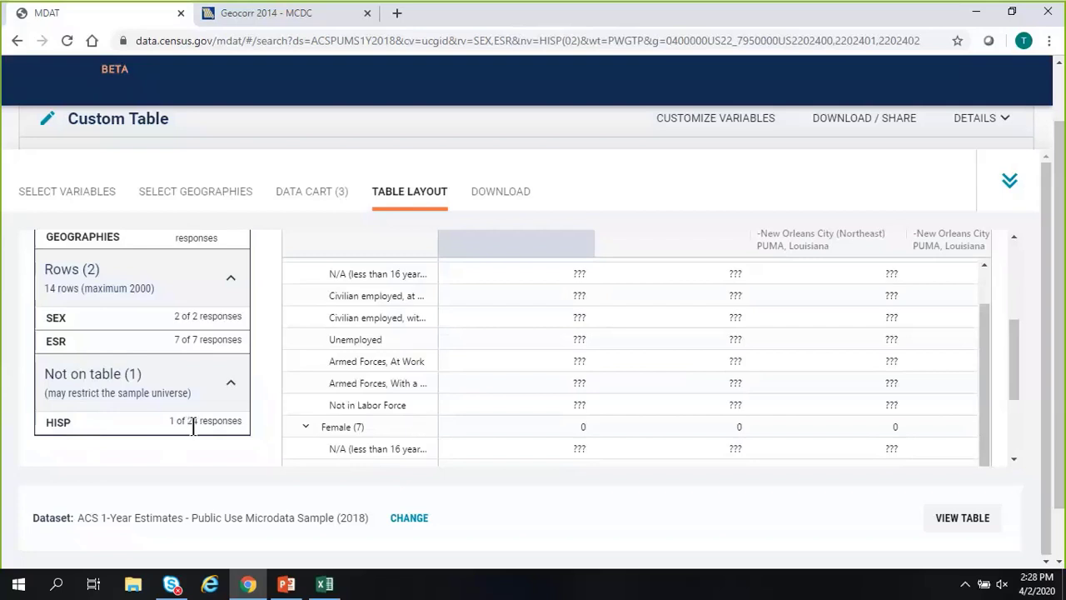
Step: Examine the table preview with employment status nested under sex on the rows and the selected geographies on the columns
{"action": "scroll", "coordinate": [418, 416], "scroll_direction": "down", "scroll_amount": 5}
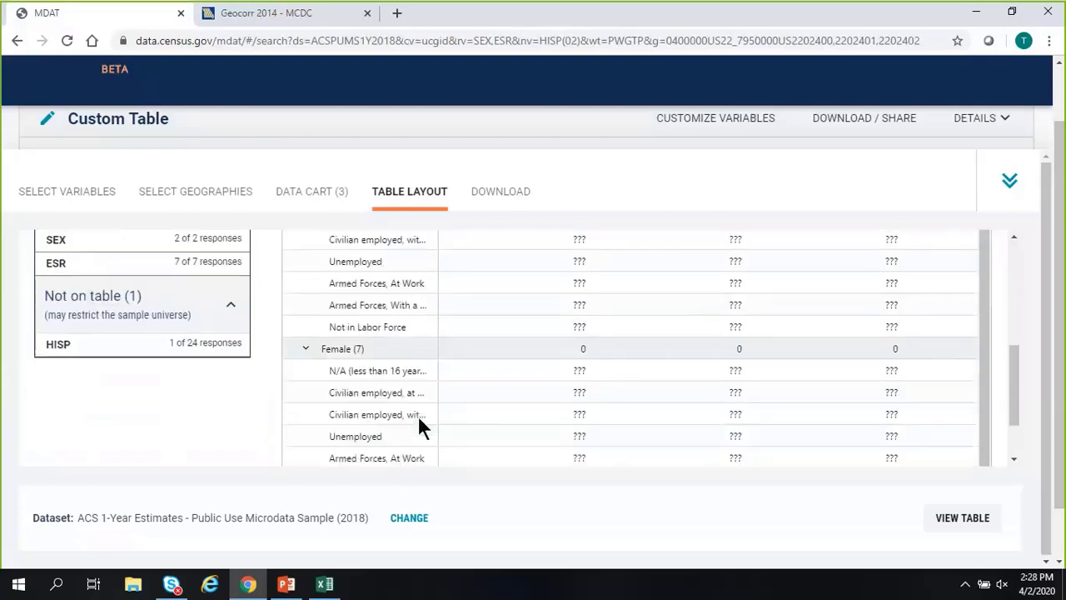
{"action": "scroll", "coordinate": [418, 411], "scroll_direction": "up", "scroll_amount": 2}
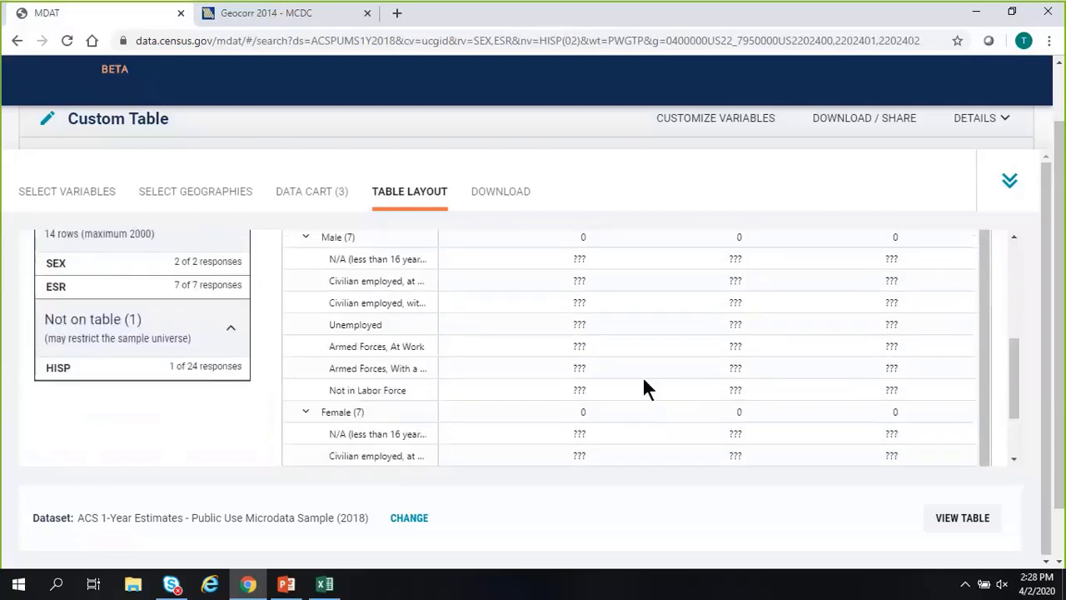
{"action": "scroll", "coordinate": [641, 375], "scroll_direction": "up", "scroll_amount": 4}
{"action": "scroll", "coordinate": [268, 302], "scroll_direction": "down", "scroll_amount": 1}
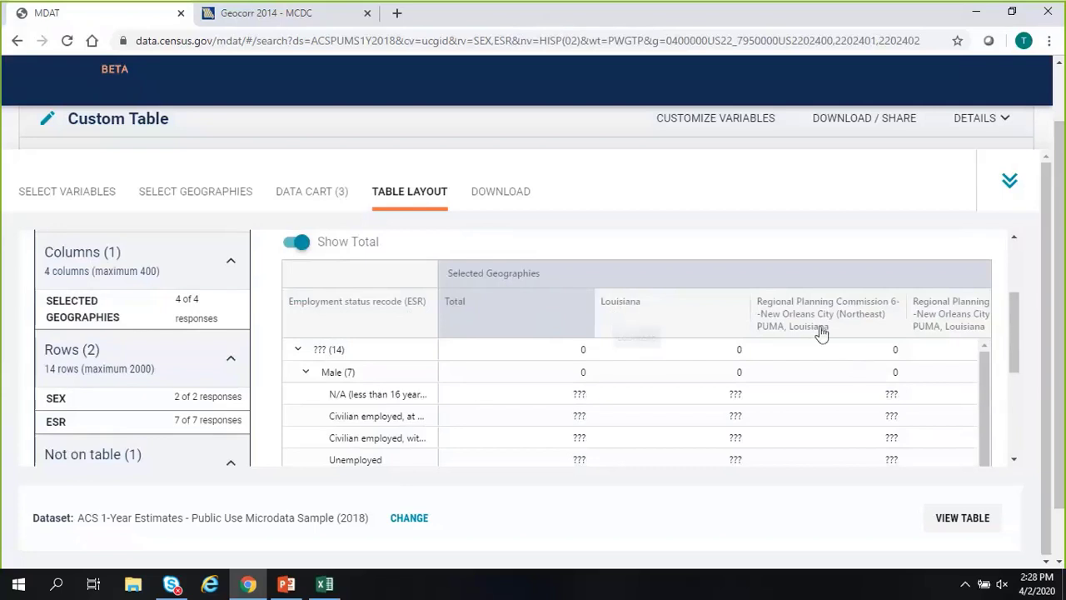
{"action": "scroll", "coordinate": [989, 348], "scroll_direction": "down", "scroll_amount": 2}
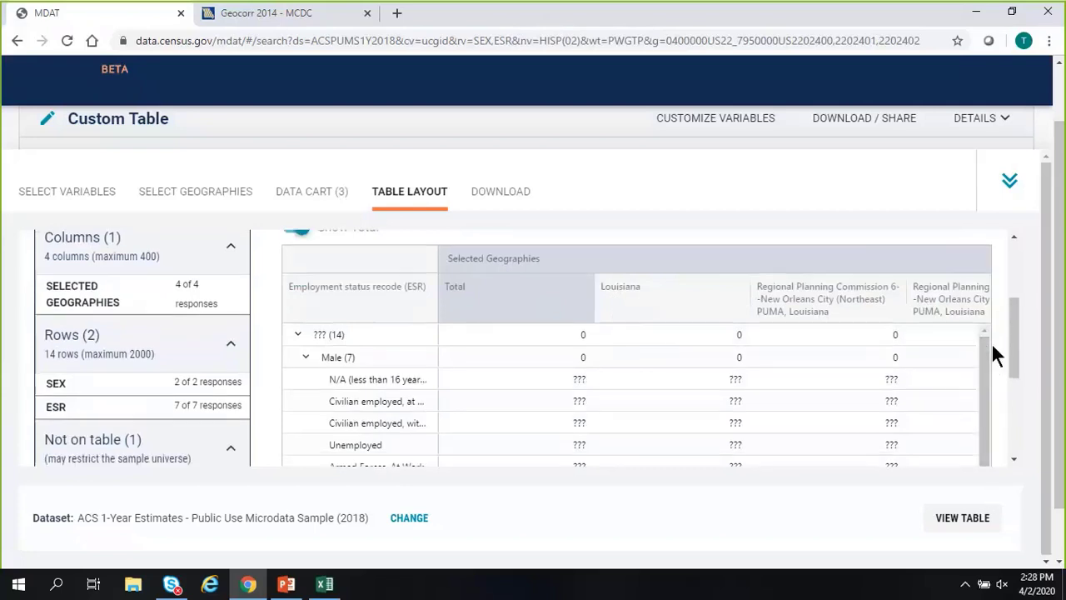
{"action": "scroll", "coordinate": [991, 342], "scroll_direction": "up", "scroll_amount": 2}
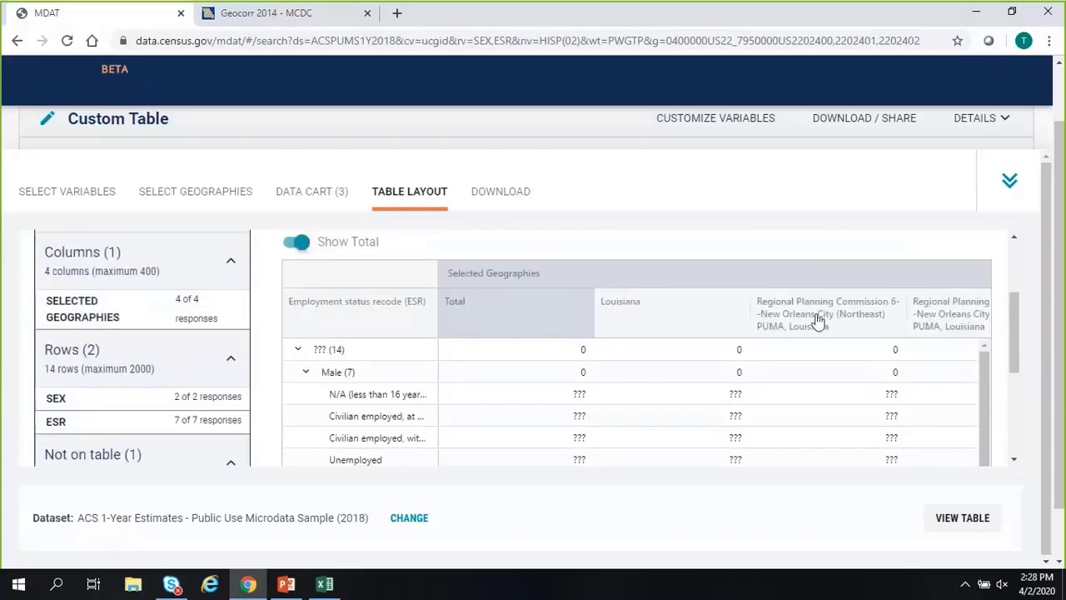
{"action": "scroll", "coordinate": [1003, 317], "scroll_direction": "down", "scroll_amount": 1}
{"action": "scroll", "coordinate": [1003, 315], "scroll_direction": "down", "scroll_amount": 2}
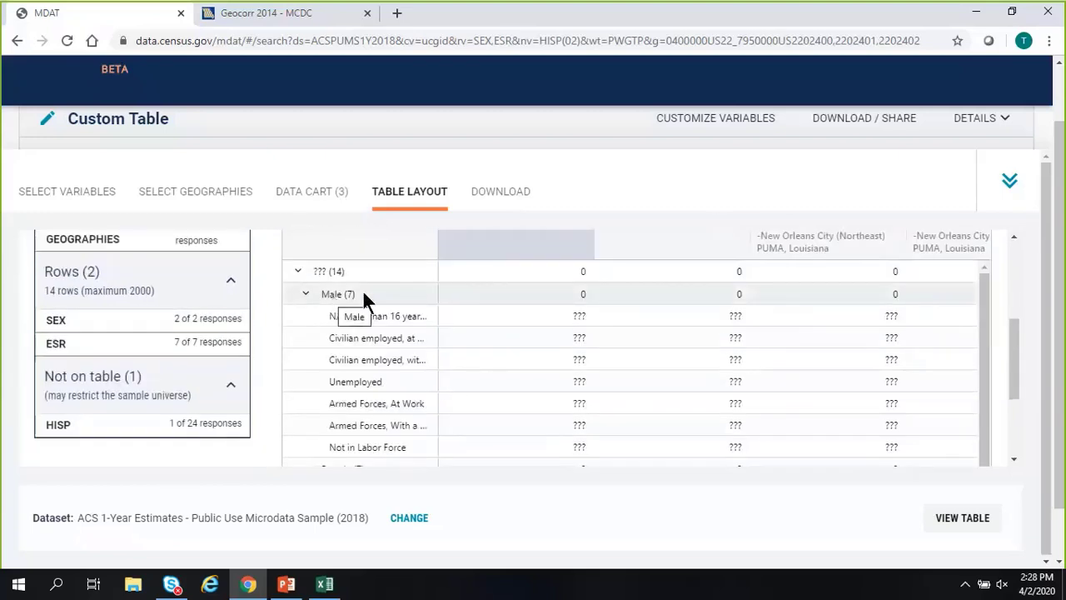
{"action": "scroll", "coordinate": [409, 317], "scroll_direction": "down", "scroll_amount": 1}
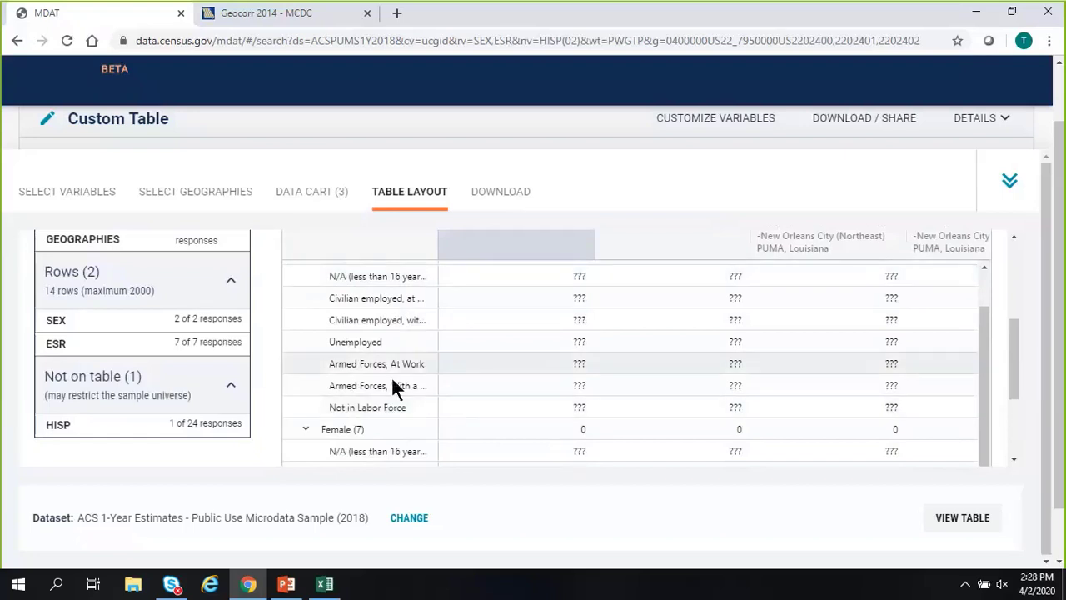
{"action": "scroll", "coordinate": [391, 391], "scroll_direction": "down", "scroll_amount": 4}
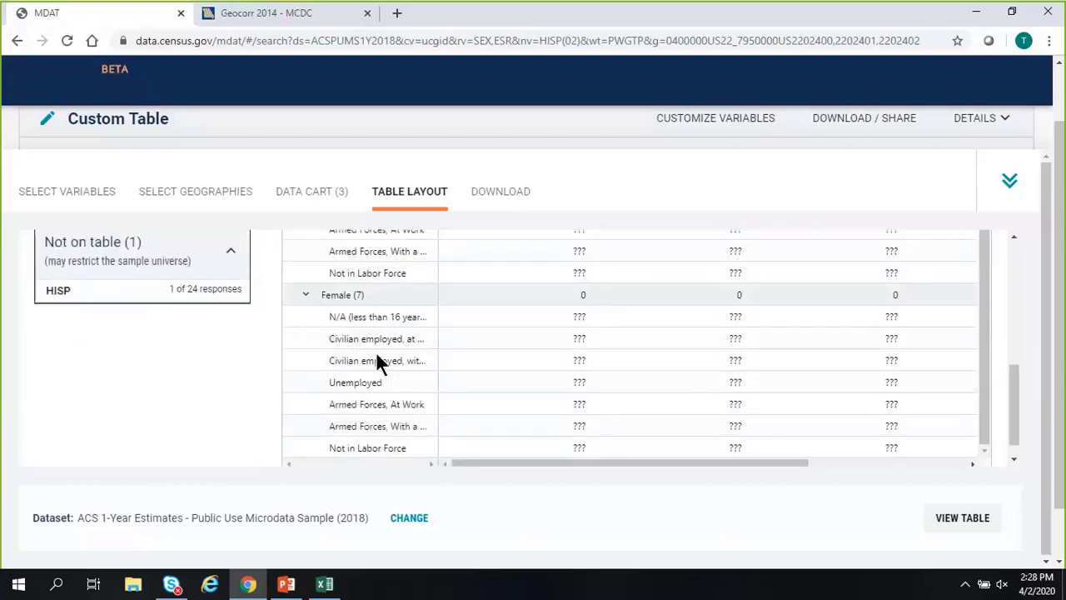
{"action": "scroll", "coordinate": [391, 392], "scroll_direction": "up", "scroll_amount": 3}
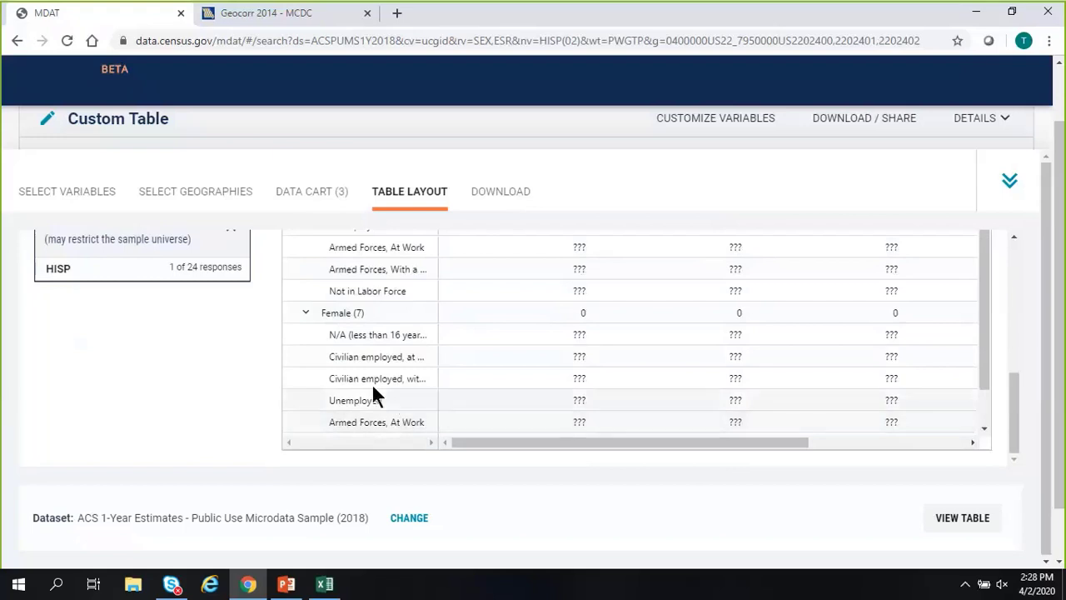
{"action": "scroll", "coordinate": [243, 383], "scroll_direction": "up", "scroll_amount": 4}
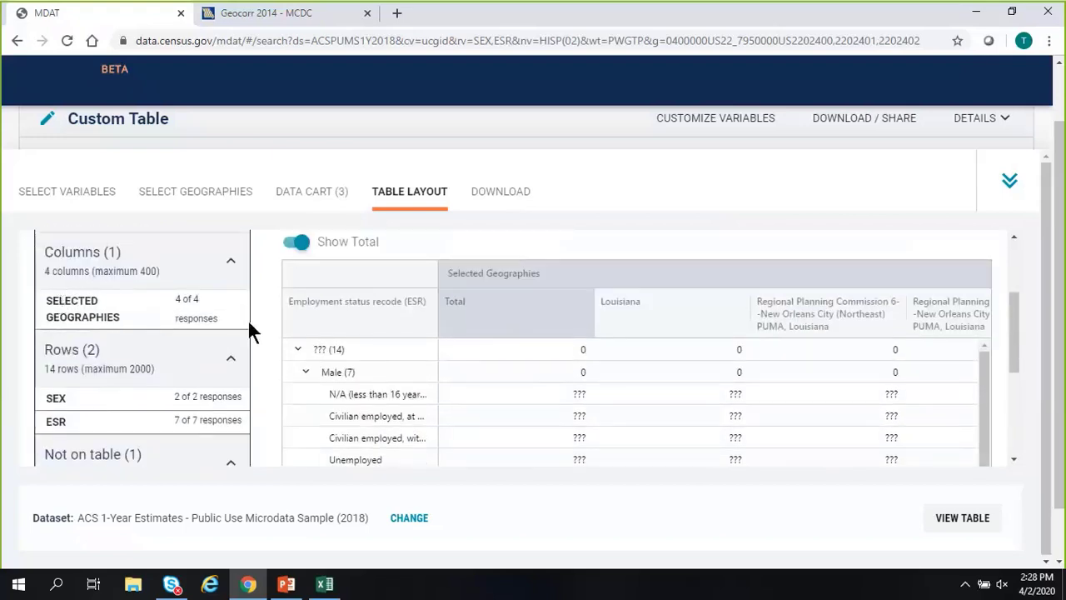
{"action": "scroll", "coordinate": [254, 323], "scroll_direction": "down", "scroll_amount": 1}
{"action": "scroll", "coordinate": [258, 331], "scroll_direction": "down", "scroll_amount": 1}
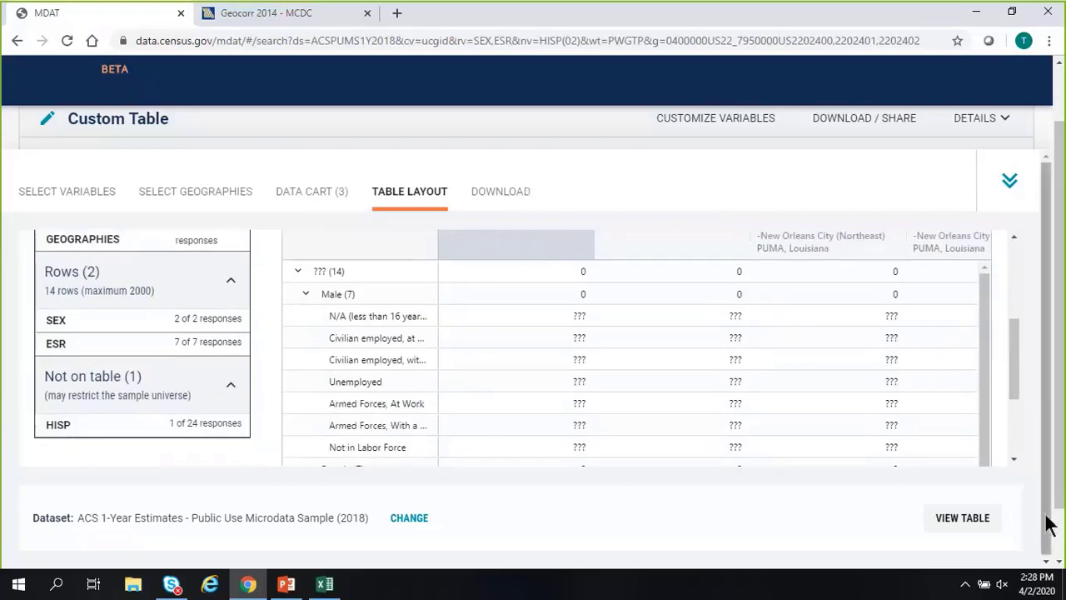
Step: Generate the custom table and examine its universe and counts by sex and employment status for Louisiana and the New Orleans PUMAs
{"action": "left_click", "coordinate": [983, 521]}
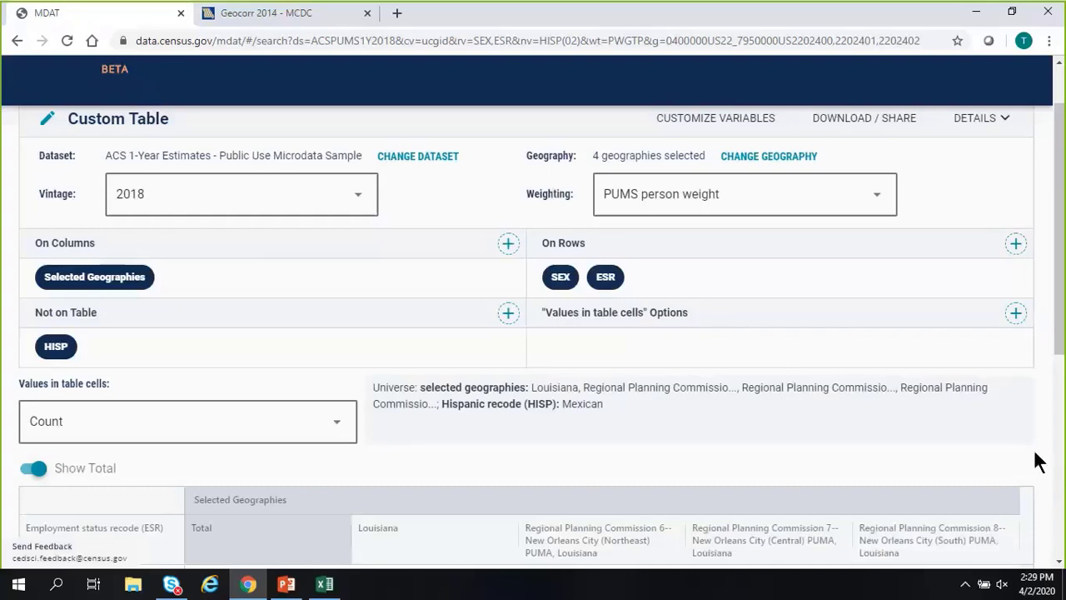
{"action": "scroll", "coordinate": [1038, 463], "scroll_direction": "down", "scroll_amount": 2}
{"action": "scroll", "coordinate": [1038, 461], "scroll_direction": "down", "scroll_amount": 2}
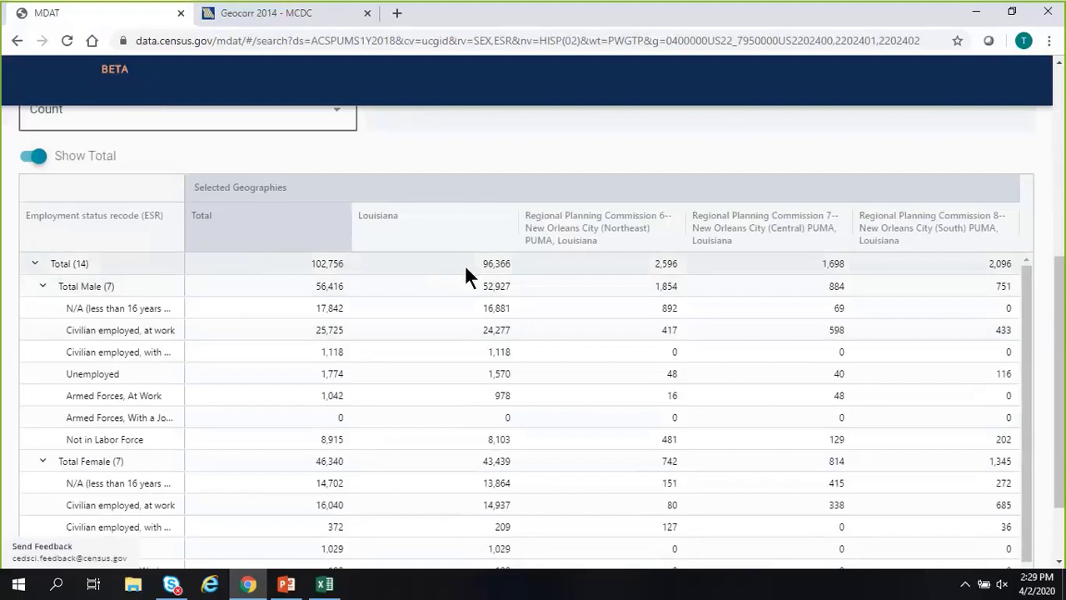
{"action": "scroll", "coordinate": [474, 267], "scroll_direction": "up", "scroll_amount": 2}
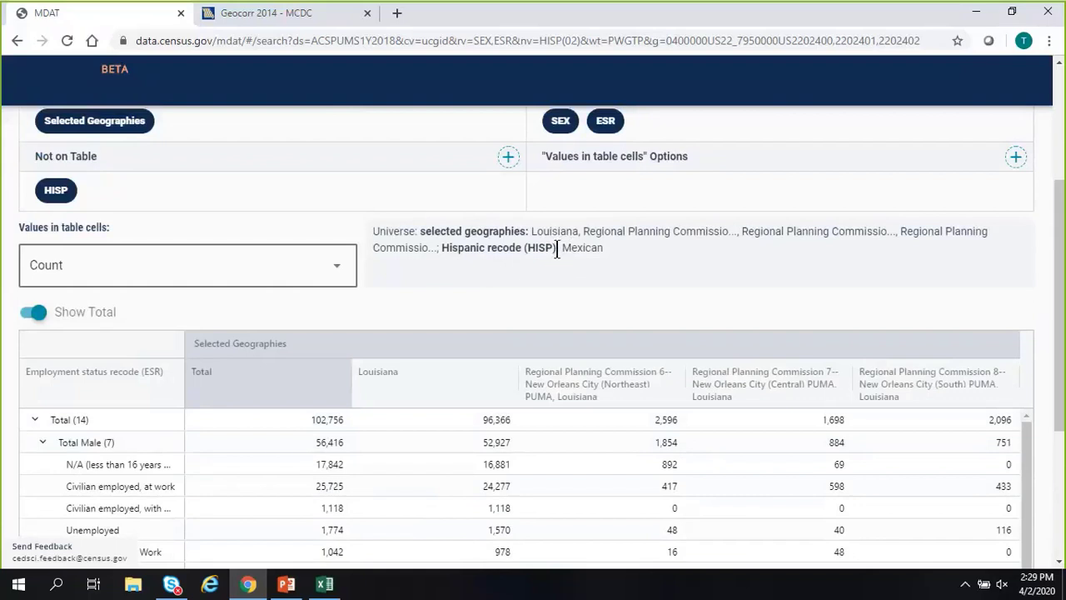
{"action": "scroll", "coordinate": [369, 369], "scroll_direction": "down", "scroll_amount": 2}
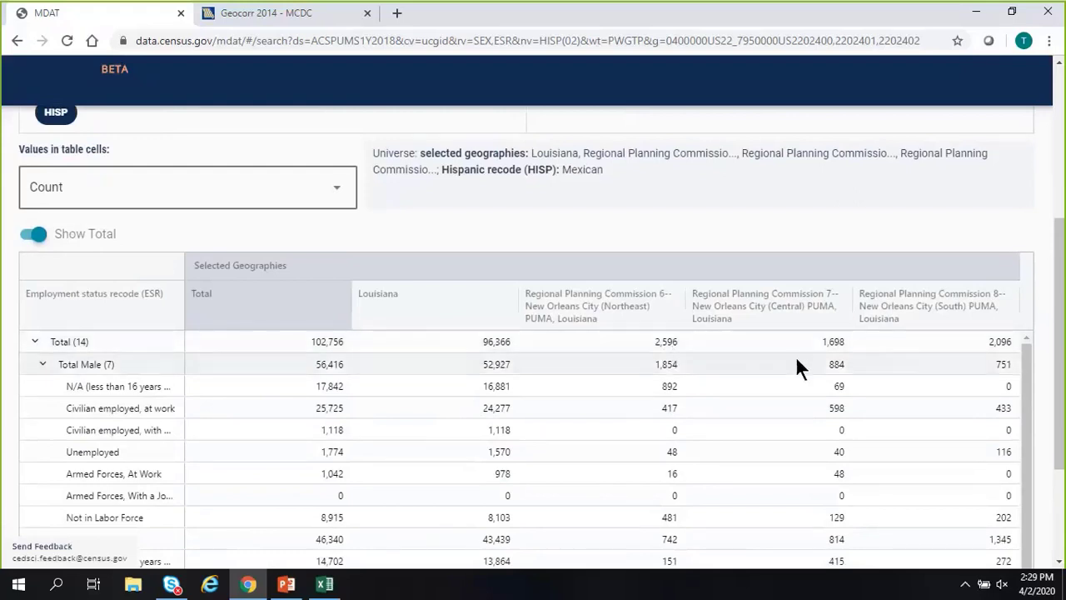
{"action": "scroll", "coordinate": [479, 373], "scroll_direction": "down", "scroll_amount": 1}
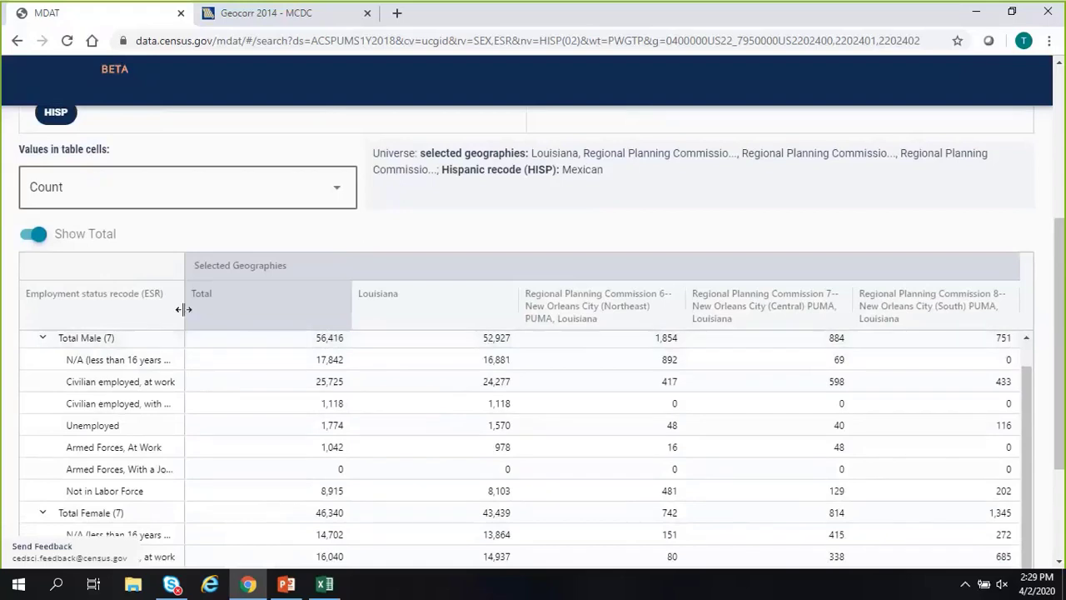
Step: Widen the employment status column to show its full labels and examine the male and female counts and the table's universe
{"action": "left_click_drag", "start_coordinate": [184, 308], "coordinate": [300, 308]}
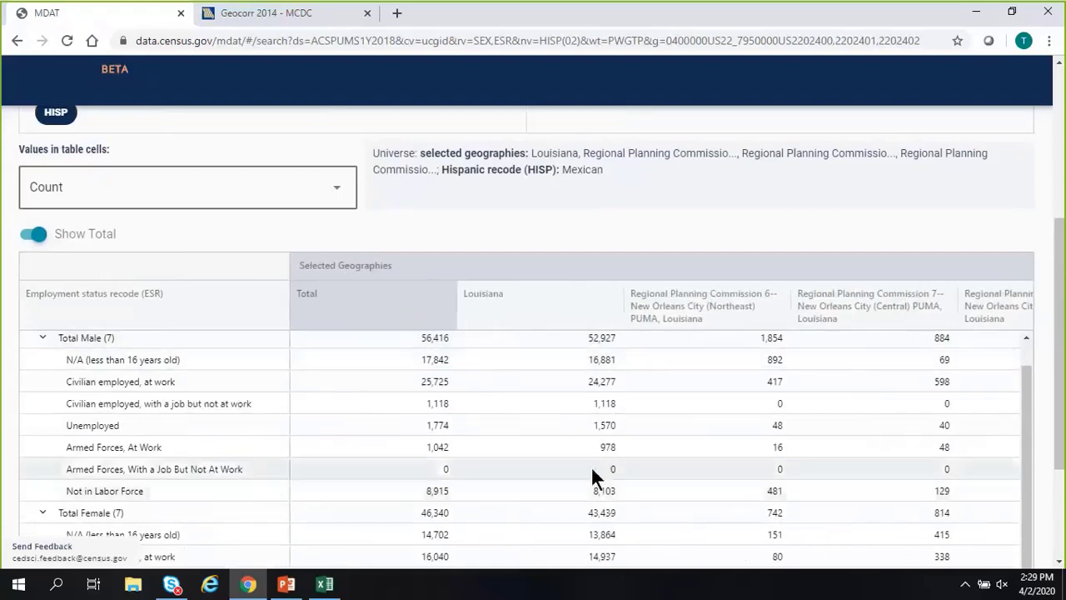
{"action": "scroll", "coordinate": [1030, 248], "scroll_direction": "down", "scroll_amount": 1}
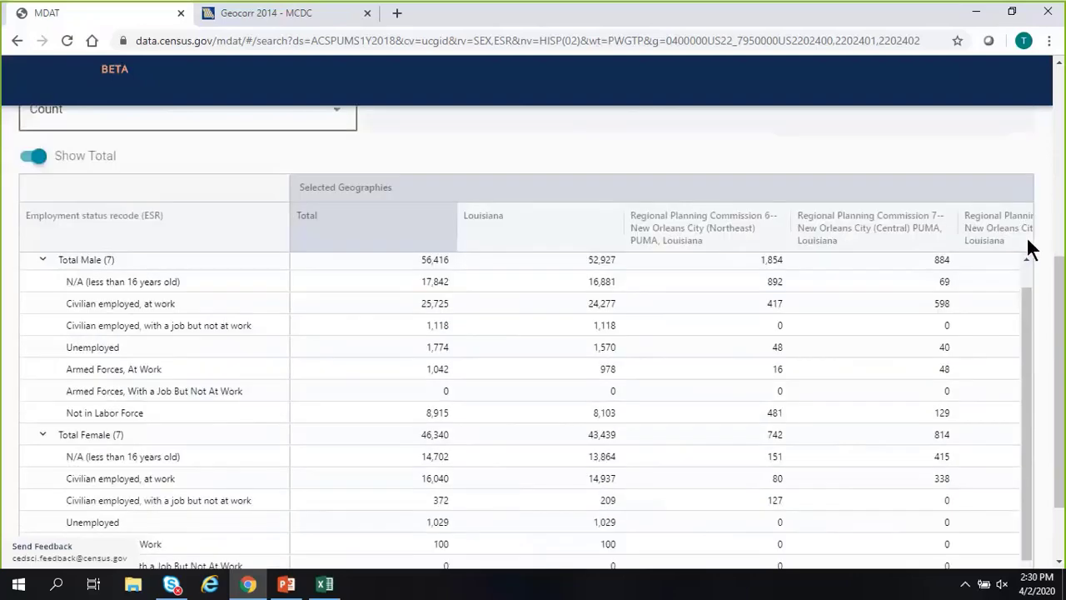
{"action": "scroll", "coordinate": [1030, 249], "scroll_direction": "down", "scroll_amount": 1}
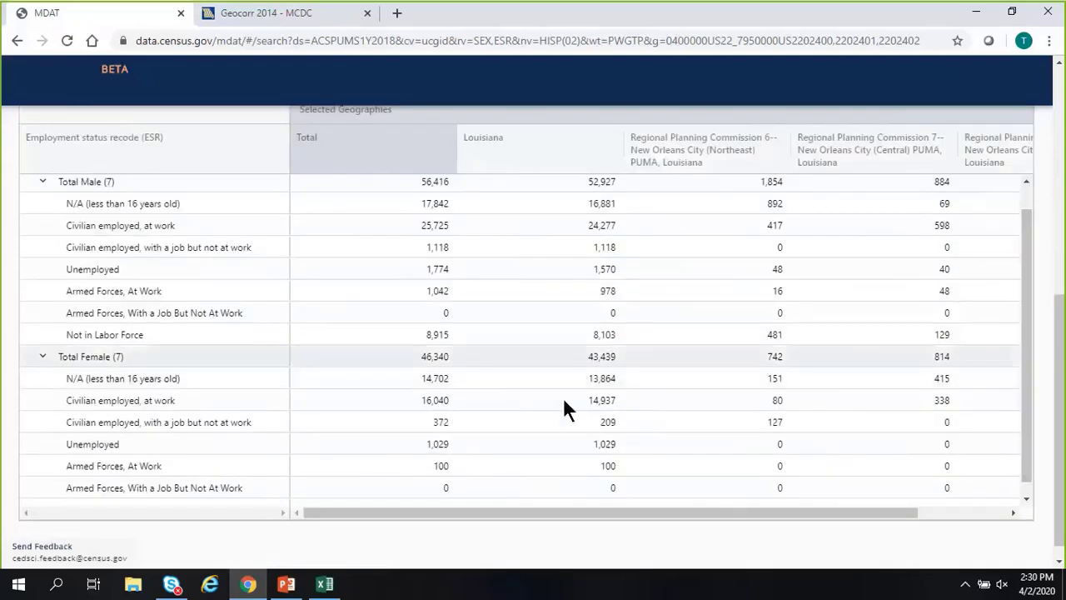
{"action": "scroll", "coordinate": [402, 488], "scroll_direction": "up", "scroll_amount": 1}
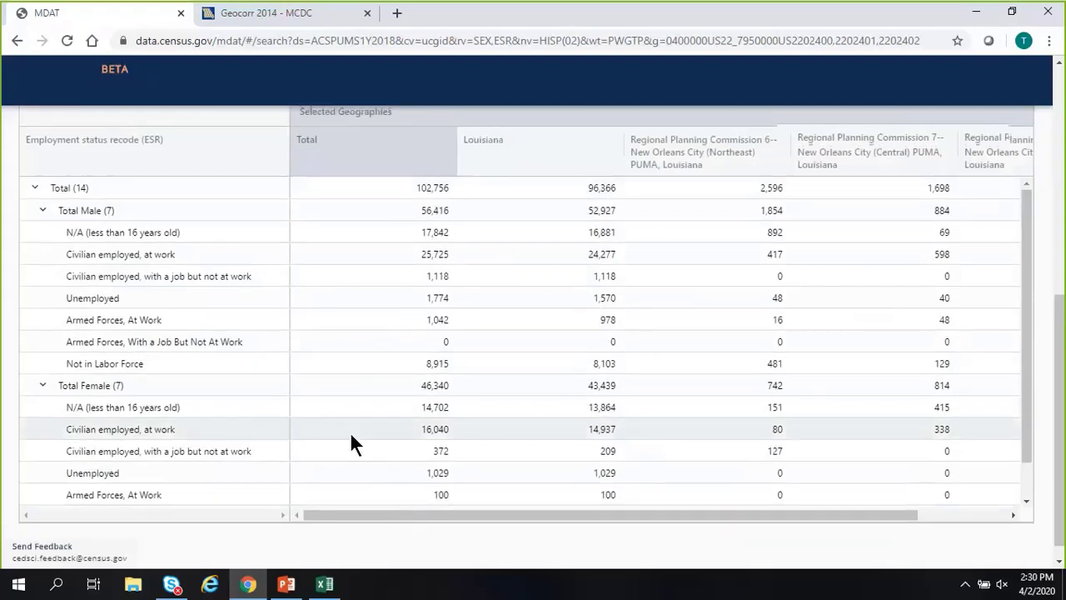
{"action": "scroll", "coordinate": [347, 408], "scroll_direction": "up", "scroll_amount": 1}
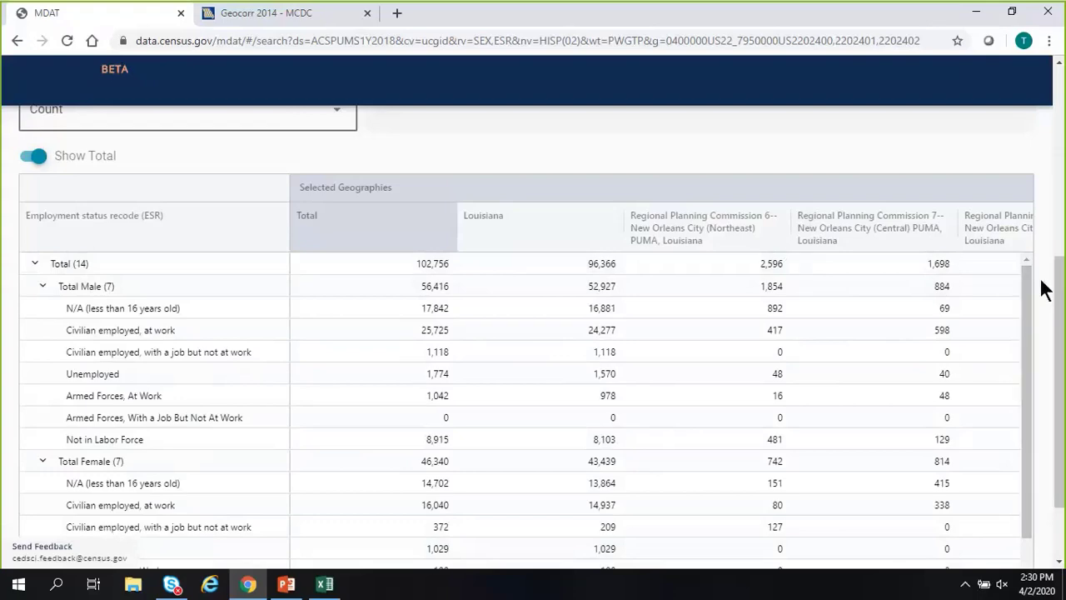
{"action": "scroll", "coordinate": [1046, 289], "scroll_direction": "up", "scroll_amount": 2}
{"action": "scroll", "coordinate": [1048, 312], "scroll_direction": "up", "scroll_amount": 2}
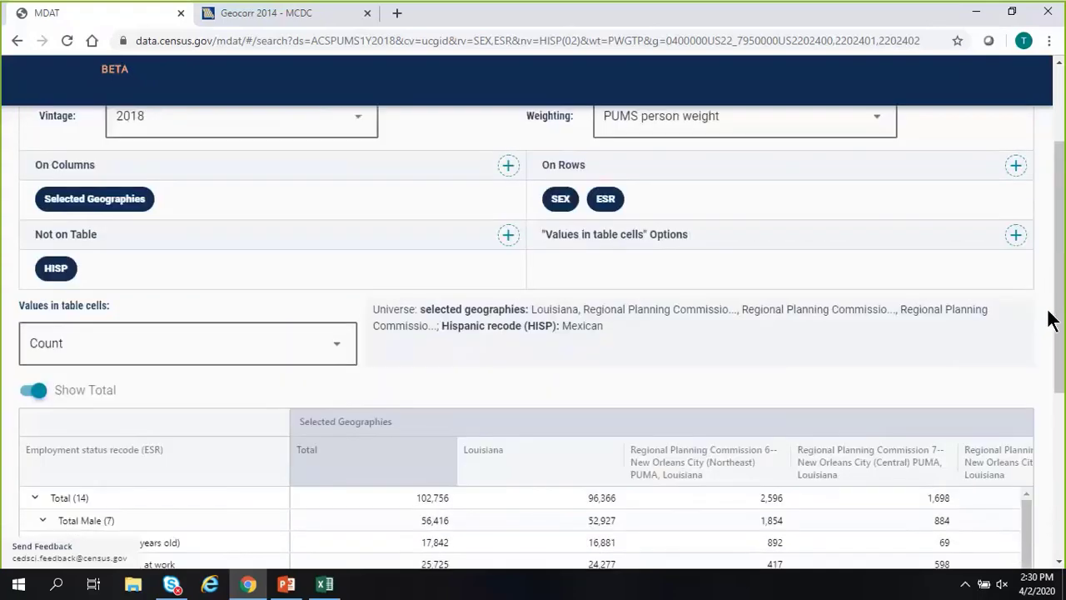
{"action": "scroll", "coordinate": [489, 300], "scroll_direction": "up", "scroll_amount": 1}
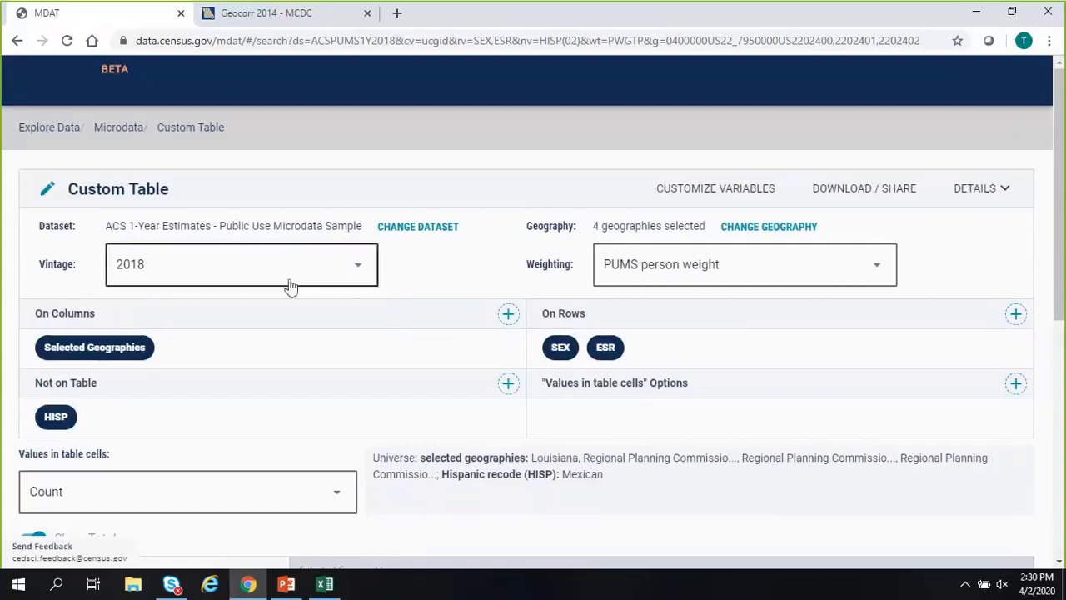
Step: Review the available vintage years and the weighting setting applied to the custom table
{"action": "left_click", "coordinate": [361, 275]}
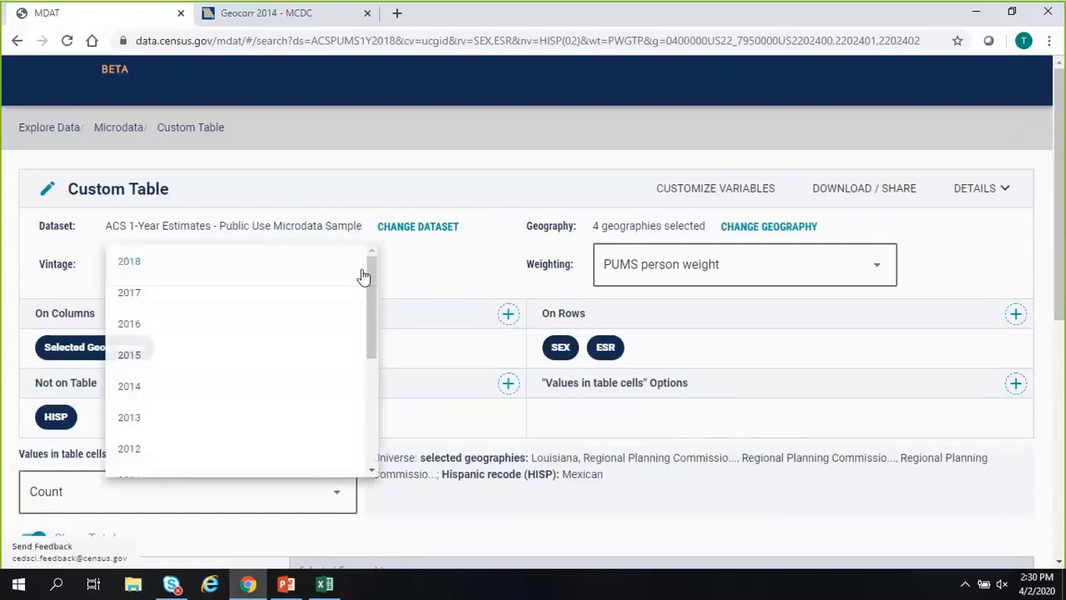
{"action": "left_click", "coordinate": [442, 274]}
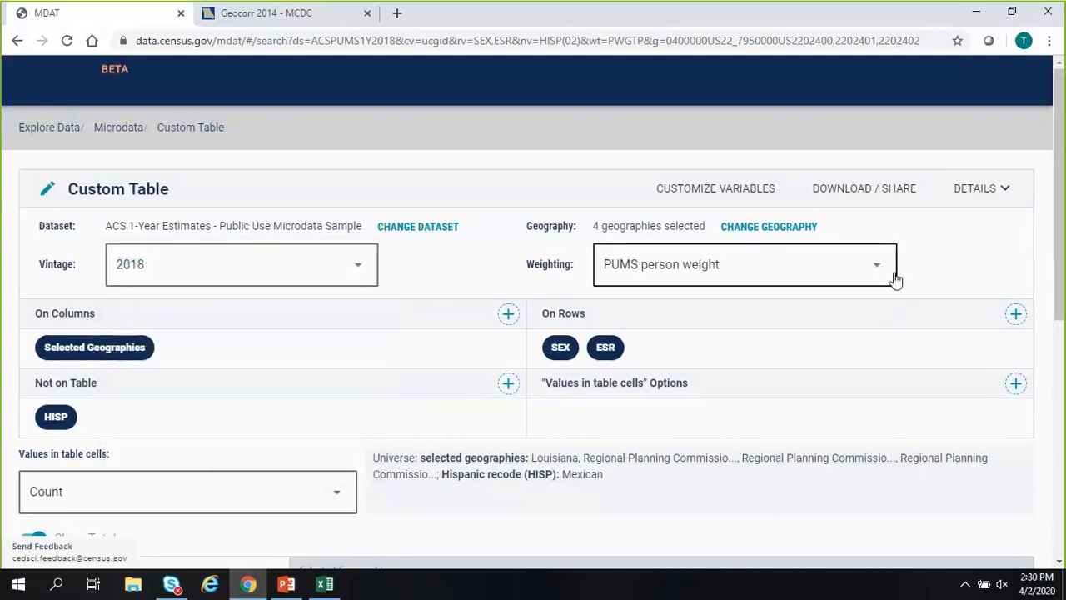
{"action": "left_click_drag", "start_coordinate": [531, 261], "coordinate": [601, 264]}
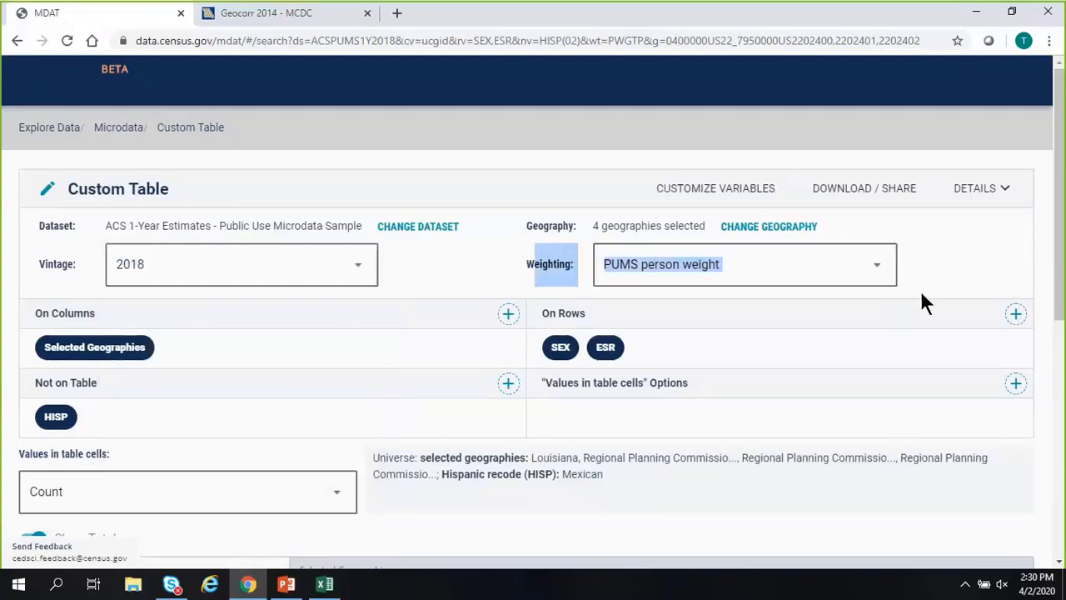
{"action": "scroll", "coordinate": [920, 290], "scroll_direction": "down", "scroll_amount": 3}
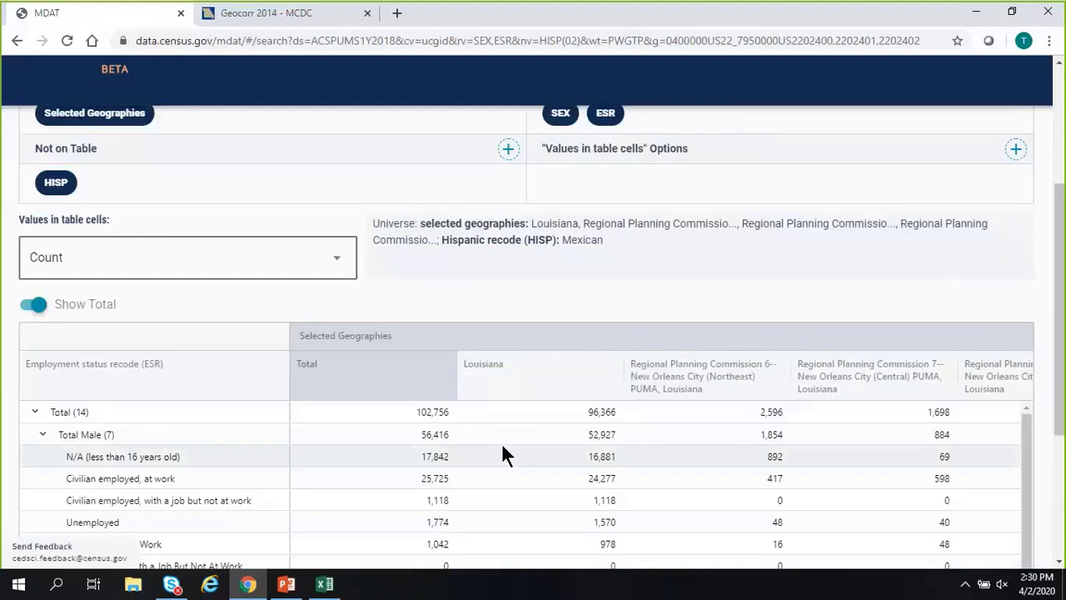
{"action": "scroll", "coordinate": [518, 444], "scroll_direction": "up", "scroll_amount": 3}
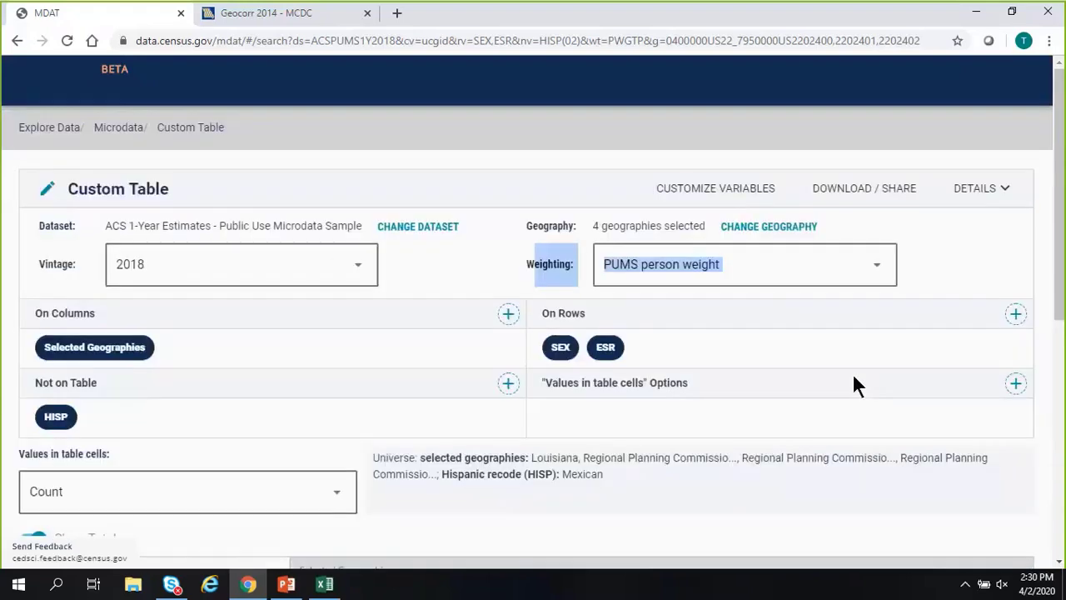
Step: Change the table's weighting to Unweighted and examine the raw sample counts by sex and employment status
{"action": "left_click", "coordinate": [873, 264]}
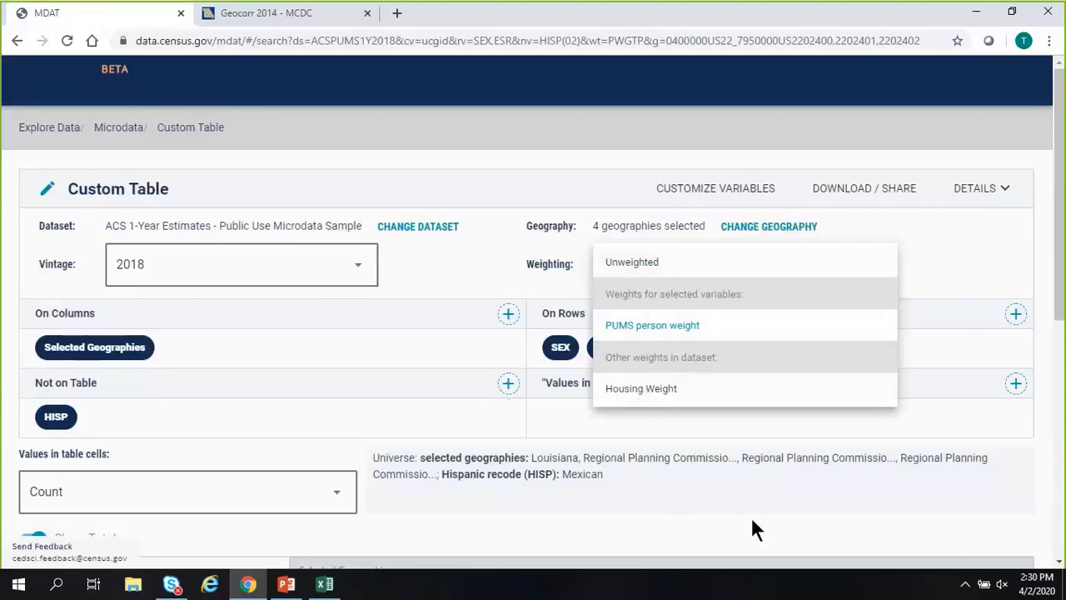
{"action": "left_click", "coordinate": [629, 263]}
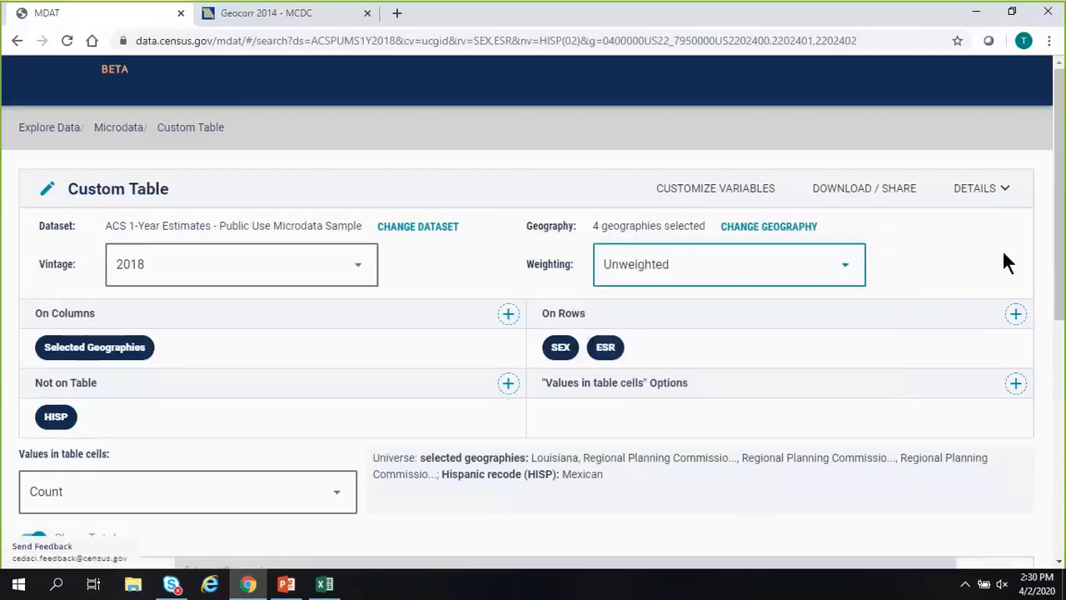
{"action": "scroll", "coordinate": [1049, 259], "scroll_direction": "down", "scroll_amount": 3}
{"action": "scroll", "coordinate": [1049, 259], "scroll_direction": "down", "scroll_amount": 2}
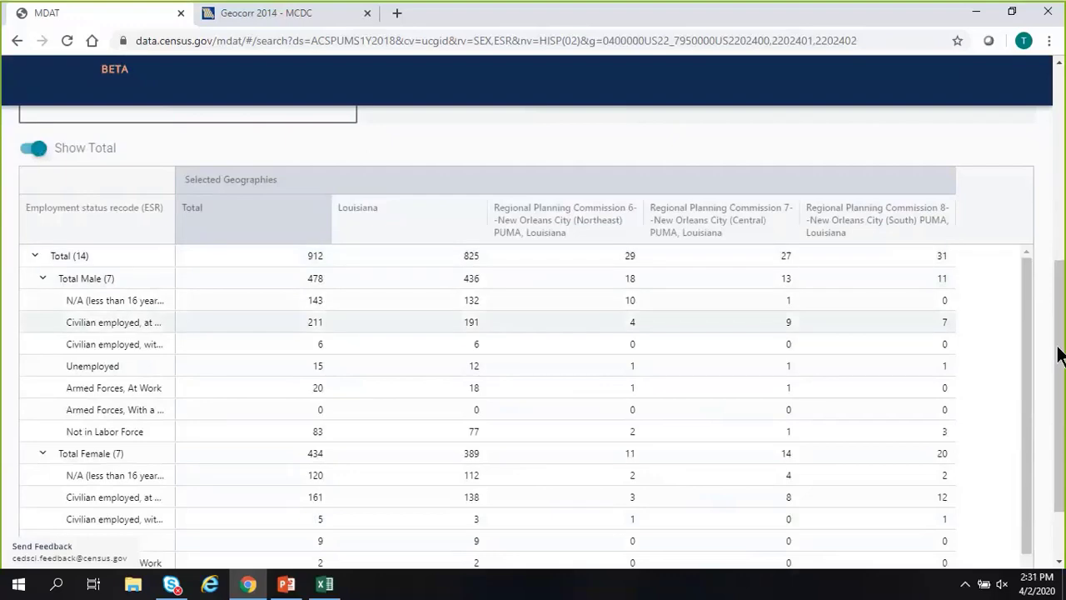
{"action": "scroll", "coordinate": [885, 299], "scroll_direction": "up", "scroll_amount": 5}
Step: Set the table's weighting back to PUMS person weight and check the weighted counts
{"action": "left_click", "coordinate": [757, 274]}
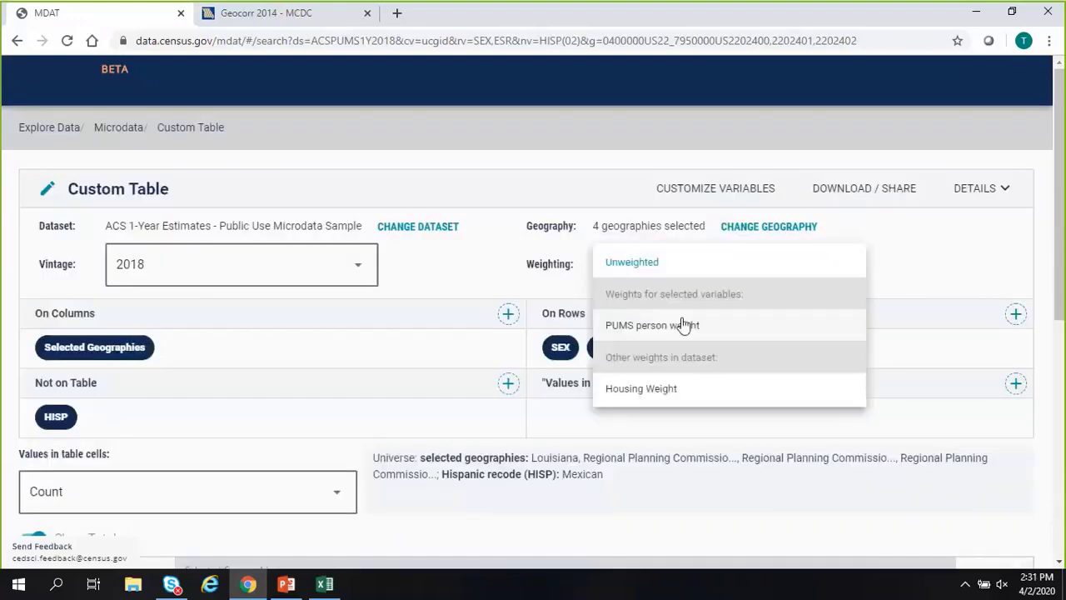
{"action": "left_click", "coordinate": [672, 323]}
{"action": "scroll", "coordinate": [1021, 260], "scroll_direction": "down", "scroll_amount": 4}
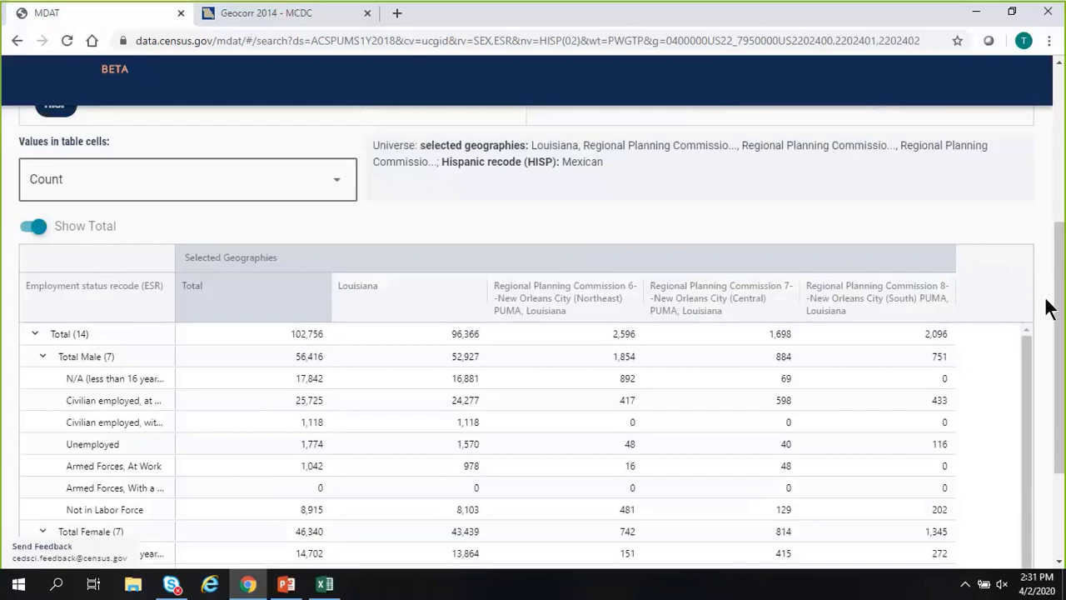
{"action": "scroll", "coordinate": [1047, 308], "scroll_direction": "down", "scroll_amount": 1}
{"action": "scroll", "coordinate": [1048, 309], "scroll_direction": "up", "scroll_amount": 5}
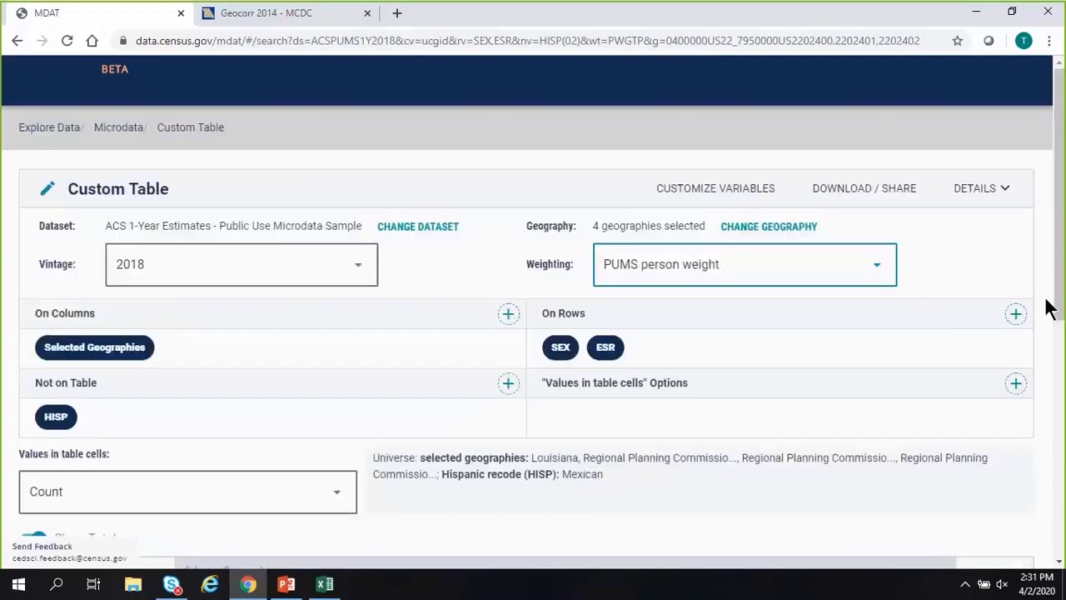
Step: Download the custom table view as a CSV file and open the downloaded export in Excel
{"action": "left_click", "coordinate": [874, 200]}
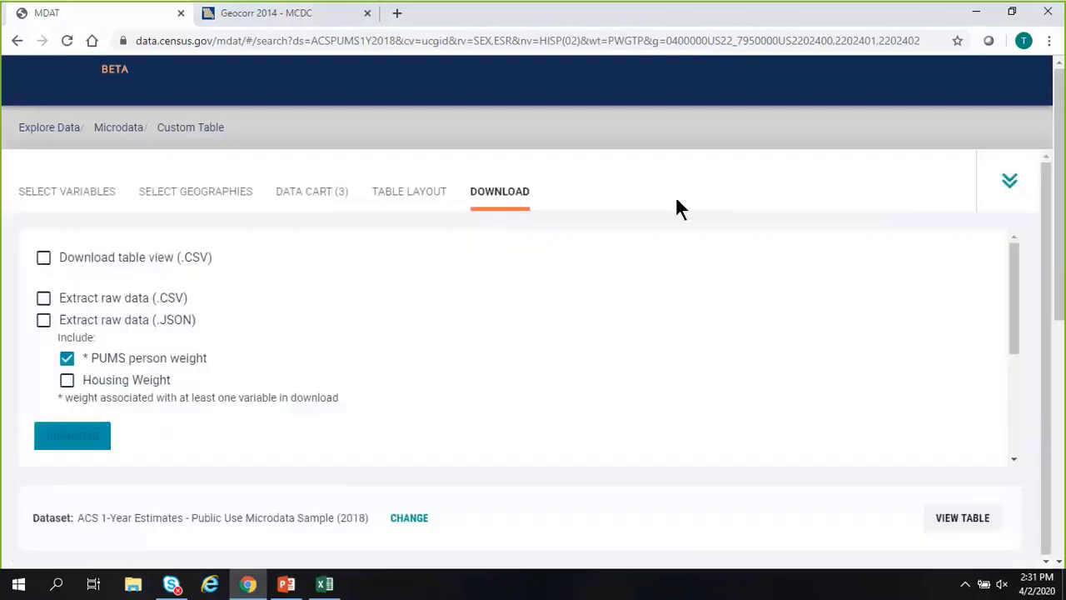
{"action": "left_click", "coordinate": [95, 264]}
{"action": "left_click", "coordinate": [73, 436]}
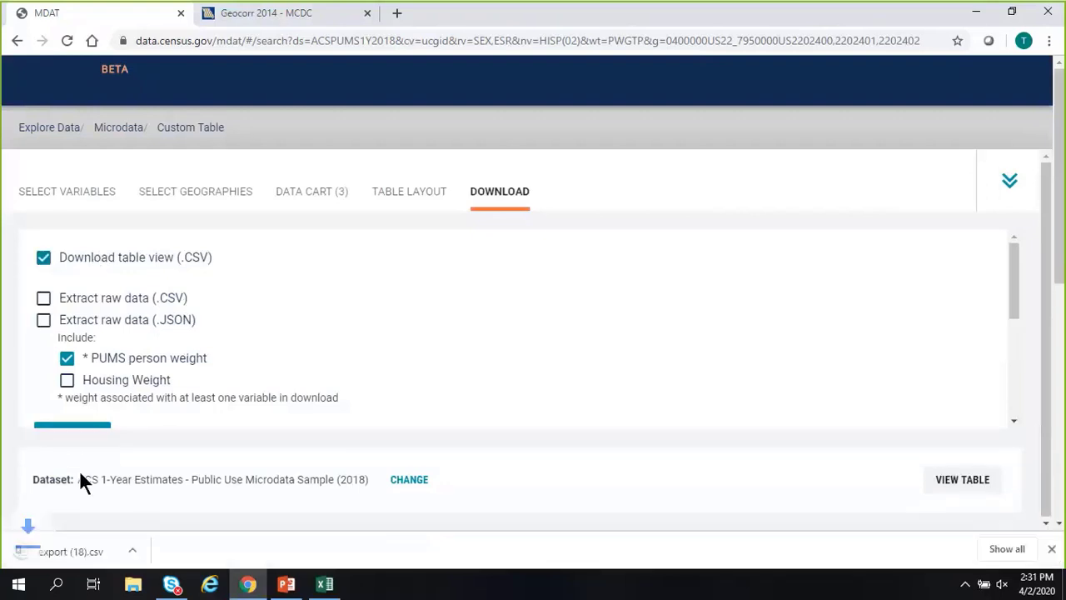
{"action": "left_click", "coordinate": [76, 553]}
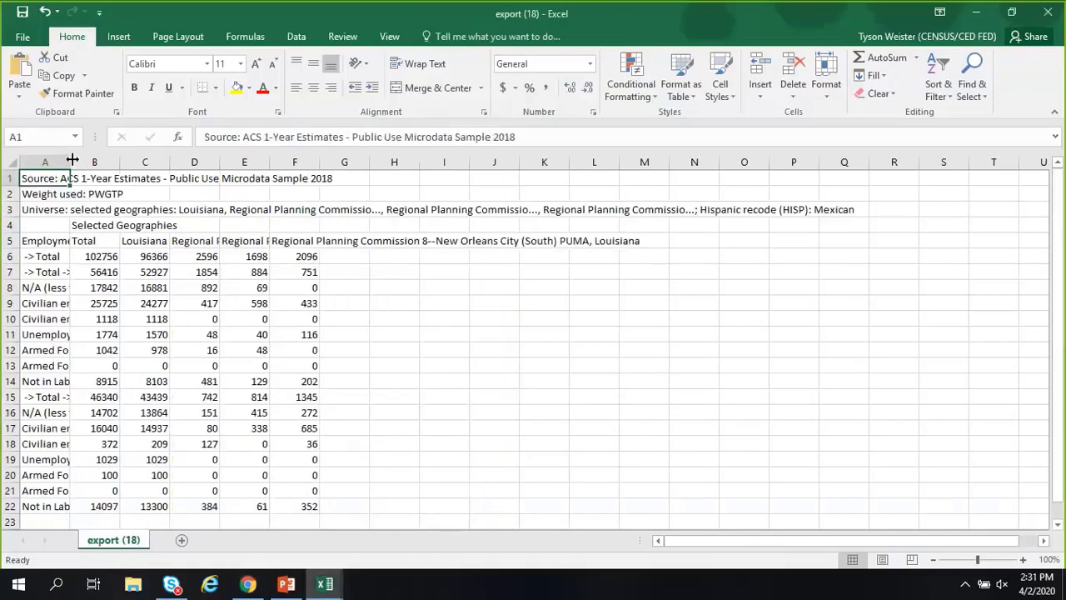
Step: Fit the width of column A to its contents in the exported table
{"action": "left_click_drag", "start_coordinate": [72, 162], "coordinate": [72, 162]}
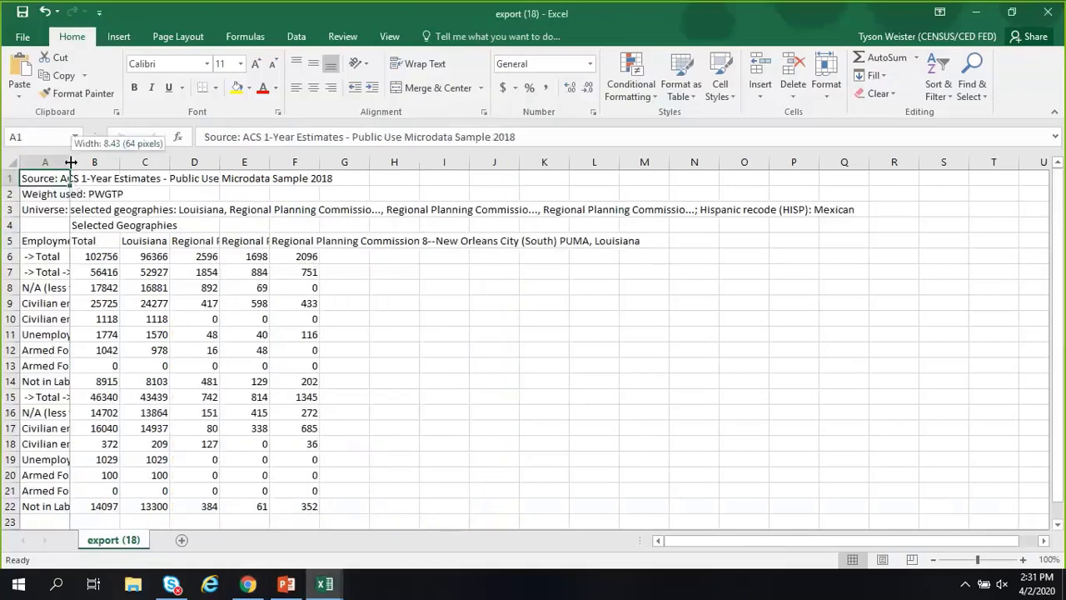
{"action": "double_click", "coordinate": [71, 161]}
{"action": "left_click", "coordinate": [756, 239]}
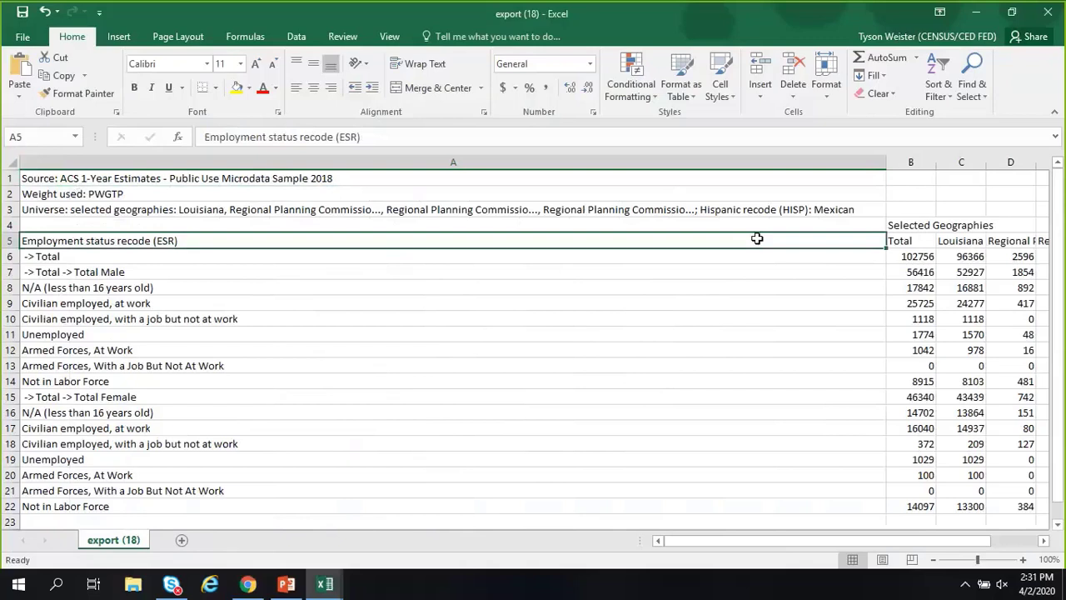
Step: Examine the exported table's employment status rows under Total Male and Total Female and its columns for the selected geographies
{"action": "key", "text": "Down"}
{"action": "key", "text": "Down"}
{"action": "key", "text": "Down"}
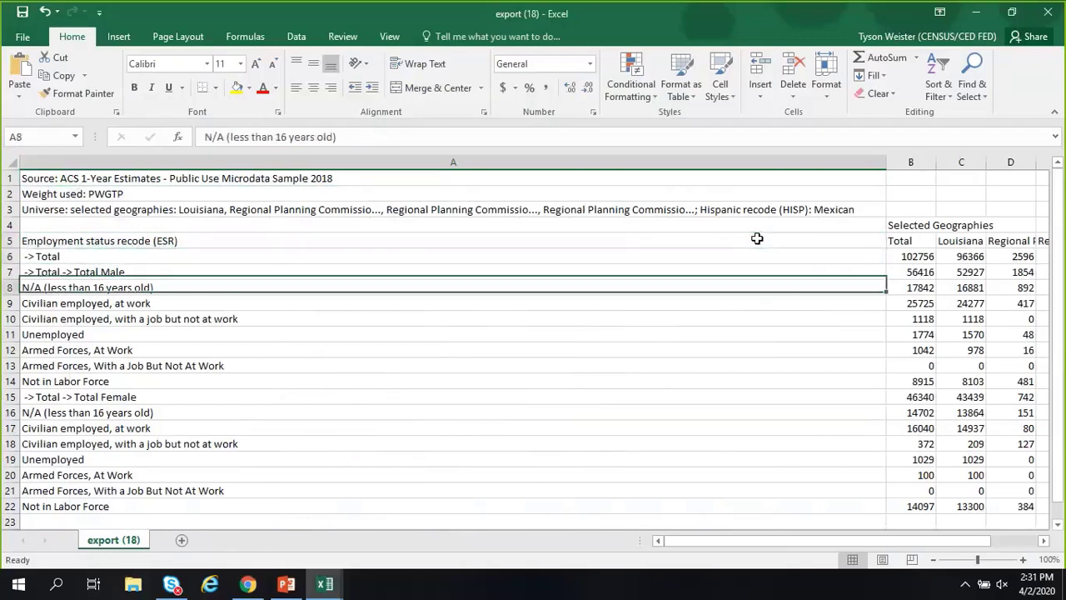
{"action": "key", "text": "Up"}
{"action": "key", "text": "Down"}
{"action": "key", "text": "Down"}
{"action": "key", "text": "Down"}
{"action": "key", "text": "Down"}
{"action": "key", "text": "Down"}
{"action": "key", "text": "Down"}
{"action": "key", "text": "Down"}
{"action": "key", "text": "Down"}
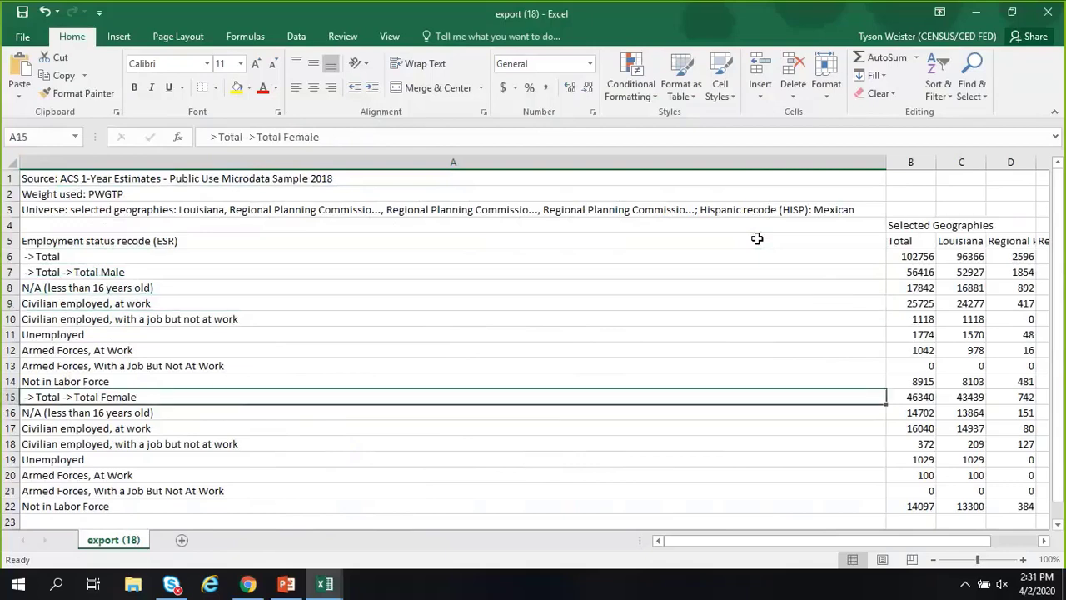
{"action": "key", "text": "Up"}
{"action": "key", "text": "Right"}
{"action": "key", "text": "Right"}
{"action": "key", "text": "Right"}
{"action": "key", "text": "Right"}
{"action": "key", "text": "Right"}
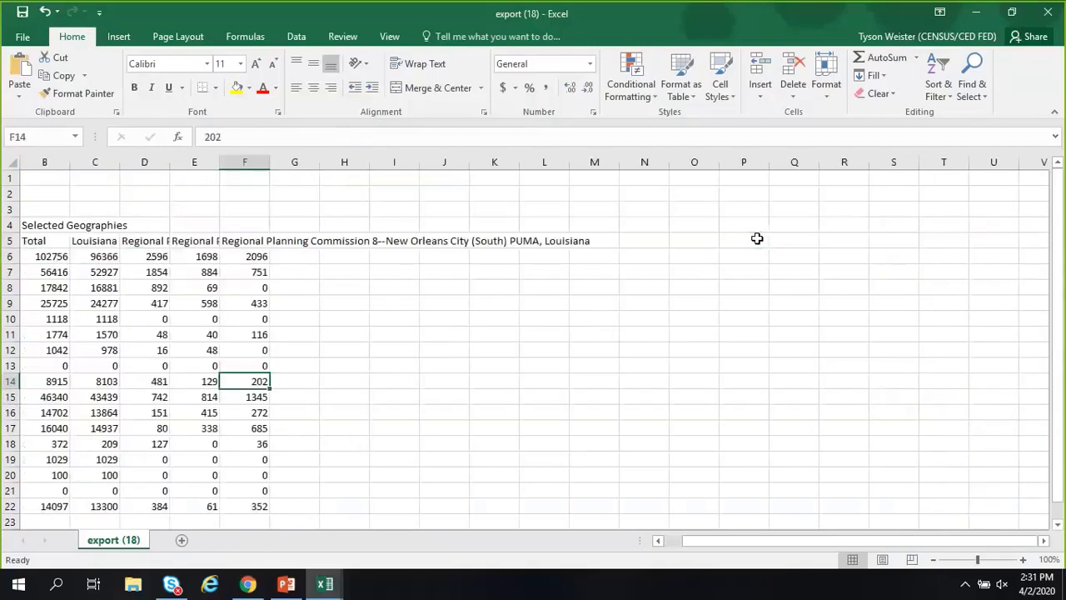
{"action": "key", "text": "Left"}
{"action": "key", "text": "Left"}
{"action": "key", "text": "Left"}
{"action": "key", "text": "Left"}
{"action": "key", "text": "Left"}
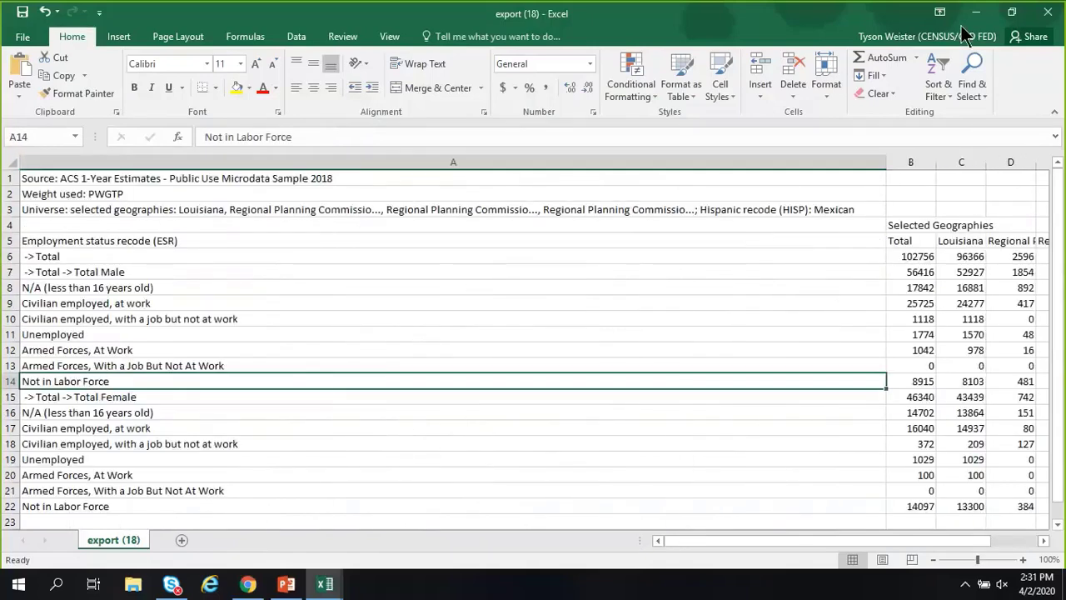
Step: Switch back to the MDAT page and download only the raw data extract as CSV, including the PUMS person weight
{"action": "left_click", "coordinate": [976, 12]}
{"action": "left_click", "coordinate": [43, 258]}
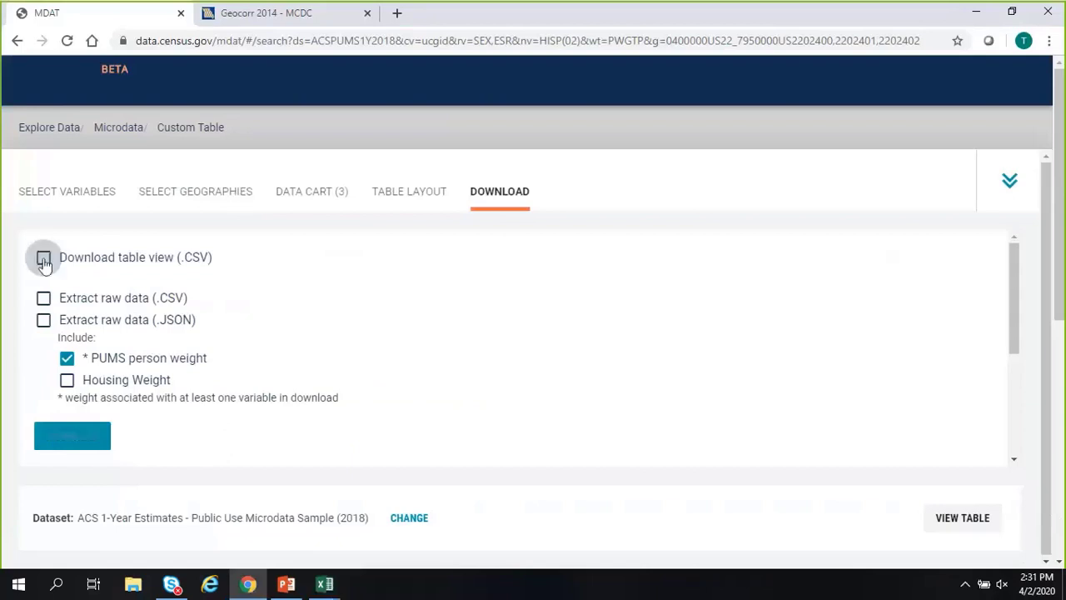
{"action": "left_click", "coordinate": [41, 299]}
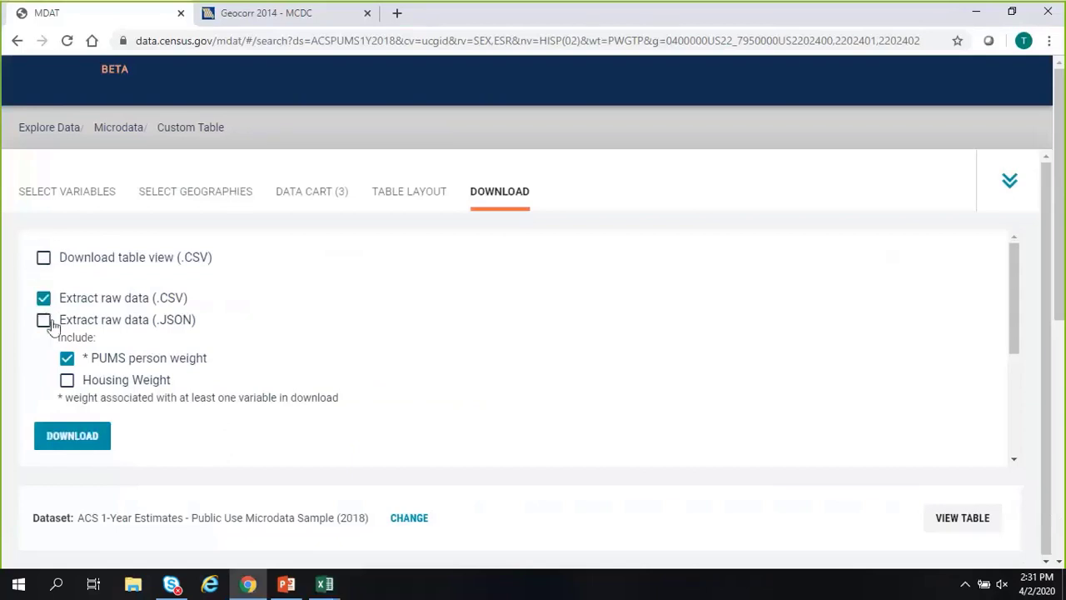
{"action": "left_click", "coordinate": [79, 448]}
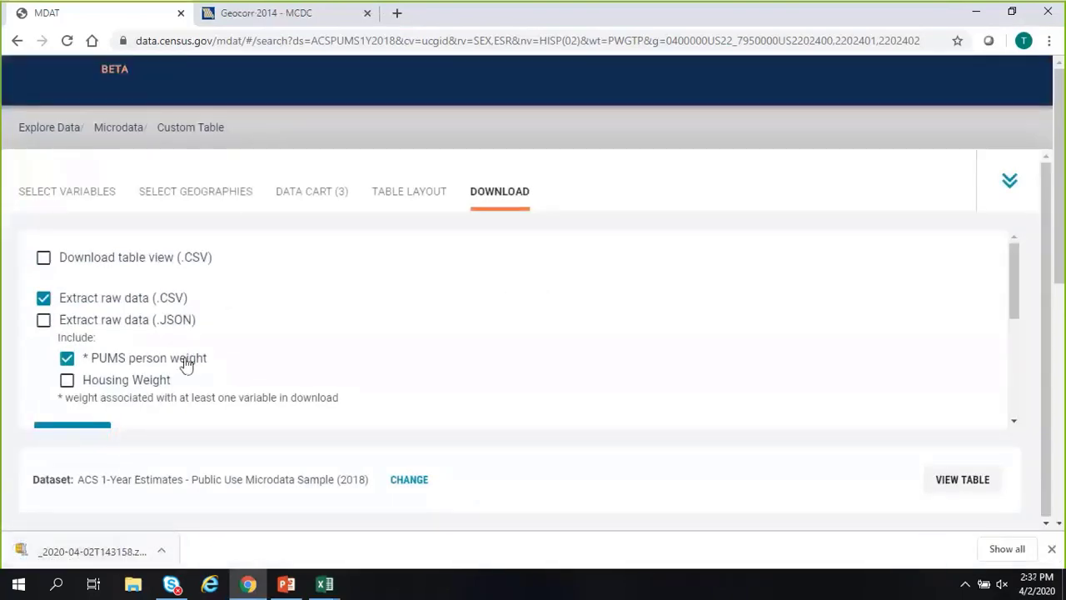
{"action": "scroll", "coordinate": [83, 275], "scroll_direction": "down", "scroll_amount": 1}
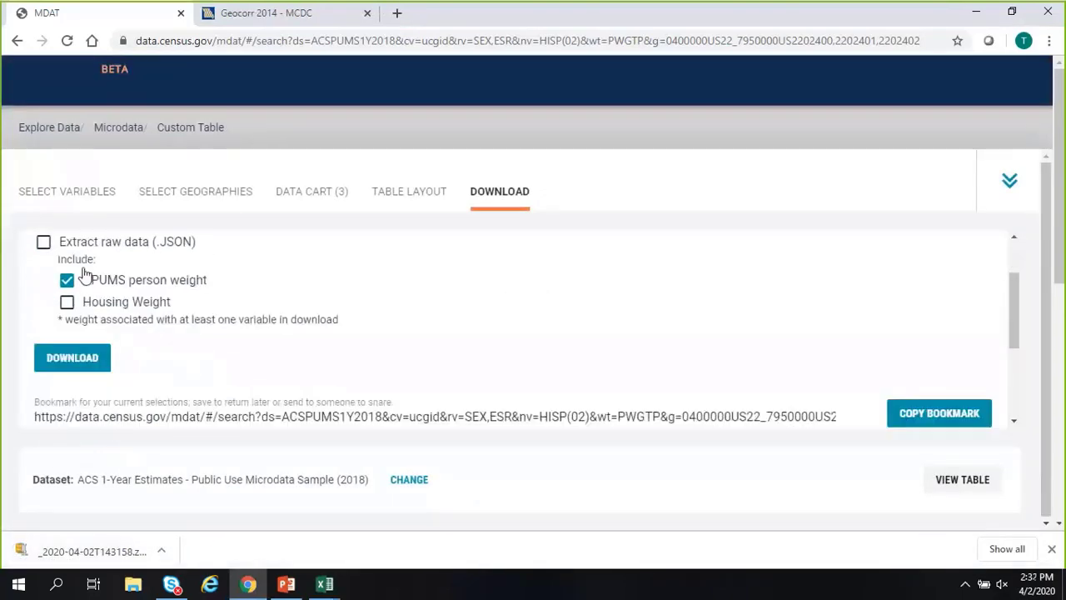
Step: Open _2020-04-02T143158.zip without unzipping it, and view the person records in its CSV file
{"action": "left_click", "coordinate": [102, 548]}
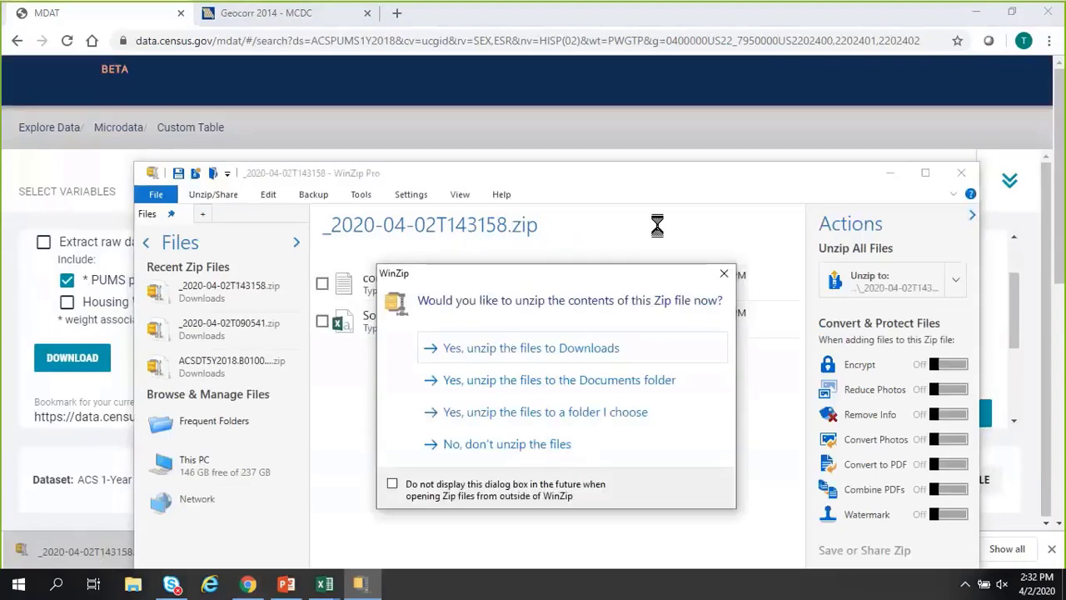
{"action": "left_click", "coordinate": [563, 449]}
{"action": "left_click_drag", "start_coordinate": [451, 167], "coordinate": [400, 48]}
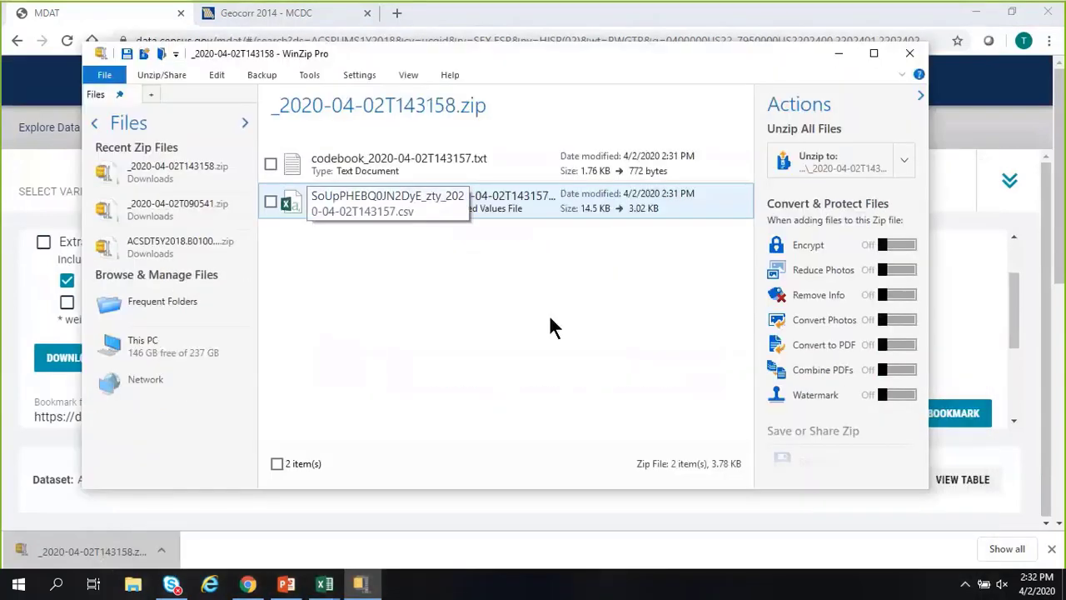
{"action": "left_click", "coordinate": [513, 193]}
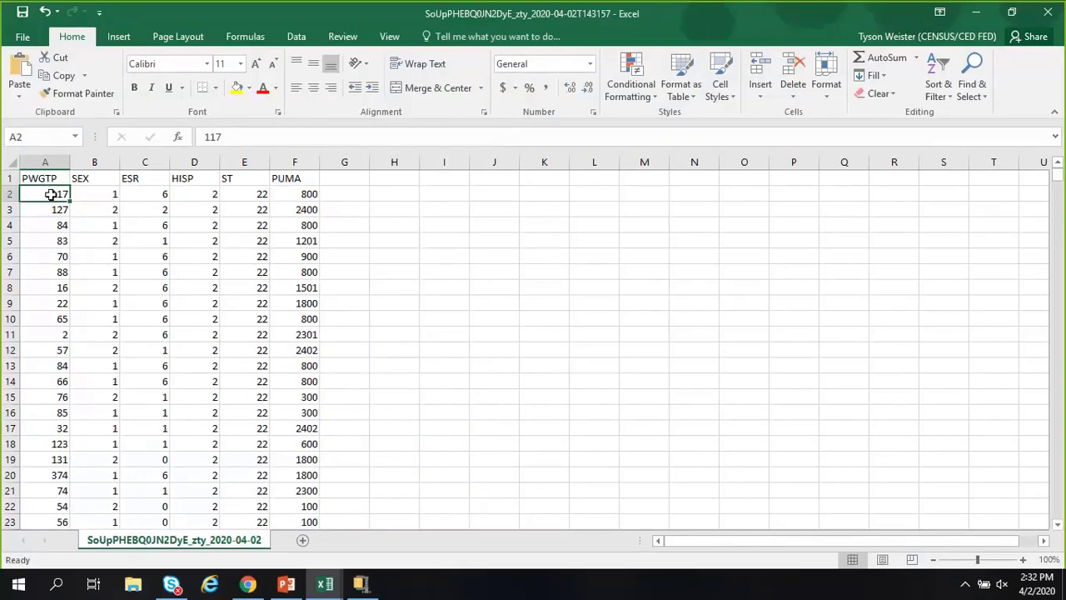
{"action": "scroll", "coordinate": [68, 239], "scroll_direction": "down", "scroll_amount": 20}
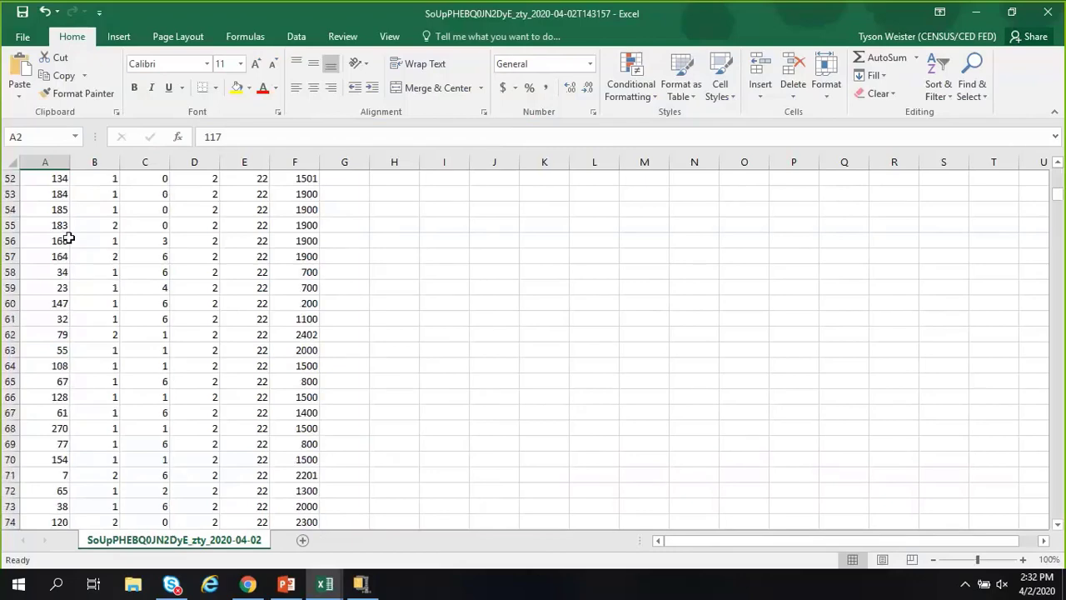
Step: Examine the raw extract's PWGTP, SEX, ESR, HISP, ST and PUMA columns, going through the header row one column at a time
{"action": "scroll", "coordinate": [68, 240], "scroll_direction": "up", "scroll_amount": 2}
{"action": "scroll", "coordinate": [69, 242], "scroll_direction": "up", "scroll_amount": 20}
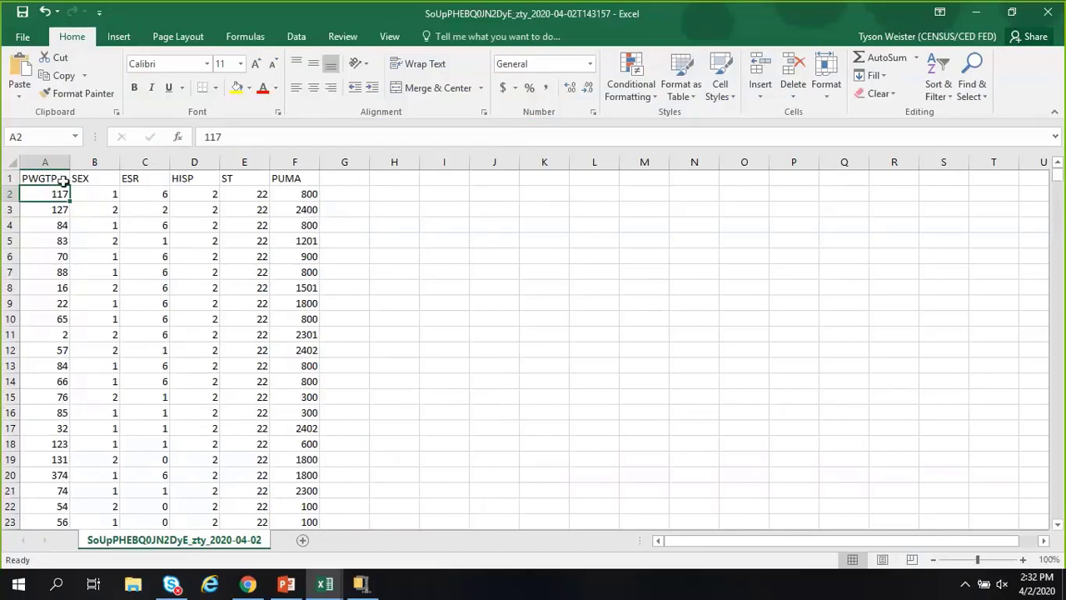
{"action": "left_click_drag", "start_coordinate": [47, 177], "coordinate": [41, 319]}
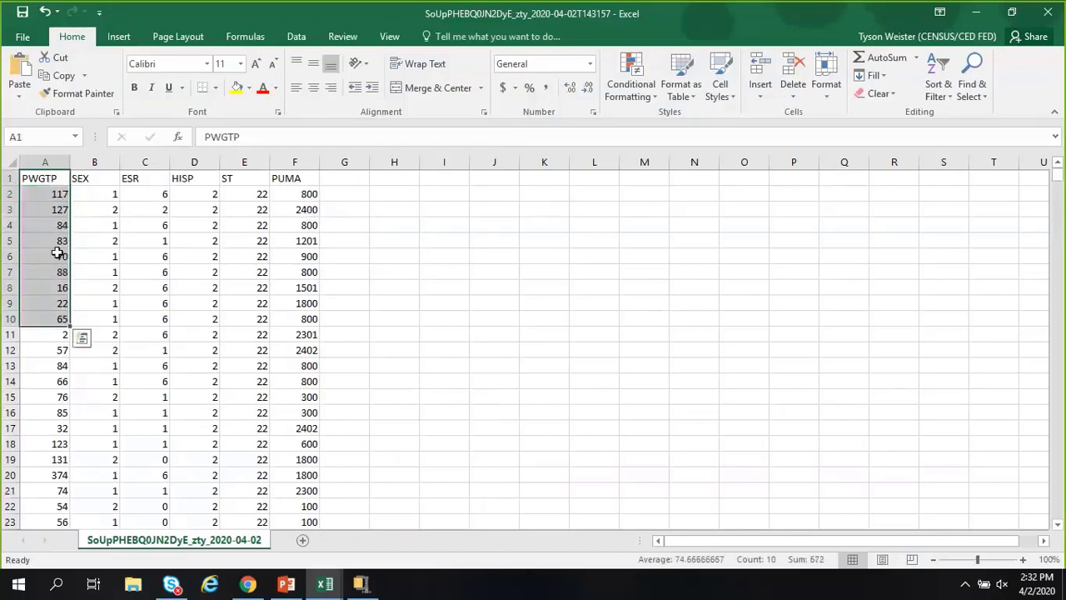
{"action": "left_click", "coordinate": [52, 176]}
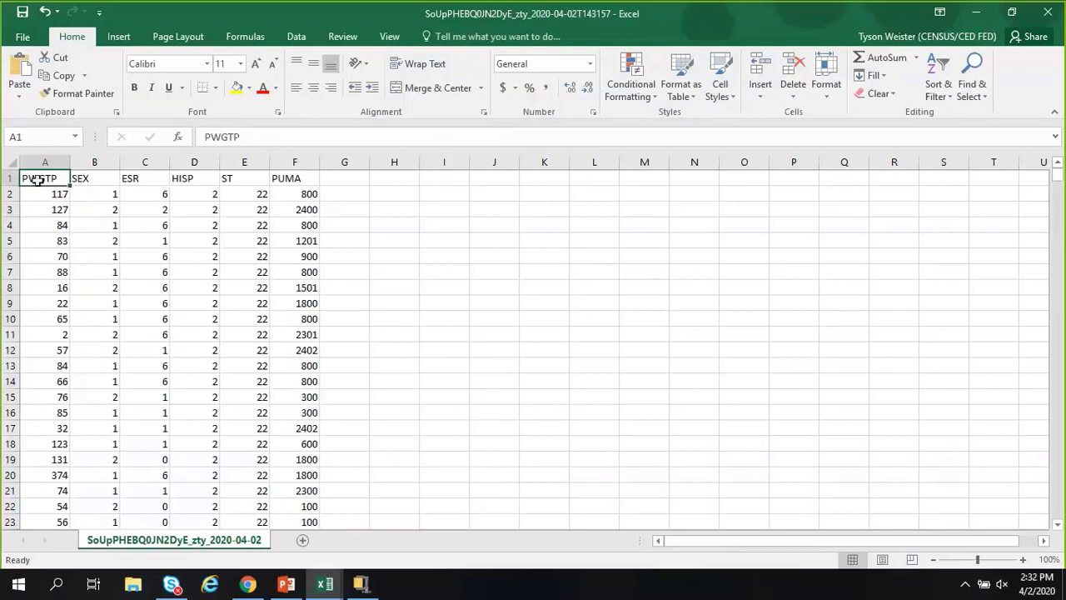
{"action": "key", "text": "Right"}
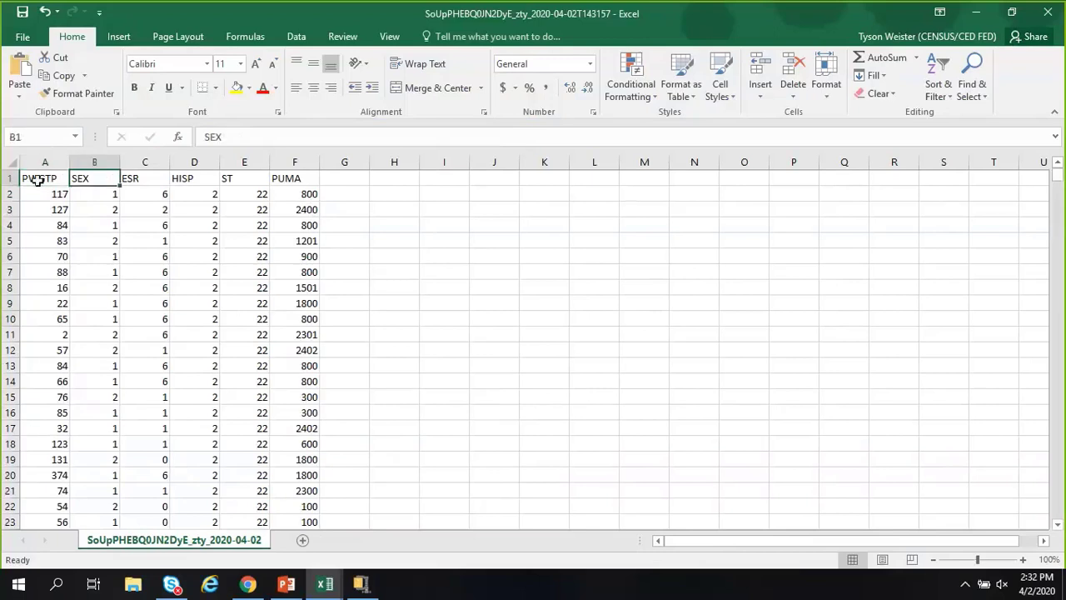
{"action": "key", "text": "Right"}
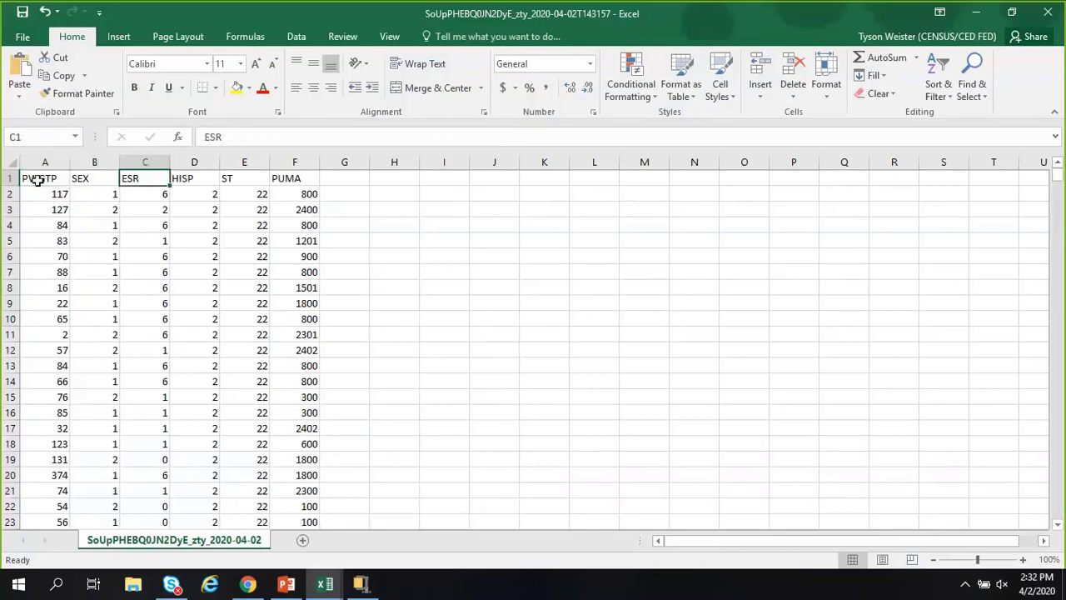
{"action": "key", "text": "Right"}
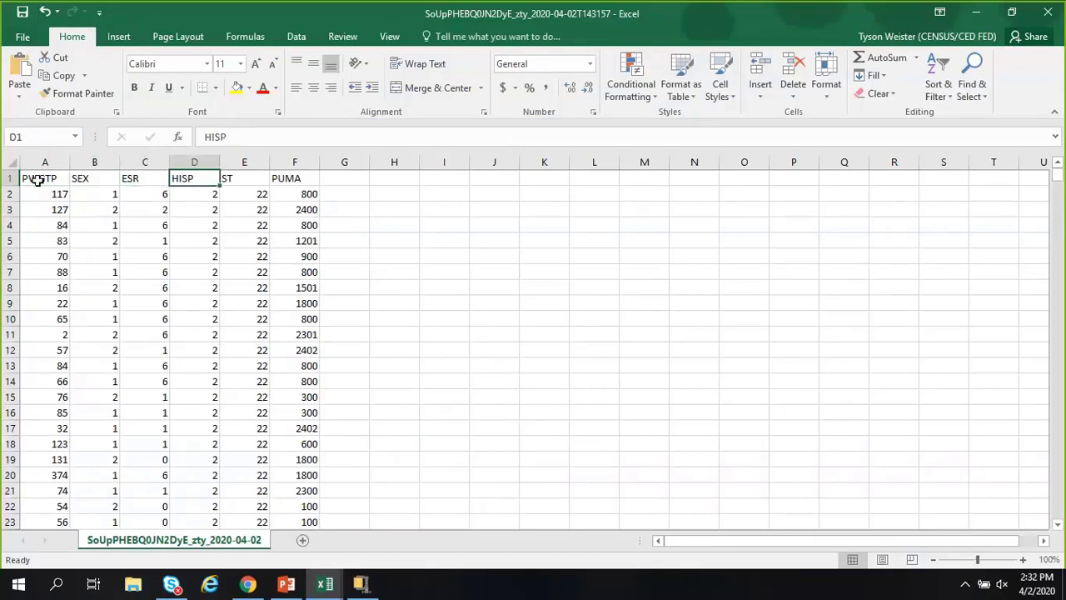
{"action": "key", "text": "Right"}
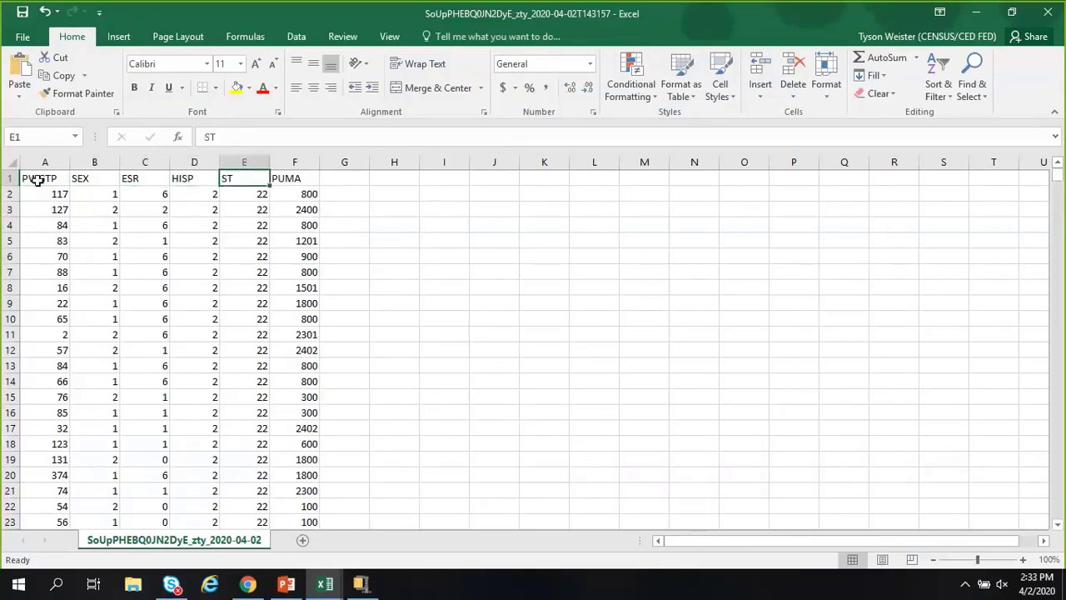
{"action": "key", "text": "Right"}
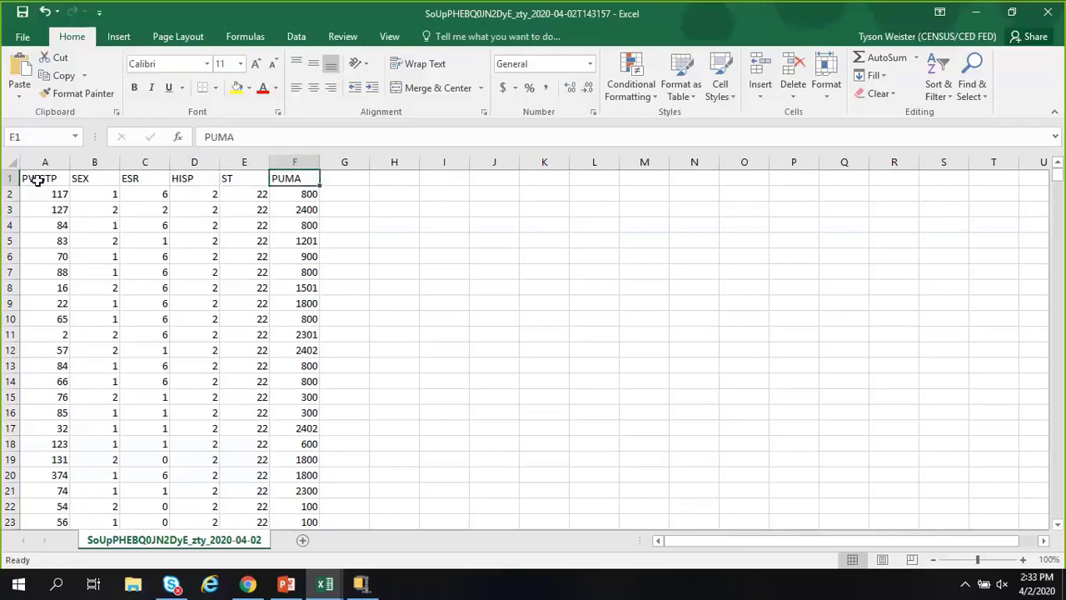
Step: Switch back to the MDAT page in Chrome, copy its bookmark URL, and open it in a new tab to view the custom table
{"action": "left_click", "coordinate": [983, 21]}
{"action": "left_click", "coordinate": [980, 17]}
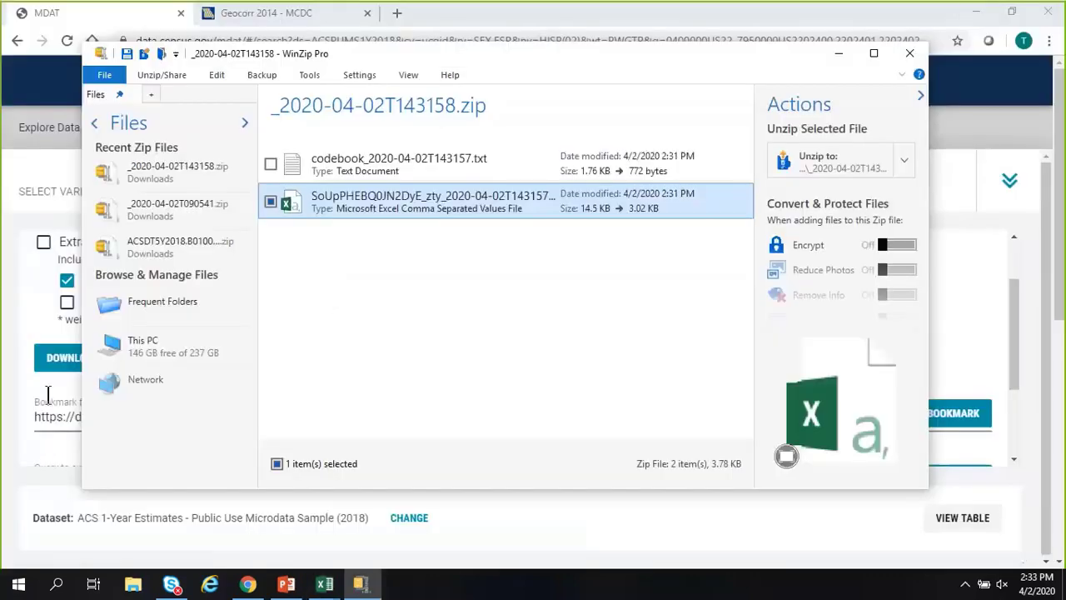
{"action": "left_click", "coordinate": [8, 416]}
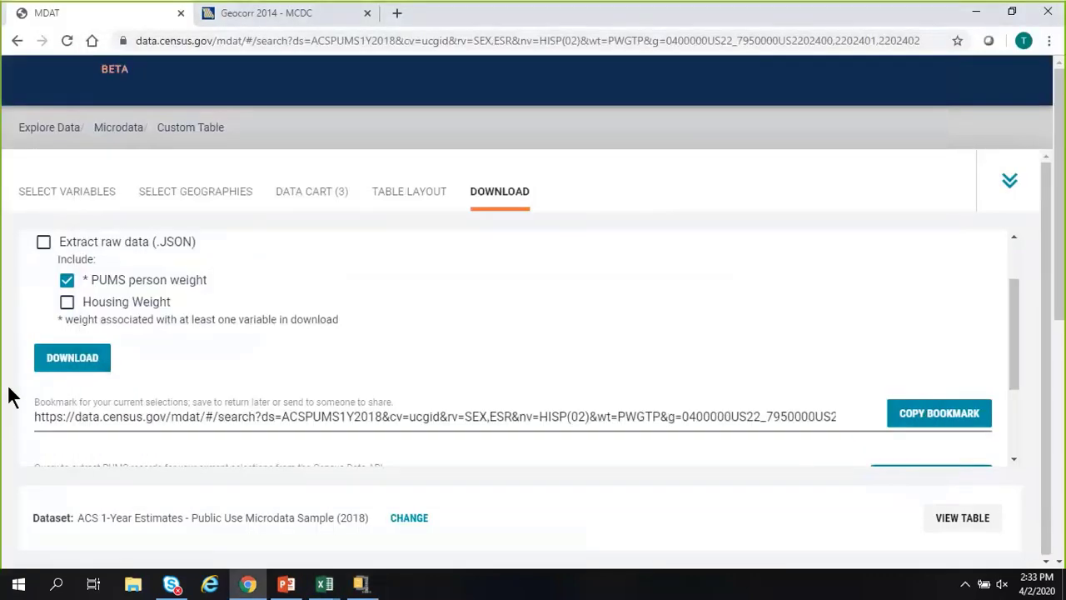
{"action": "scroll", "coordinate": [464, 372], "scroll_direction": "down", "scroll_amount": 1}
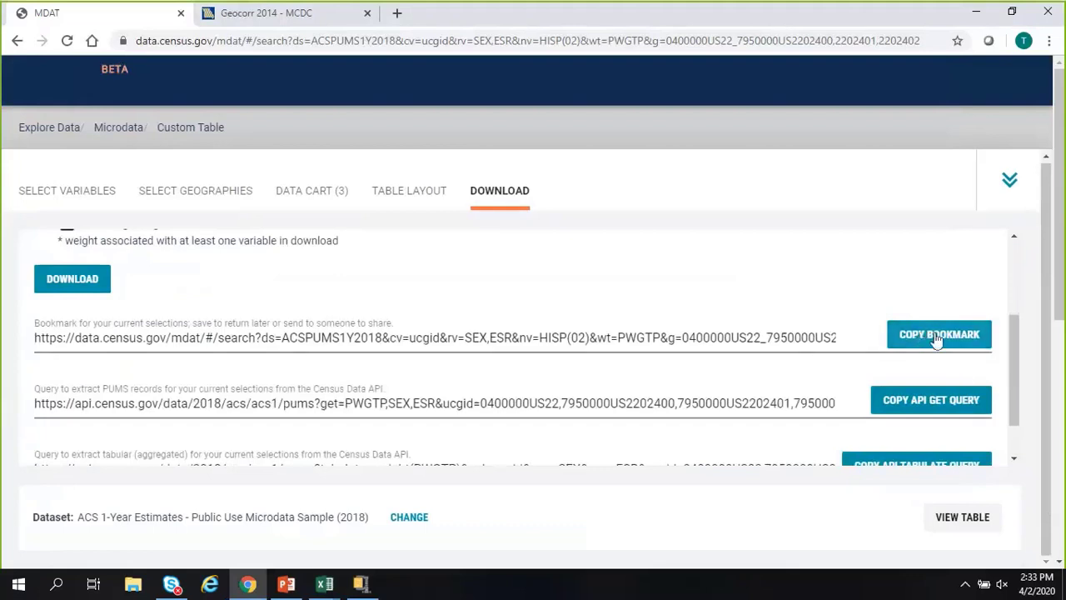
{"action": "left_click", "coordinate": [531, 42]}
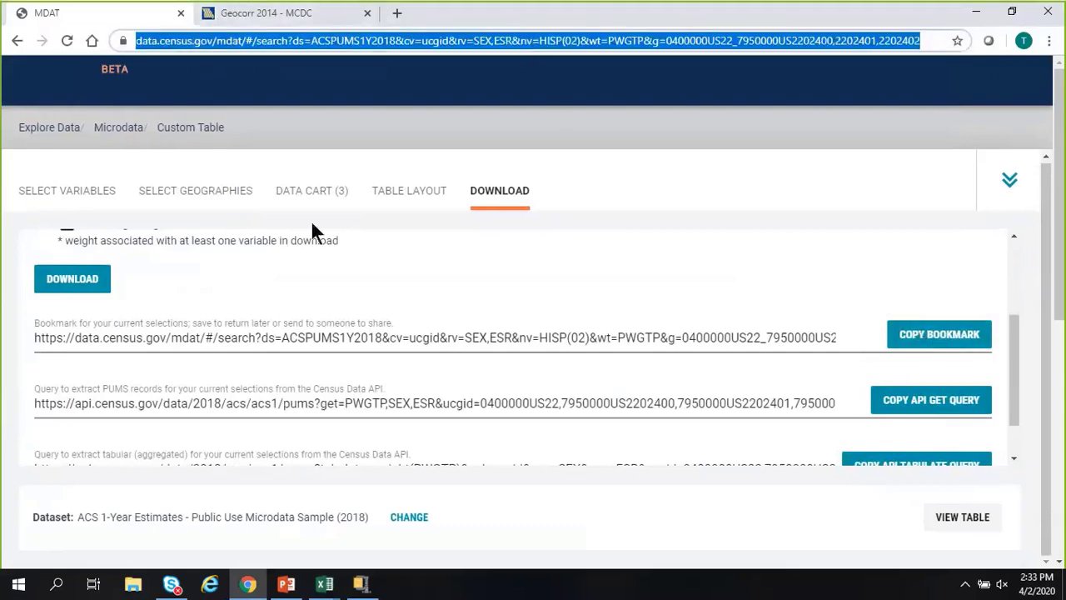
{"action": "left_click", "coordinate": [397, 14]}
{"action": "key", "text": "ctrl+v"}
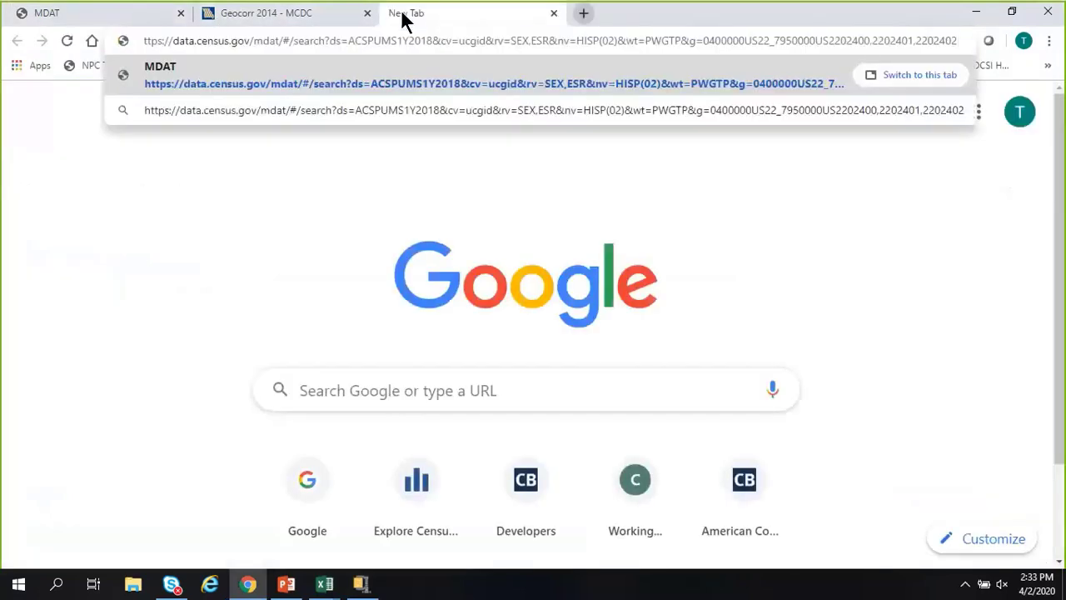
{"action": "key", "text": "Return"}
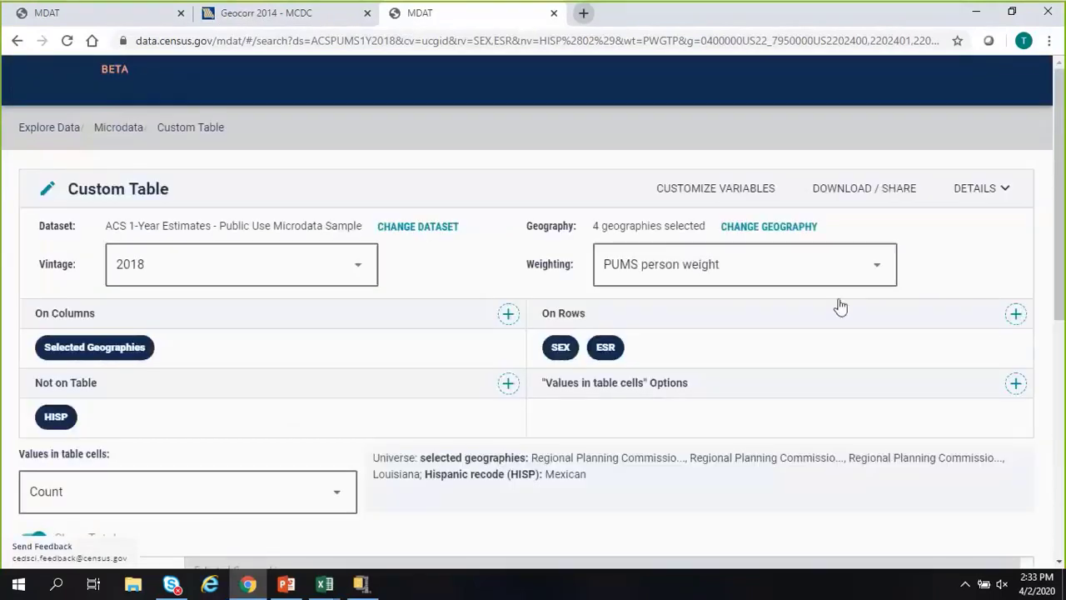
{"action": "scroll", "coordinate": [1051, 293], "scroll_direction": "down", "scroll_amount": 5}
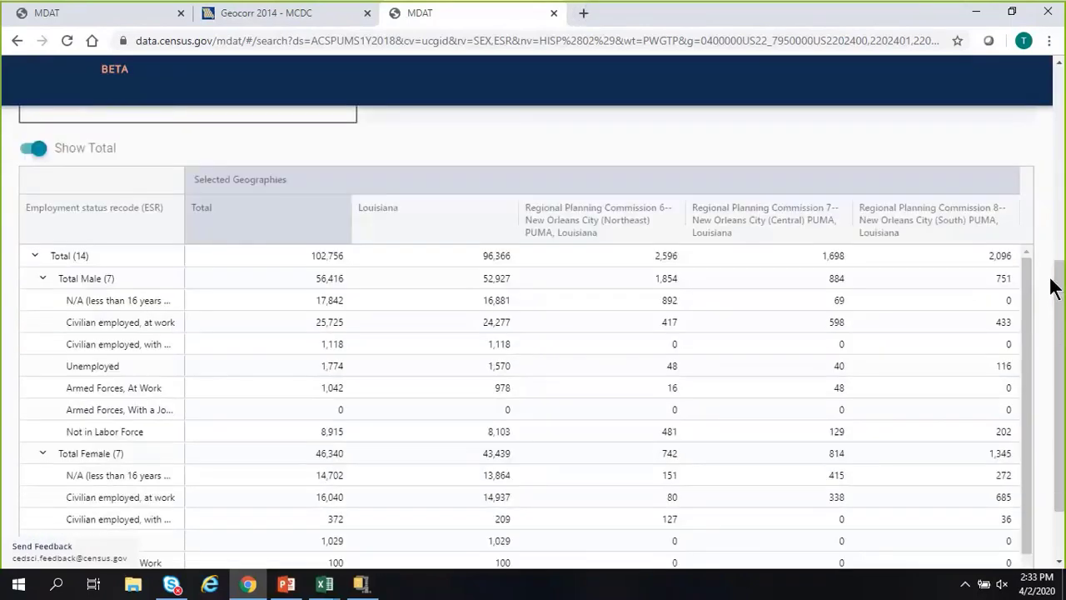
{"action": "scroll", "coordinate": [1051, 287], "scroll_direction": "down", "scroll_amount": 1}
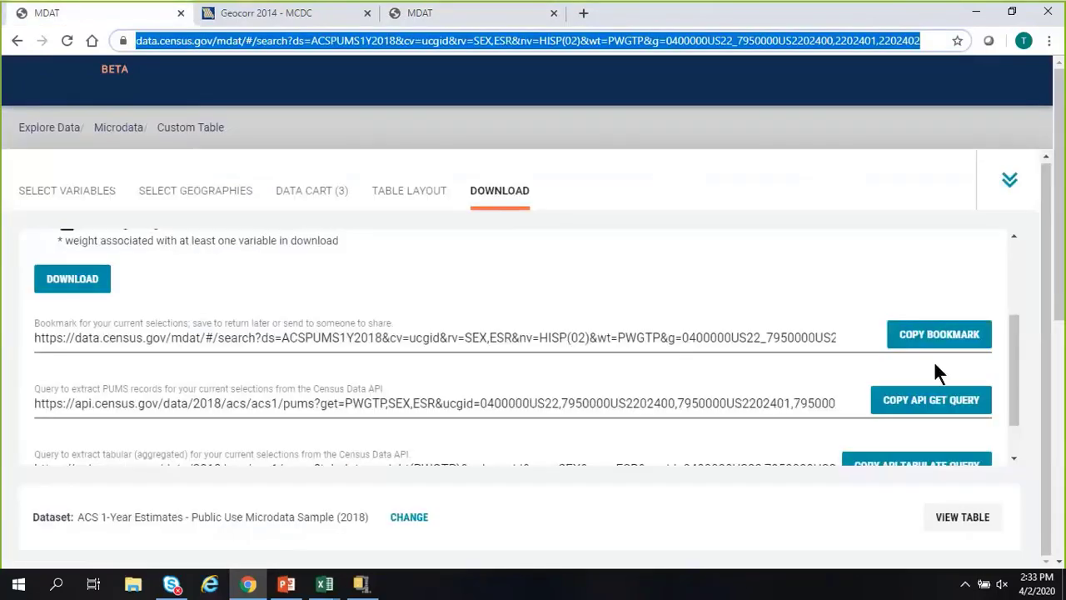
Step: Copy the API GET query for the current selections from the original MDAT page and load it in the bookmark's tab
{"action": "scroll", "coordinate": [933, 361], "scroll_direction": "down", "scroll_amount": 1}
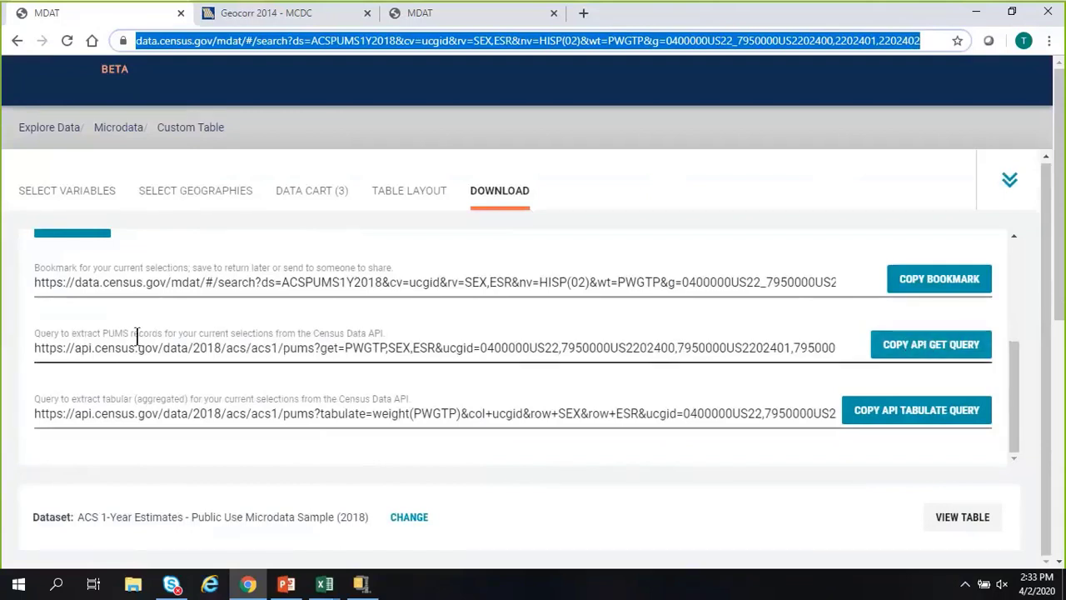
{"action": "left_click", "coordinate": [935, 357]}
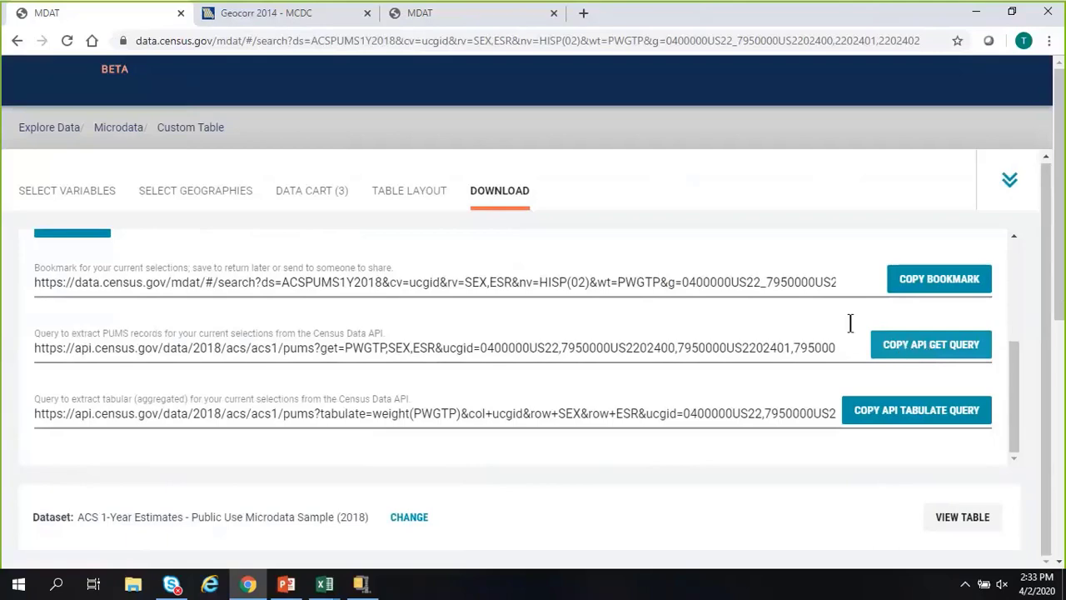
{"action": "left_click", "coordinate": [419, 16]}
{"action": "left_click", "coordinate": [386, 40]}
{"action": "type", "text": "https://api.census.gov/data/2018/acs/acs1/pums?get=PWGTP,SEX,ESR&ucgid=0400000US22,7950000US2202400,7950000US2202401,7950000US2202402&HISP=02"}
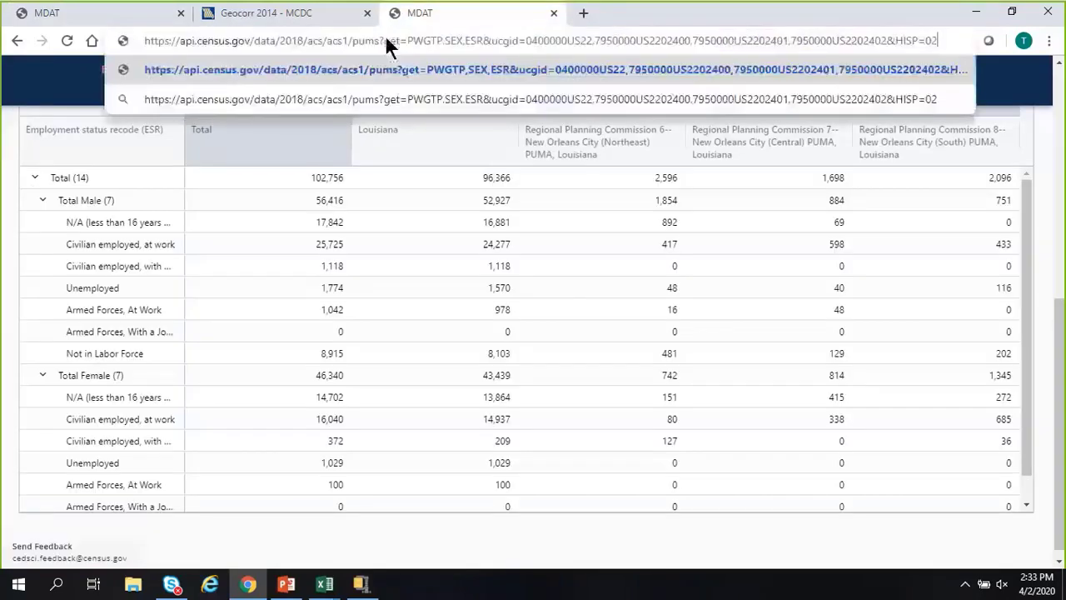
{"action": "key", "text": "Return"}
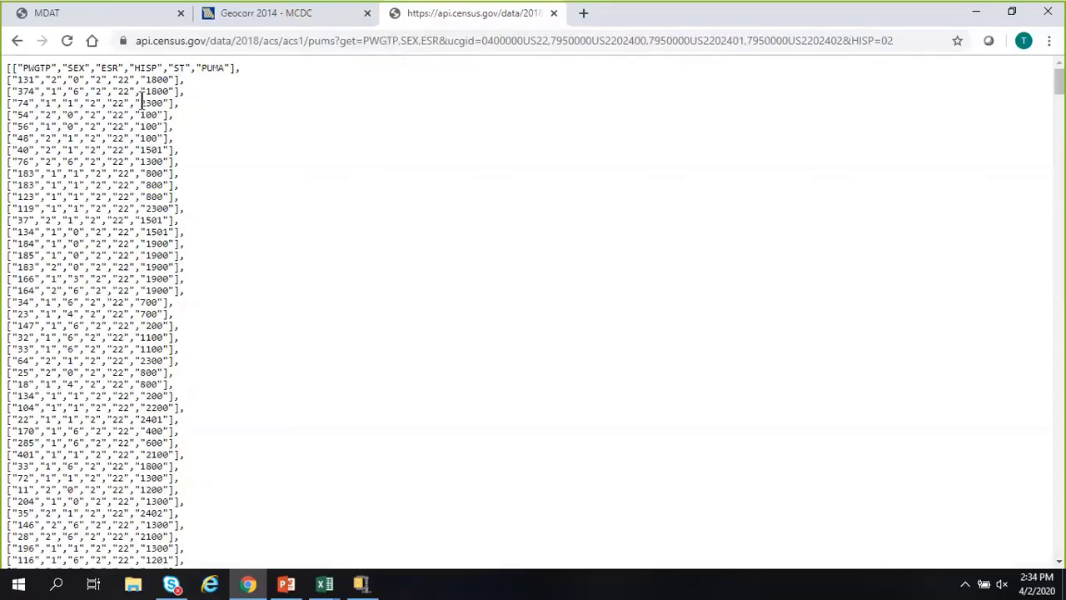
Step: Copy the API tabulate query from the MDAT page, load it in place of the GET query results, and highlight the returned data rows
{"action": "left_click", "coordinate": [83, 13]}
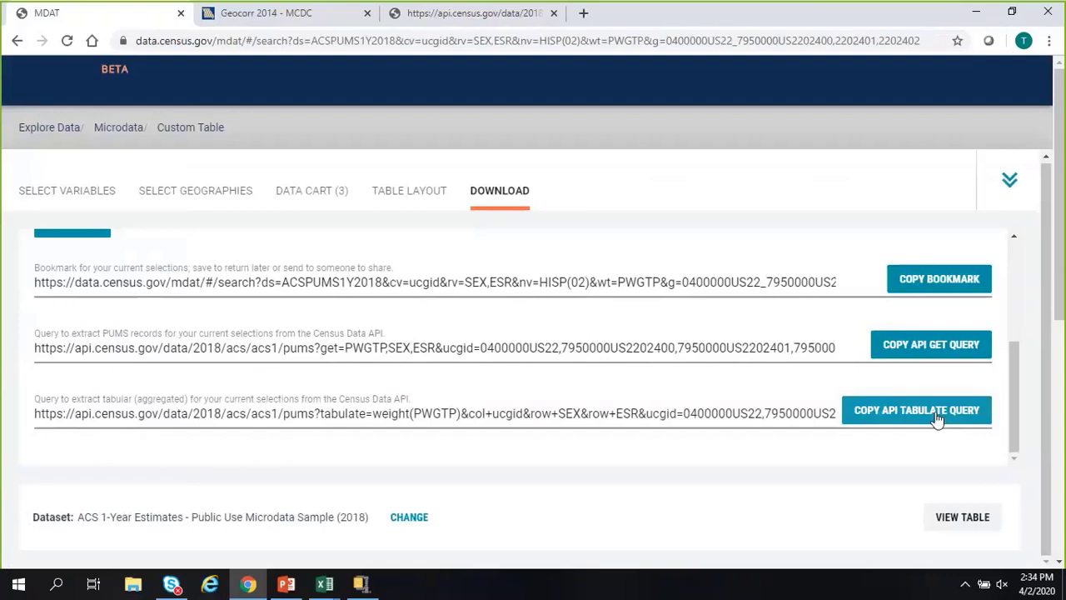
{"action": "left_click", "coordinate": [401, 25]}
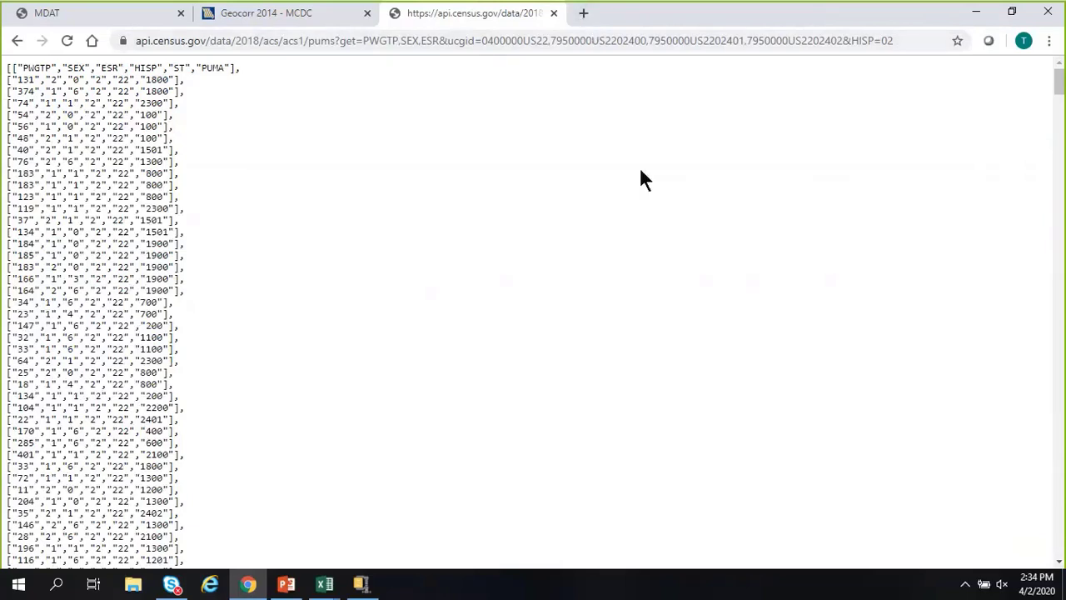
{"action": "left_click", "coordinate": [210, 42]}
{"action": "key", "text": "ctrl+v"}
{"action": "key", "text": "Return"}
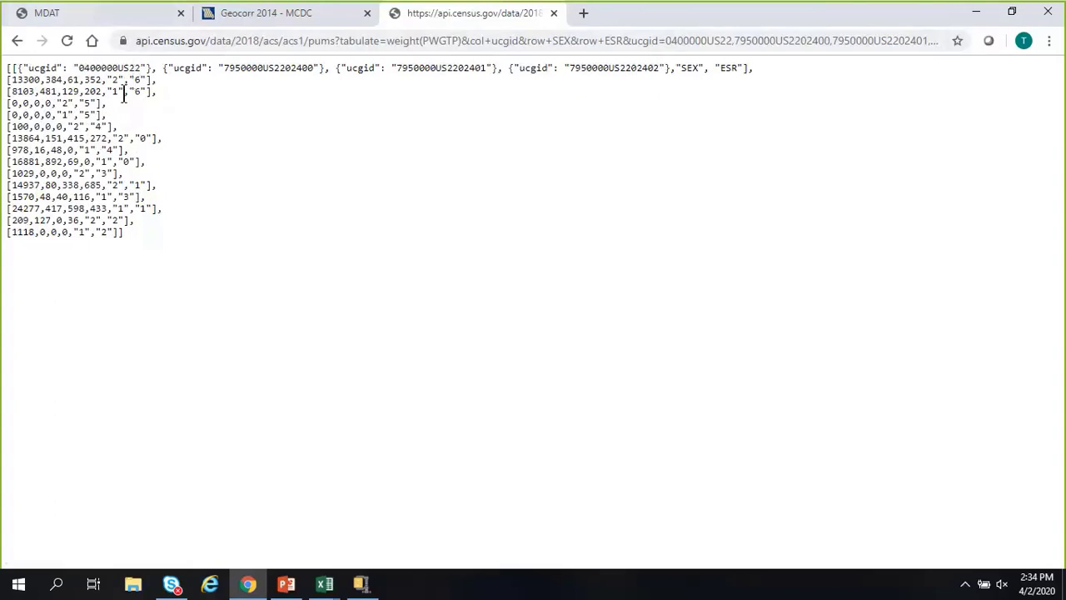
{"action": "left_click_drag", "start_coordinate": [11, 79], "coordinate": [147, 250]}
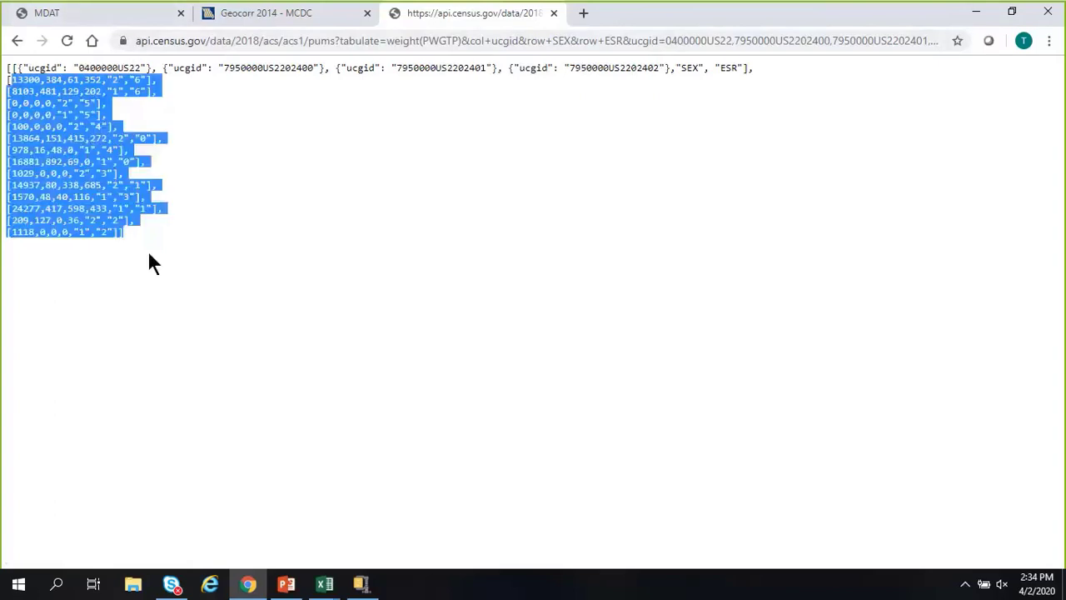
Step: Return to the MDAT page and start a new Microdata custom table with the ACS 1-Year Public Use Microdata Sample, vintage 2018
{"action": "left_click", "coordinate": [131, 15]}
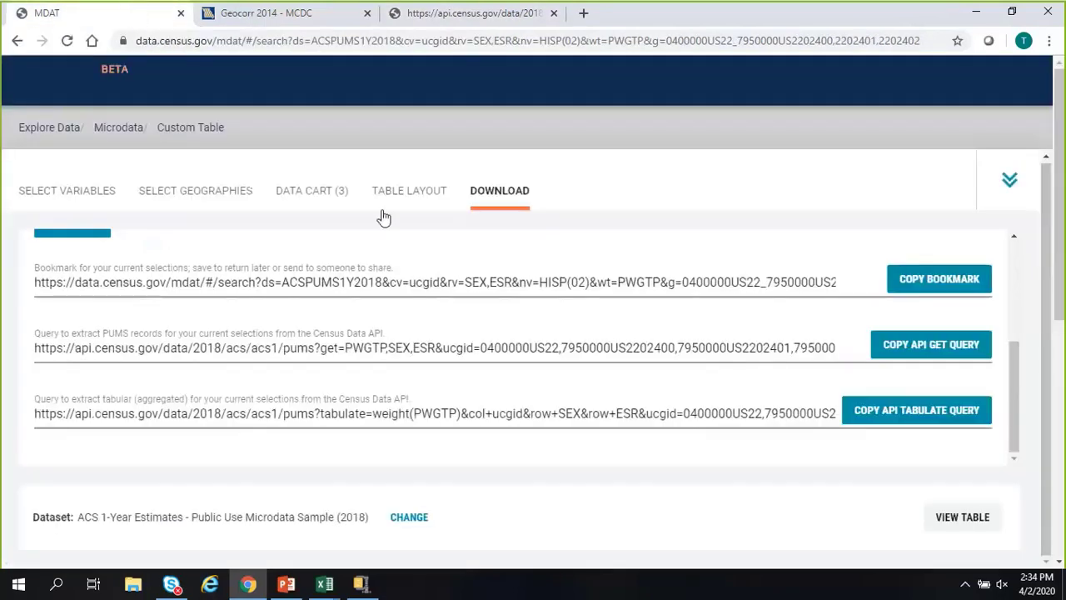
{"action": "scroll", "coordinate": [966, 405], "scroll_direction": "up", "scroll_amount": 5}
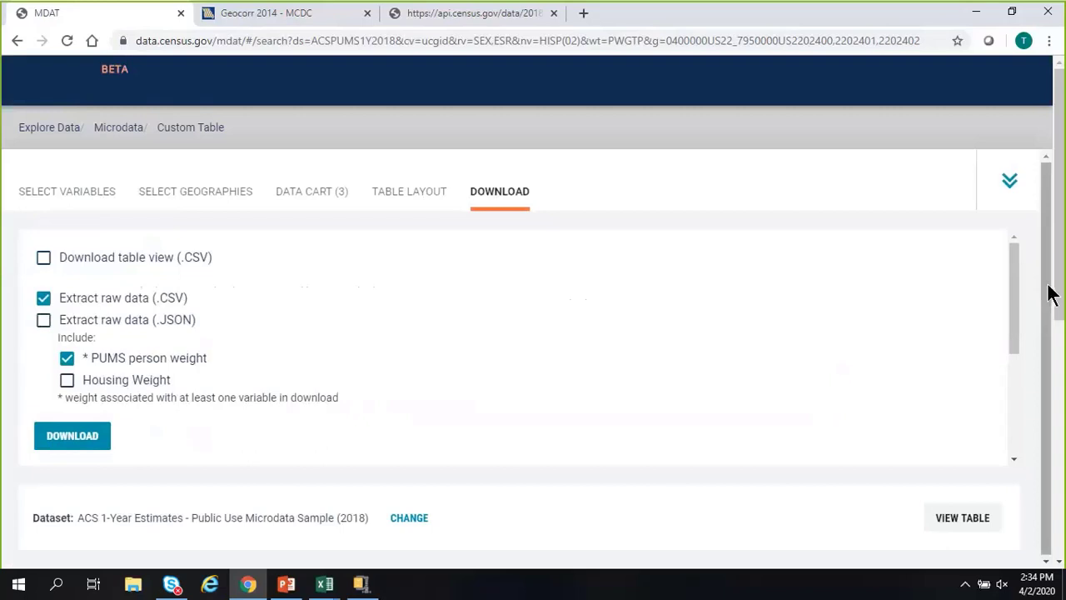
{"action": "left_click", "coordinate": [116, 133]}
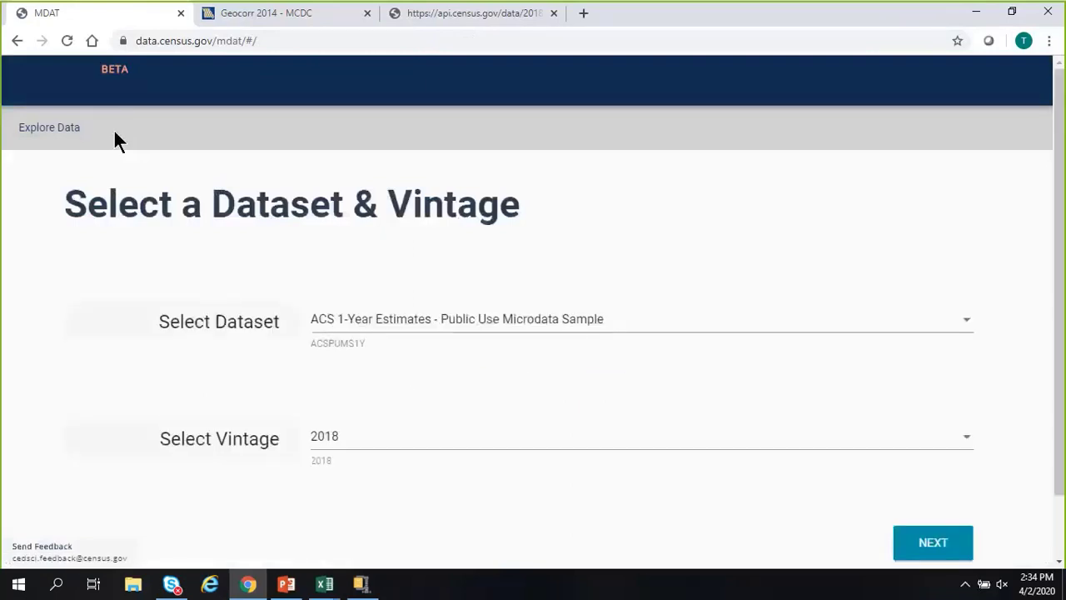
{"action": "scroll", "coordinate": [113, 129], "scroll_direction": "down", "scroll_amount": 1}
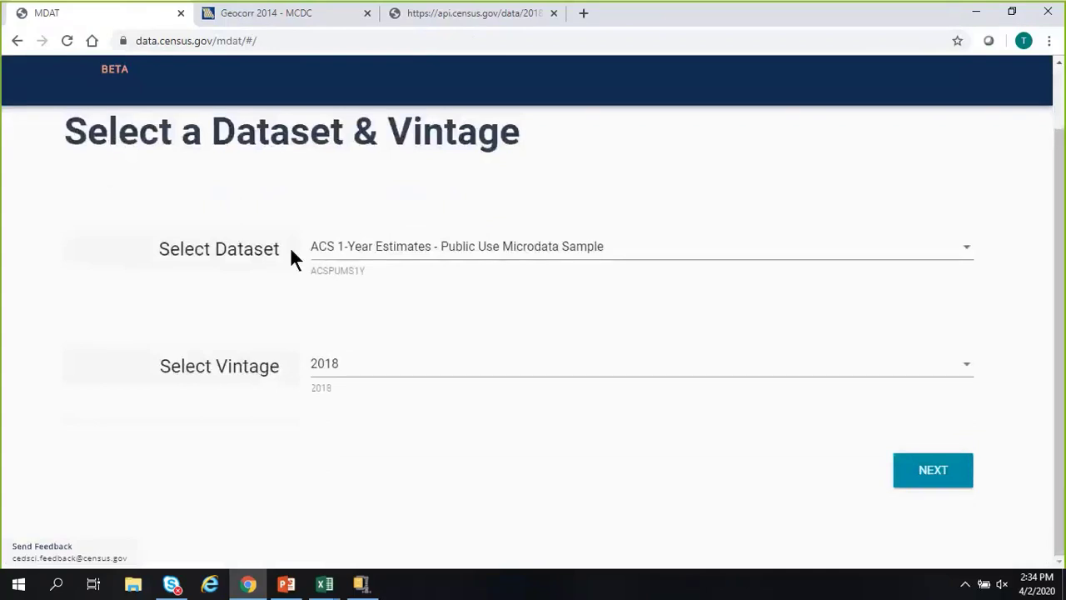
{"action": "left_click", "coordinate": [949, 476]}
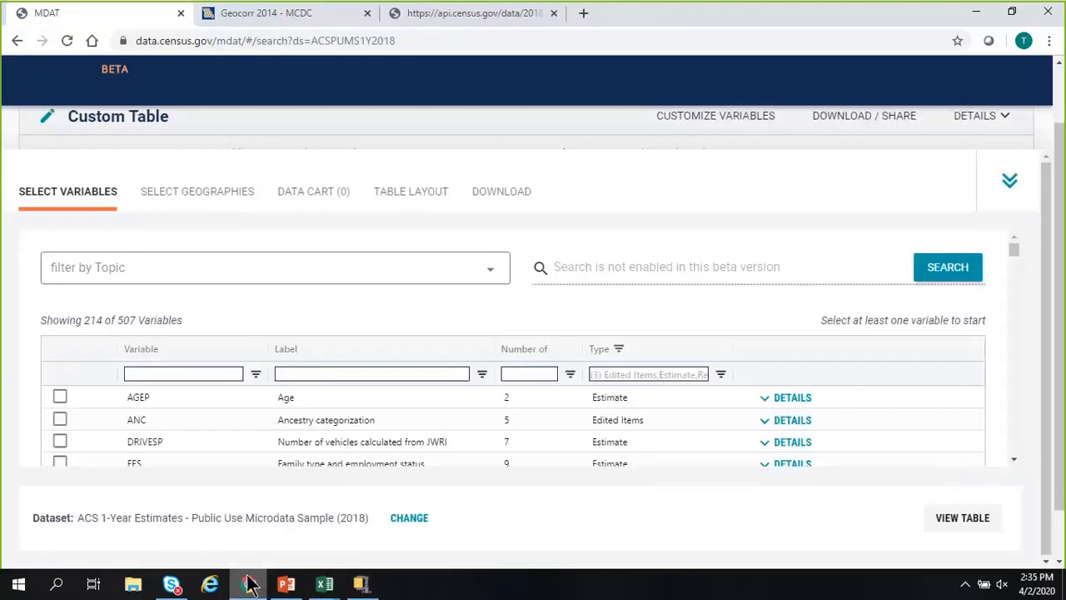
Step: Switch to the PowerPoint presentation and view slides 32 and 33 about the Hispanic by age demo as a slide show
{"action": "left_click", "coordinate": [285, 583]}
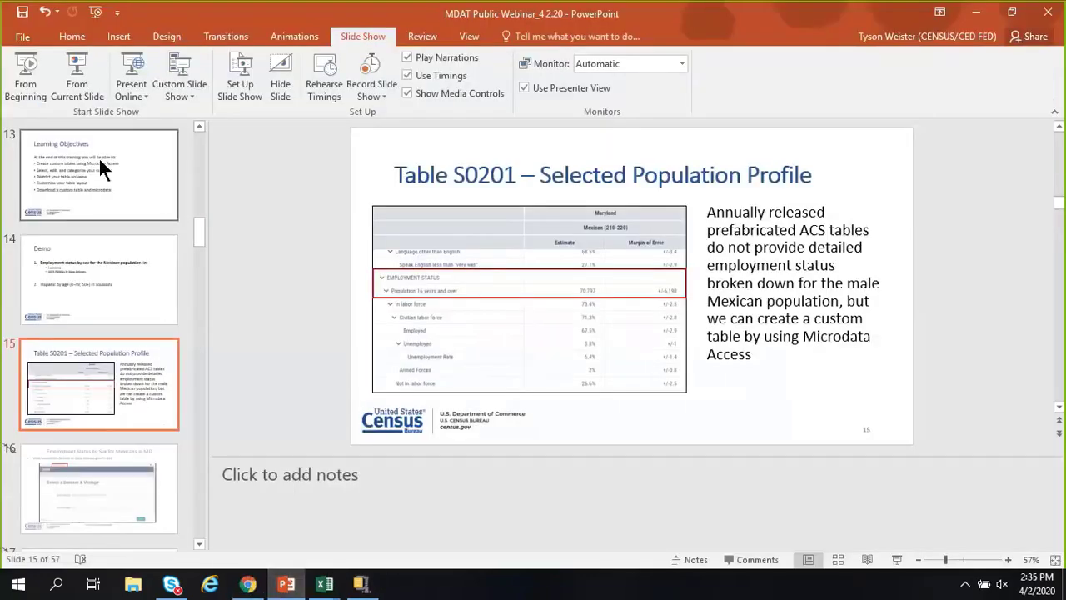
{"action": "left_click", "coordinate": [71, 83]}
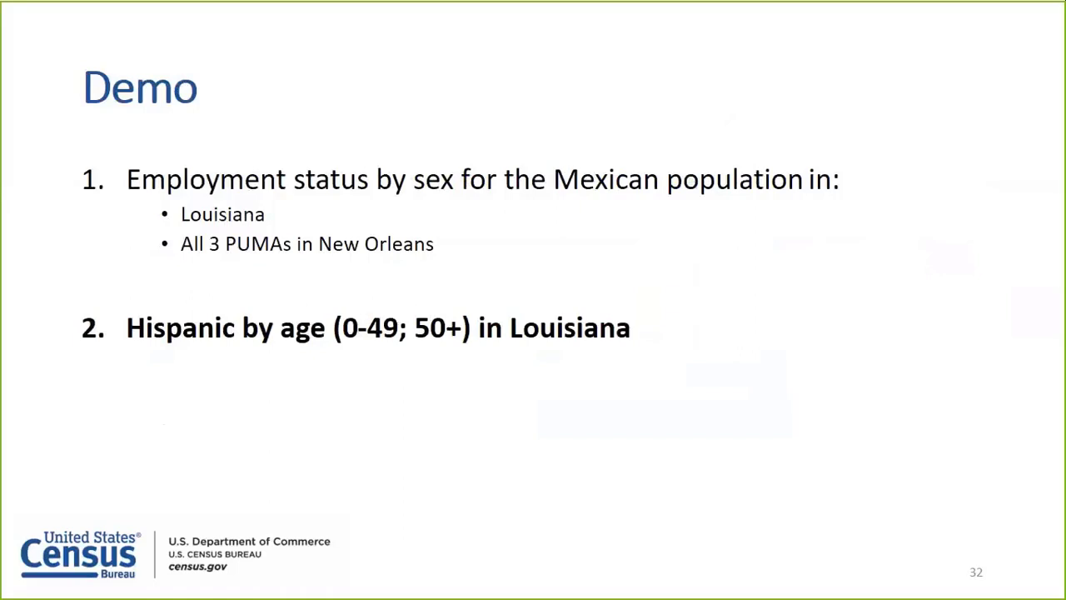
{"action": "key", "text": "Right"}
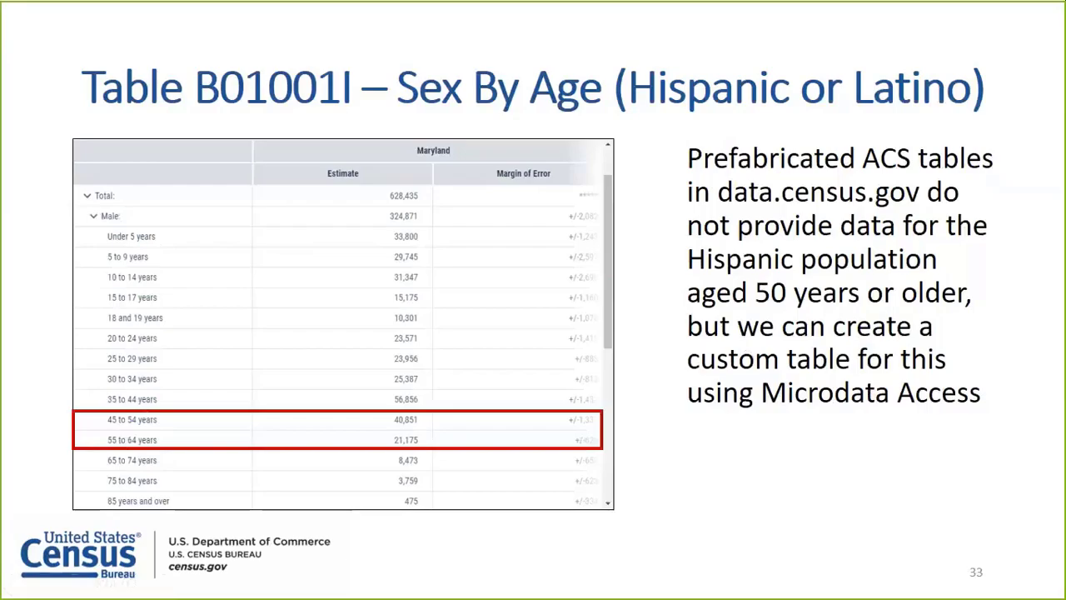
{"action": "key", "text": "Escape"}
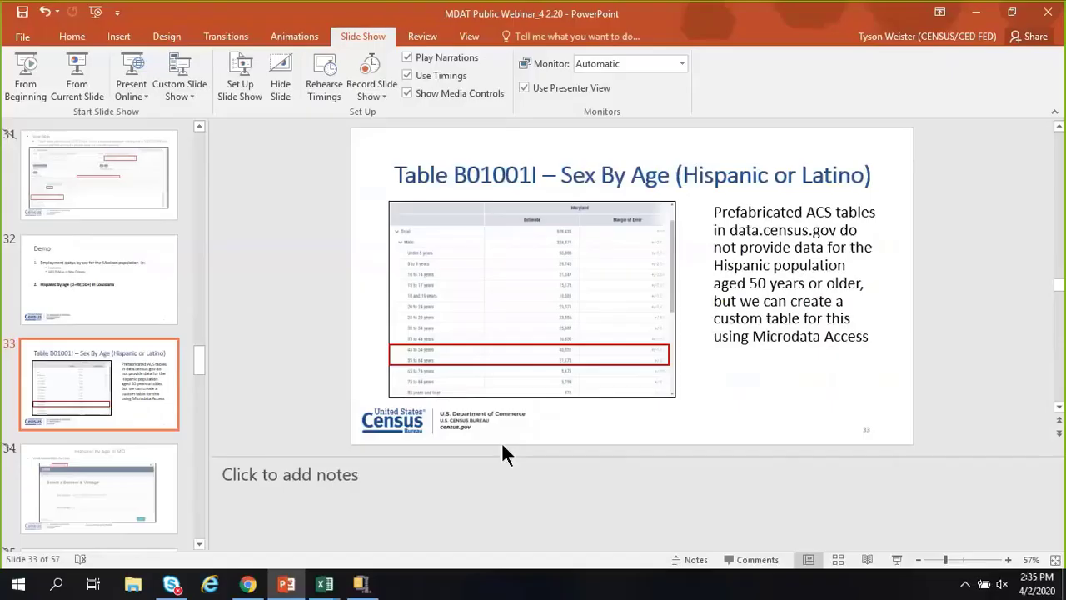
Step: Switch to the MDAT custom table in Chrome, filter the variable names by "hisp" and select the HISP Hispanic recode variable
{"action": "left_click", "coordinate": [248, 584]}
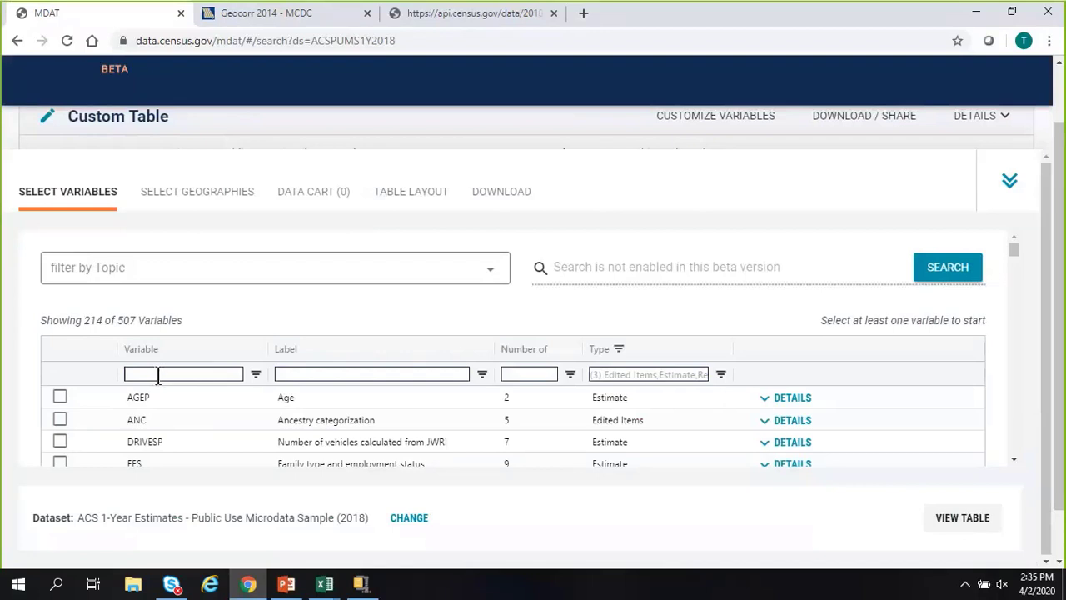
{"action": "type", "text": "hisp"}
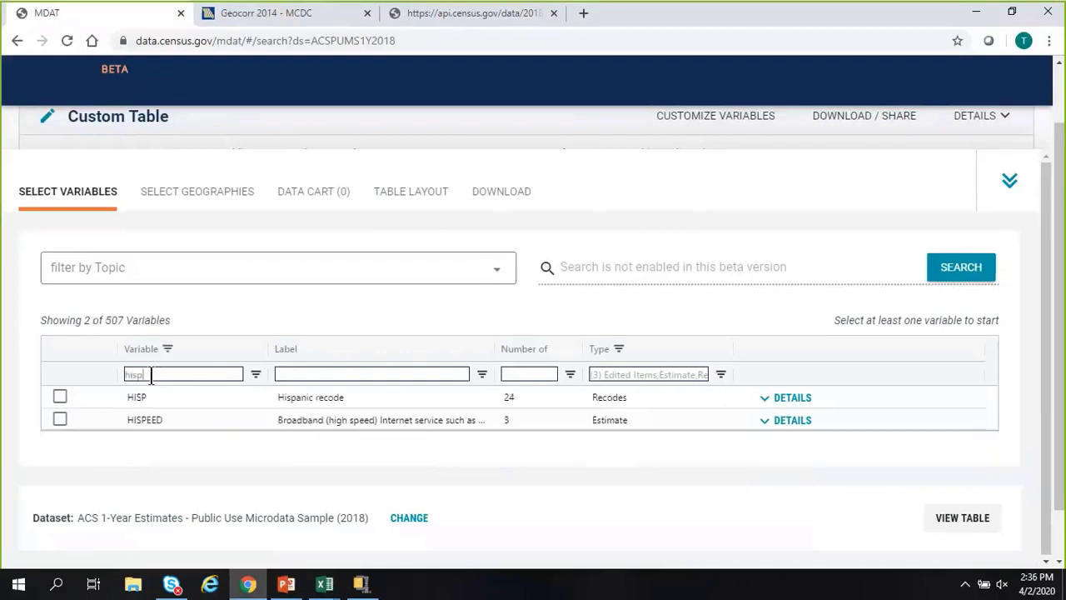
{"action": "left_click", "coordinate": [59, 395]}
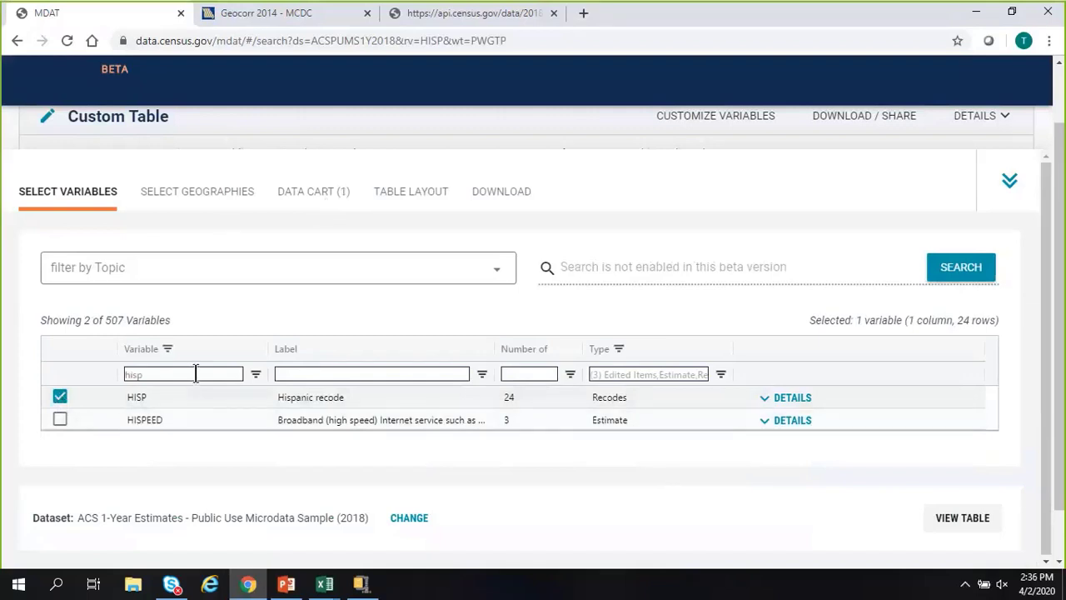
Step: Clear the variable name filter, filter the labels by "age", expand the details of AGEP and add that variable to the table
{"action": "left_click_drag", "start_coordinate": [195, 374], "coordinate": [90, 379]}
{"action": "key", "text": "BackSpace"}
{"action": "left_click", "coordinate": [293, 374]}
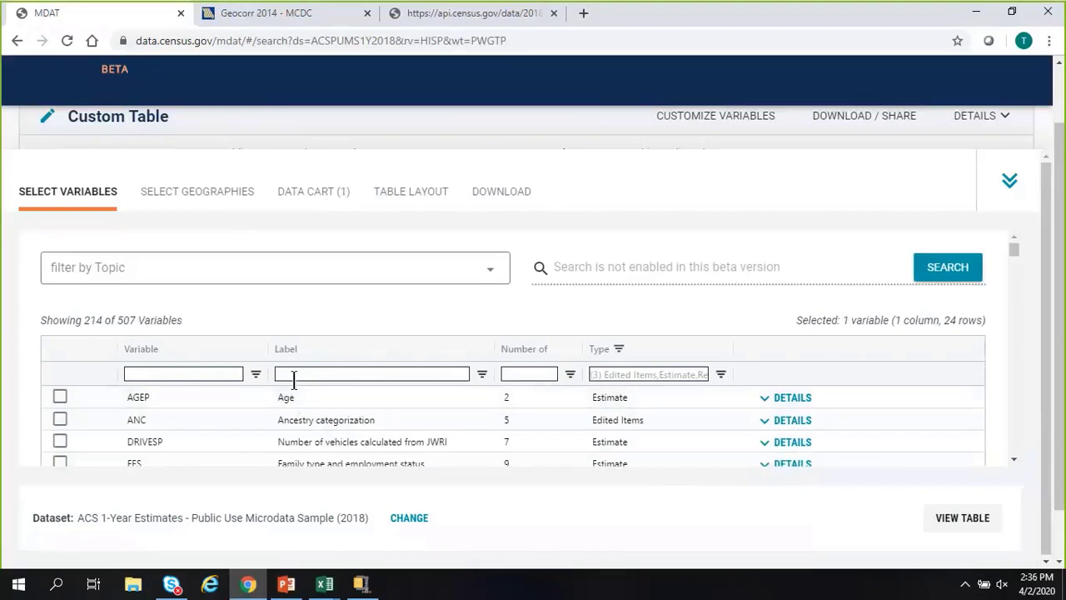
{"action": "type", "text": "age"}
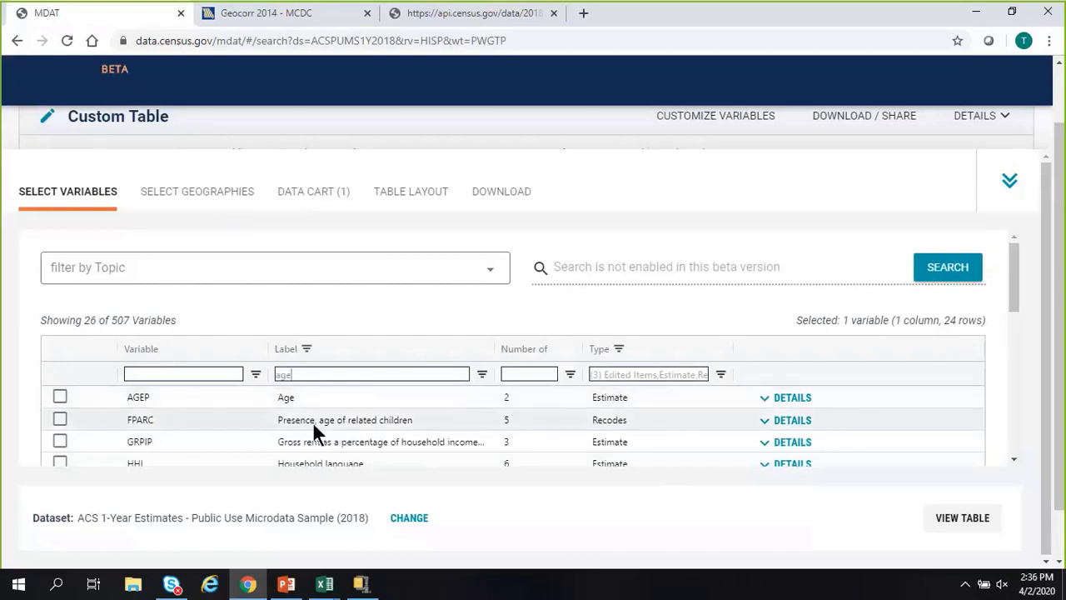
{"action": "scroll", "coordinate": [301, 421], "scroll_direction": "down", "scroll_amount": 1}
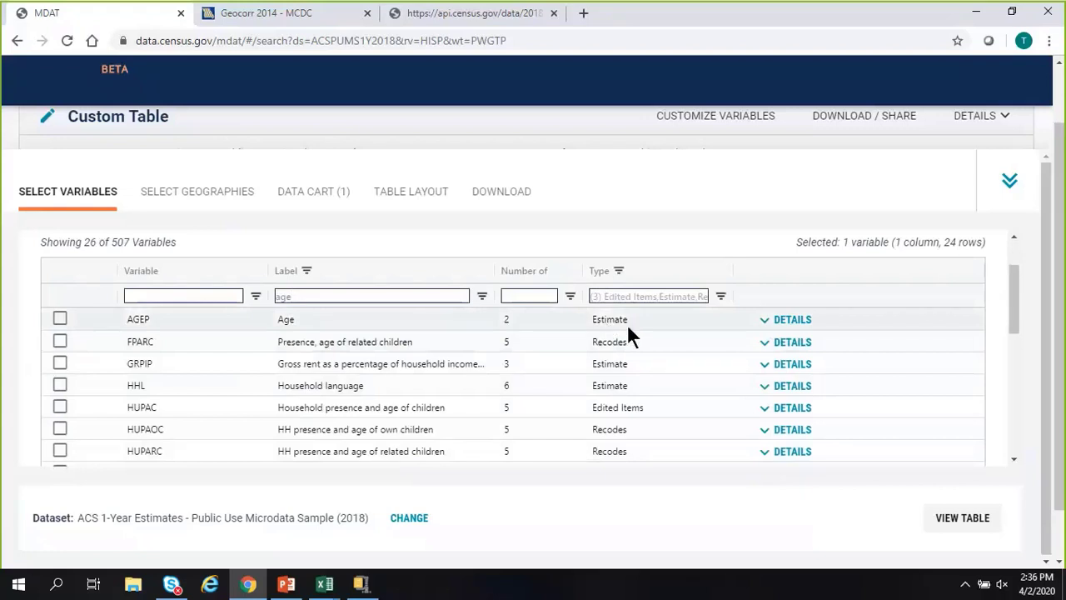
{"action": "left_click", "coordinate": [767, 320]}
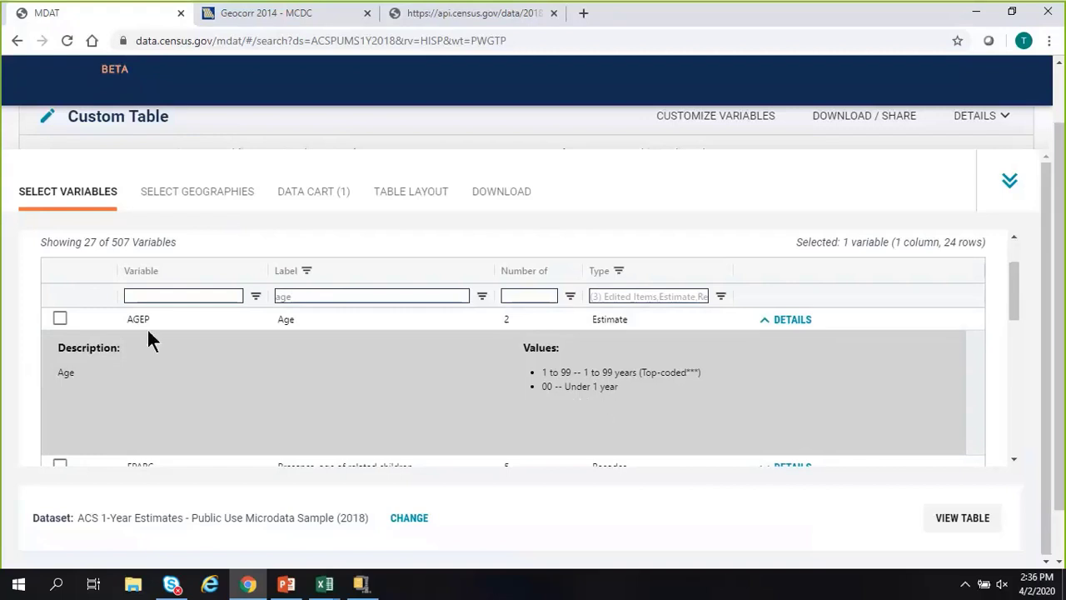
{"action": "left_click", "coordinate": [61, 318]}
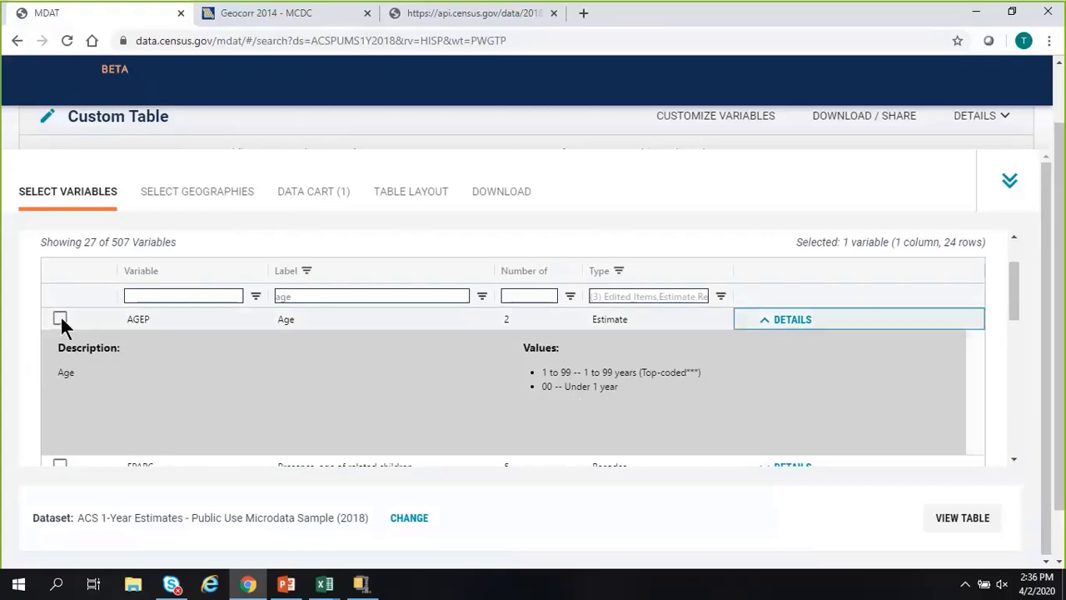
{"action": "left_click", "coordinate": [60, 318]}
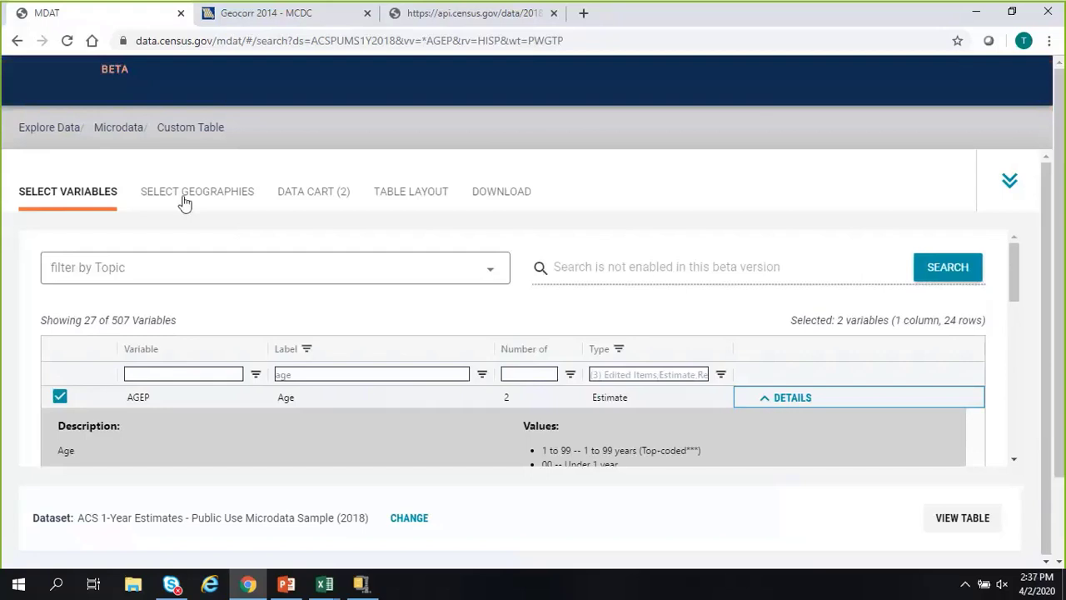
Step: Select the state of Louisiana as the table's geography
{"action": "left_click", "coordinate": [185, 200]}
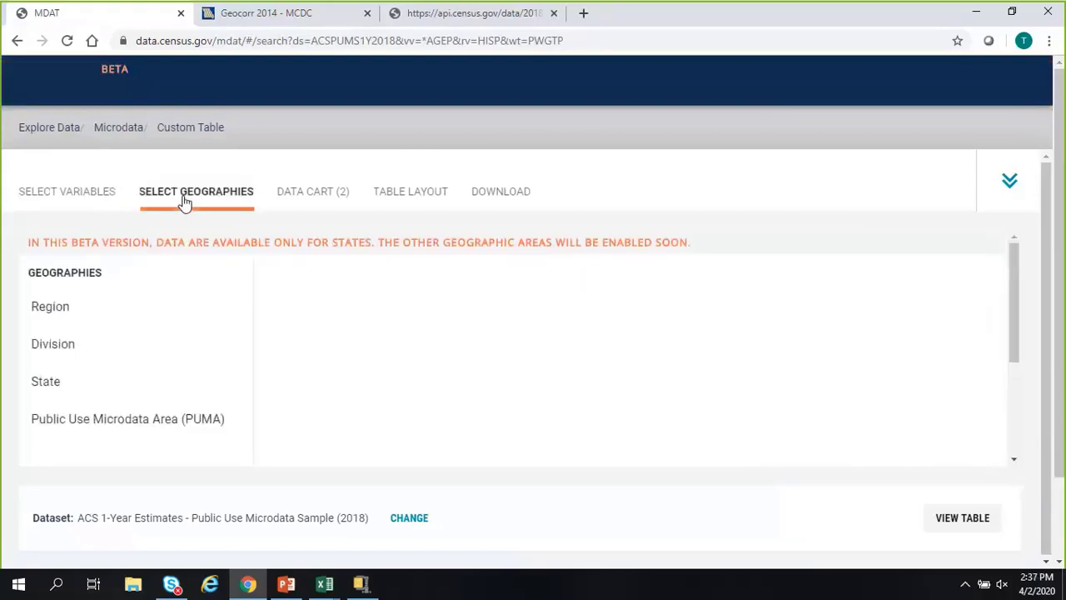
{"action": "left_click", "coordinate": [102, 385]}
{"action": "scroll", "coordinate": [400, 348], "scroll_direction": "down", "scroll_amount": 4}
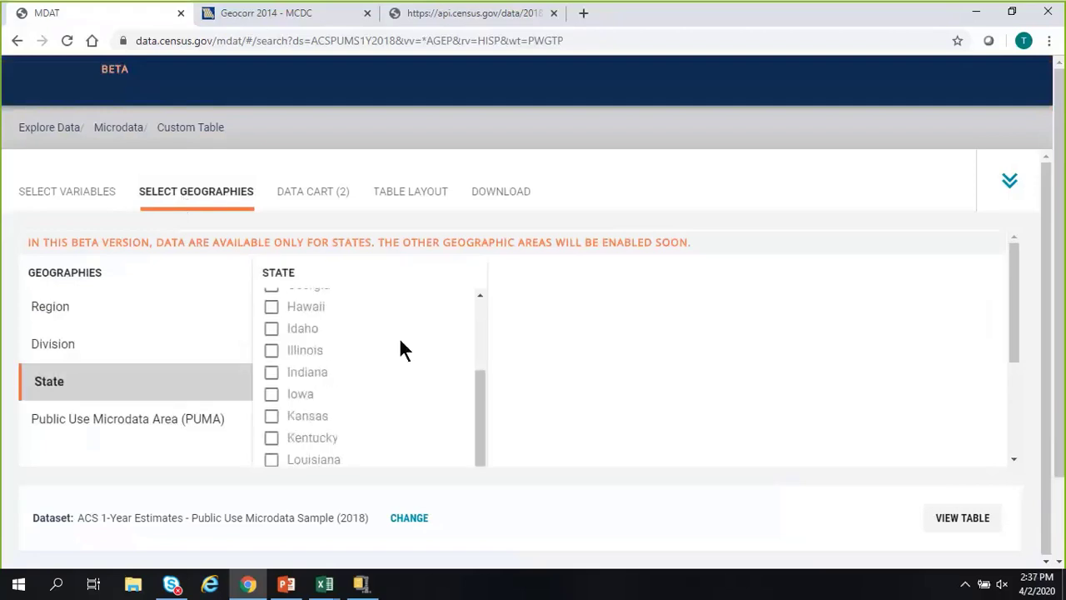
{"action": "left_click", "coordinate": [270, 382]}
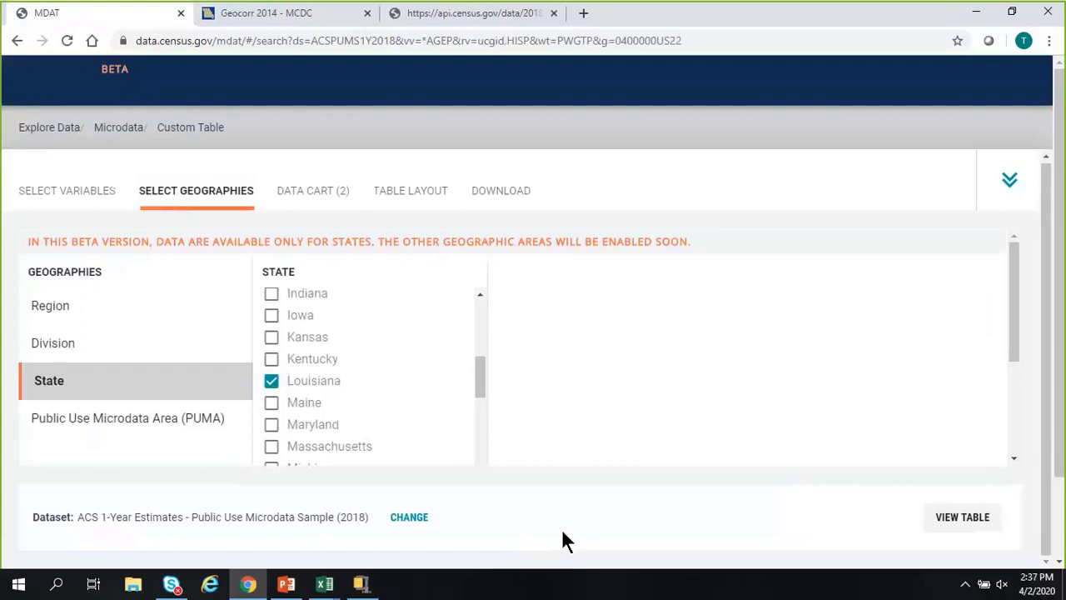
Step: Create a custom group for the AGEP variable in the data cart and label its first group "Age 0-49"
{"action": "left_click", "coordinate": [315, 193]}
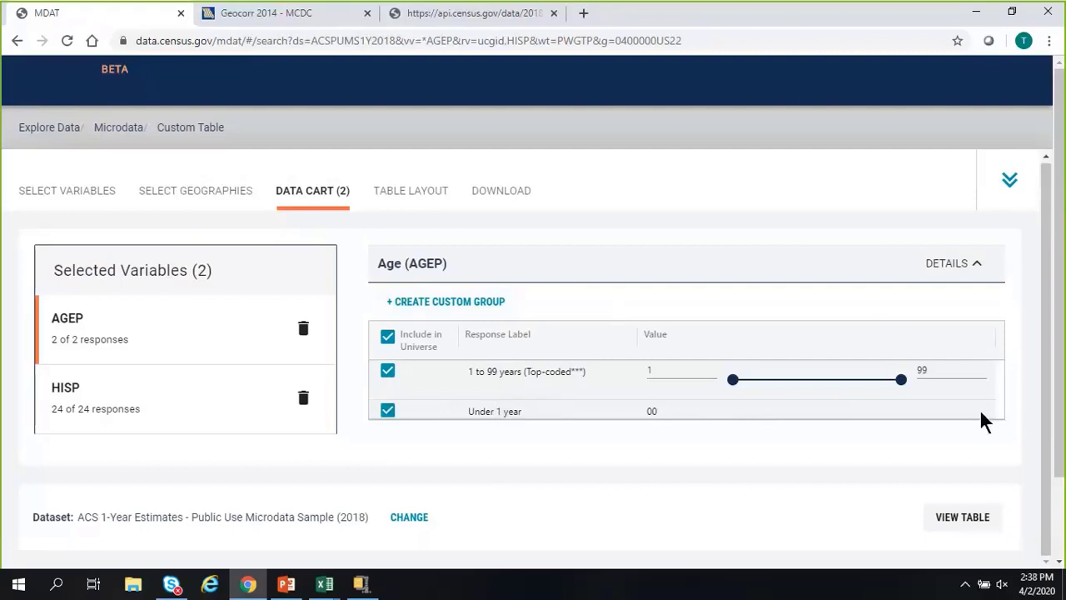
{"action": "left_click", "coordinate": [407, 302]}
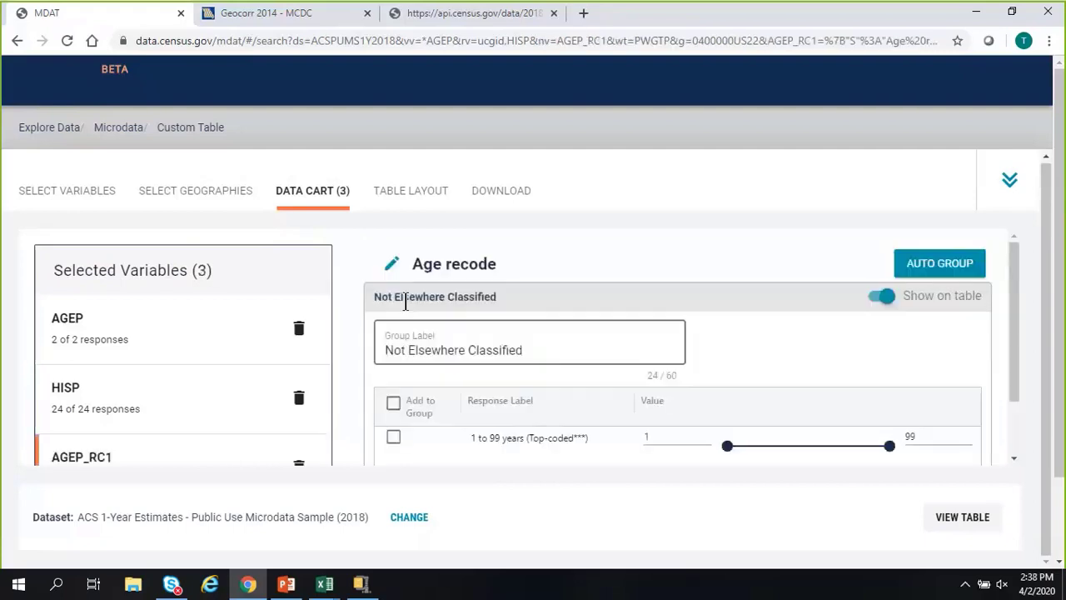
{"action": "scroll", "coordinate": [406, 302], "scroll_direction": "down", "scroll_amount": 2}
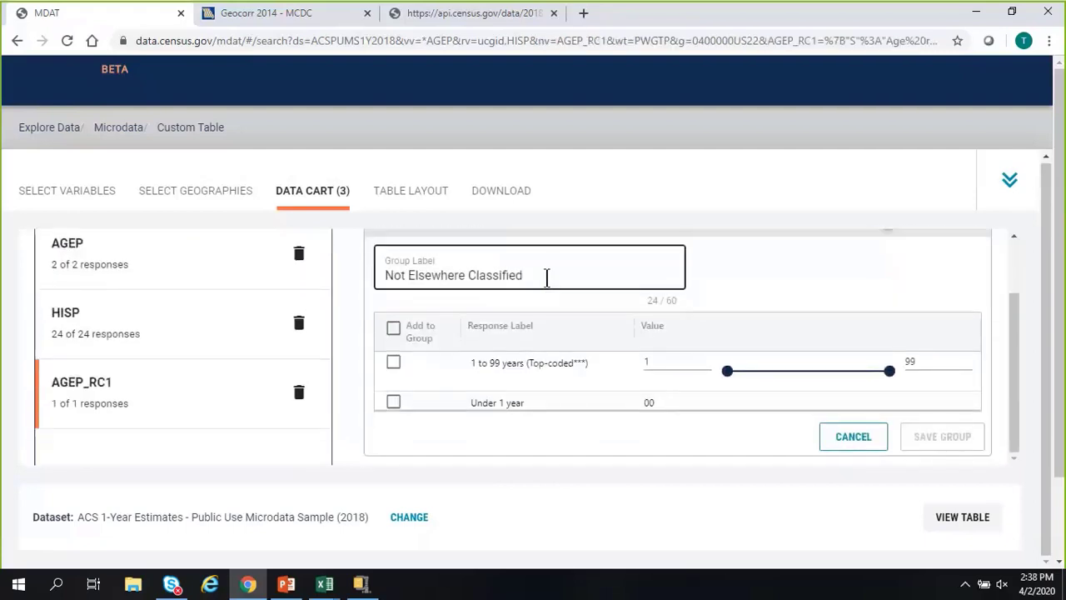
{"action": "left_click_drag", "start_coordinate": [549, 275], "coordinate": [373, 285]}
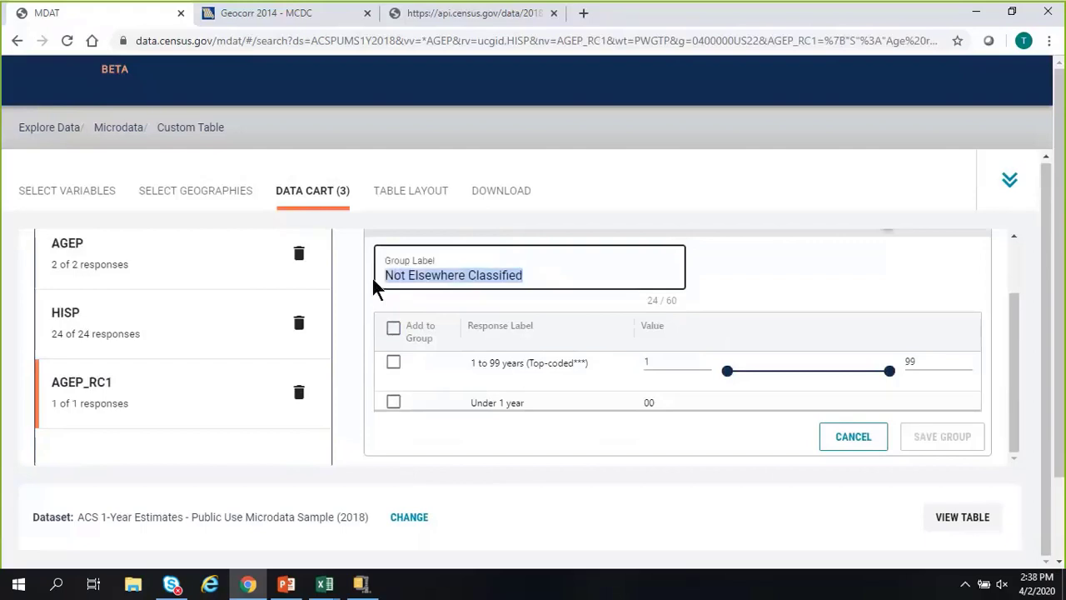
{"action": "type", "text": "Age"}
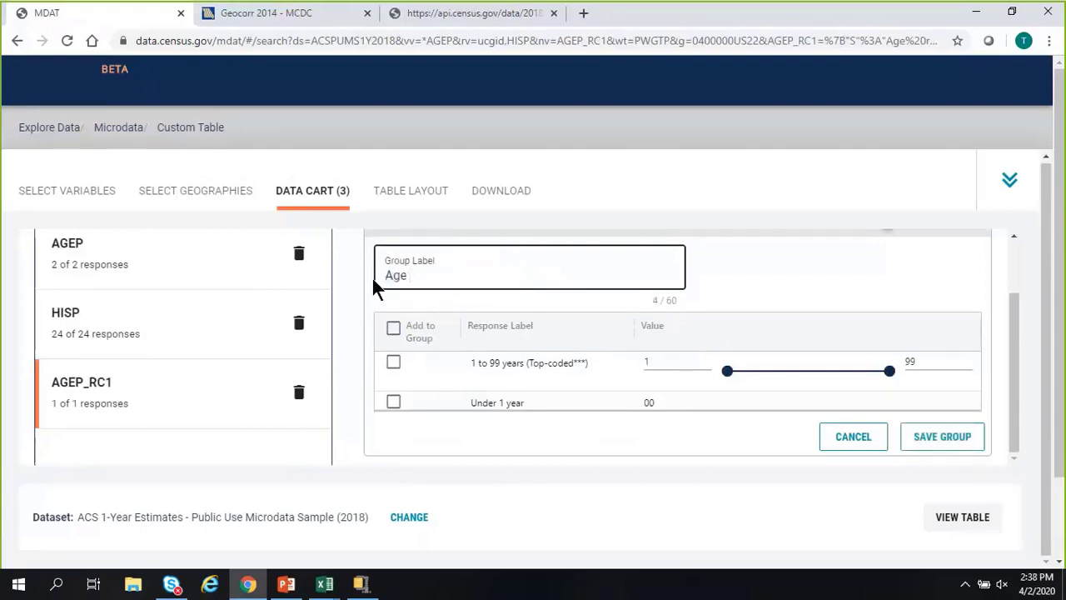
{"action": "type", "text": " 0-49"}
Step: Add ages 1 to 49 and Under 1 year to the Age 0-49 group, save it and highlight its entry
{"action": "left_click", "coordinate": [394, 362]}
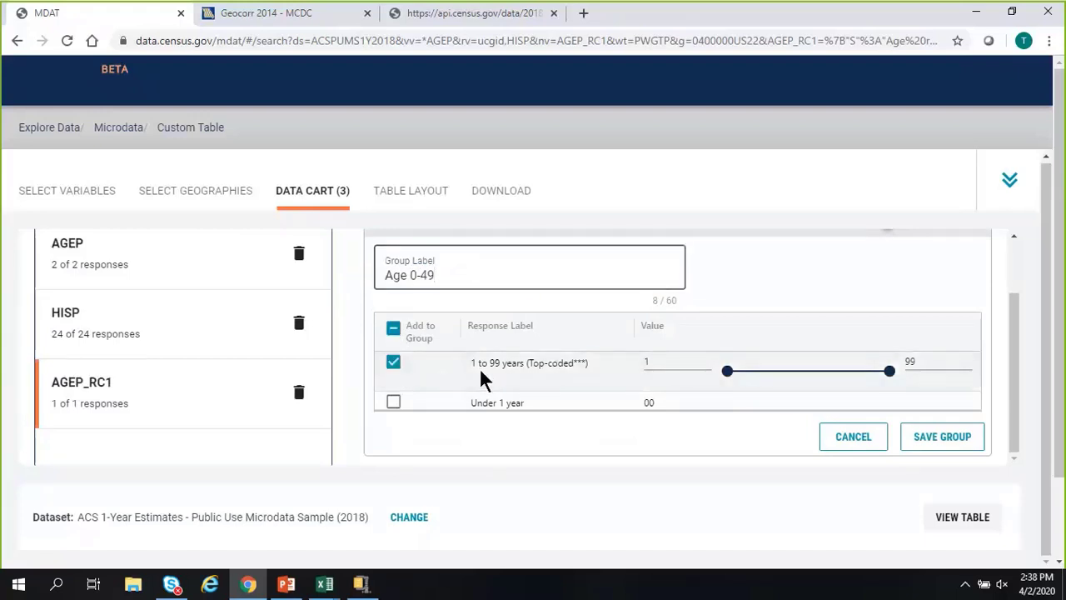
{"action": "left_click", "coordinate": [932, 363]}
{"action": "key", "text": "BackSpace"}
{"action": "key", "text": "BackSpace"}
{"action": "type", "text": "49"}
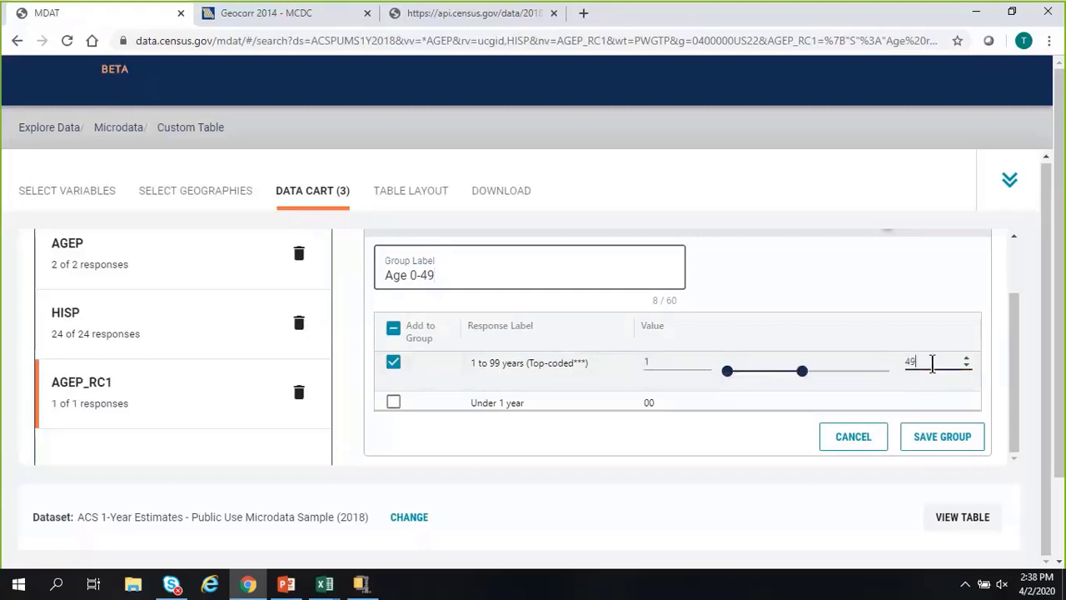
{"action": "left_click", "coordinate": [393, 402]}
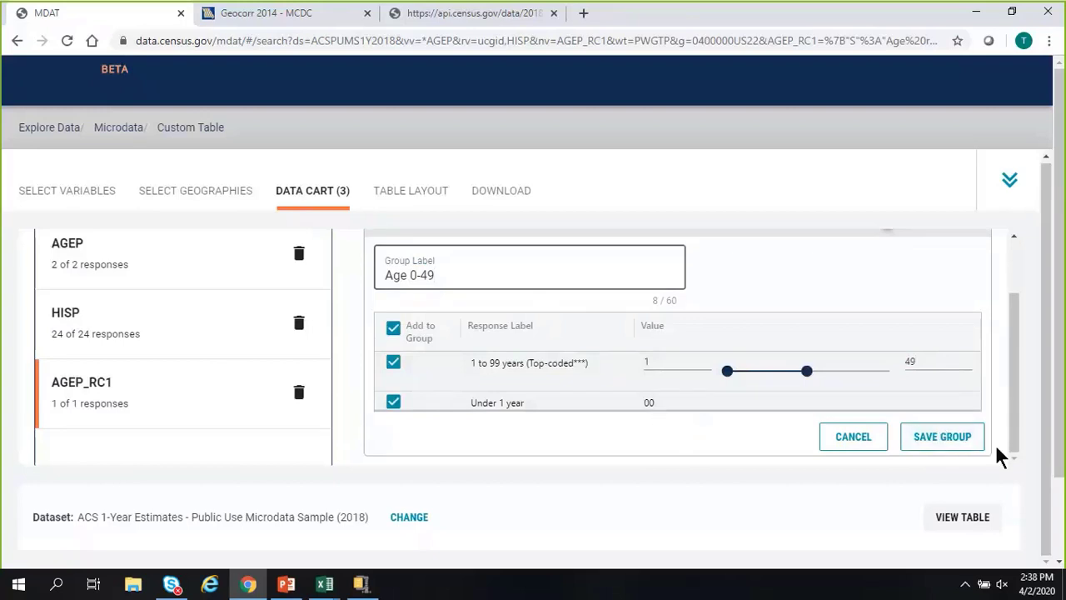
{"action": "left_click", "coordinate": [946, 439]}
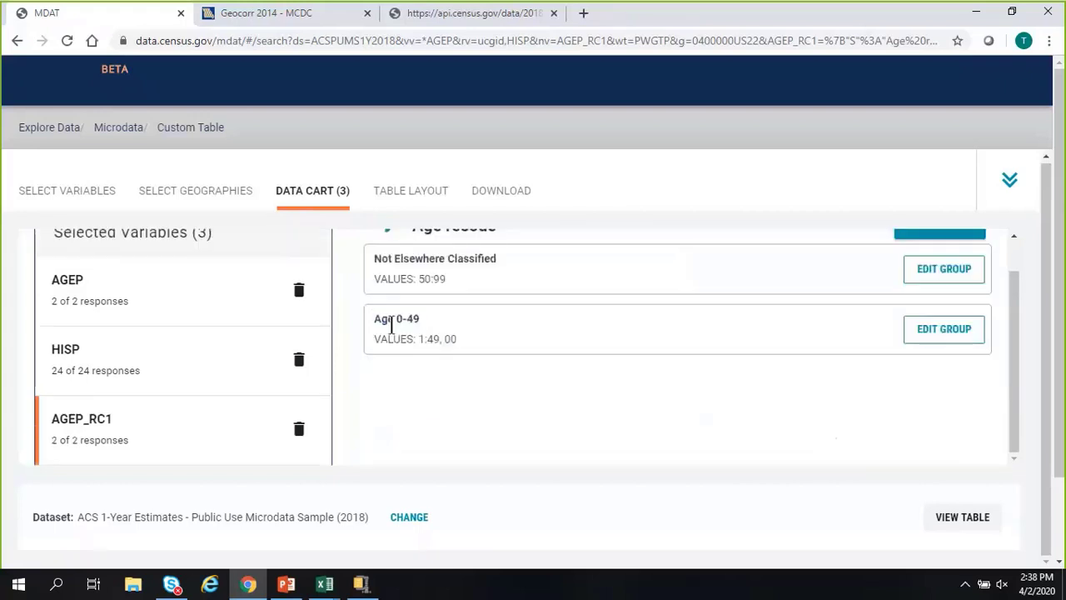
{"action": "scroll", "coordinate": [503, 411], "scroll_direction": "up", "scroll_amount": 2}
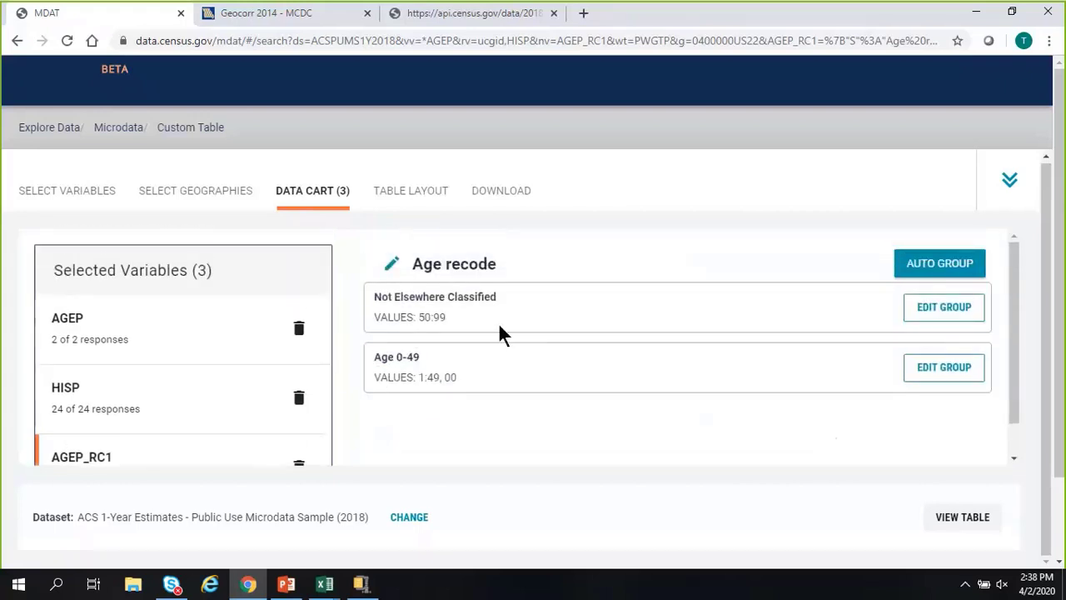
{"action": "left_click_drag", "start_coordinate": [389, 358], "coordinate": [471, 384]}
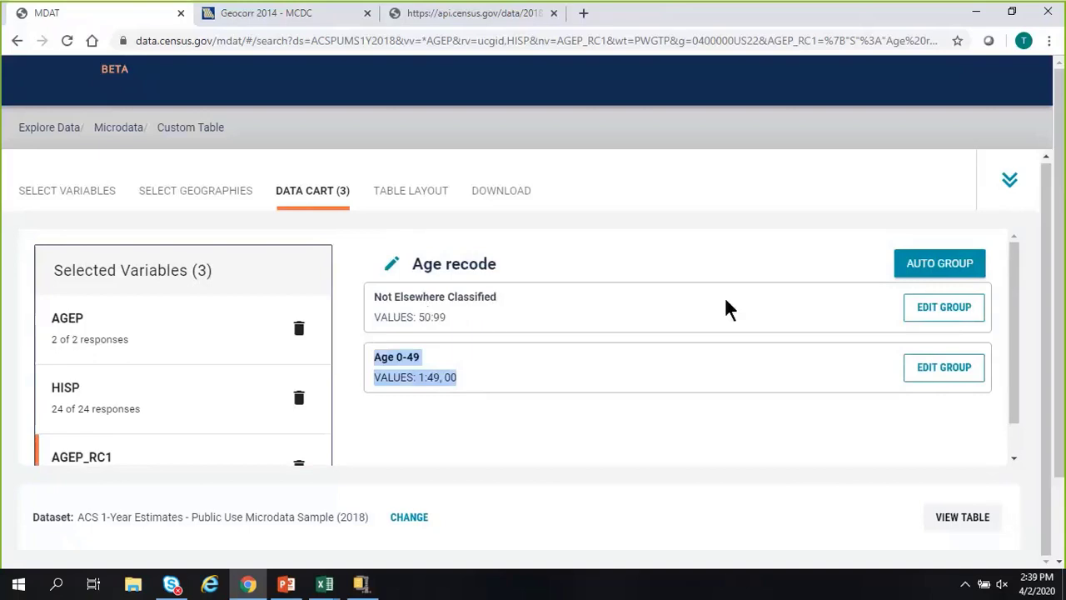
Step: Edit the Not Elsewhere Classified group, label it "Age 50+", add the values between 50 and 99 and save it
{"action": "left_click", "coordinate": [959, 315]}
{"action": "scroll", "coordinate": [980, 342], "scroll_direction": "down", "scroll_amount": 2}
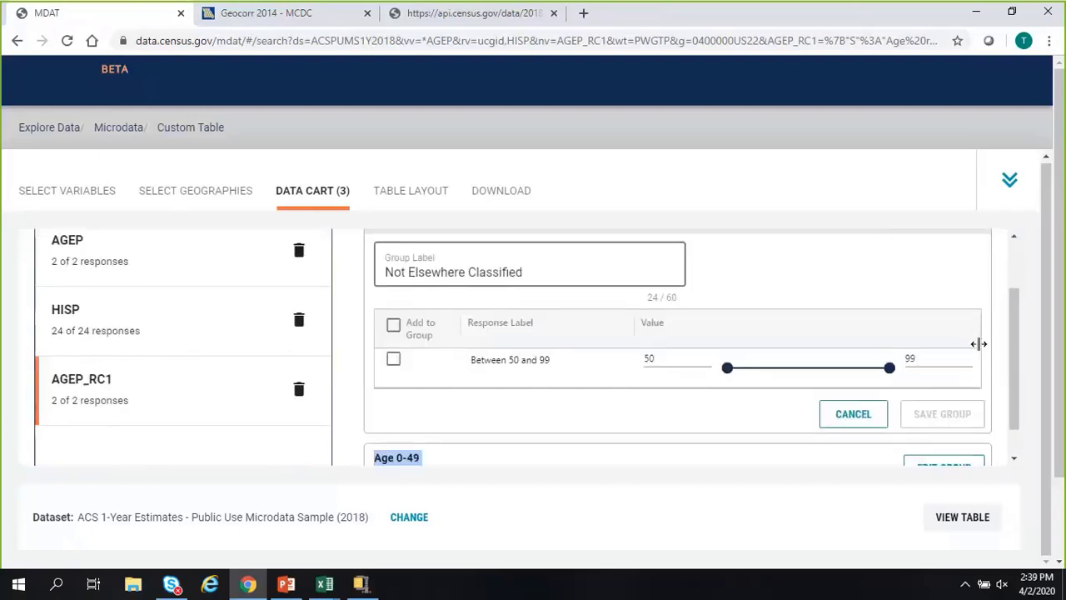
{"action": "left_click_drag", "start_coordinate": [537, 273], "coordinate": [361, 266]}
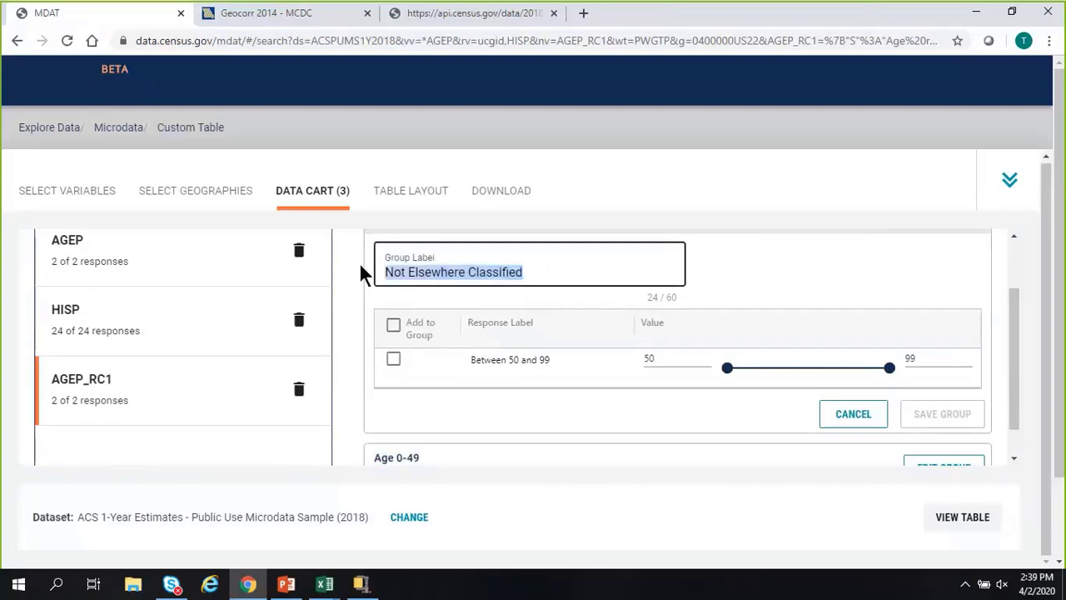
{"action": "type", "text": "A"}
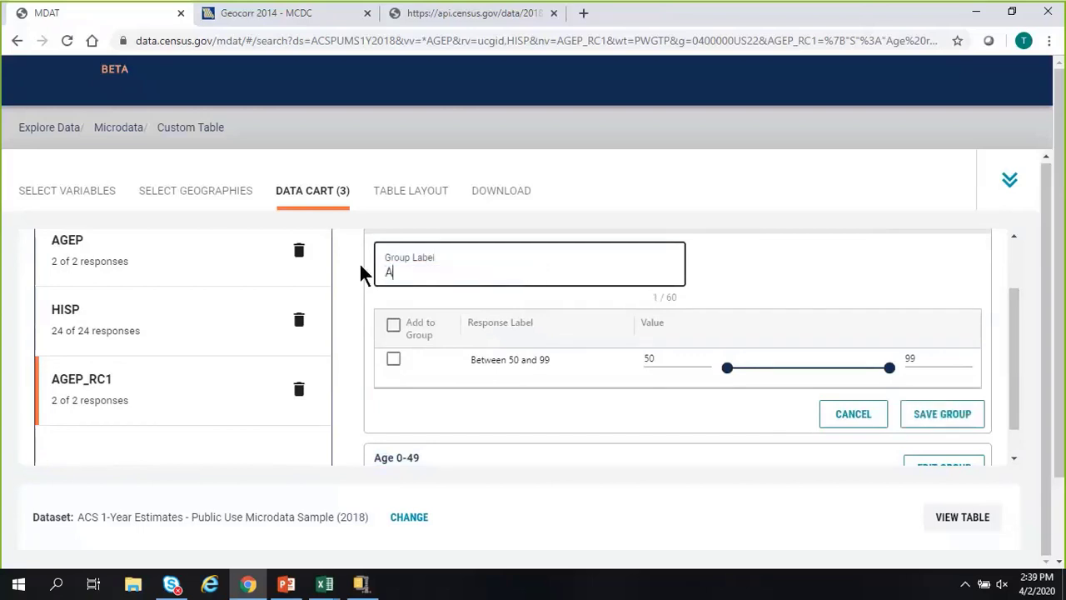
{"action": "type", "text": "ge 50+"}
{"action": "left_click", "coordinate": [395, 359]}
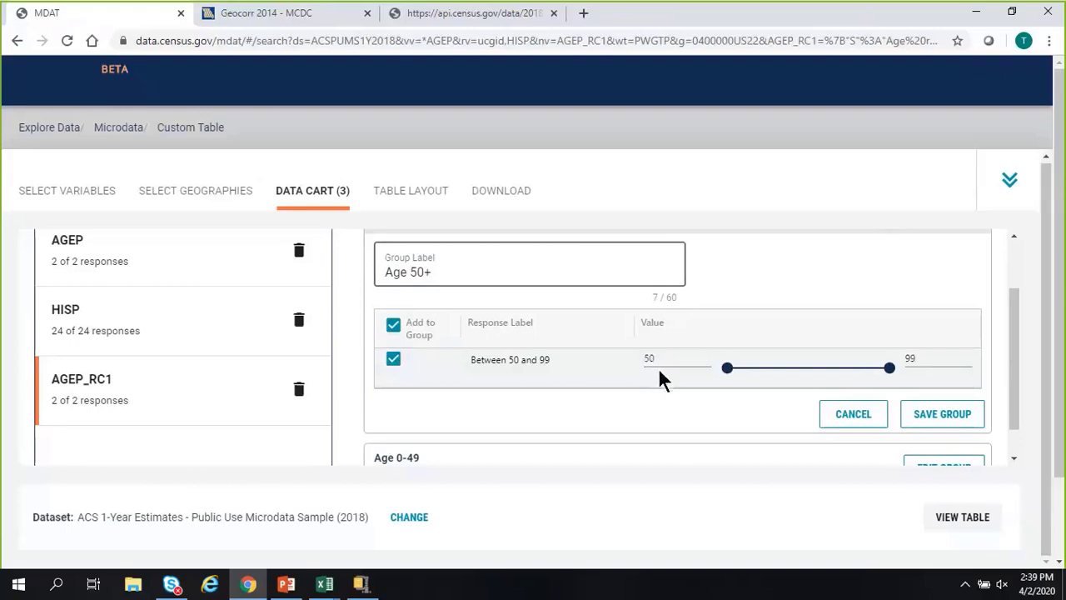
{"action": "left_click", "coordinate": [930, 416]}
{"action": "scroll", "coordinate": [711, 403], "scroll_direction": "up", "scroll_amount": 1}
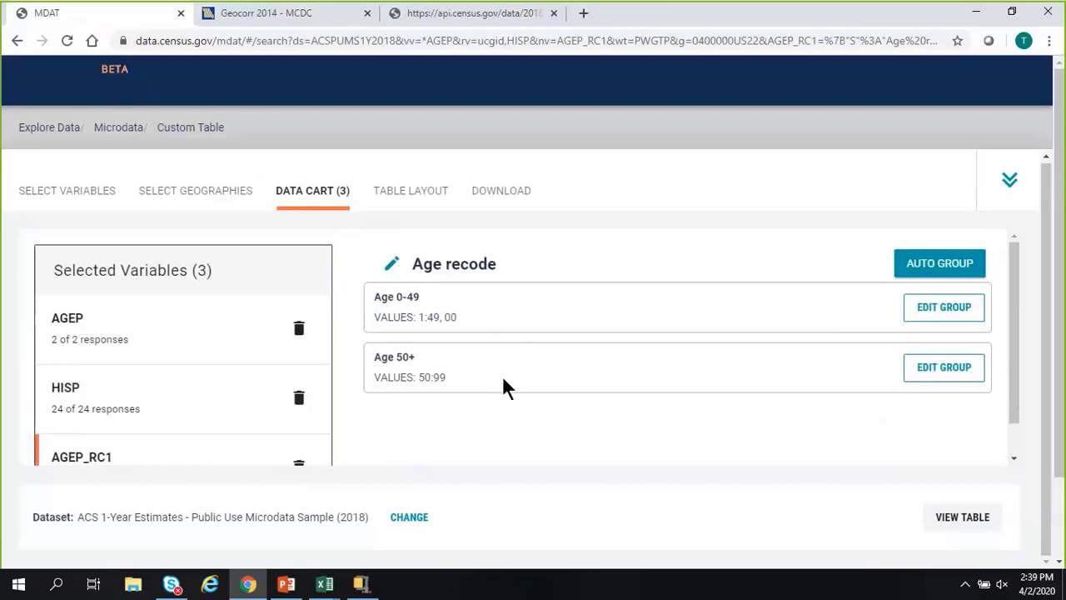
Step: Exclude Not Spanish/Hispanic/Latino from the HISP variable's universe and review the remaining Hispanic response categories
{"action": "scroll", "coordinate": [476, 392], "scroll_direction": "down", "scroll_amount": 1}
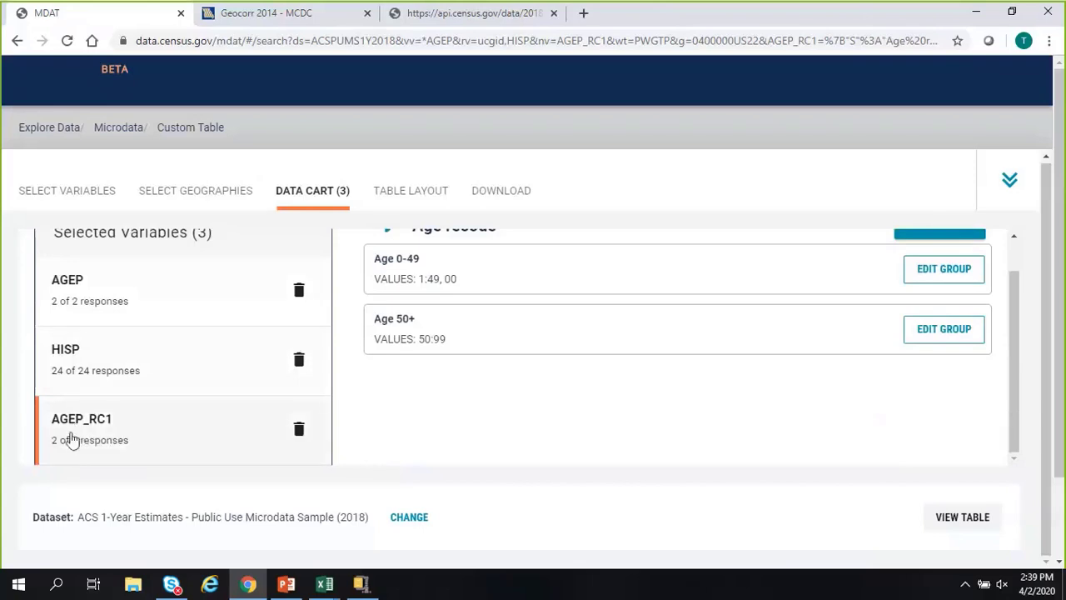
{"action": "left_click", "coordinate": [133, 359]}
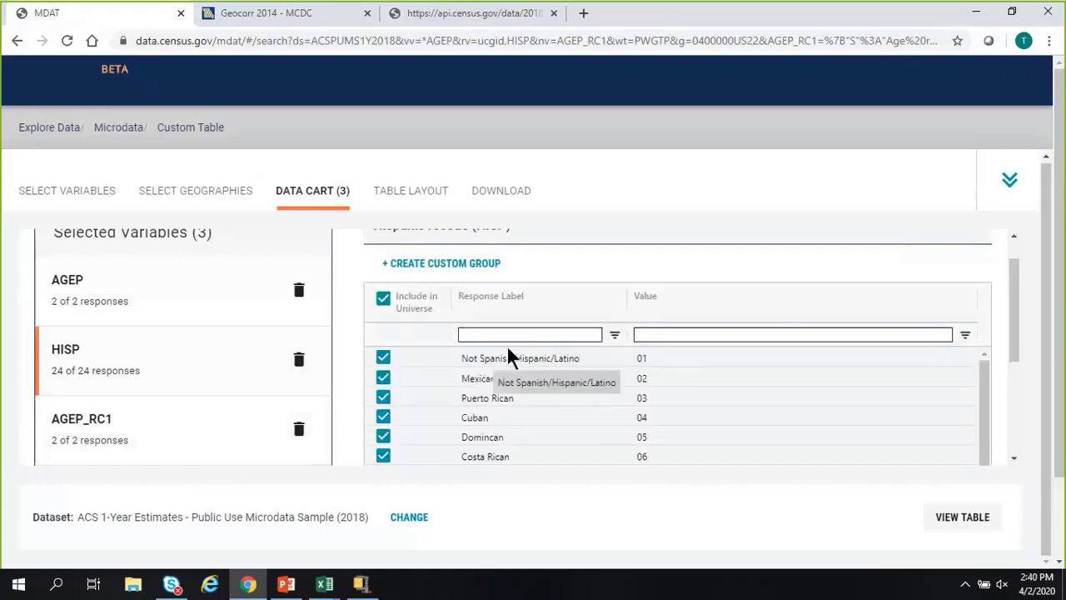
{"action": "left_click", "coordinate": [384, 358]}
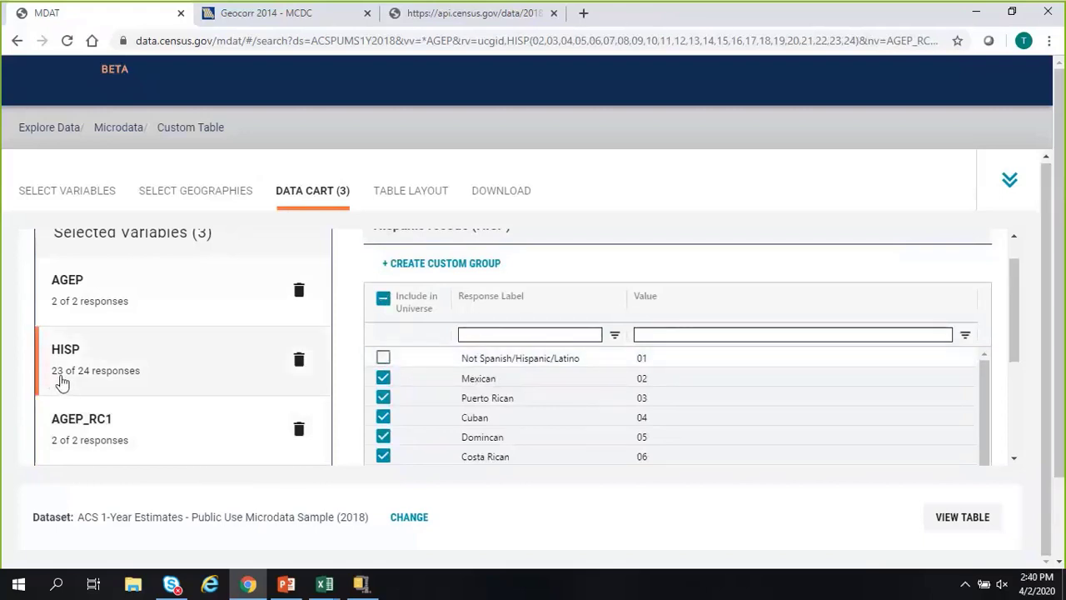
{"action": "scroll", "coordinate": [639, 404], "scroll_direction": "down", "scroll_amount": 2}
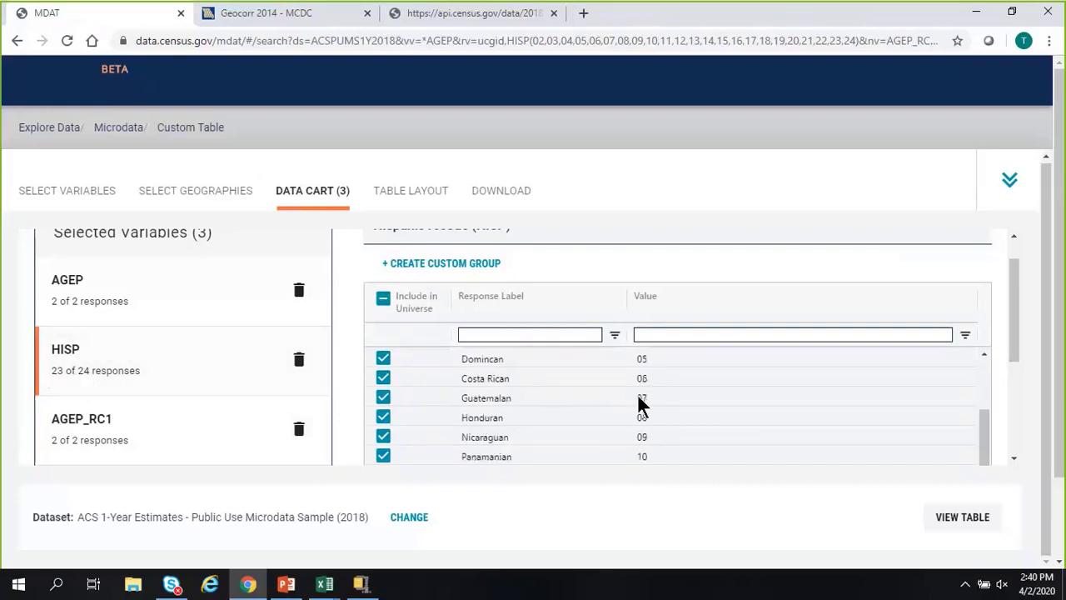
{"action": "scroll", "coordinate": [641, 406], "scroll_direction": "down", "scroll_amount": 1}
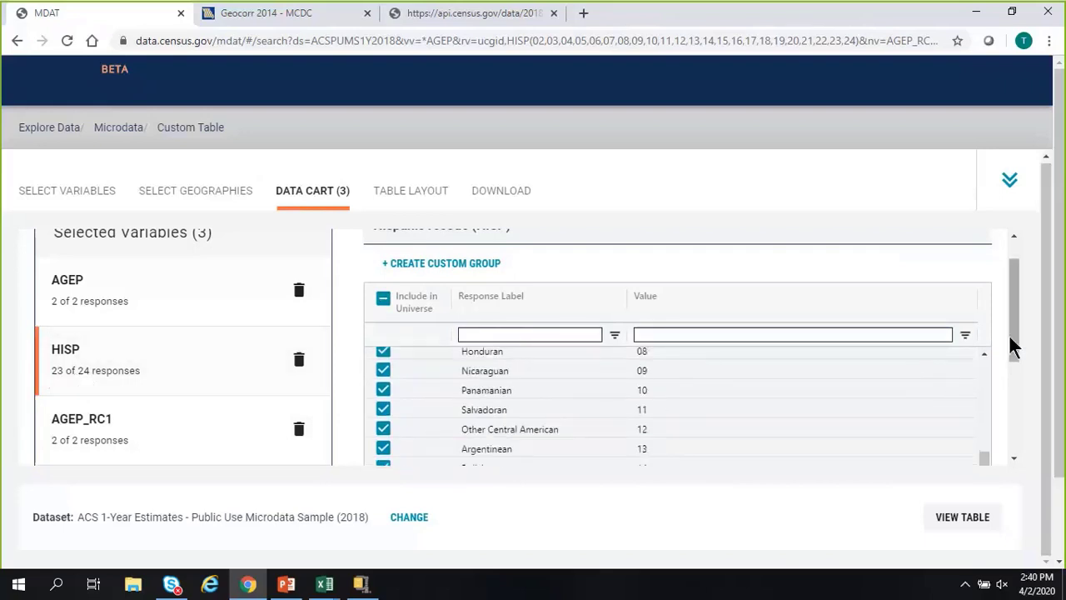
{"action": "scroll", "coordinate": [1011, 344], "scroll_direction": "down", "scroll_amount": 1}
{"action": "scroll", "coordinate": [1010, 338], "scroll_direction": "down", "scroll_amount": 4}
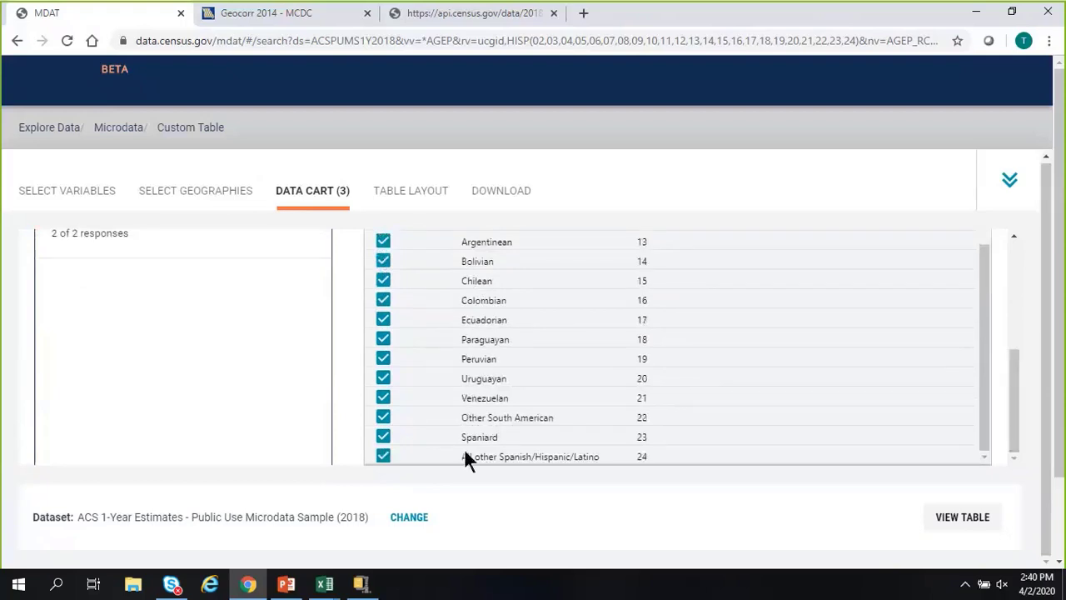
{"action": "scroll", "coordinate": [679, 424], "scroll_direction": "up", "scroll_amount": 3}
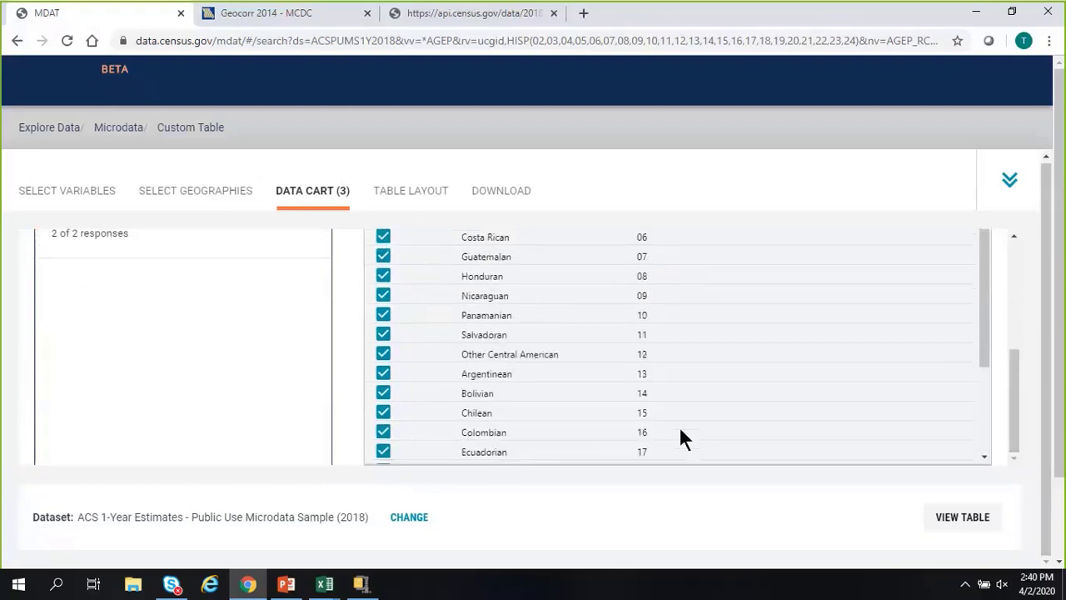
Step: Open the table layout and move Selected Geographies from the rows to the columns of the custom table
{"action": "scroll", "coordinate": [990, 358], "scroll_direction": "up", "scroll_amount": 5}
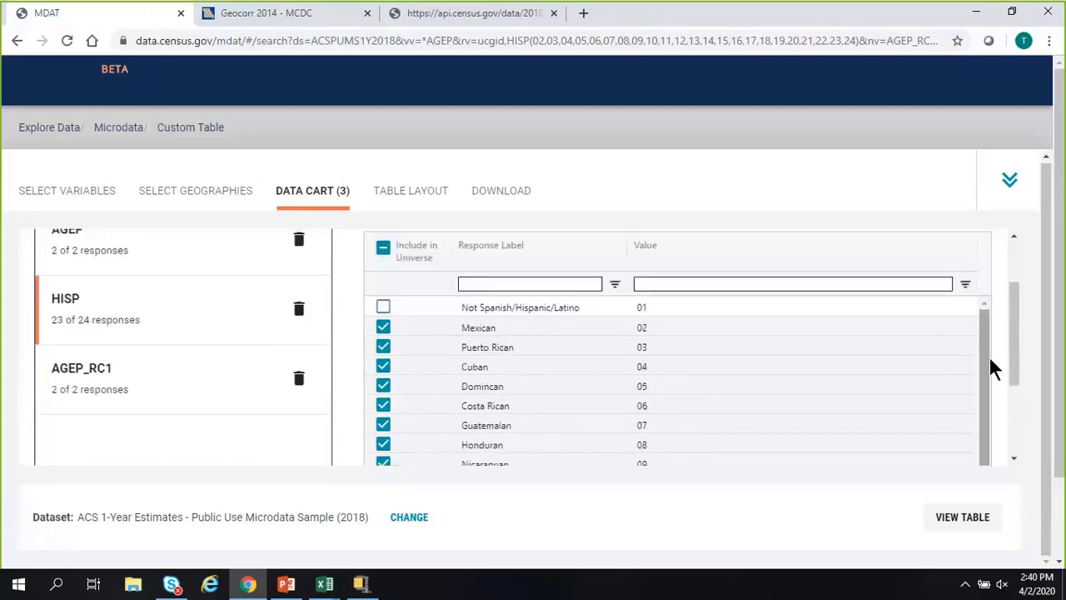
{"action": "scroll", "coordinate": [982, 359], "scroll_direction": "up", "scroll_amount": 2}
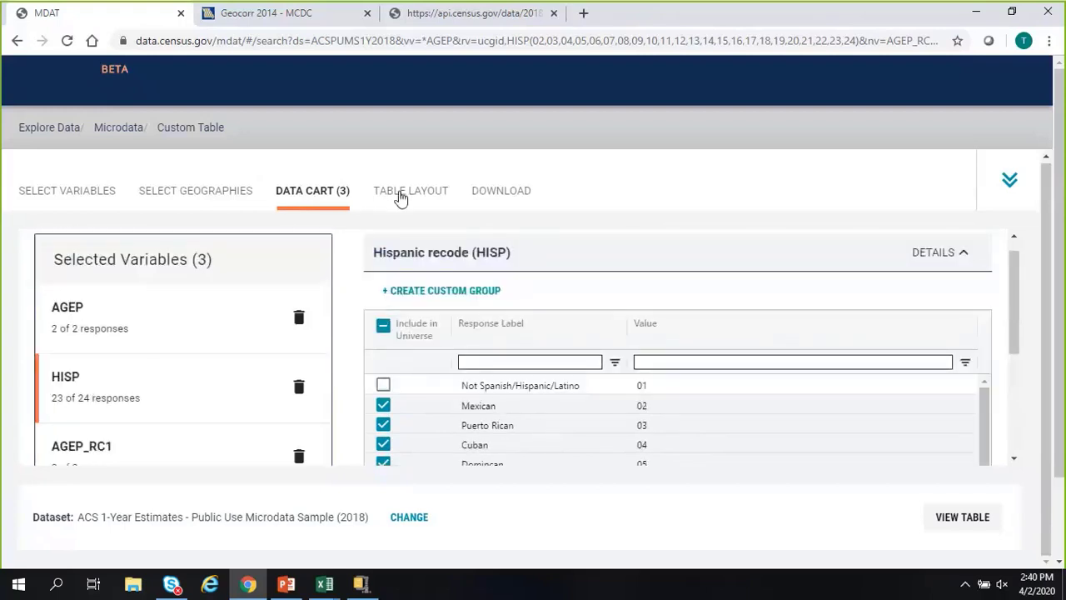
{"action": "left_click", "coordinate": [401, 198]}
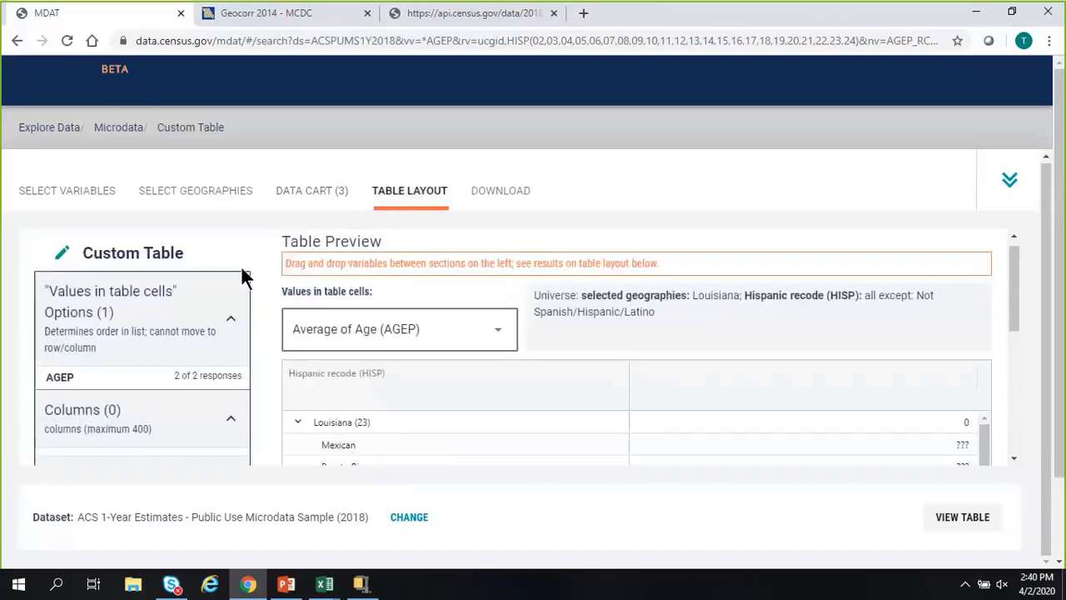
{"action": "scroll", "coordinate": [241, 274], "scroll_direction": "down", "scroll_amount": 1}
{"action": "scroll", "coordinate": [294, 300], "scroll_direction": "up", "scroll_amount": 1}
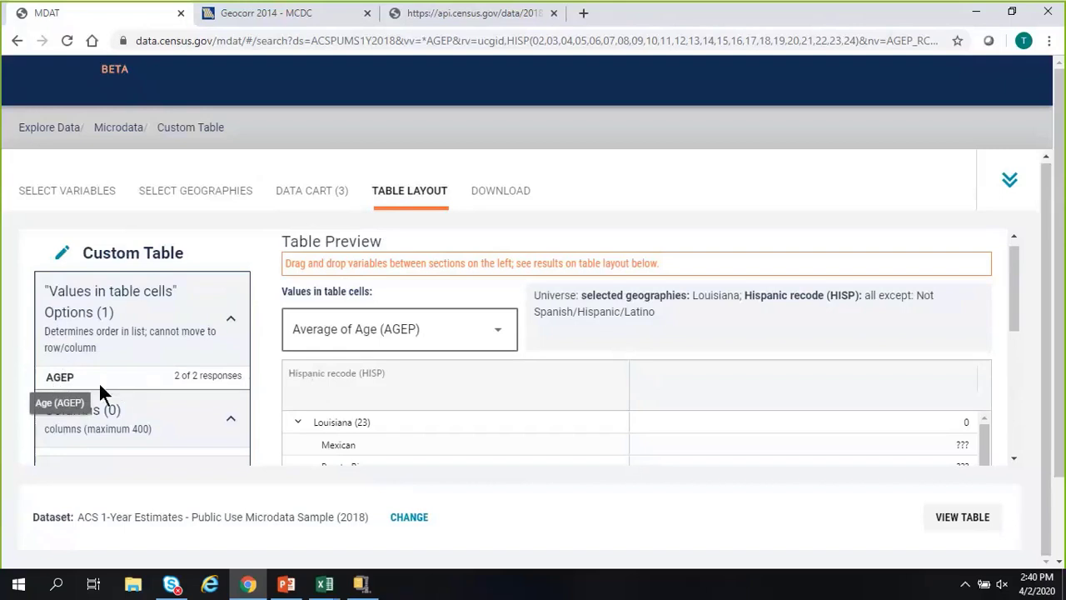
{"action": "scroll", "coordinate": [231, 394], "scroll_direction": "down", "scroll_amount": 1}
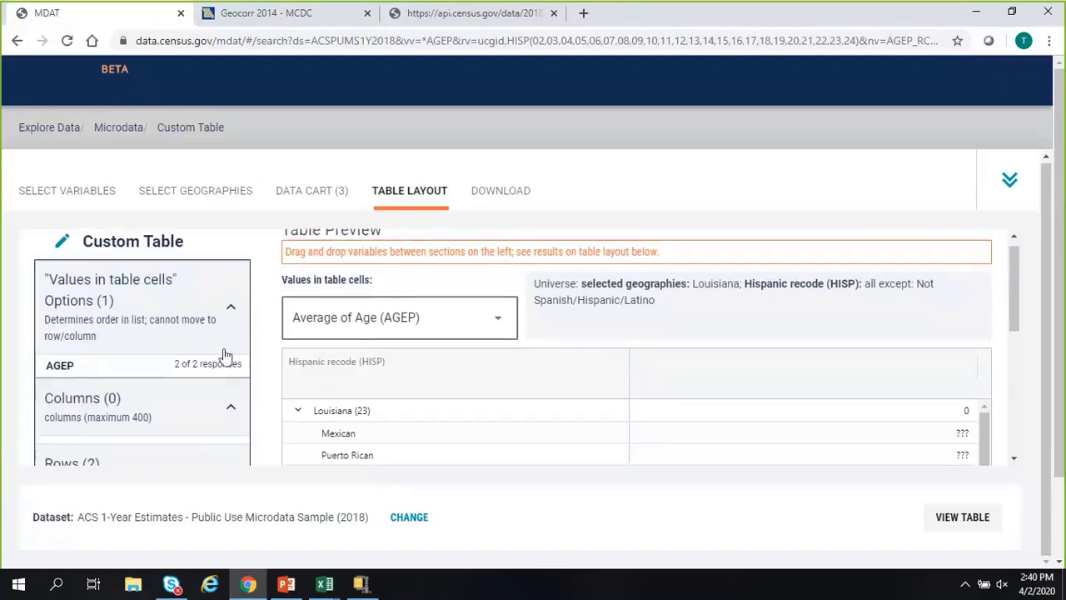
{"action": "scroll", "coordinate": [272, 338], "scroll_direction": "down", "scroll_amount": 3}
{"action": "scroll", "coordinate": [273, 337], "scroll_direction": "down", "scroll_amount": 2}
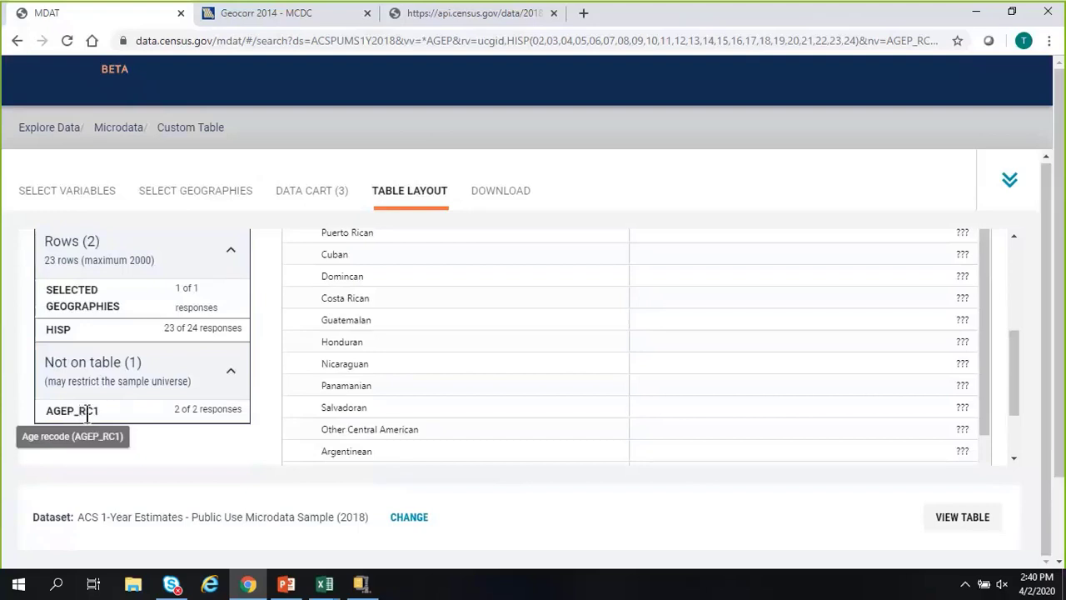
{"action": "scroll", "coordinate": [257, 333], "scroll_direction": "up", "scroll_amount": 2}
{"action": "scroll", "coordinate": [258, 333], "scroll_direction": "up", "scroll_amount": 1}
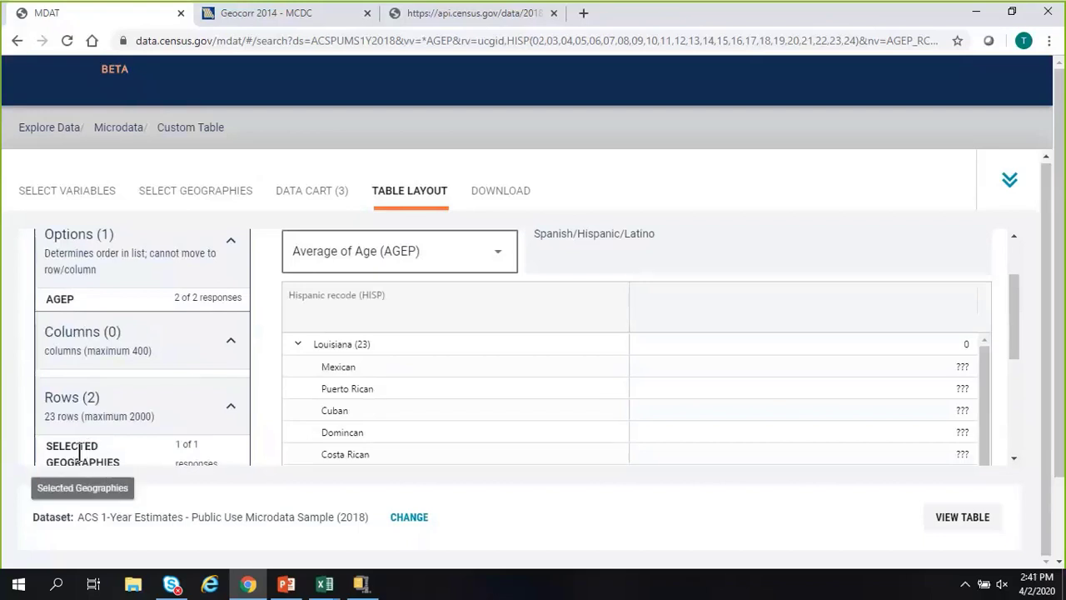
{"action": "left_click_drag", "start_coordinate": [80, 451], "coordinate": [79, 388]}
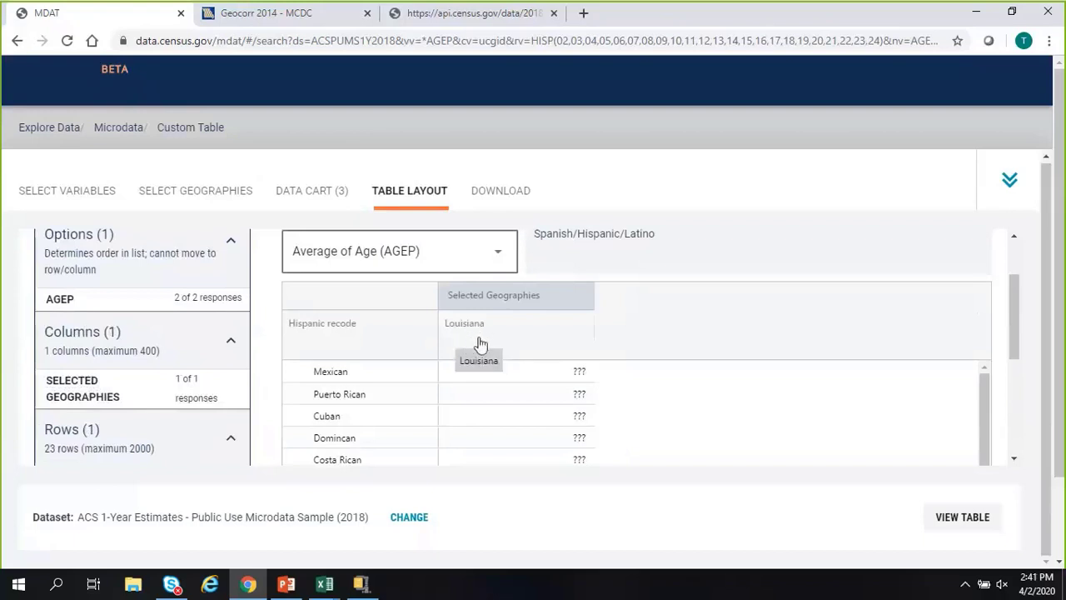
Step: Move the age recode AGEP_RC1 from Not on table to the rows, directly below HISP
{"action": "scroll", "coordinate": [481, 343], "scroll_direction": "down", "scroll_amount": 1}
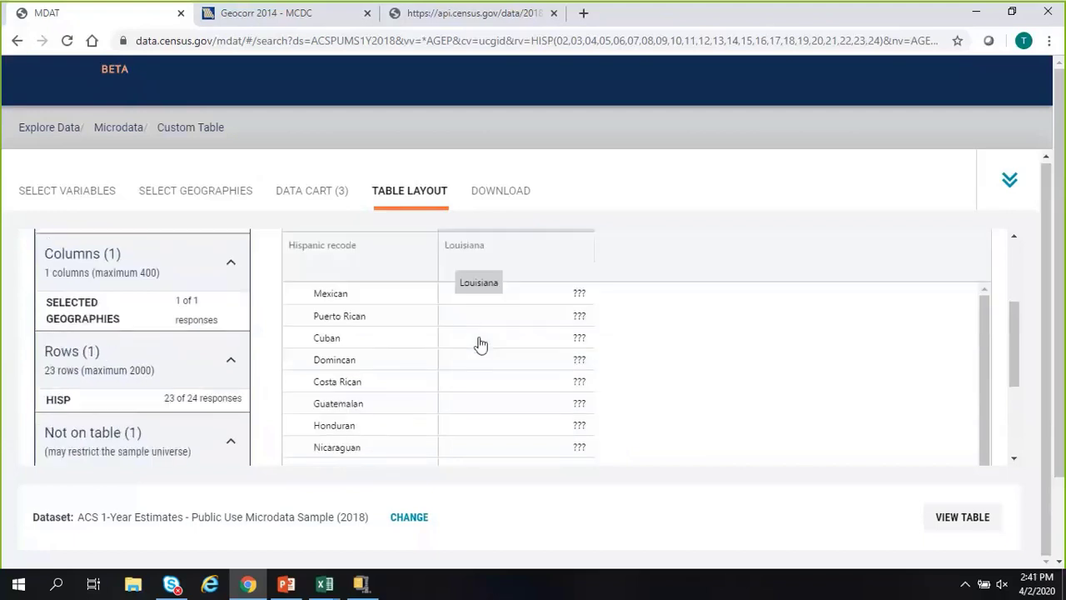
{"action": "scroll", "coordinate": [480, 344], "scroll_direction": "down", "scroll_amount": 1}
{"action": "scroll", "coordinate": [478, 344], "scroll_direction": "up", "scroll_amount": 1}
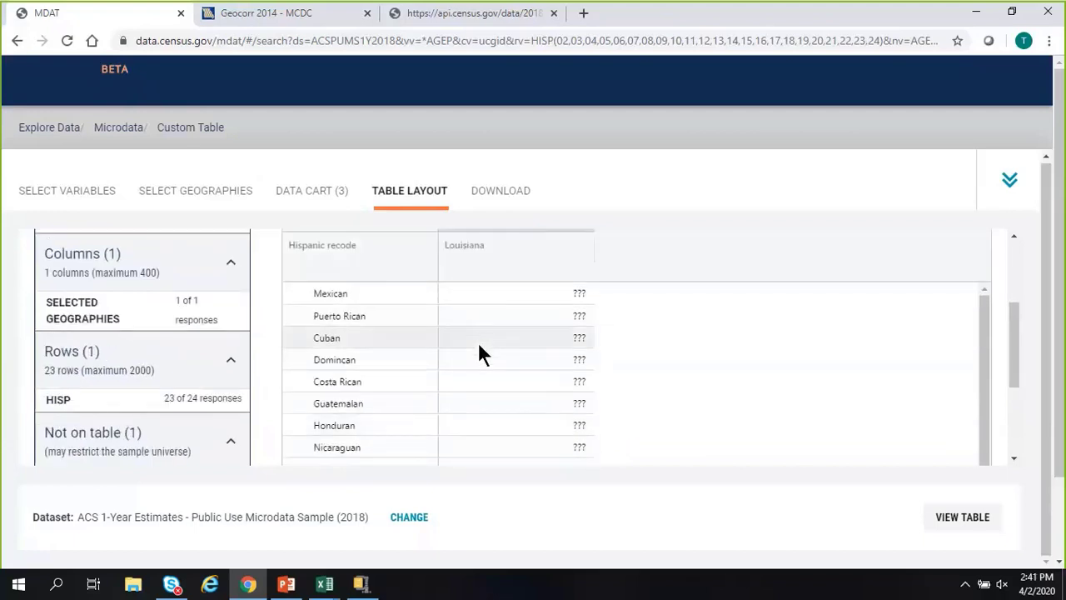
{"action": "scroll", "coordinate": [480, 354], "scroll_direction": "up", "scroll_amount": 1}
{"action": "scroll", "coordinate": [683, 338], "scroll_direction": "down", "scroll_amount": 2}
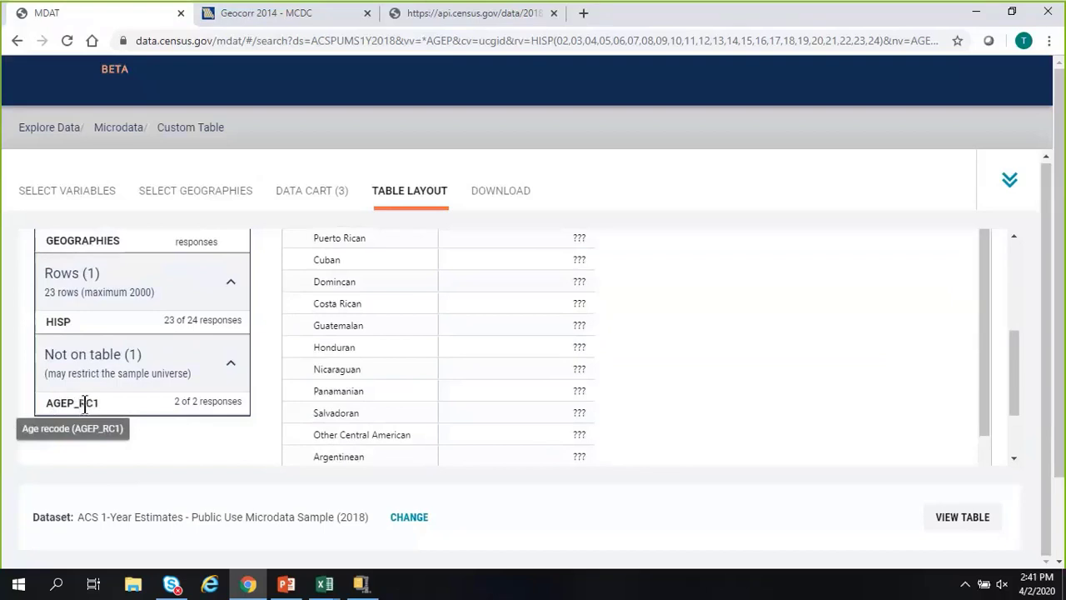
{"action": "left_click_drag", "start_coordinate": [86, 403], "coordinate": [89, 344]}
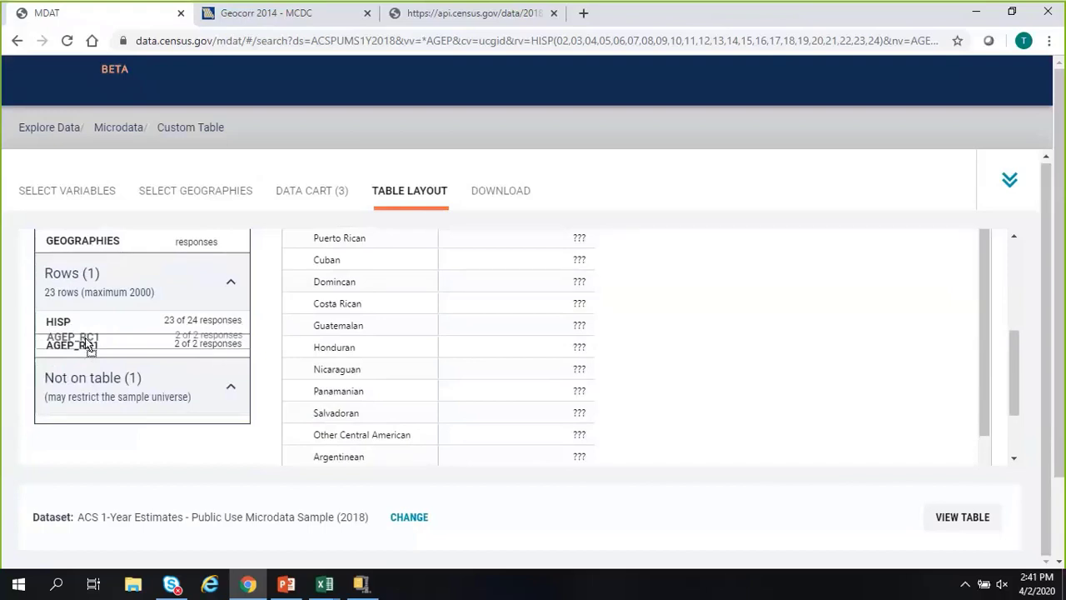
{"action": "left_click_drag", "start_coordinate": [88, 343], "coordinate": [87, 345]}
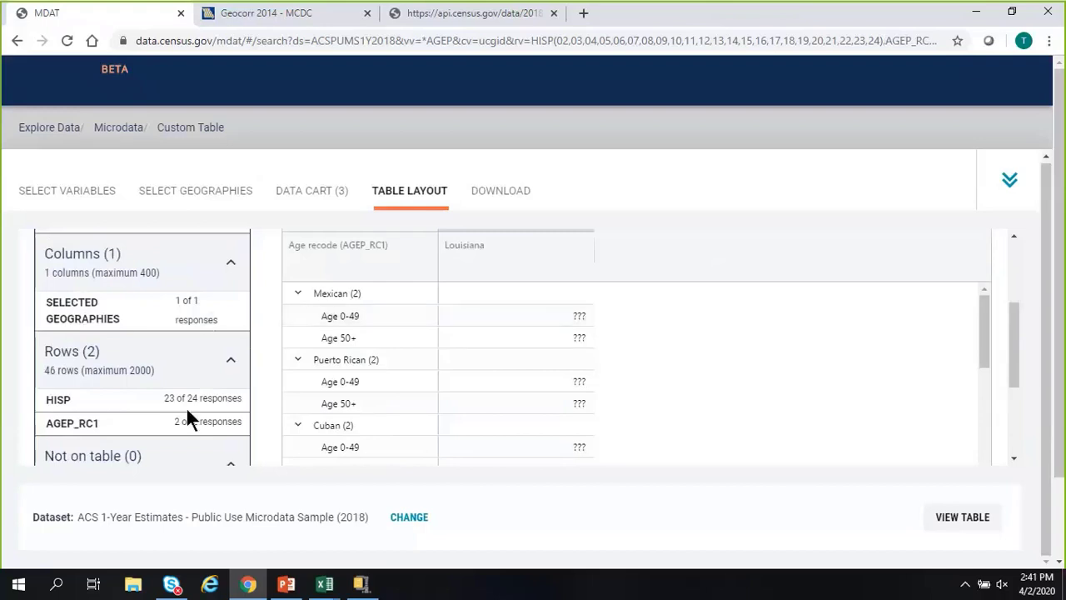
Step: Review the age rows nested under each Hispanic origin and move HISP from the rows to Not on table
{"action": "scroll", "coordinate": [372, 310], "scroll_direction": "down", "scroll_amount": 3}
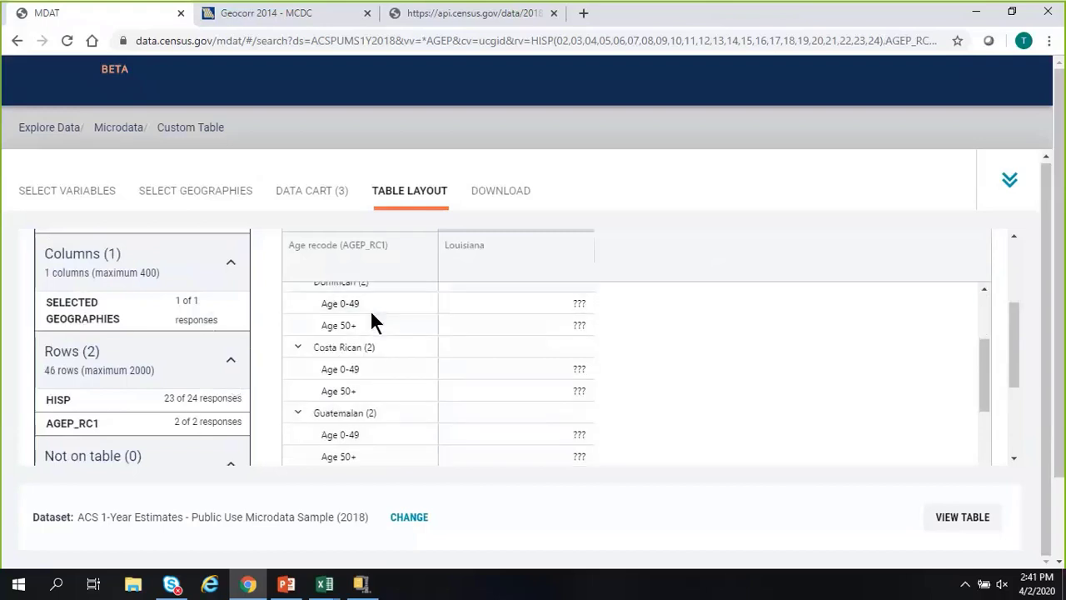
{"action": "scroll", "coordinate": [372, 320], "scroll_direction": "down", "scroll_amount": 1}
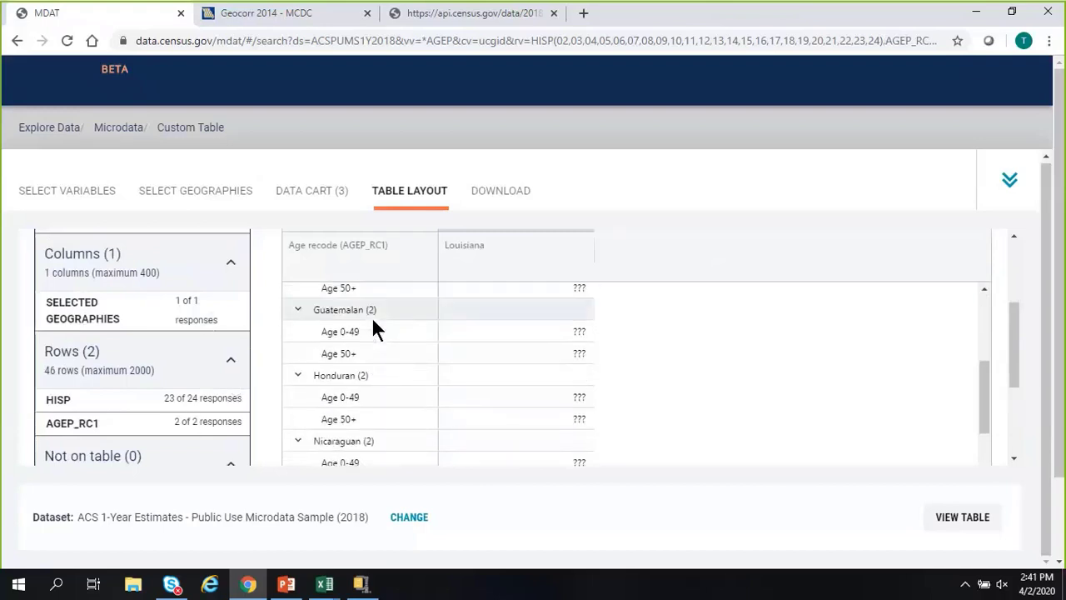
{"action": "scroll", "coordinate": [375, 342], "scroll_direction": "down", "scroll_amount": 5}
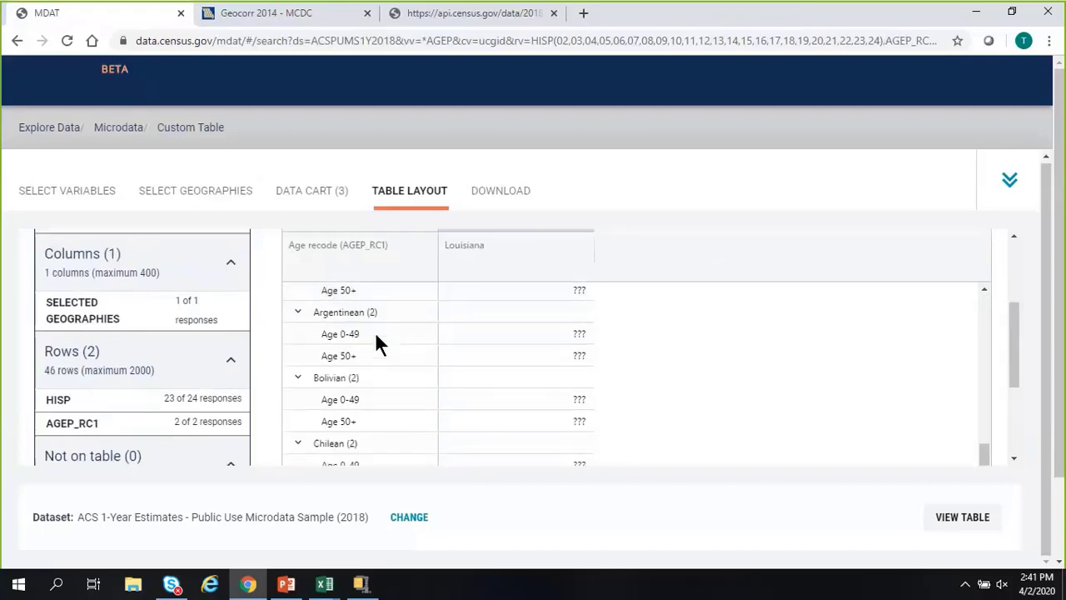
{"action": "scroll", "coordinate": [376, 342], "scroll_direction": "down", "scroll_amount": 5}
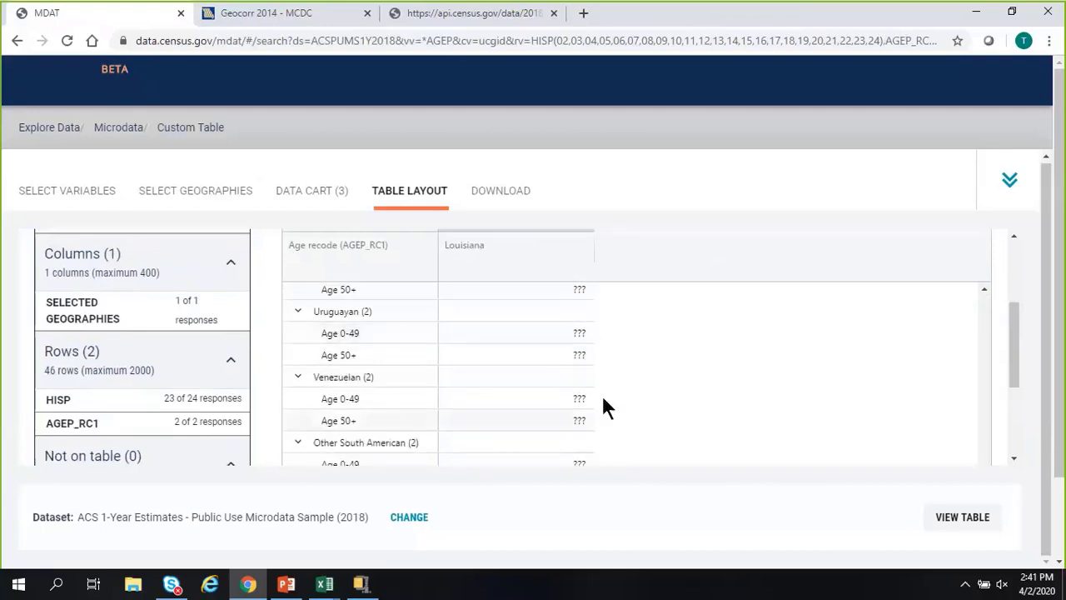
{"action": "scroll", "coordinate": [535, 408], "scroll_direction": "up", "scroll_amount": 12}
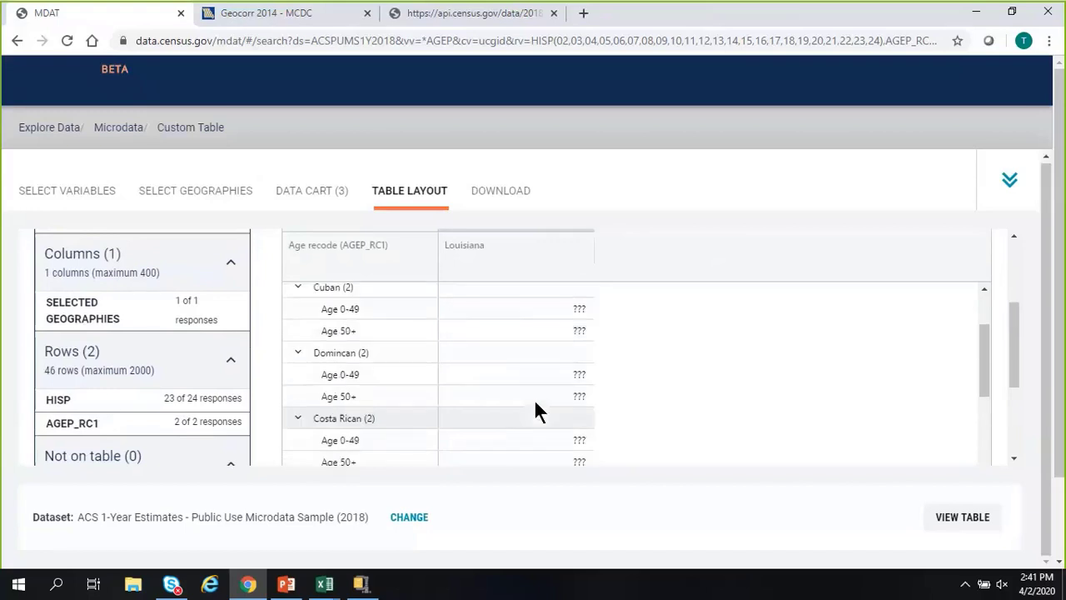
{"action": "scroll", "coordinate": [535, 403], "scroll_direction": "up", "scroll_amount": 2}
{"action": "scroll", "coordinate": [1007, 266], "scroll_direction": "down", "scroll_amount": 1}
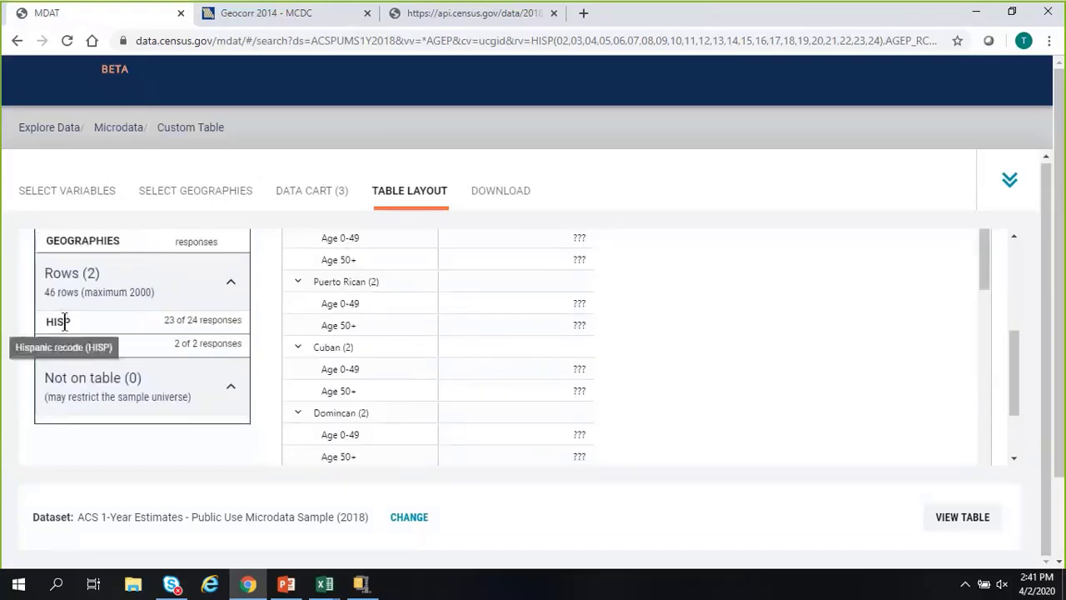
{"action": "left_click_drag", "start_coordinate": [64, 321], "coordinate": [73, 398]}
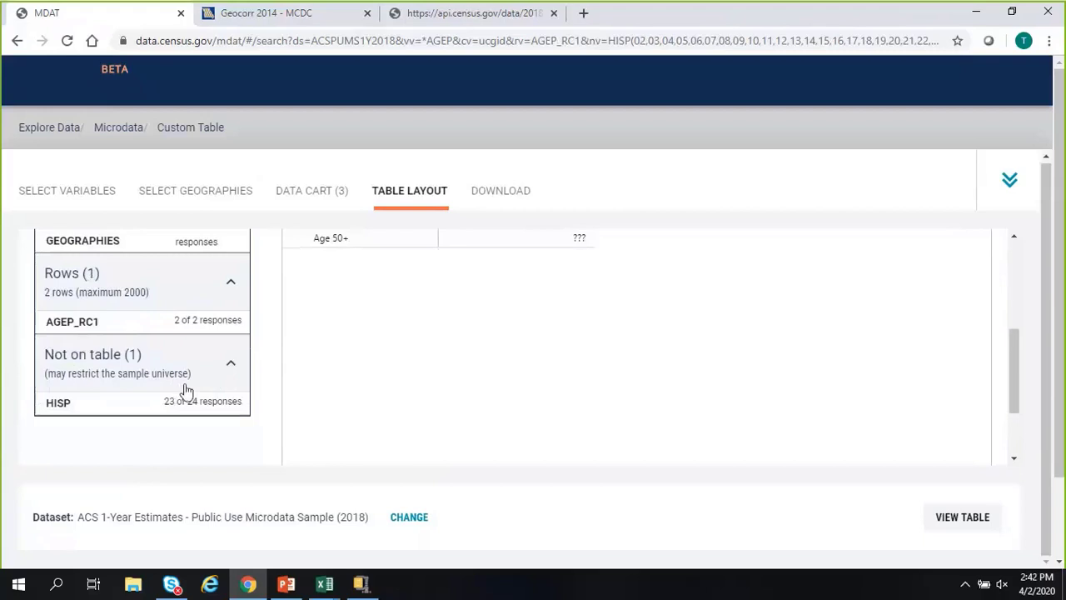
{"action": "scroll", "coordinate": [328, 345], "scroll_direction": "up", "scroll_amount": 2}
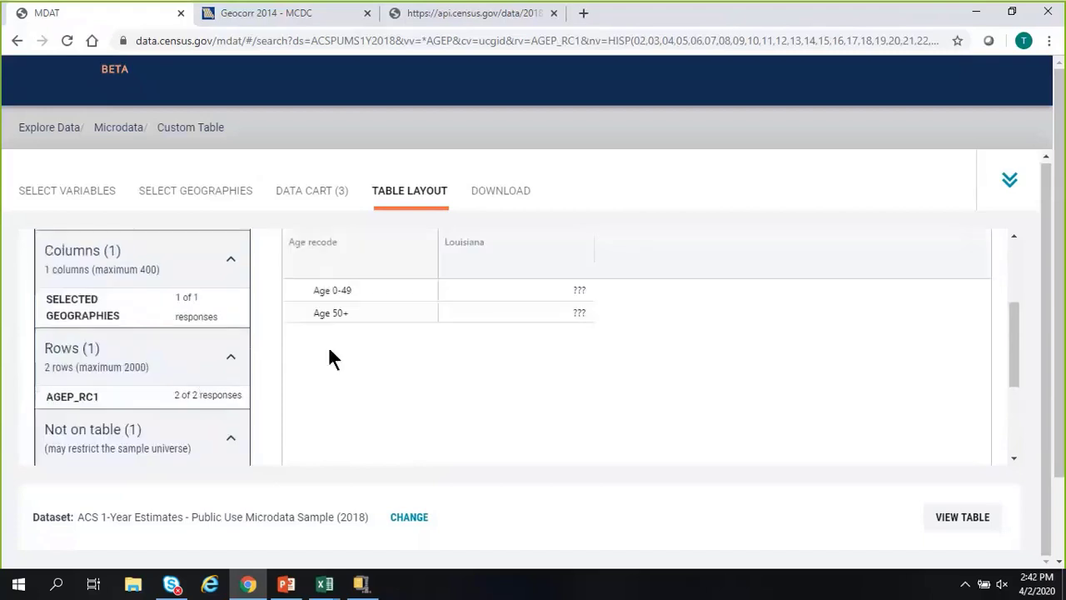
{"action": "scroll", "coordinate": [457, 363], "scroll_direction": "up", "scroll_amount": 1}
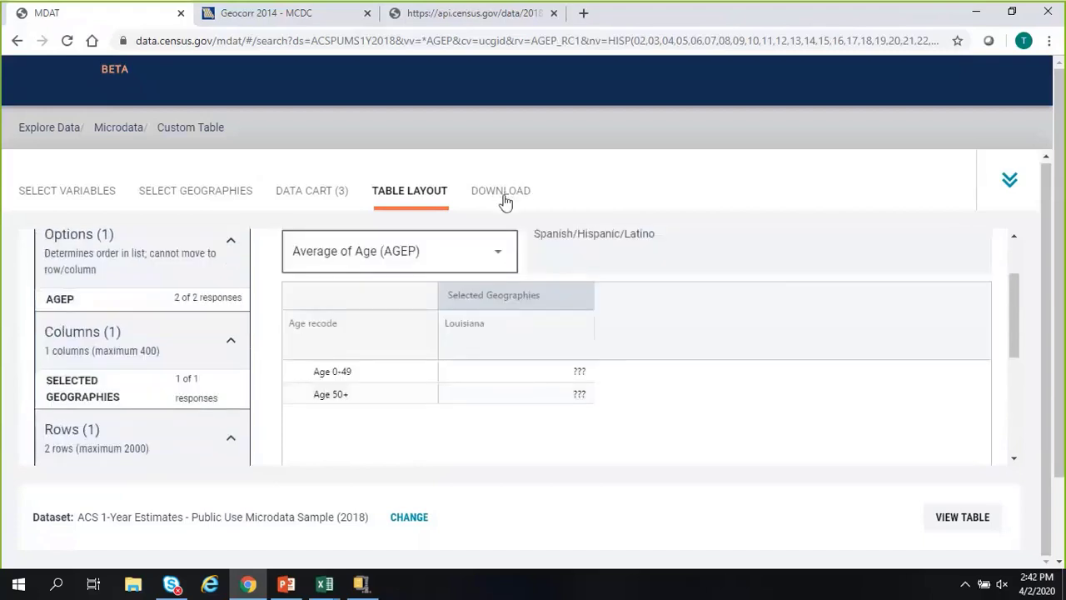
Step: View the finished custom table, set its cell values to Count and review the resulting age rows for Louisiana
{"action": "left_click", "coordinate": [962, 516]}
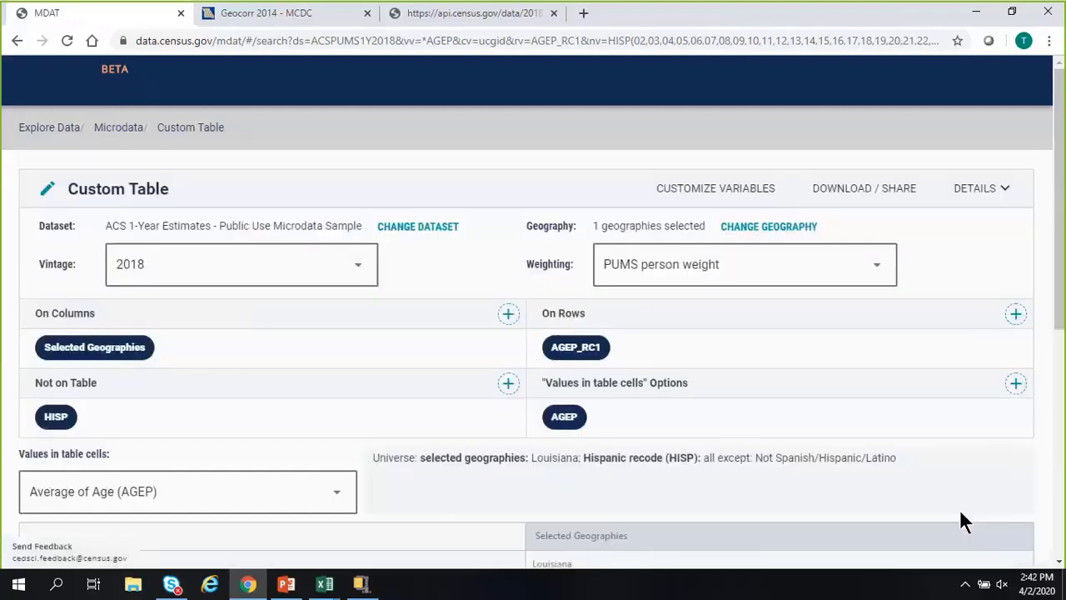
{"action": "scroll", "coordinate": [917, 495], "scroll_direction": "down", "scroll_amount": 3}
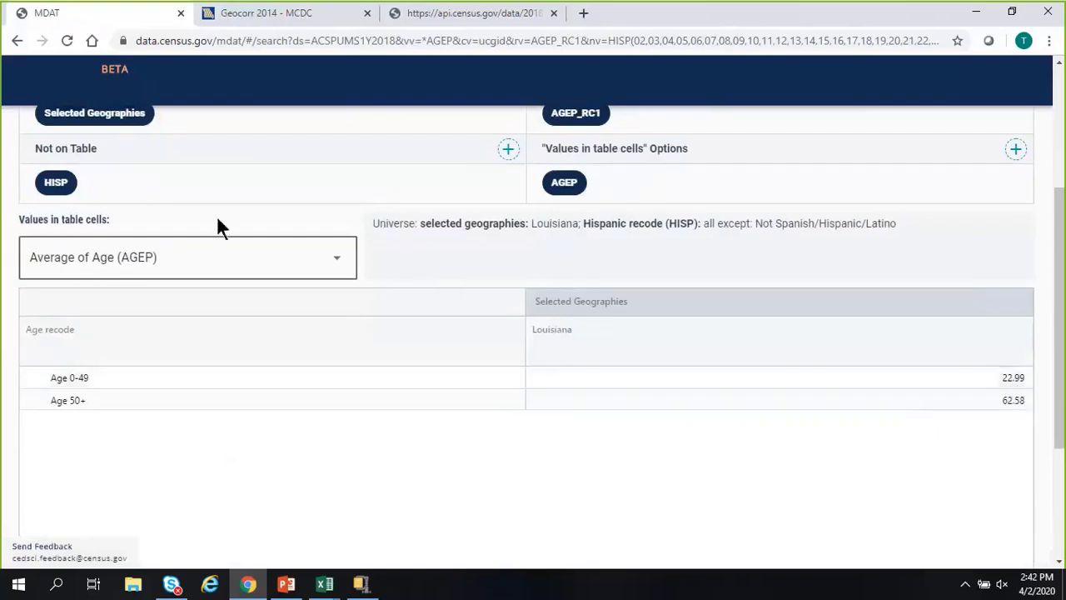
{"action": "left_click", "coordinate": [181, 264]}
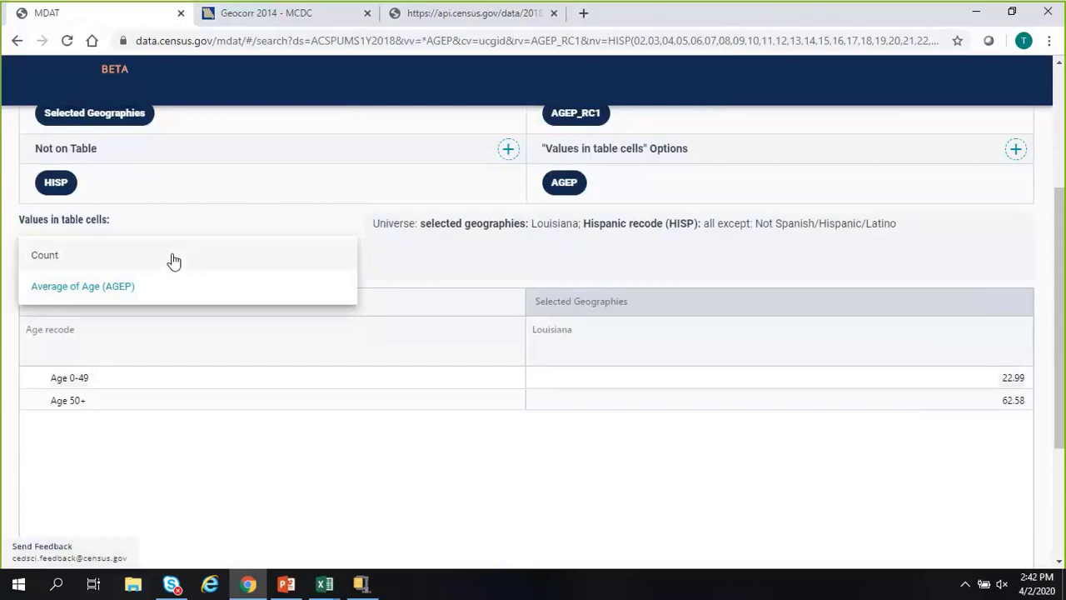
{"action": "left_click", "coordinate": [173, 260]}
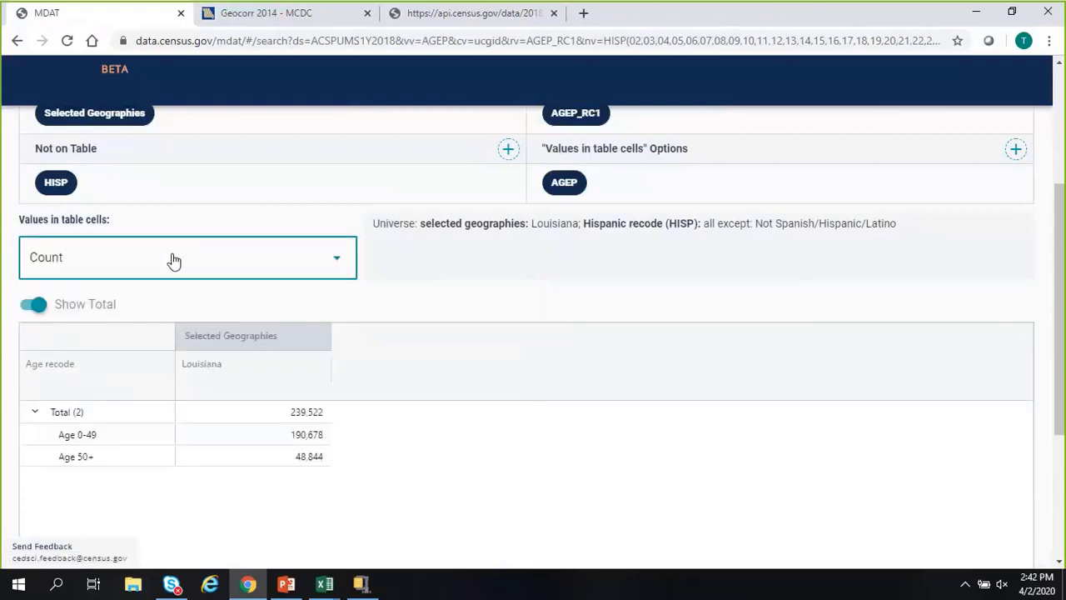
{"action": "scroll", "coordinate": [173, 261], "scroll_direction": "down", "scroll_amount": 1}
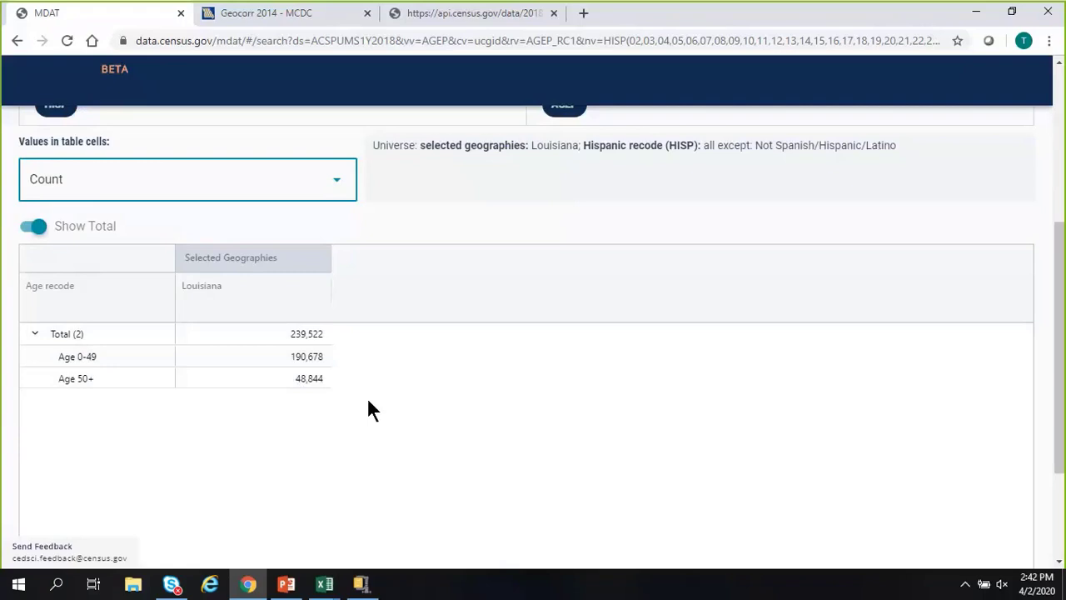
{"action": "scroll", "coordinate": [366, 398], "scroll_direction": "up", "scroll_amount": 2}
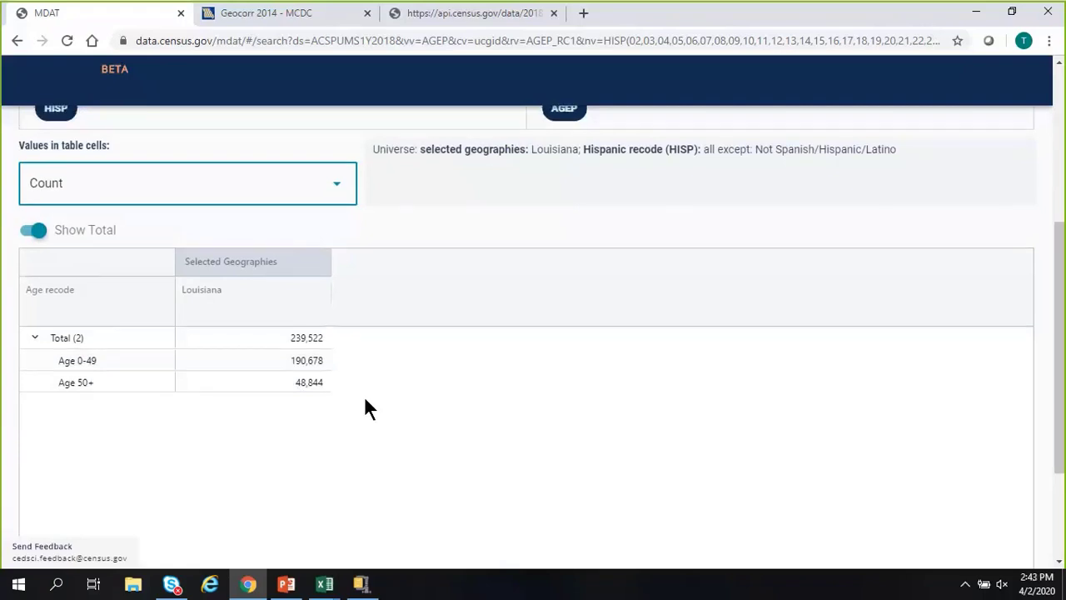
{"action": "scroll", "coordinate": [364, 396], "scroll_direction": "up", "scroll_amount": 3}
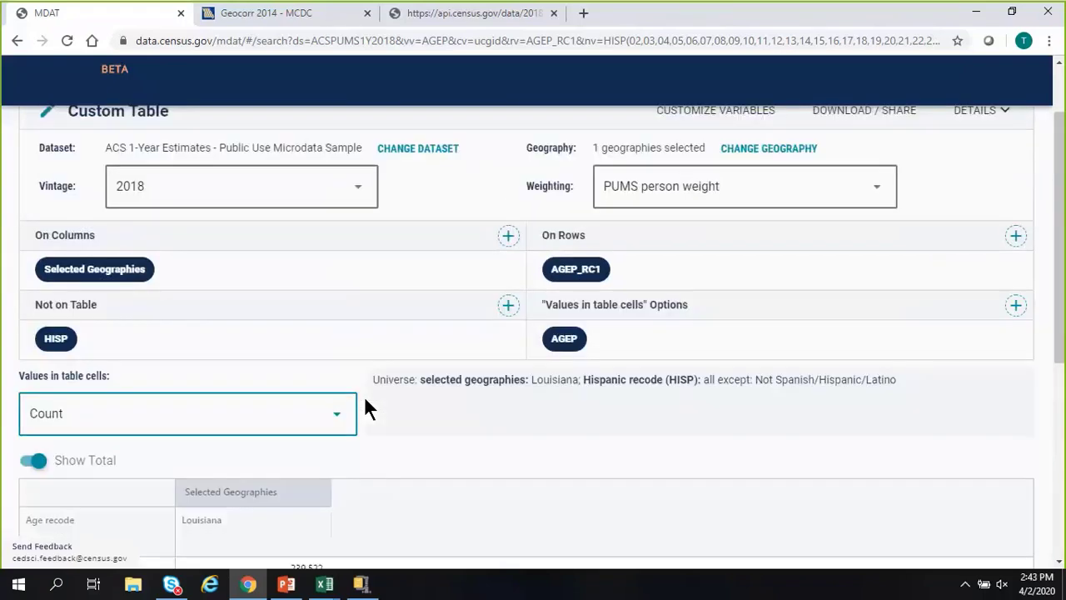
{"action": "scroll", "coordinate": [353, 462], "scroll_direction": "up", "scroll_amount": 2}
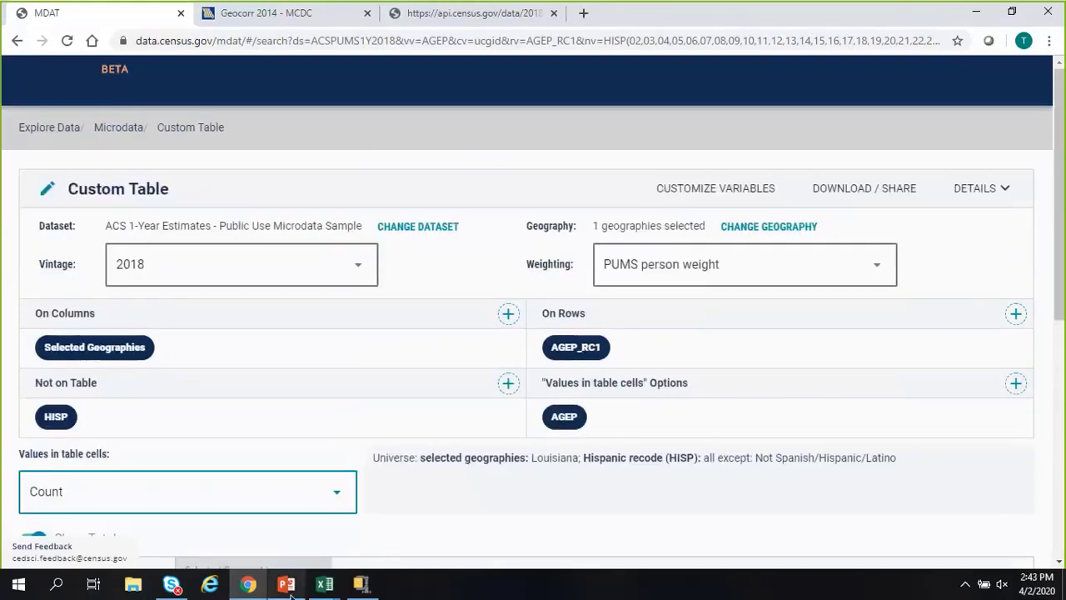
Step: Switch to the MDAT Public Webinar presentation in PowerPoint and start the slide show from slide 33
{"action": "mouse_move", "coordinate": [289, 590]}
{"action": "left_click", "coordinate": [296, 544]}
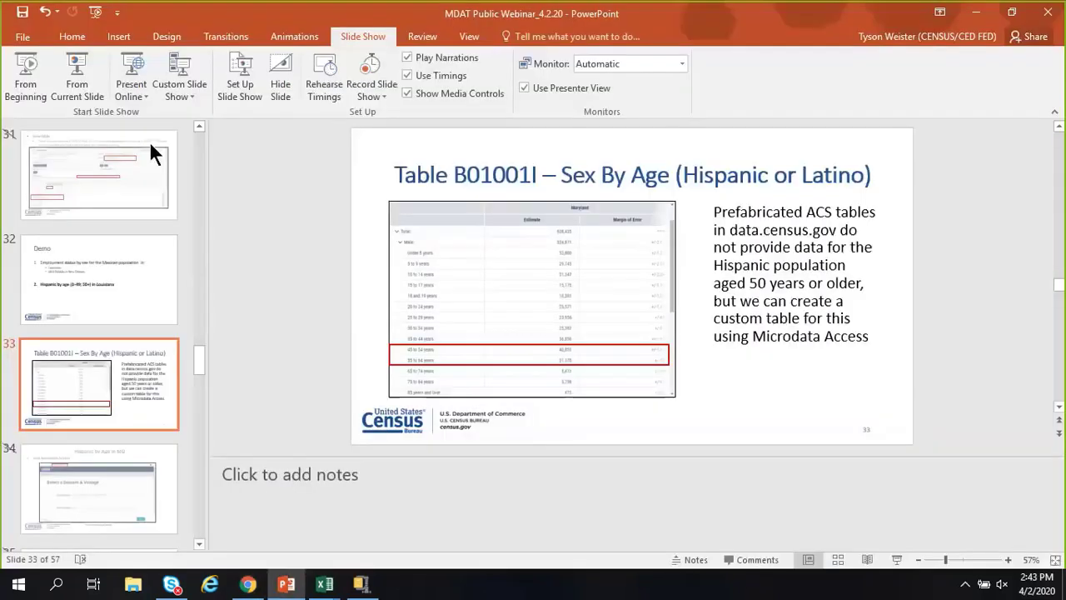
{"action": "left_click", "coordinate": [84, 69]}
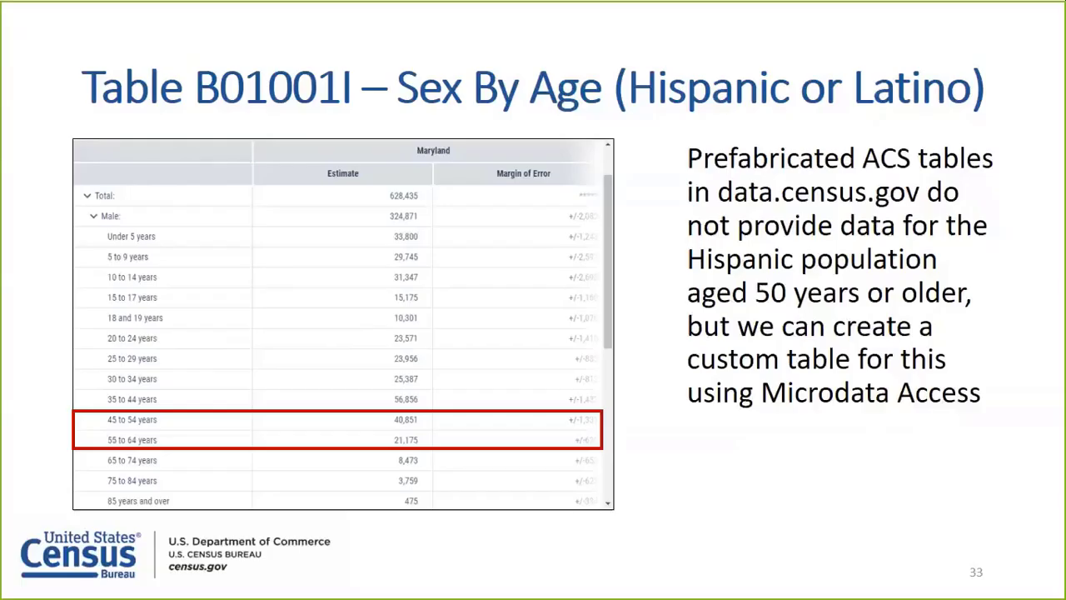
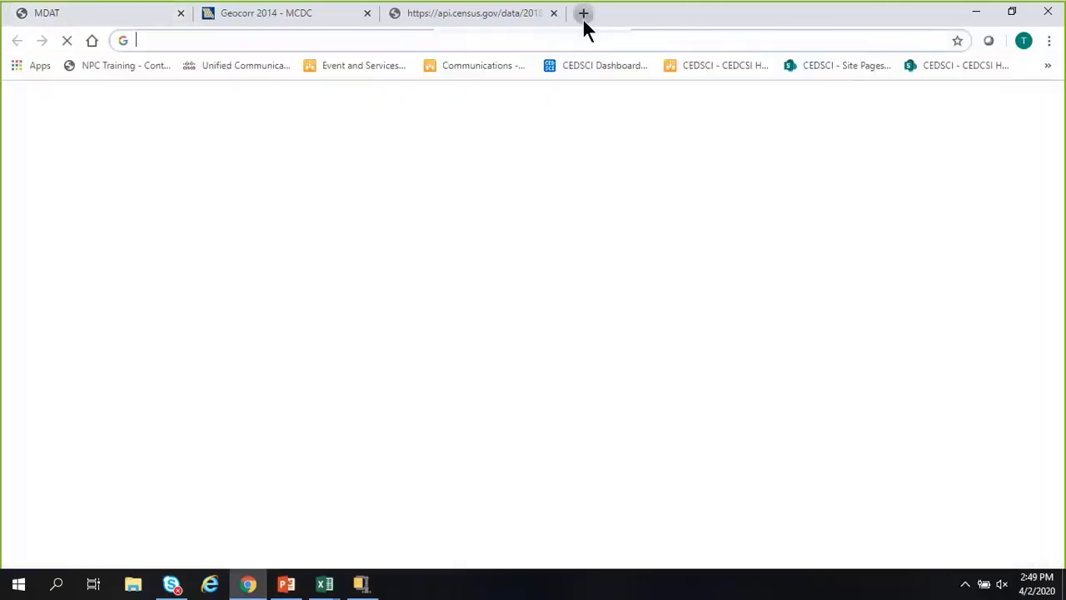
Step: Open the American Community Survey page at census.gov/acs in a new Chrome tab
{"action": "type", "text": "census.gov/d"}
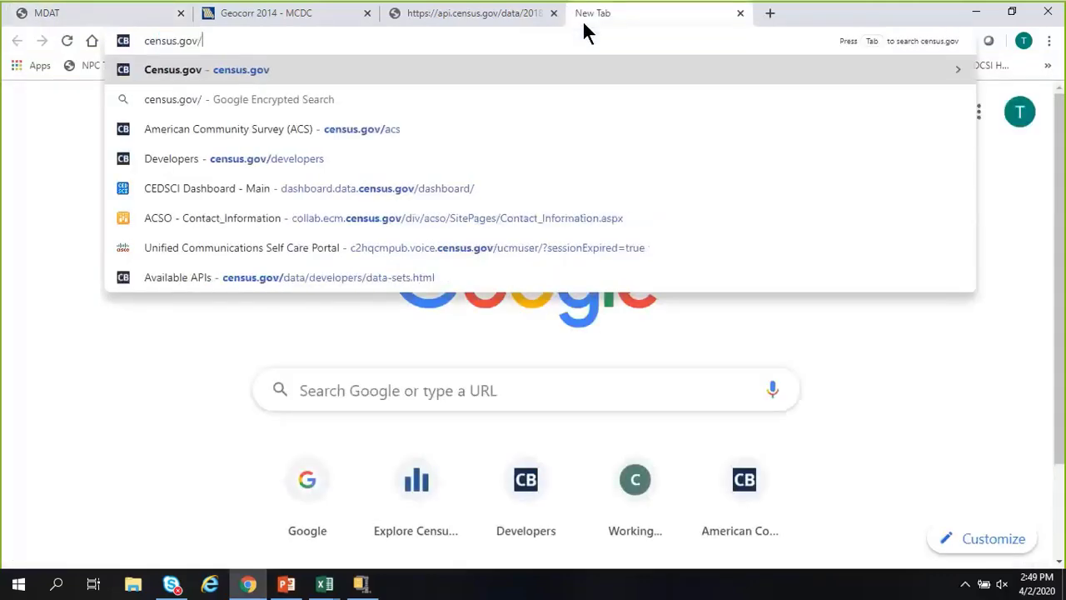
{"action": "key", "text": "BackSpace"}
{"action": "key", "text": "BackSpace"}
{"action": "type", "text": "a"}
{"action": "key", "text": "Return"}
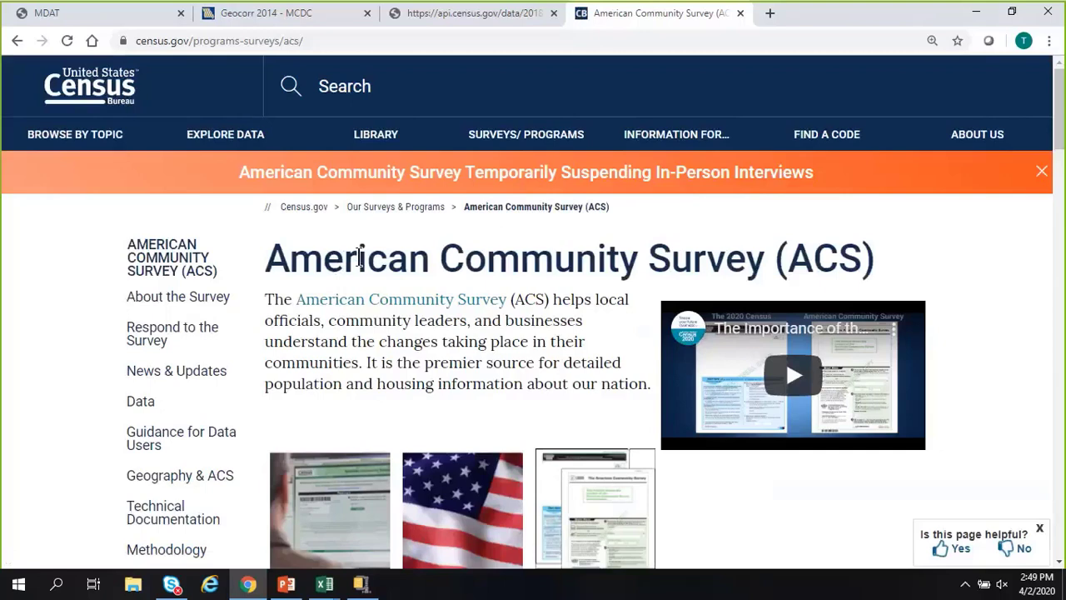
Step: Go to the survey's Technical Documentation page and open the PUMS Documentation page from it
{"action": "scroll", "coordinate": [360, 256], "scroll_direction": "down", "scroll_amount": 1}
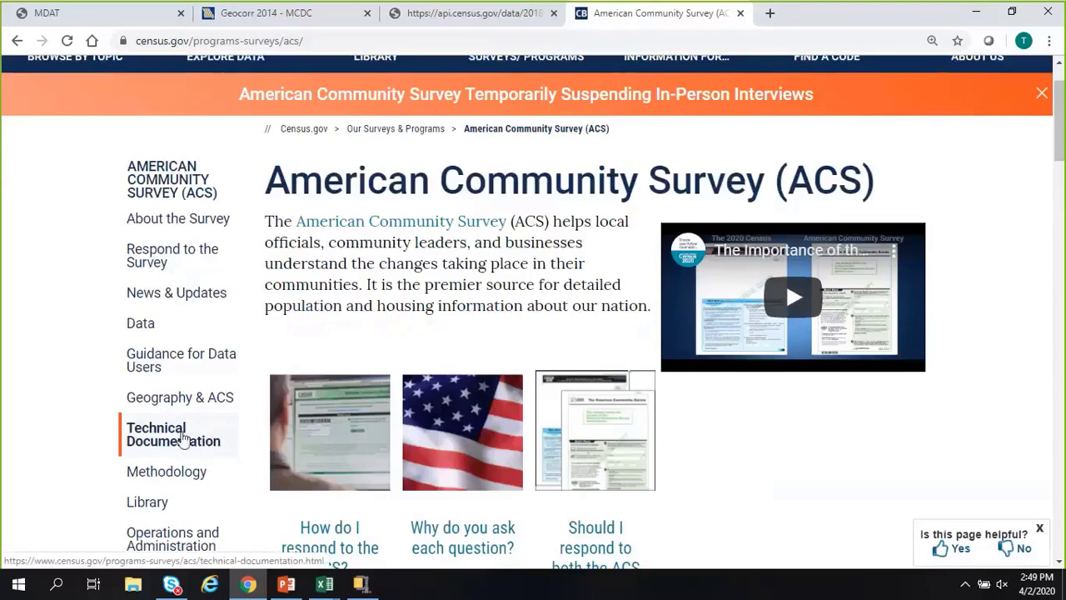
{"action": "left_click", "coordinate": [183, 438]}
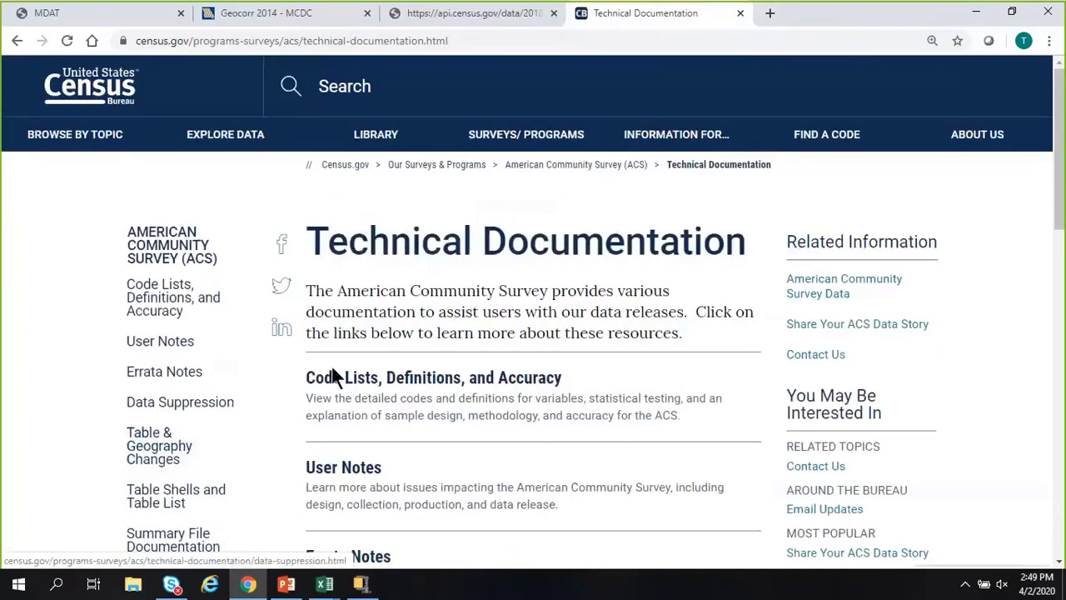
{"action": "scroll", "coordinate": [332, 376], "scroll_direction": "down", "scroll_amount": 5}
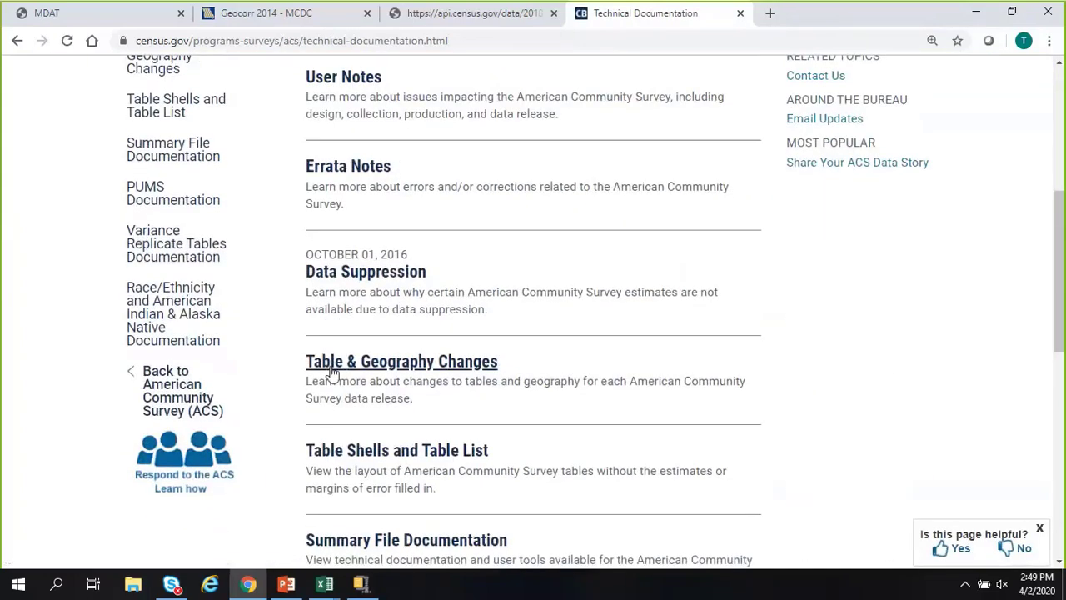
{"action": "scroll", "coordinate": [331, 377], "scroll_direction": "down", "scroll_amount": 3}
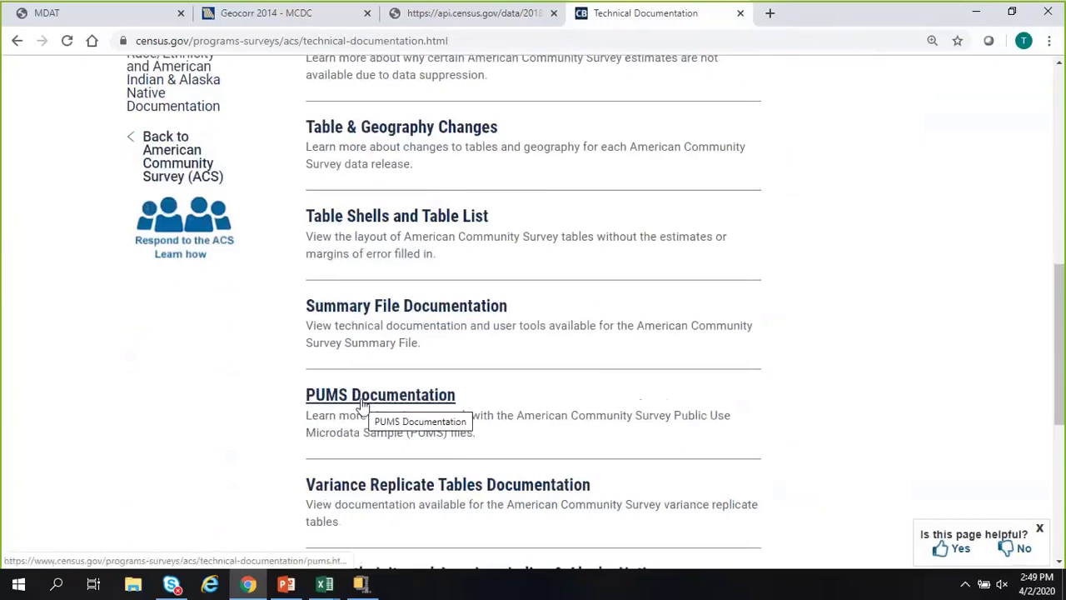
{"action": "left_click", "coordinate": [363, 400]}
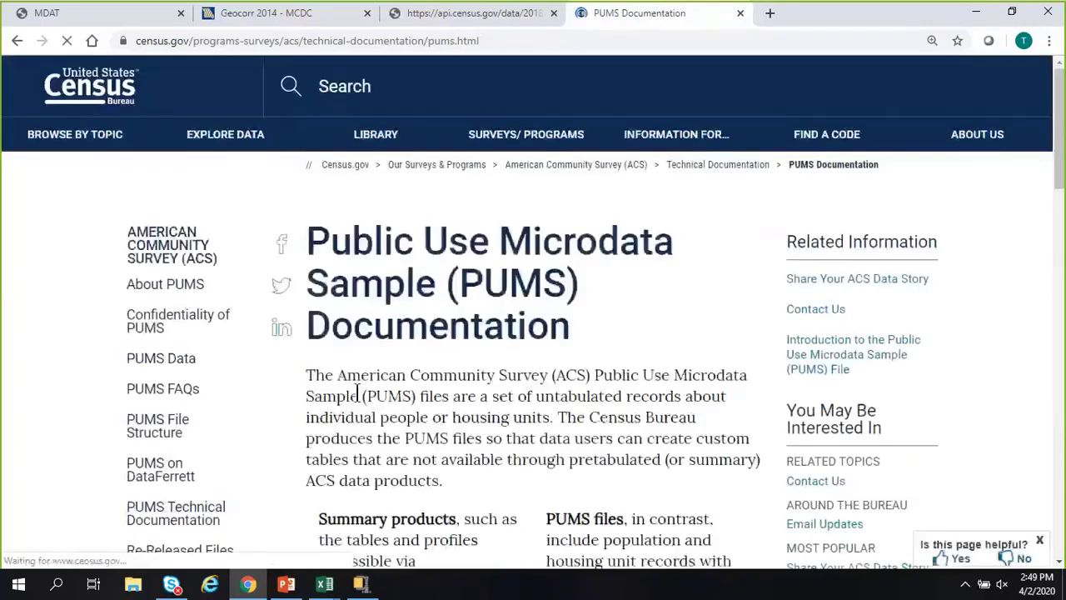
Step: Open the PUMS Technical Documentation page and find the PUMS Data Dictionary section
{"action": "scroll", "coordinate": [358, 401], "scroll_direction": "down", "scroll_amount": 2}
{"action": "left_click", "coordinate": [189, 358]}
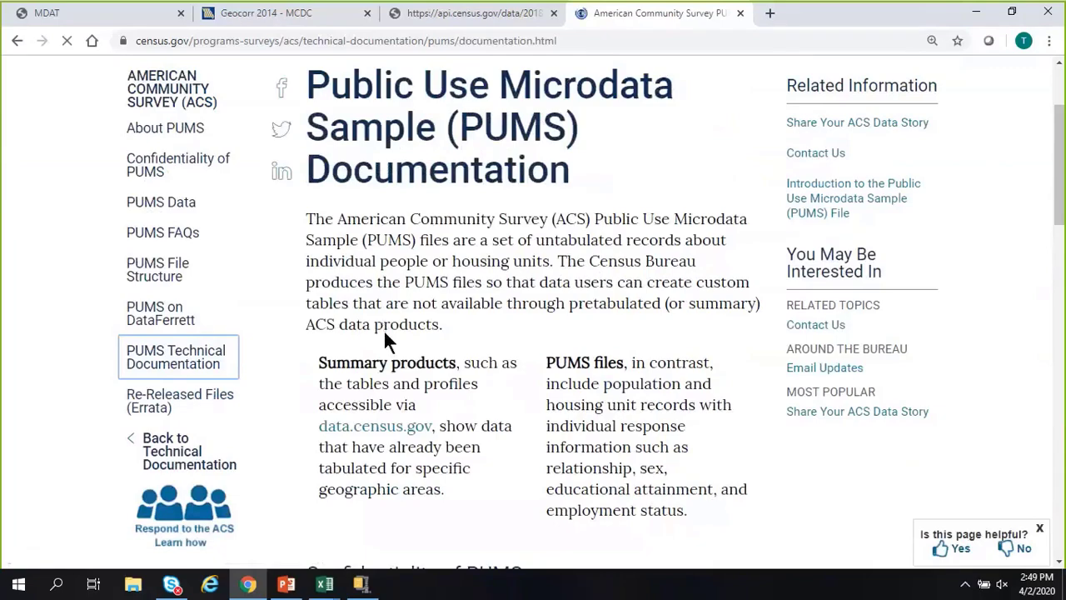
{"action": "scroll", "coordinate": [383, 329], "scroll_direction": "down", "scroll_amount": 8}
{"action": "scroll", "coordinate": [386, 336], "scroll_direction": "down", "scroll_amount": 6}
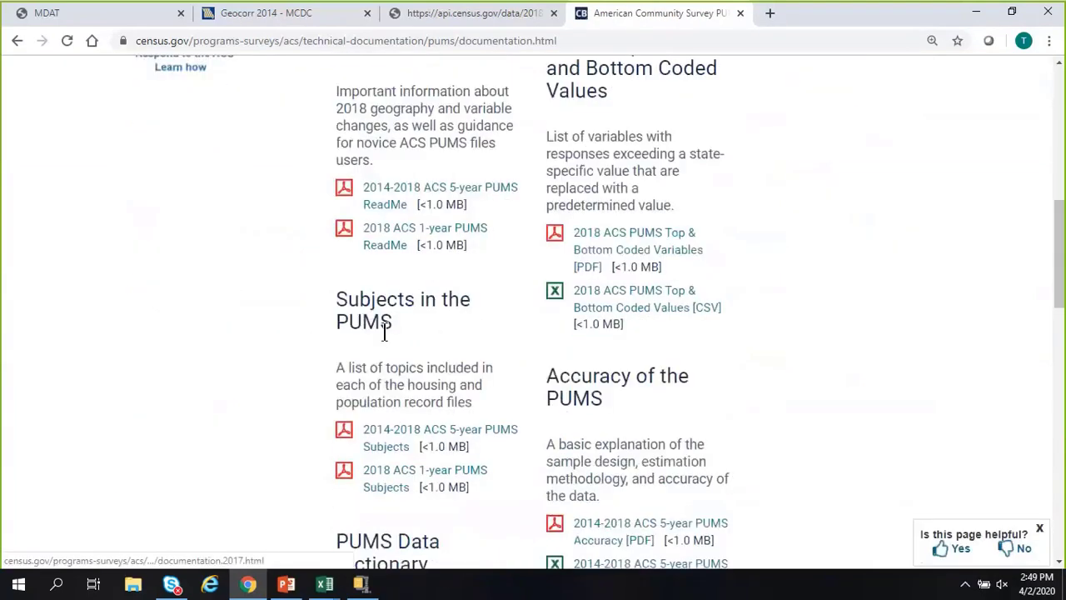
{"action": "scroll", "coordinate": [383, 331], "scroll_direction": "down", "scroll_amount": 1}
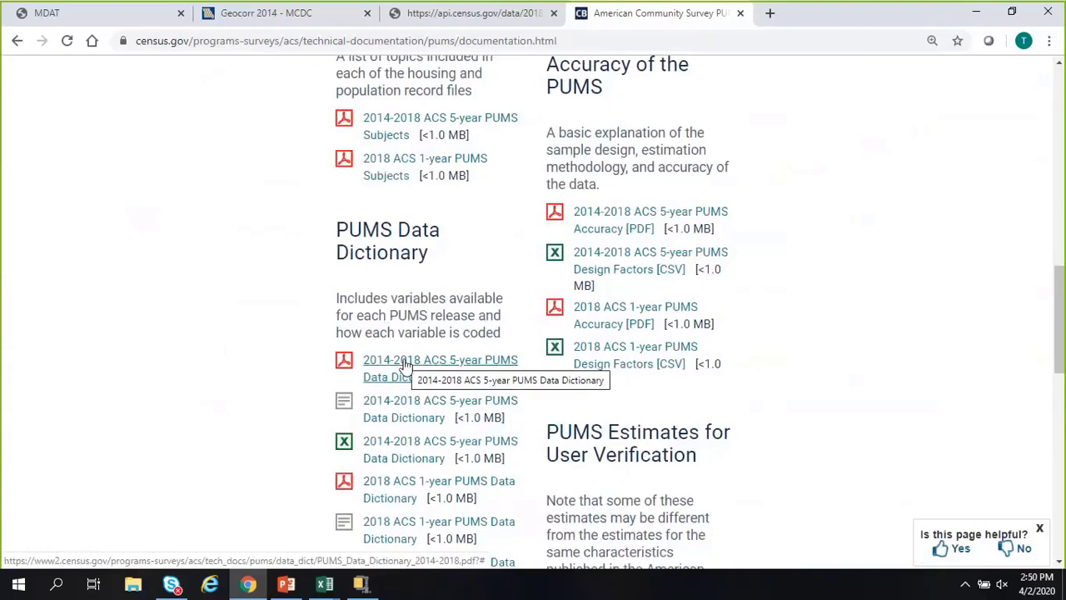
Step: Open the PDF of the 2018 ACS 1-year PUMS Data Dictionary in a new browser tab and switch to it
{"action": "right_click", "coordinate": [403, 491]}
{"action": "left_click", "coordinate": [366, 387]}
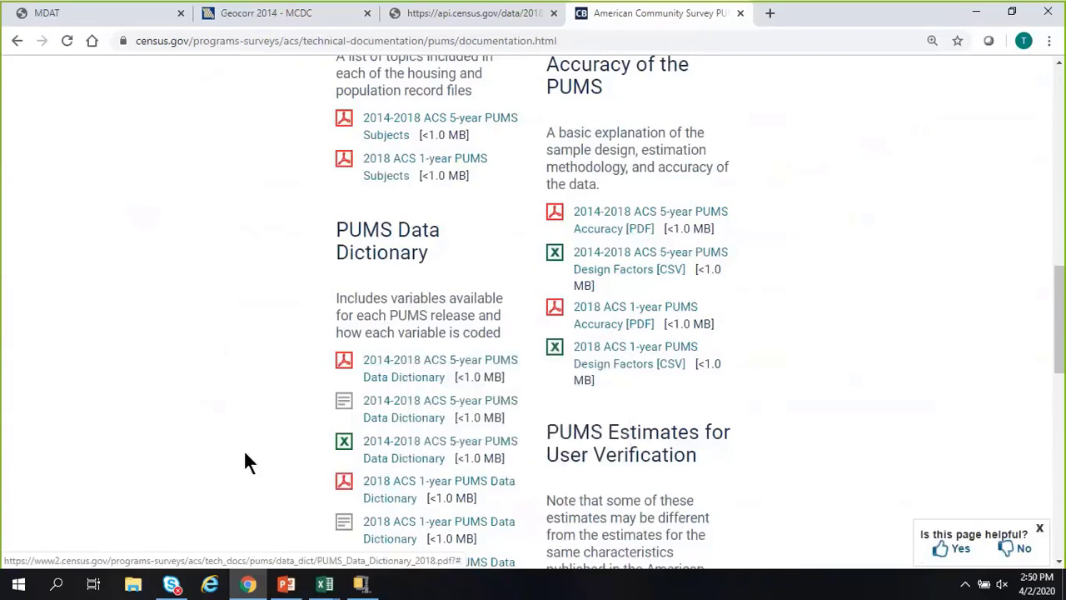
{"action": "scroll", "coordinate": [244, 453], "scroll_direction": "down", "scroll_amount": 2}
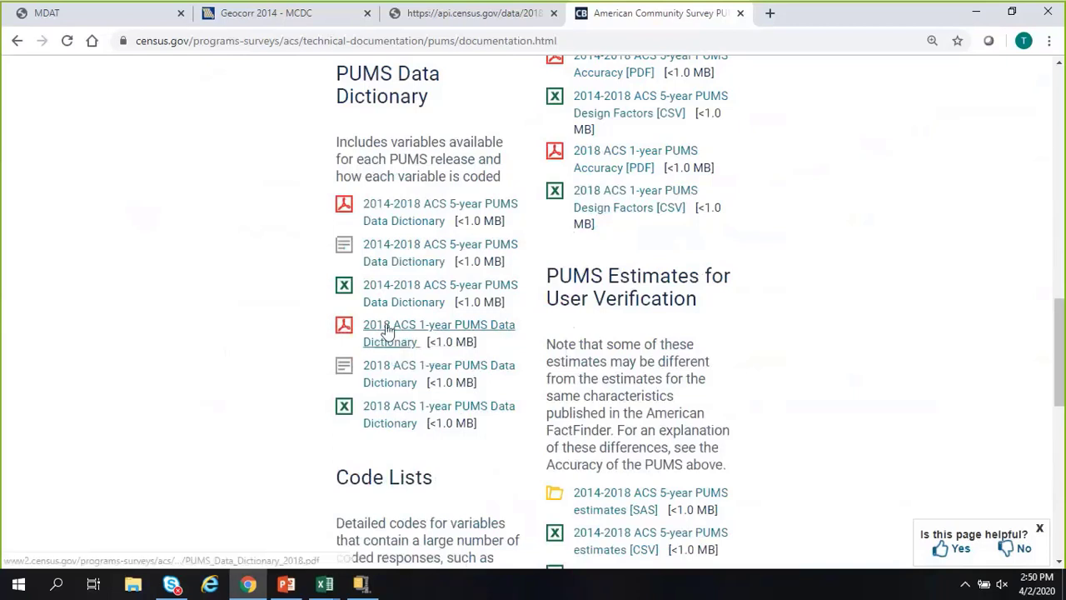
{"action": "right_click", "coordinate": [387, 331]}
{"action": "left_click", "coordinate": [433, 336]}
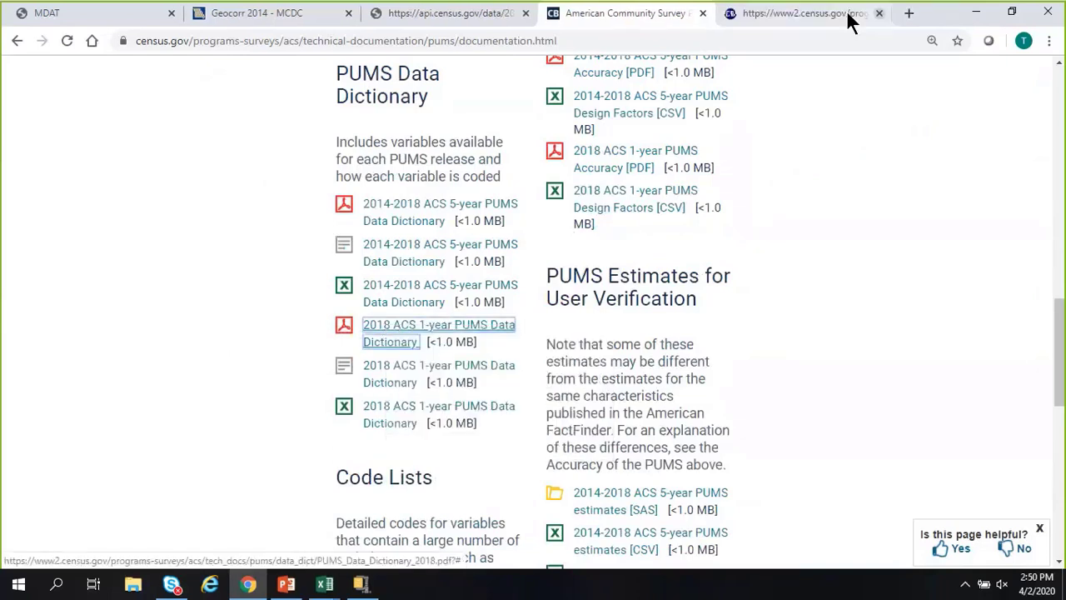
{"action": "left_click", "coordinate": [794, 15]}
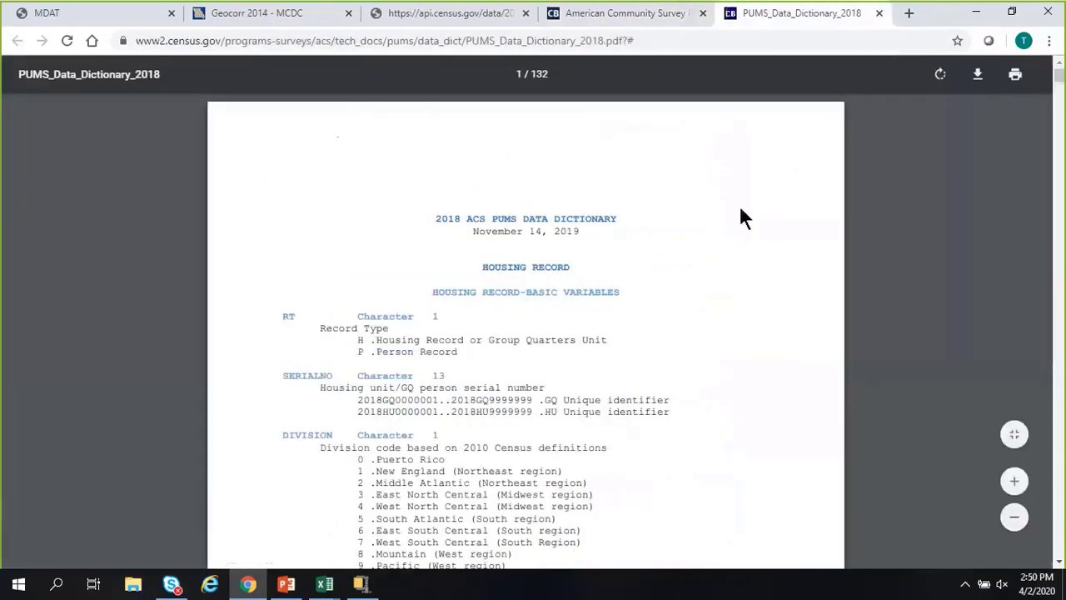
Step: Search the data dictionary for "esr" and step through the matches to the ESR variable's own entry
{"action": "scroll", "coordinate": [624, 317], "scroll_direction": "down", "scroll_amount": 1}
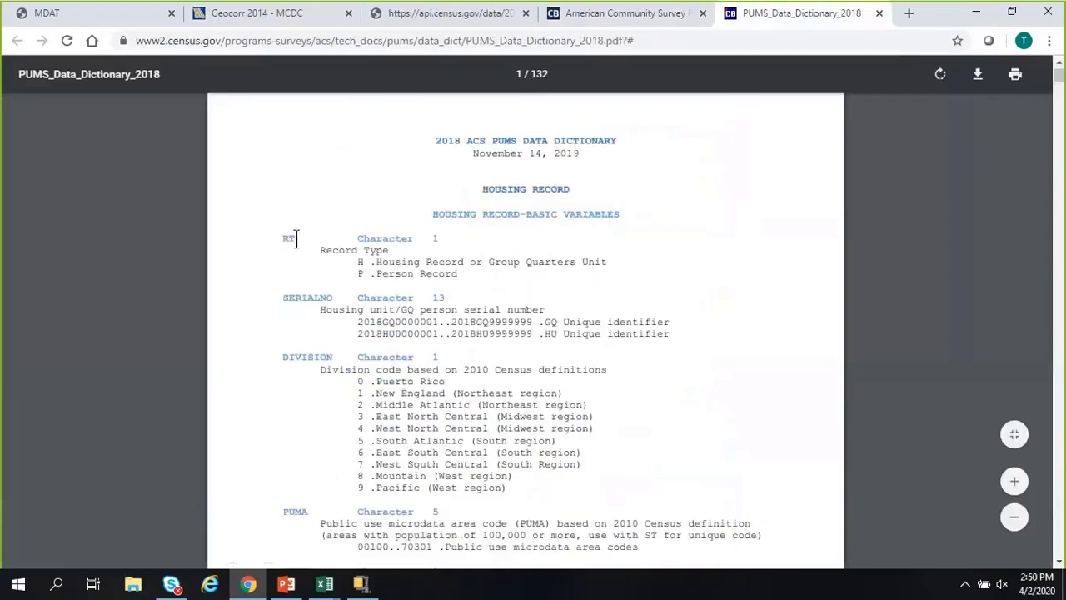
{"action": "scroll", "coordinate": [331, 302], "scroll_direction": "down", "scroll_amount": 1}
{"action": "key", "text": "ctrl+f"}
{"action": "type", "text": "e"}
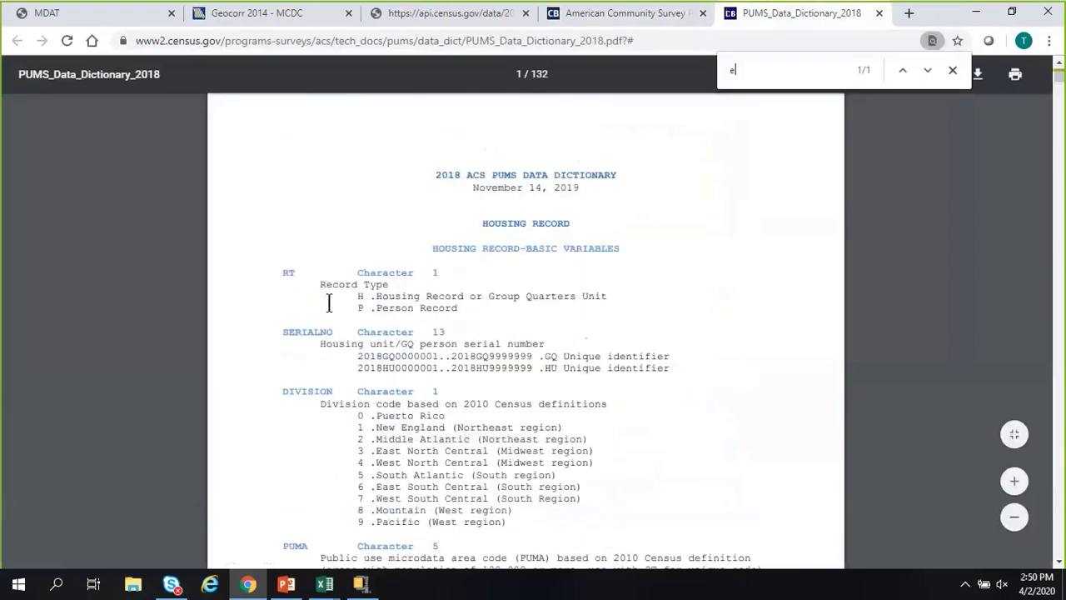
{"action": "type", "text": "sr"}
{"action": "key", "text": "Return"}
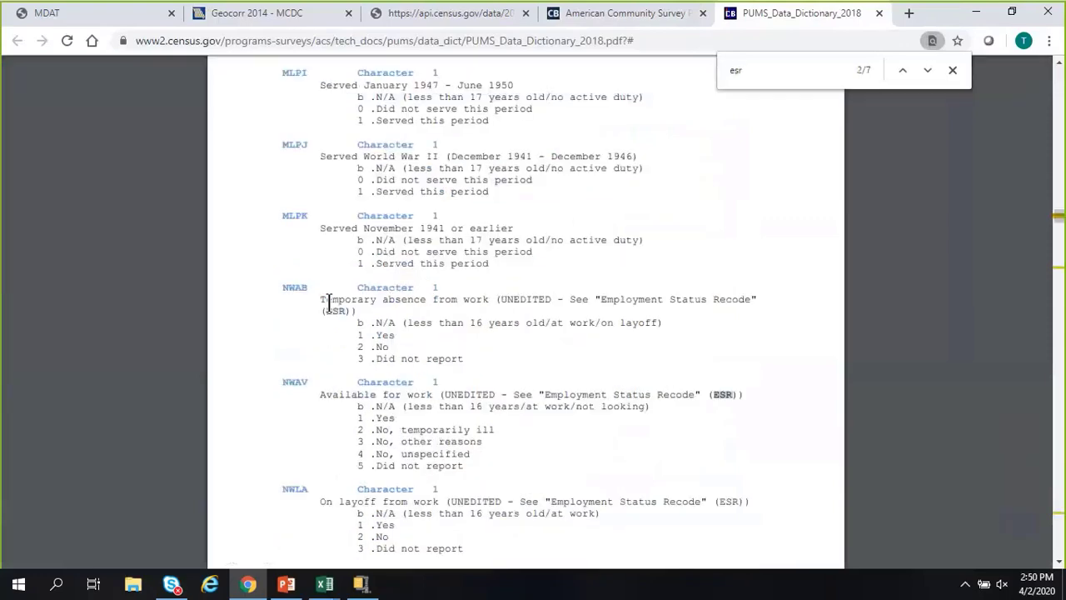
{"action": "key", "text": "Return"}
{"action": "key", "text": "Return"}
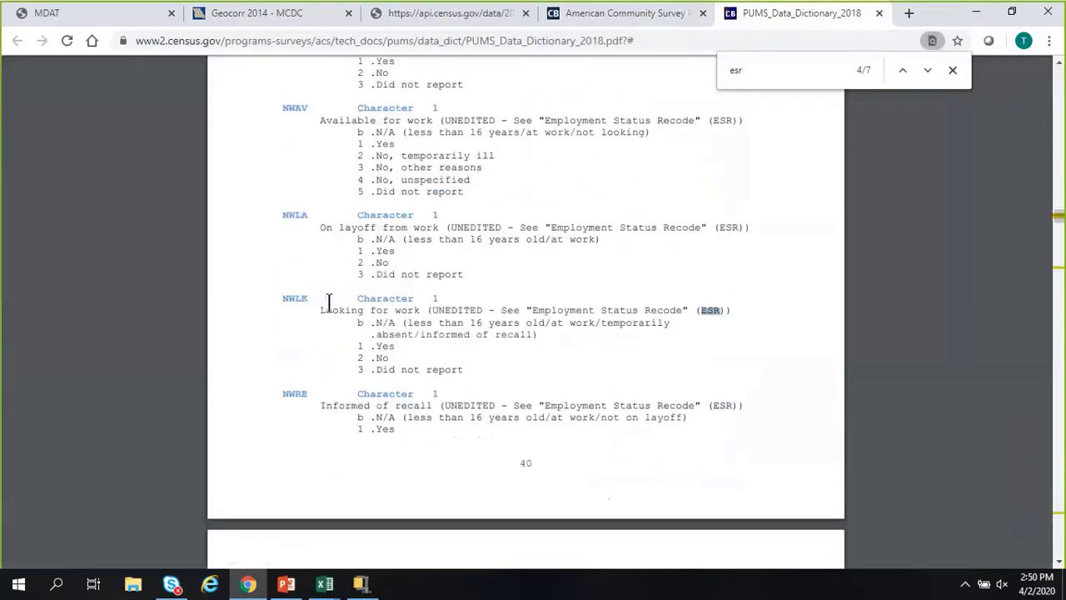
{"action": "key", "text": "Return"}
{"action": "key", "text": "Return"}
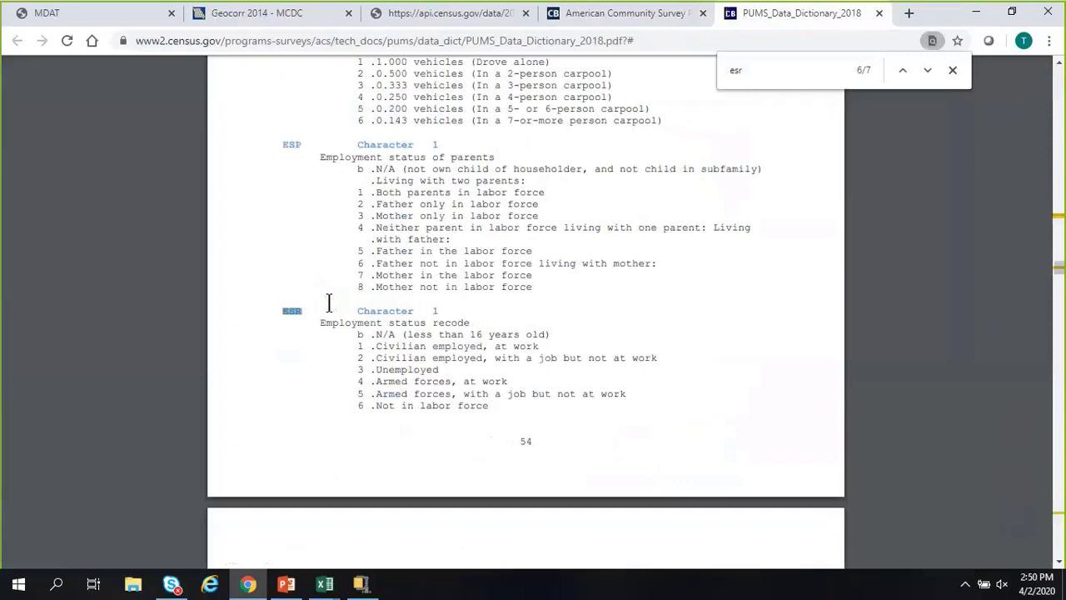
Step: Highlight the ESR entry's variable name, character length, "Employment status recode" description and list of value labels in turn
{"action": "scroll", "coordinate": [618, 260], "scroll_direction": "down", "scroll_amount": 1}
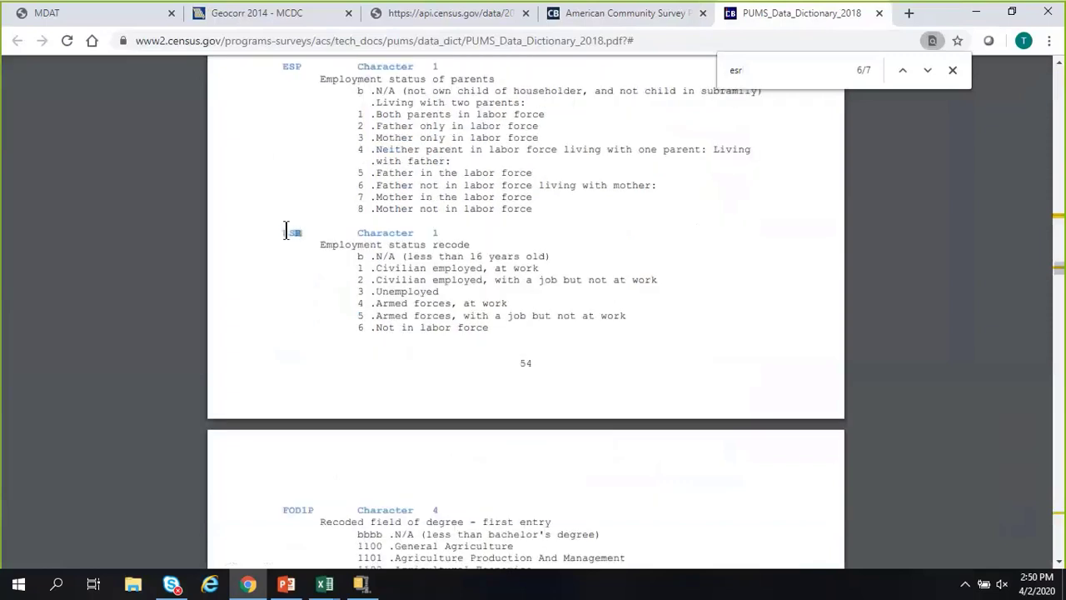
{"action": "double_click", "coordinate": [288, 232]}
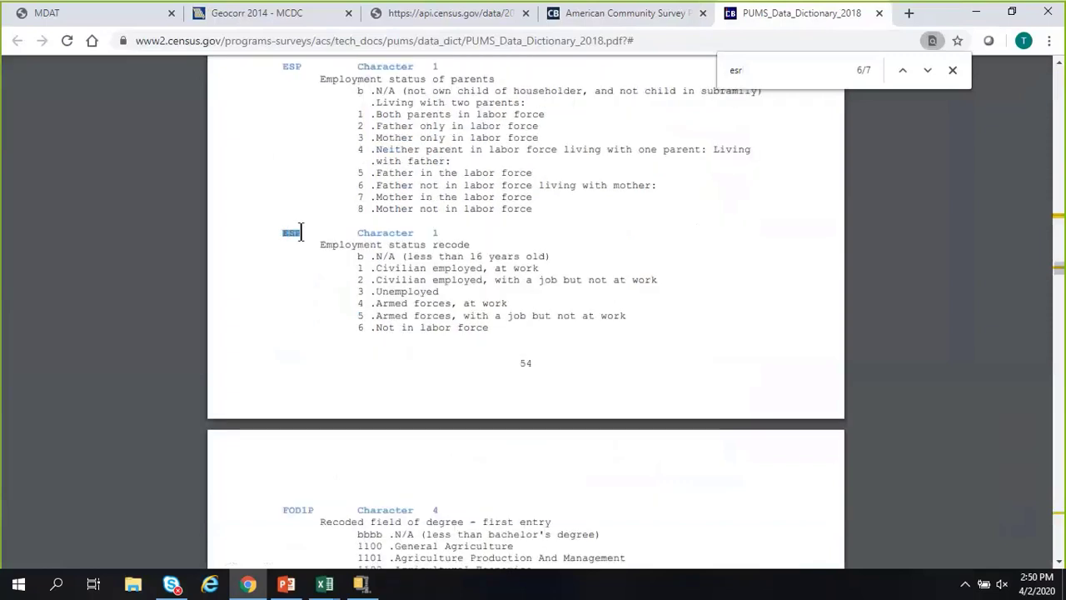
{"action": "left_click", "coordinate": [364, 227]}
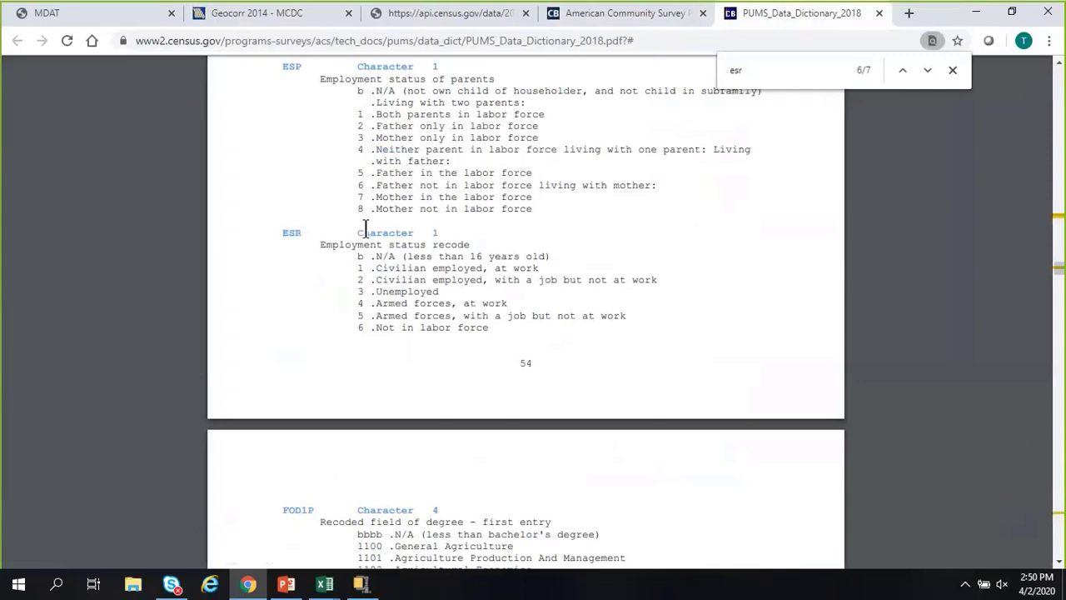
{"action": "left_click_drag", "start_coordinate": [364, 227], "coordinate": [442, 231]}
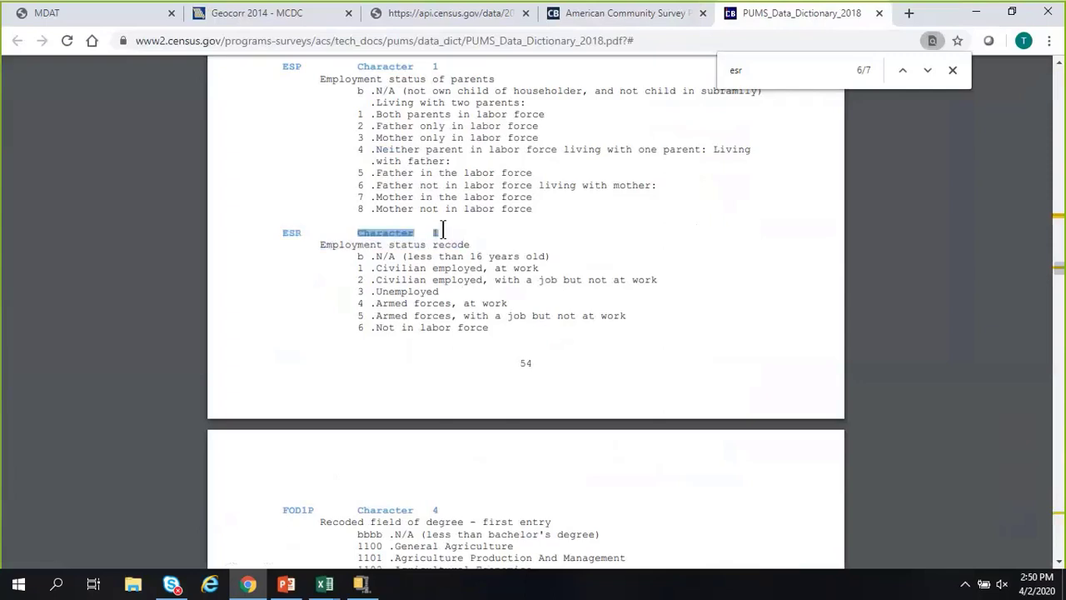
{"action": "left_click", "coordinate": [428, 233]}
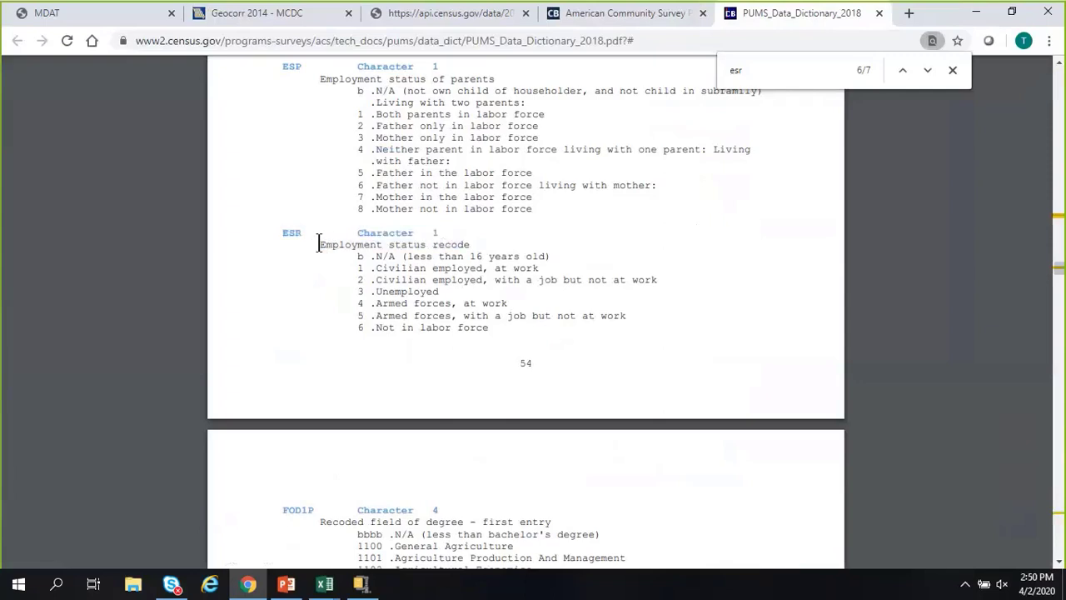
{"action": "left_click_drag", "start_coordinate": [320, 243], "coordinate": [476, 242]}
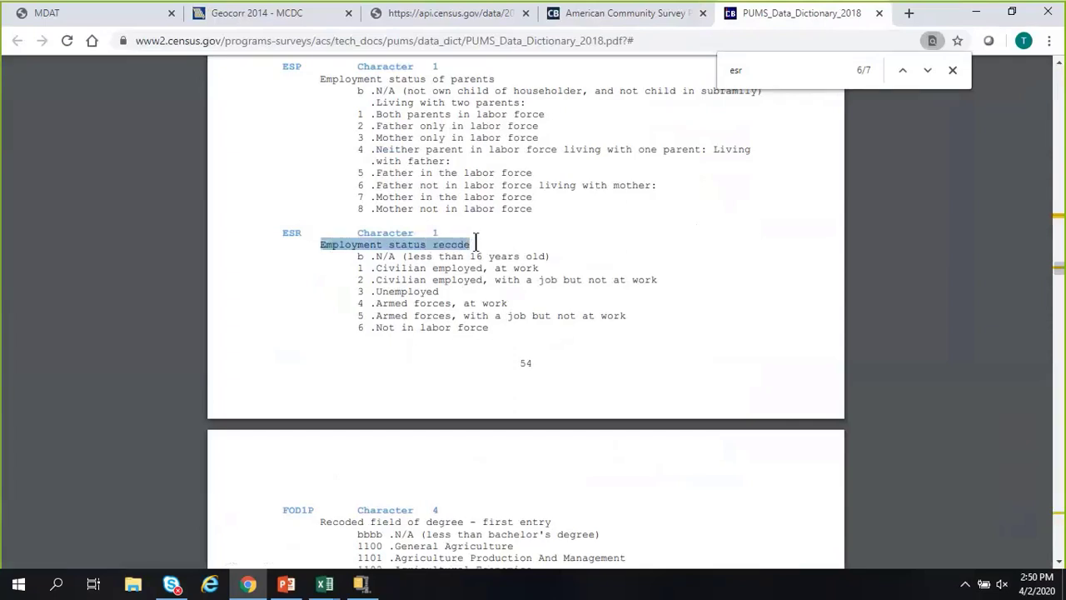
{"action": "left_click_drag", "start_coordinate": [370, 256], "coordinate": [491, 333]}
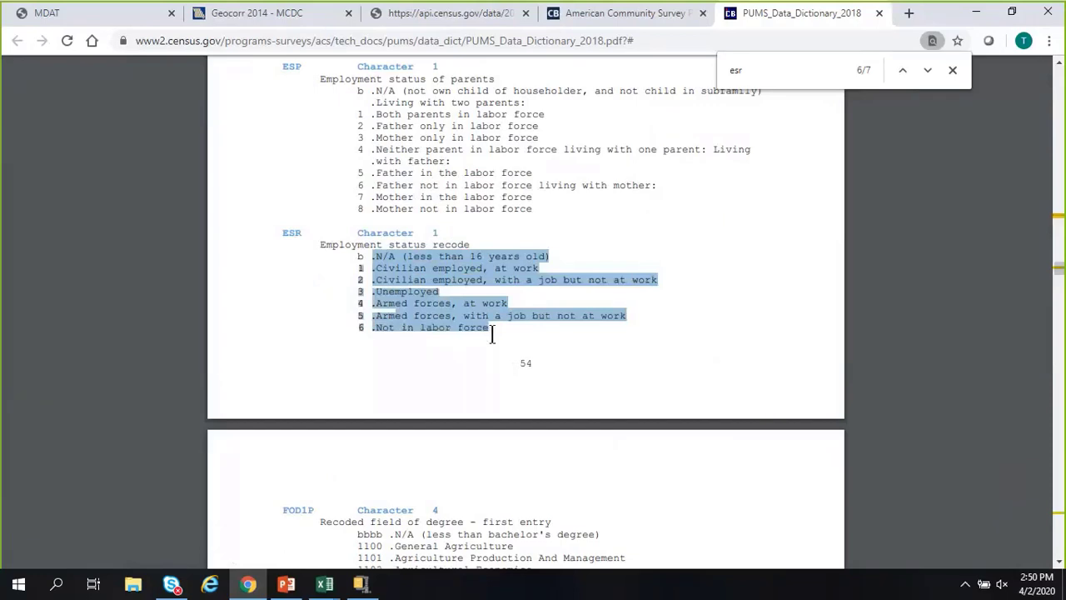
{"action": "left_click", "coordinate": [492, 333]}
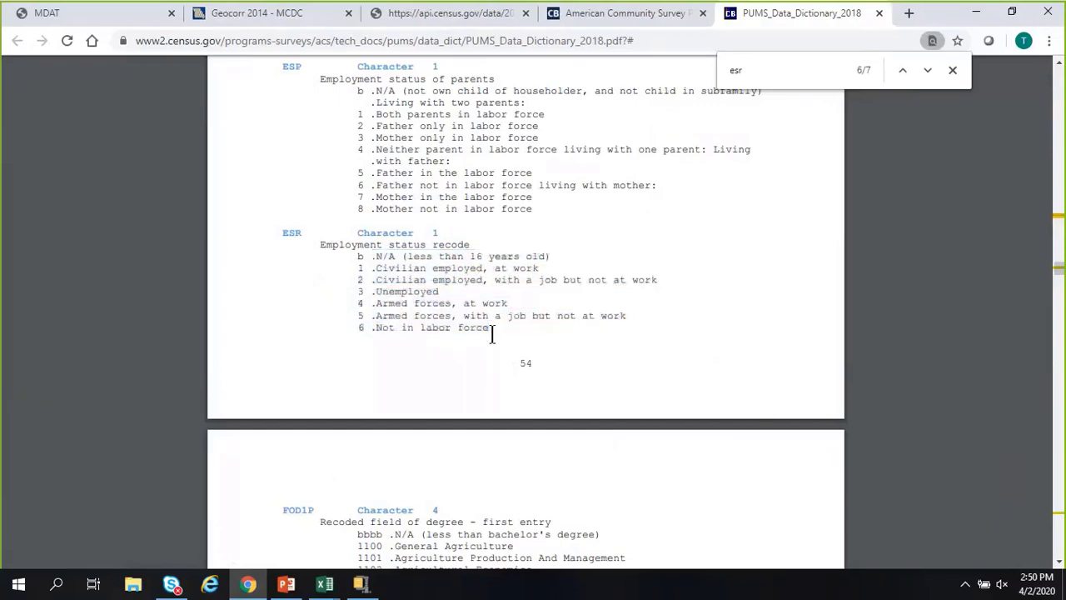
Step: Search the data dictionary for "mexican" and step through the matches to the Mexican Indian code
{"action": "left_click", "coordinate": [778, 66]}
{"action": "key", "text": "BackSpace"}
{"action": "key", "text": "BackSpace"}
{"action": "key", "text": "BackSpace"}
{"action": "type", "text": "me"}
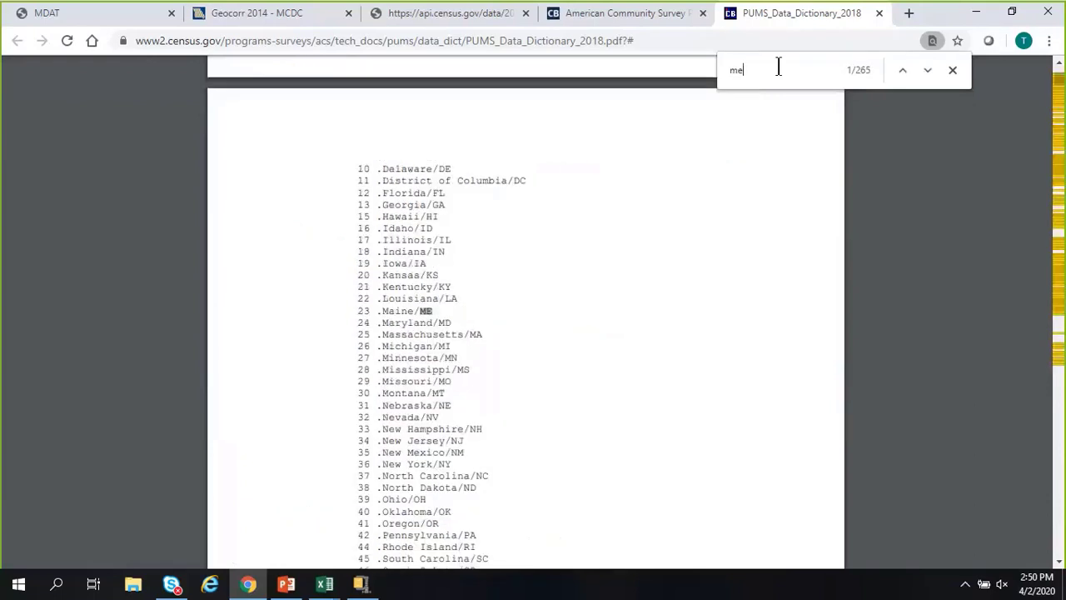
{"action": "type", "text": "xican"}
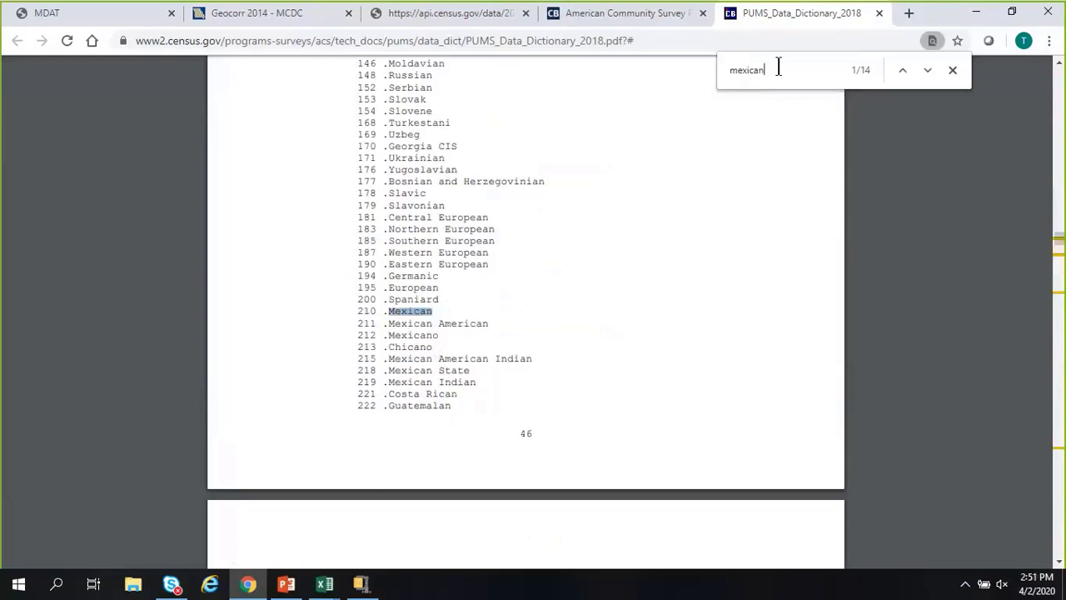
{"action": "key", "text": "Return"}
{"action": "key", "text": "Return"}
{"action": "key", "text": "Return"}
{"action": "key", "text": "Return"}
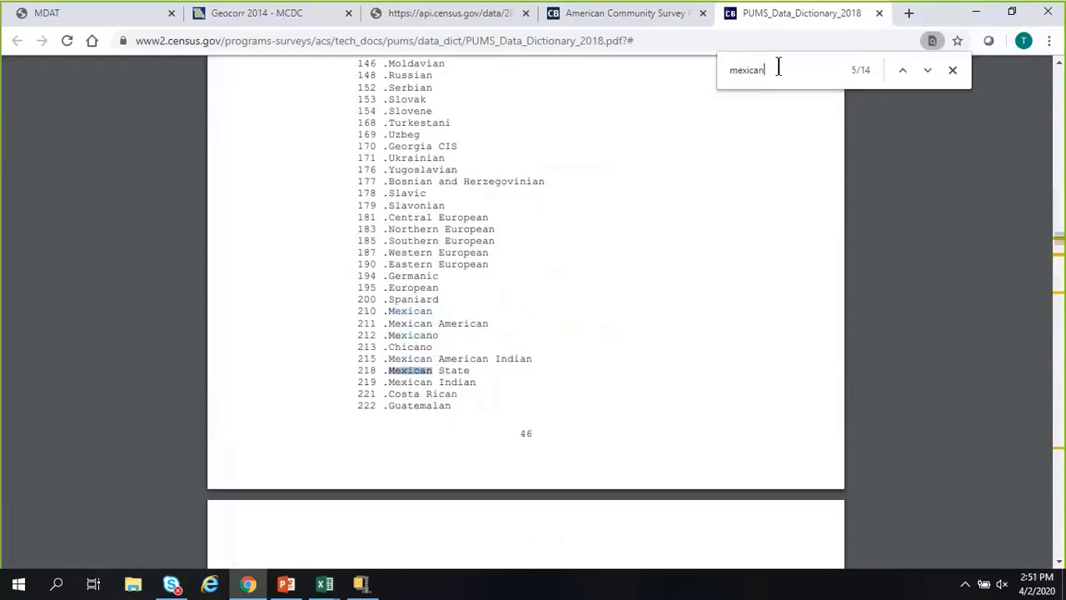
{"action": "key", "text": "Return"}
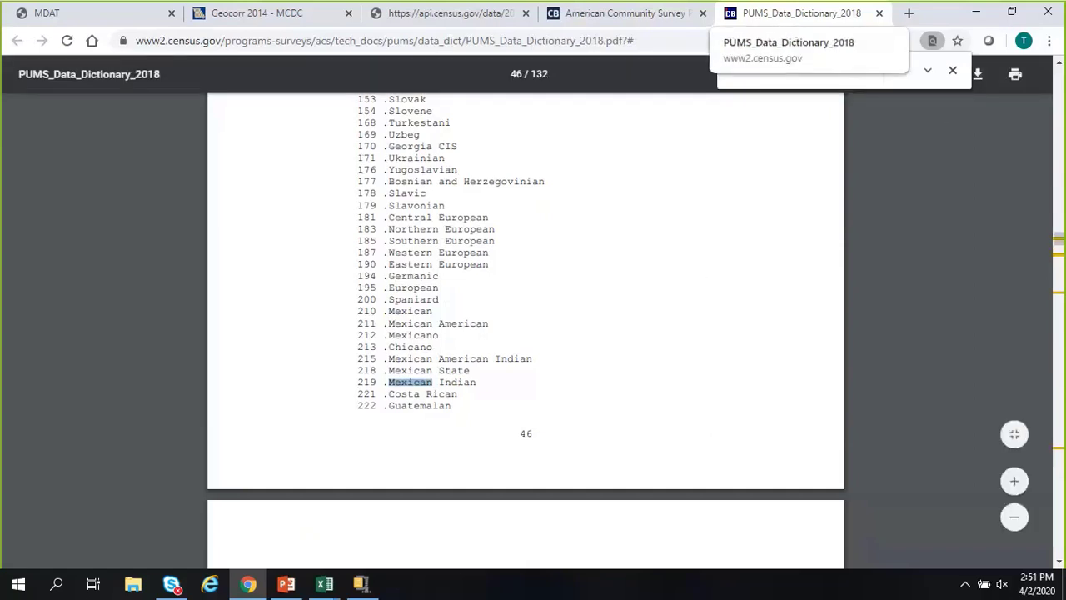
Step: Revisit the MDAT custom table, open the census.gov home page in a new tab and look through its topics, data and surveys listings
{"action": "left_click", "coordinate": [116, 18]}
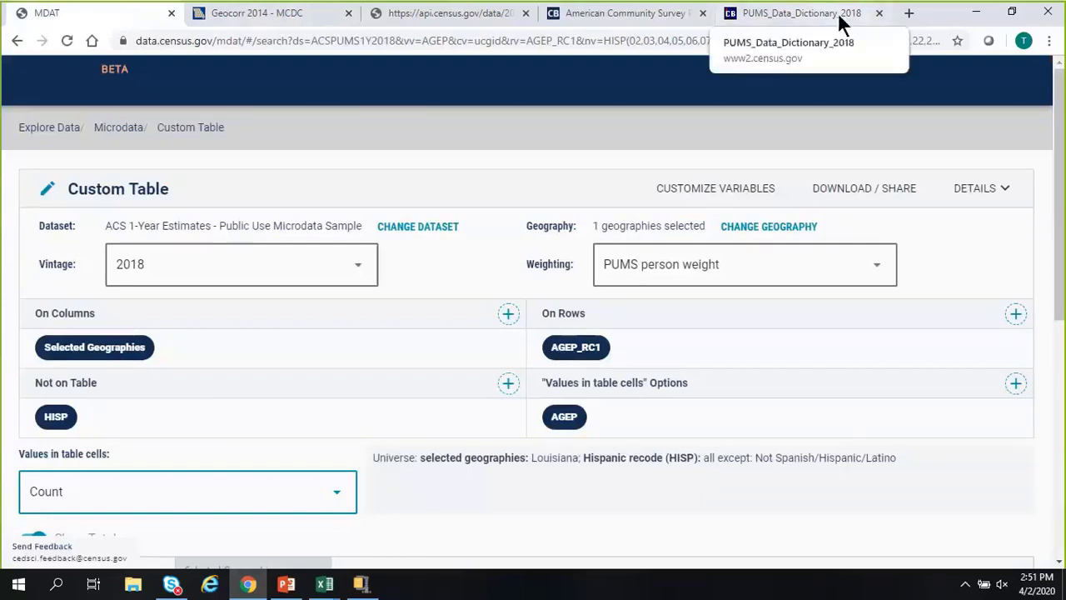
{"action": "left_click", "coordinate": [909, 14]}
{"action": "type", "text": "census.gov/"}
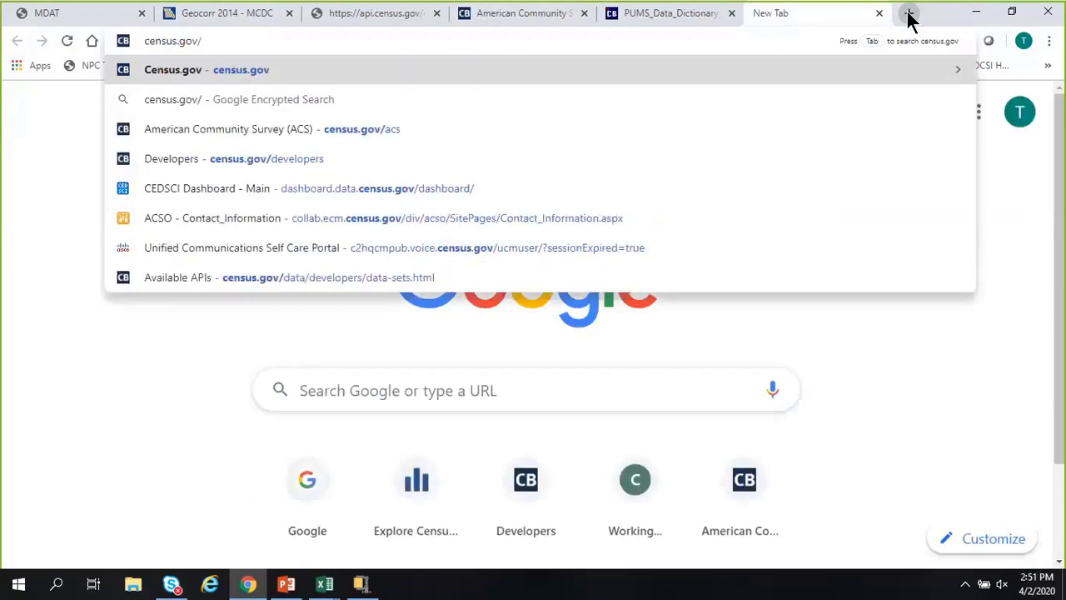
{"action": "key", "text": "Return"}
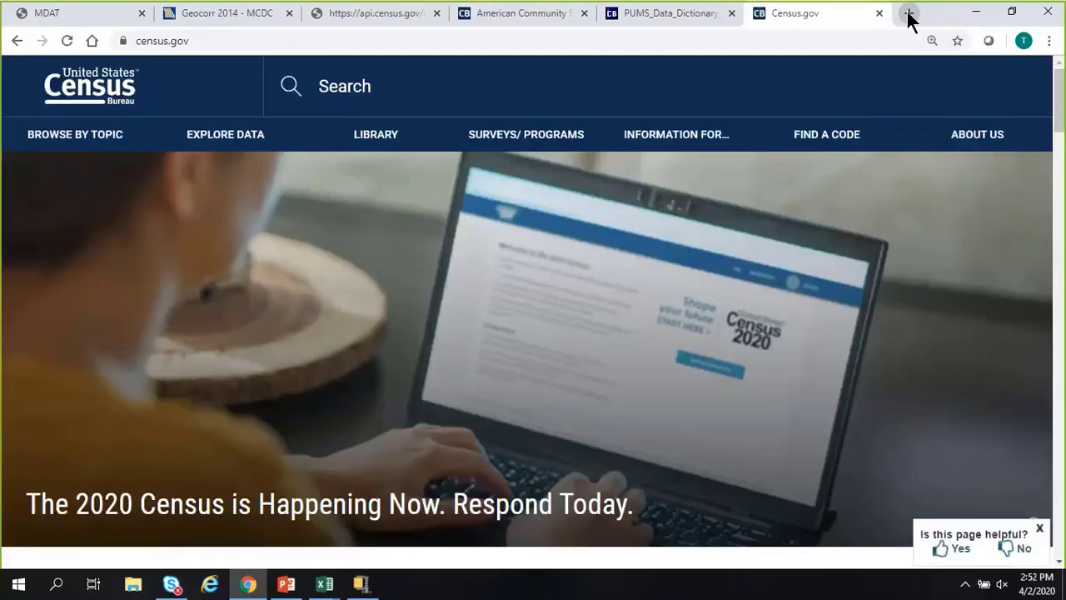
{"action": "mouse_move", "coordinate": [26, 125]}
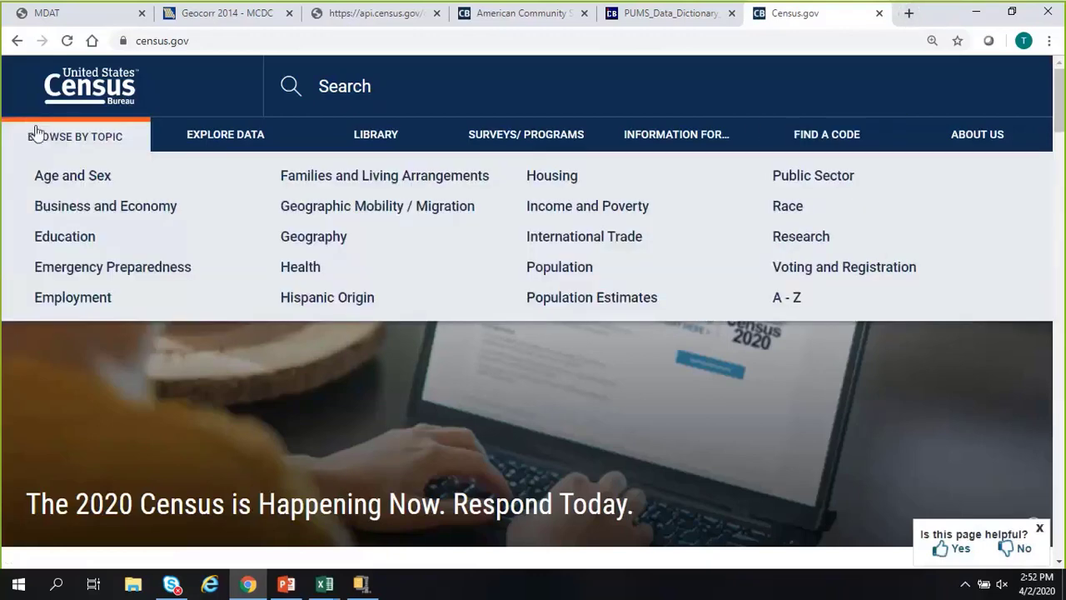
{"action": "mouse_move", "coordinate": [280, 142]}
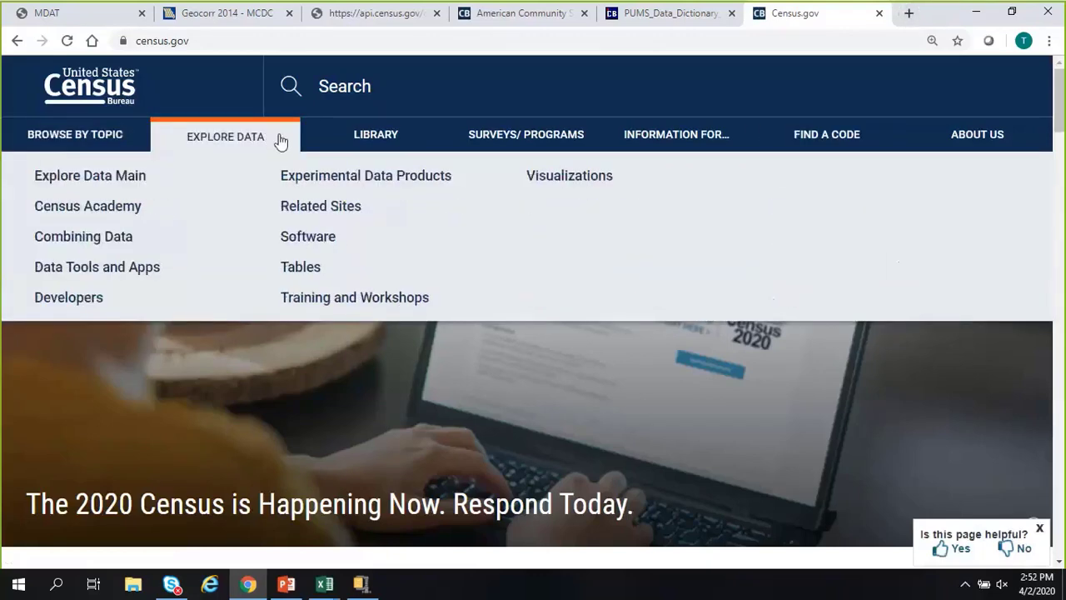
{"action": "mouse_move", "coordinate": [531, 144]}
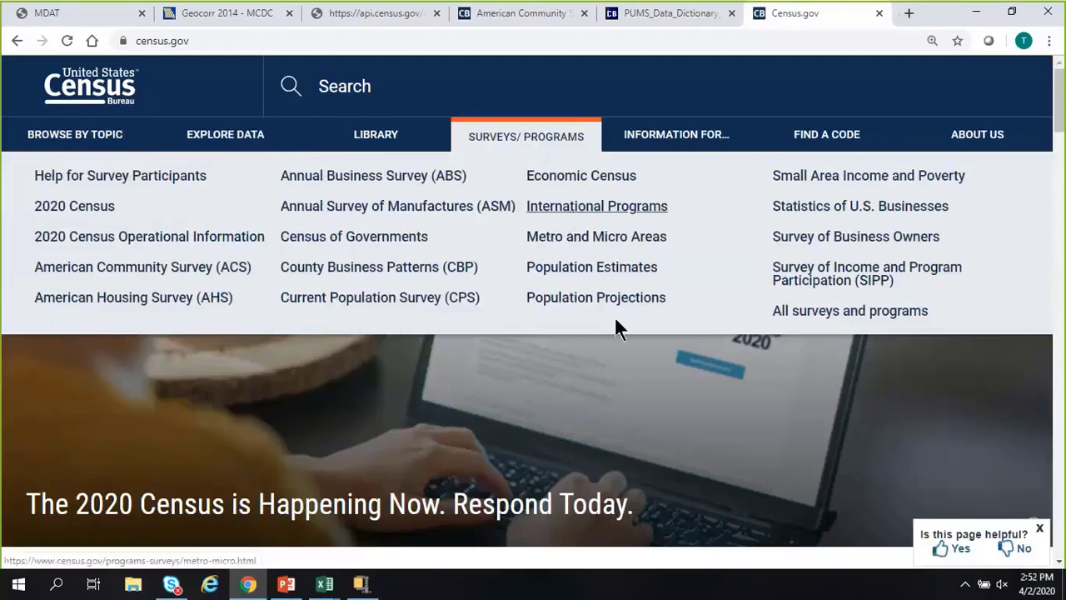
Step: Open the list of all Census Bureau surveys and programs and look through its first entries
{"action": "left_click", "coordinate": [812, 313]}
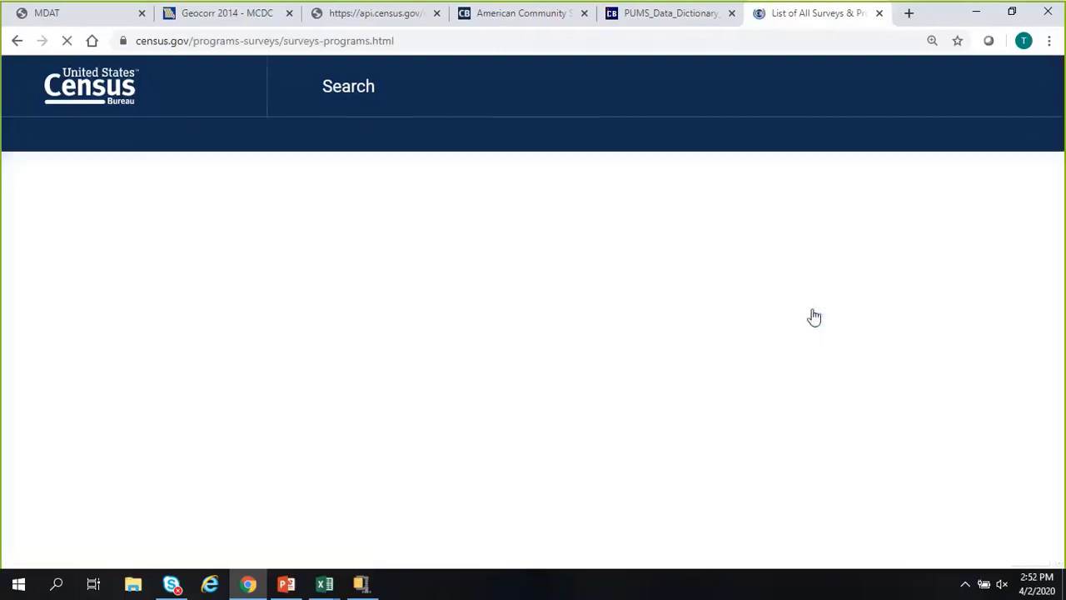
{"action": "scroll", "coordinate": [813, 317], "scroll_direction": "down", "scroll_amount": 1}
{"action": "scroll", "coordinate": [812, 317], "scroll_direction": "down", "scroll_amount": 1}
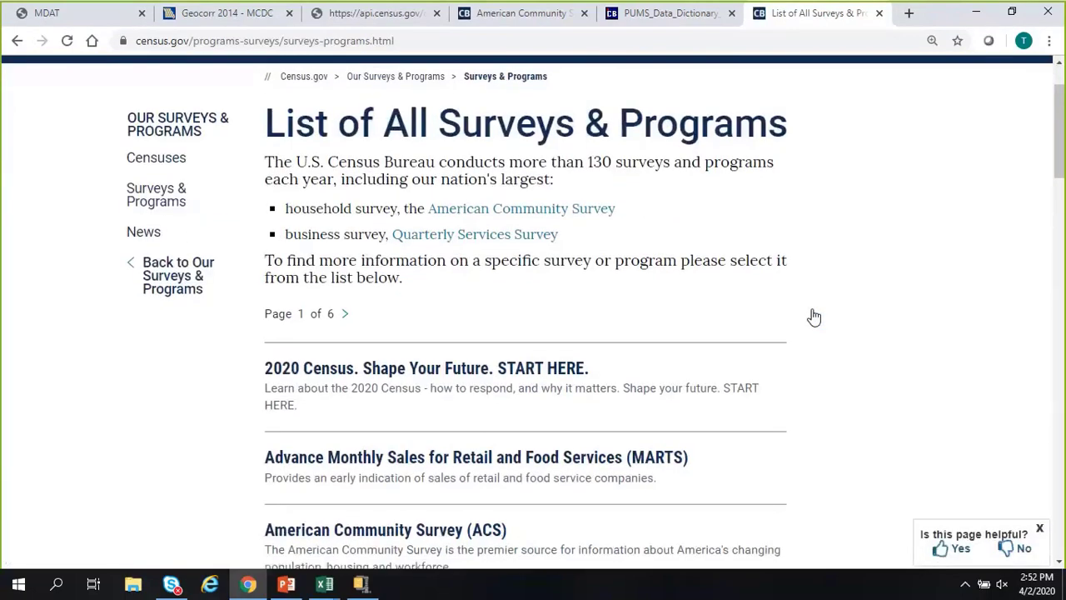
Step: Open the Population Projections program page and look through its national tables, datasets and news
{"action": "scroll", "coordinate": [812, 316], "scroll_direction": "up", "scroll_amount": 2}
{"action": "mouse_move", "coordinate": [537, 181]}
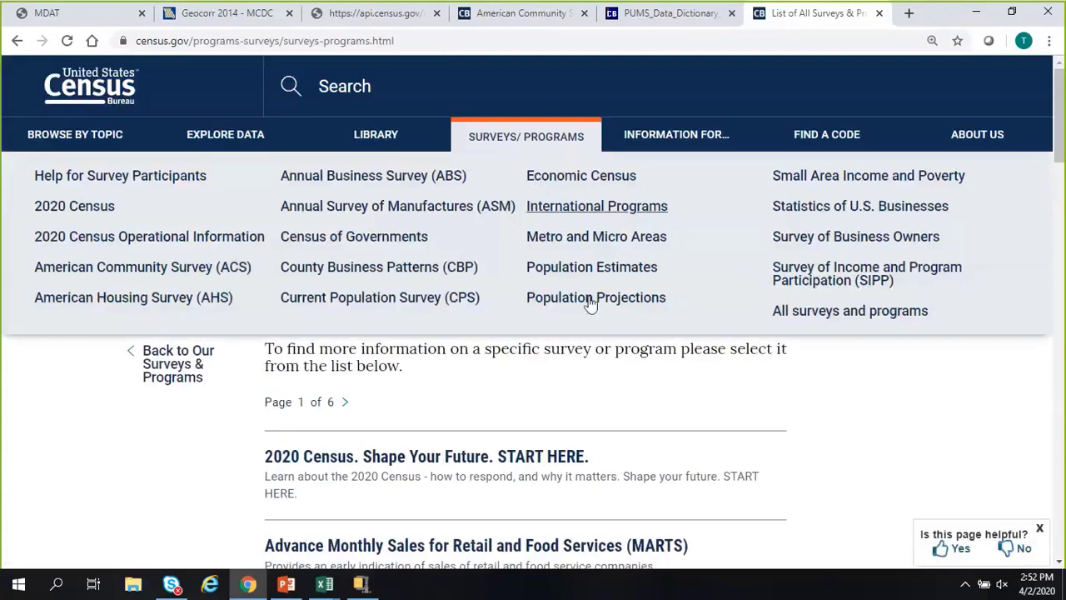
{"action": "left_click", "coordinate": [589, 301]}
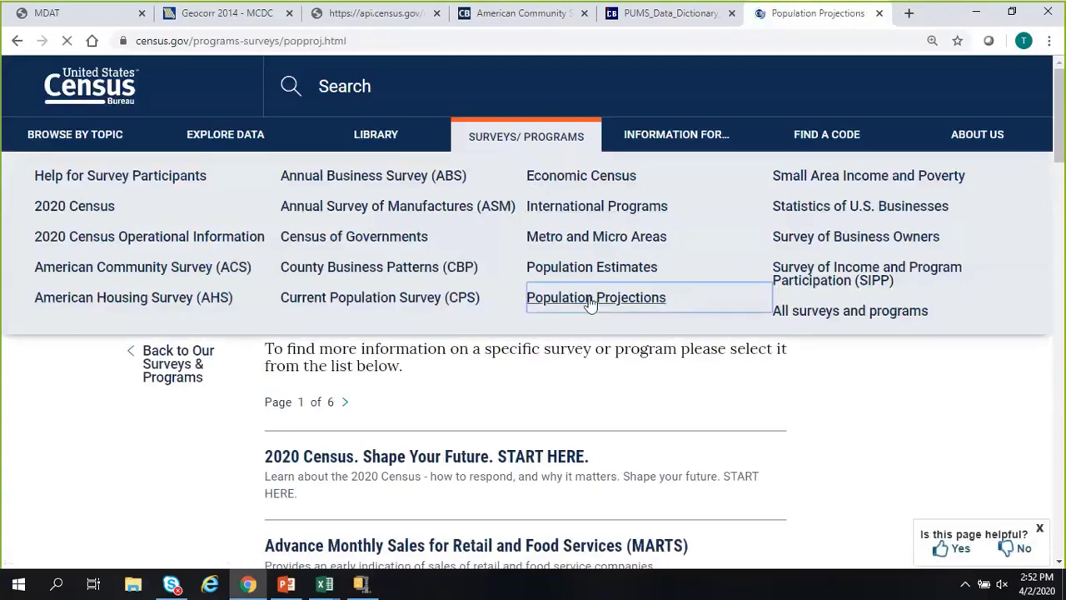
{"action": "scroll", "coordinate": [588, 301], "scroll_direction": "down", "scroll_amount": 4}
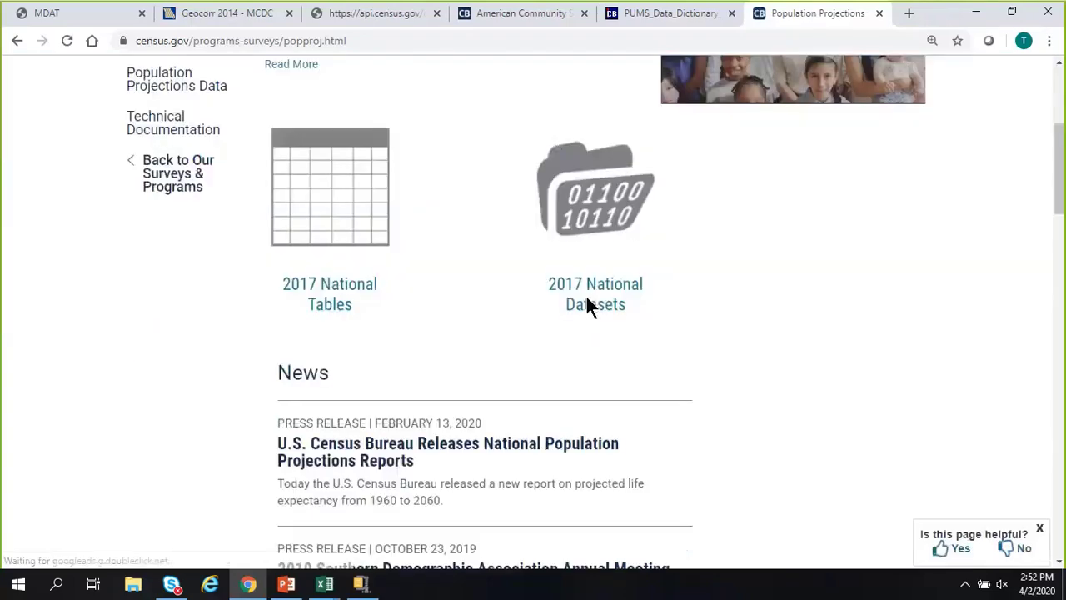
{"action": "scroll", "coordinate": [588, 304], "scroll_direction": "down", "scroll_amount": 2}
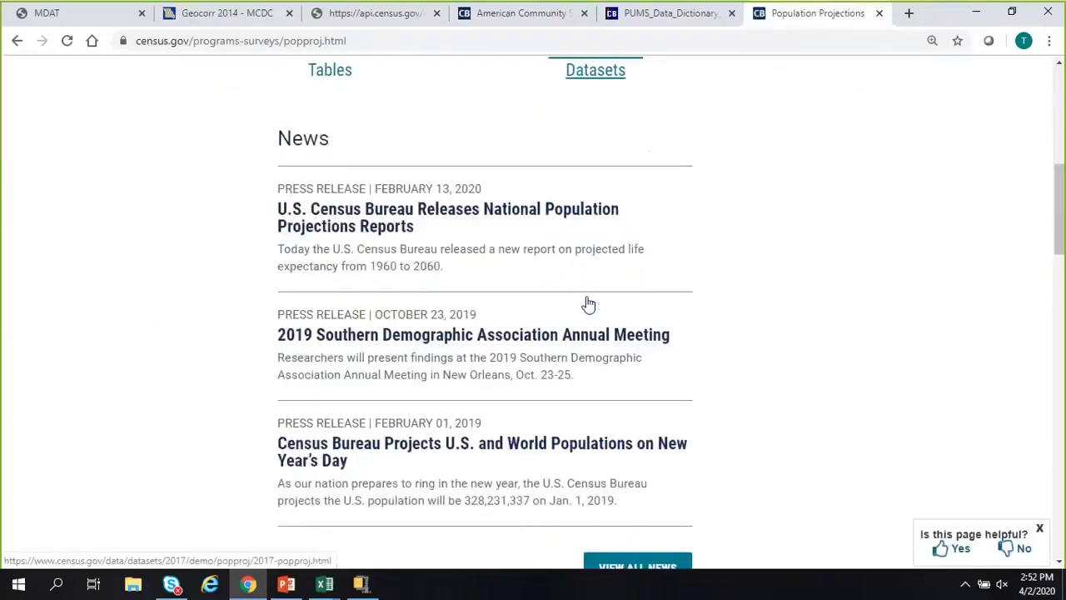
{"action": "scroll", "coordinate": [587, 305], "scroll_direction": "down", "scroll_amount": 2}
{"action": "scroll", "coordinate": [588, 305], "scroll_direction": "up", "scroll_amount": 2}
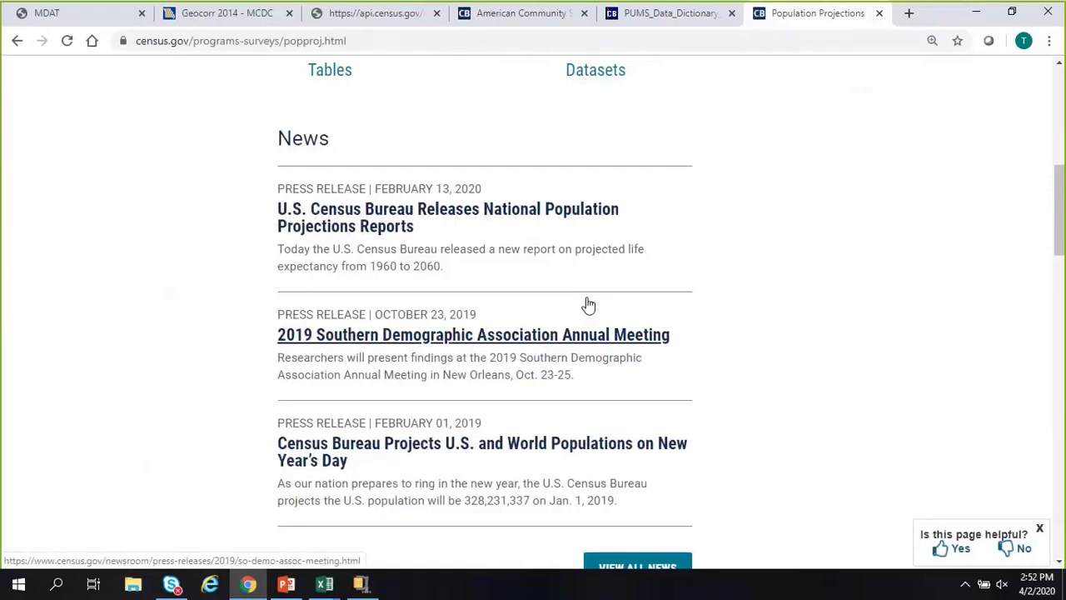
{"action": "scroll", "coordinate": [588, 305], "scroll_direction": "up", "scroll_amount": 6}
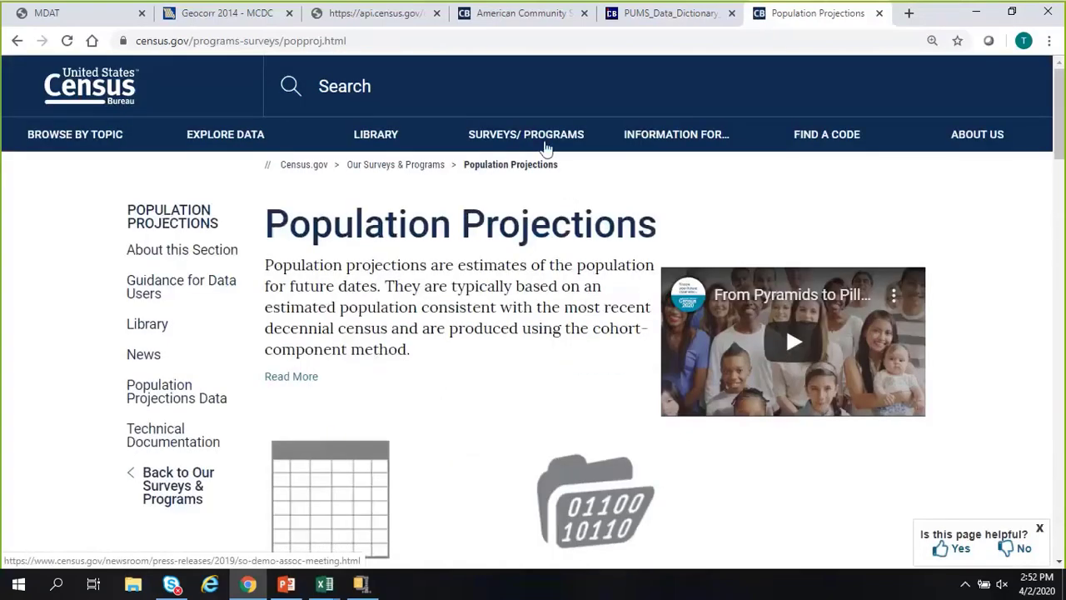
Step: Open the International Programs page, follow it to the International Data Base (IDB) page and bring up its Available Data section
{"action": "mouse_move", "coordinate": [542, 145]}
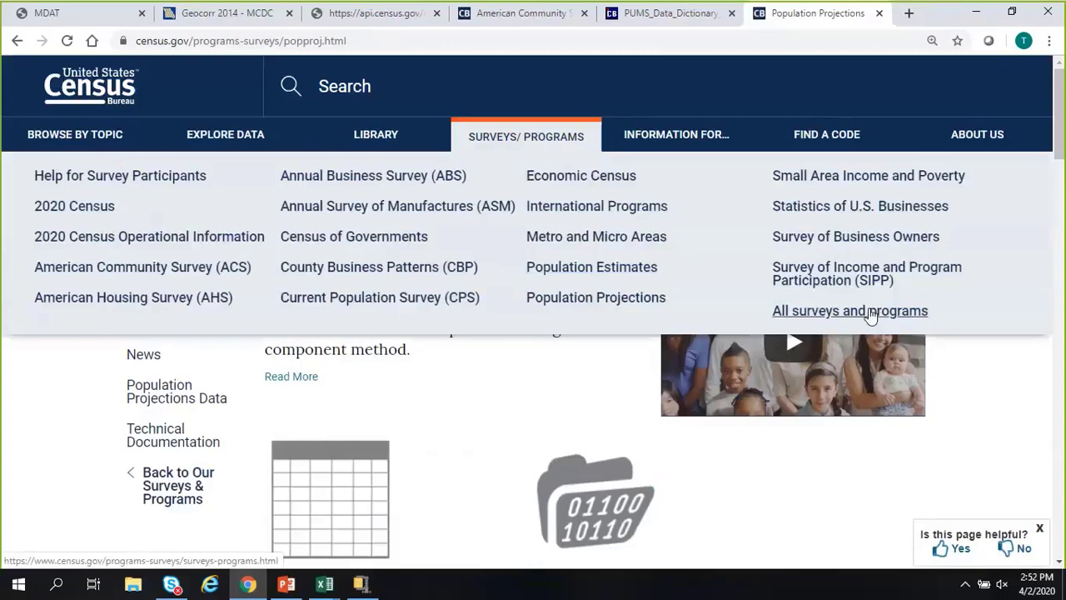
{"action": "left_click", "coordinate": [617, 205]}
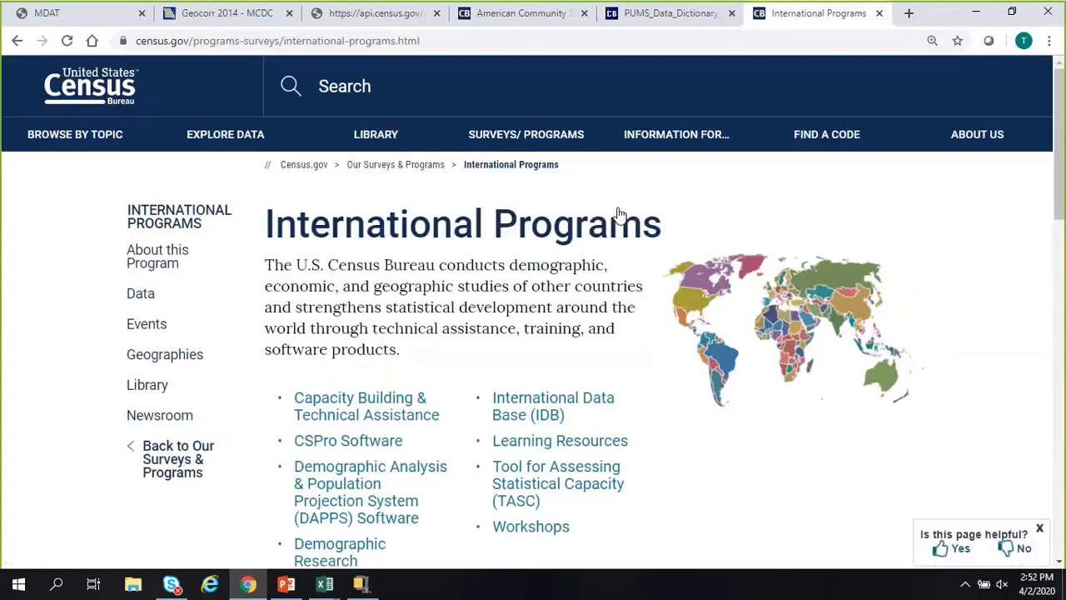
{"action": "scroll", "coordinate": [592, 185], "scroll_direction": "down", "scroll_amount": 2}
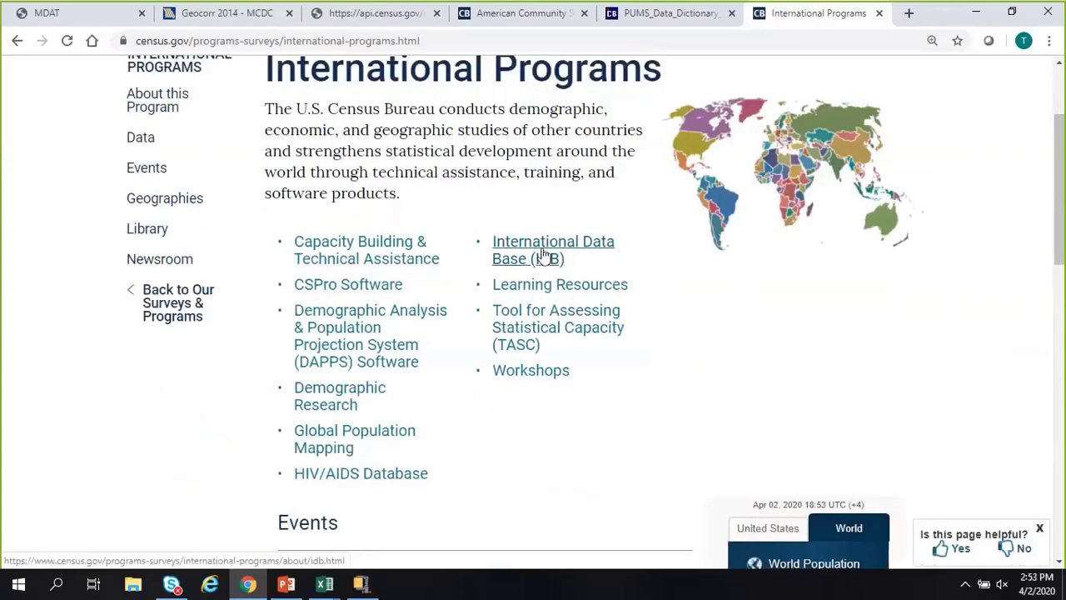
{"action": "left_click", "coordinate": [543, 254]}
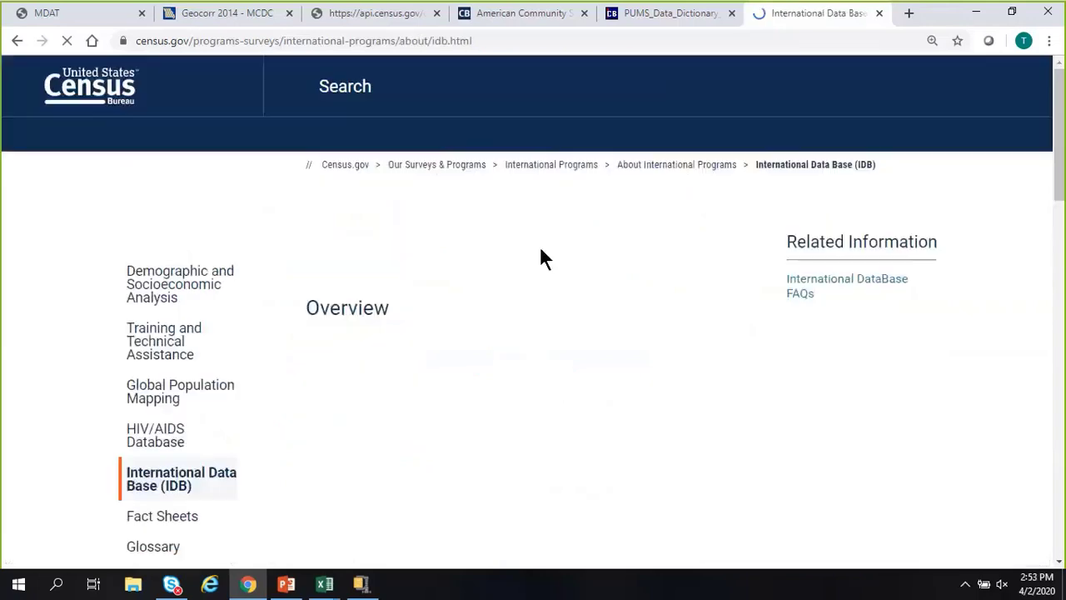
{"action": "scroll", "coordinate": [540, 249], "scroll_direction": "down", "scroll_amount": 8}
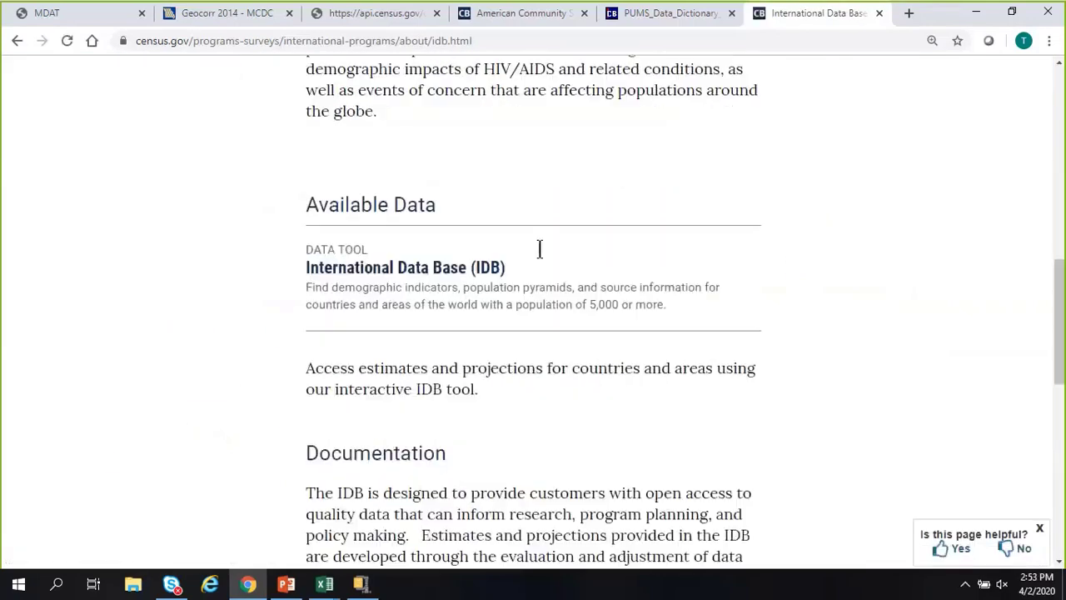
{"action": "scroll", "coordinate": [540, 249], "scroll_direction": "down", "scroll_amount": 1}
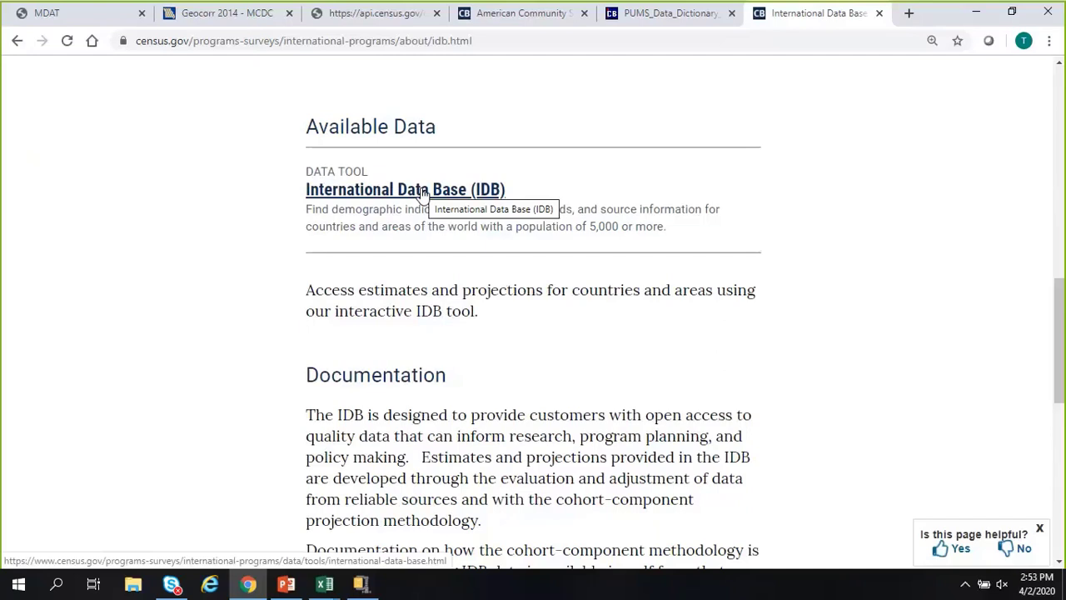
Step: Return to the PUMS documentation page, download the 2018 ACS 1-year PUMS estimates CSV for user verification and open it in Excel
{"action": "left_click", "coordinate": [555, 23]}
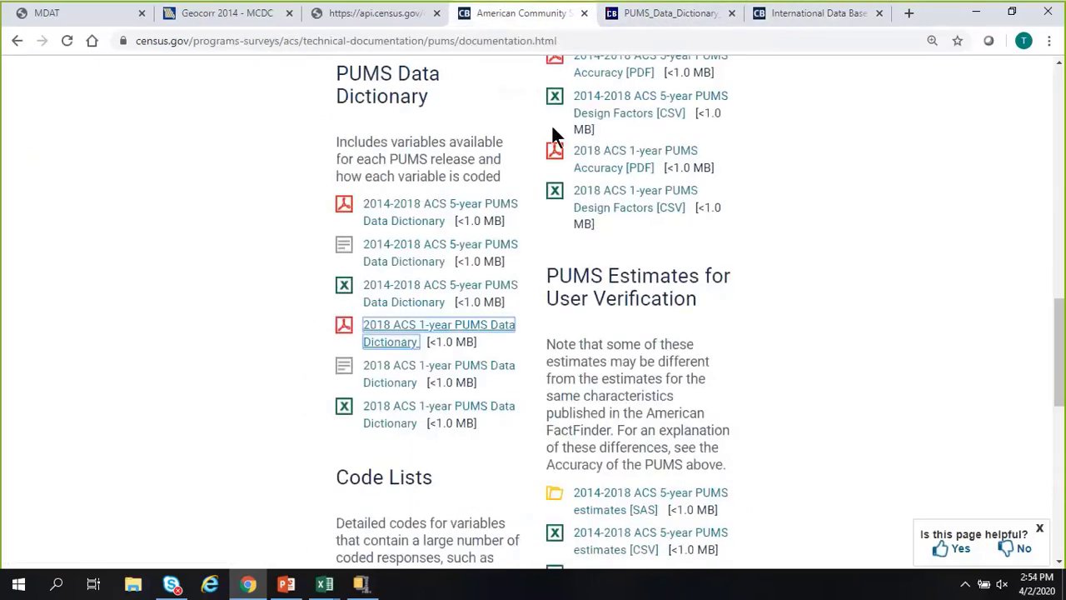
{"action": "scroll", "coordinate": [549, 133], "scroll_direction": "up", "scroll_amount": 2}
{"action": "scroll", "coordinate": [547, 143], "scroll_direction": "up", "scroll_amount": 5}
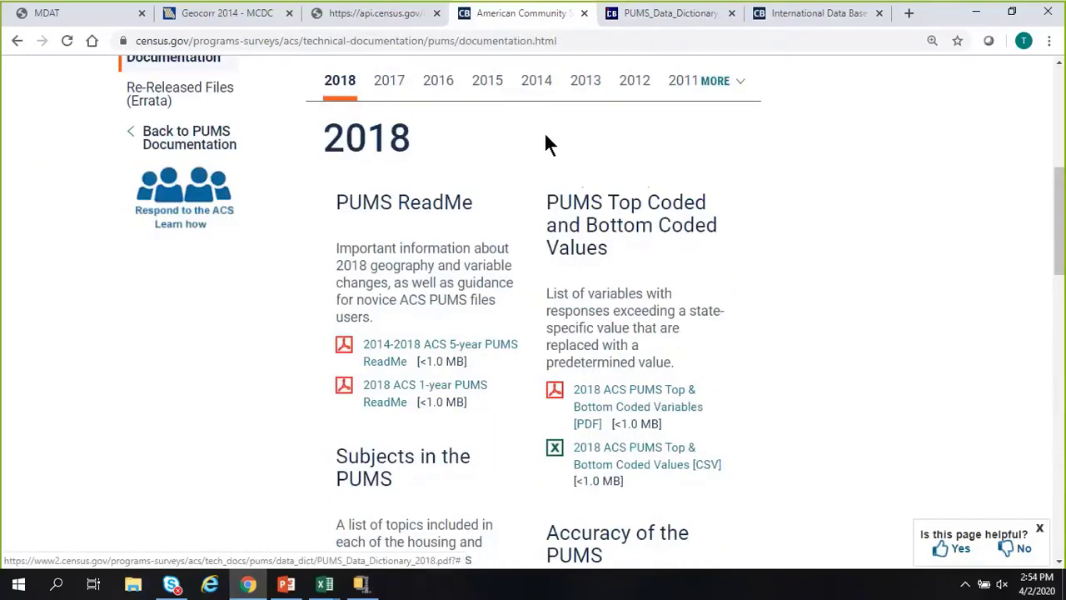
{"action": "scroll", "coordinate": [541, 145], "scroll_direction": "down", "scroll_amount": 2}
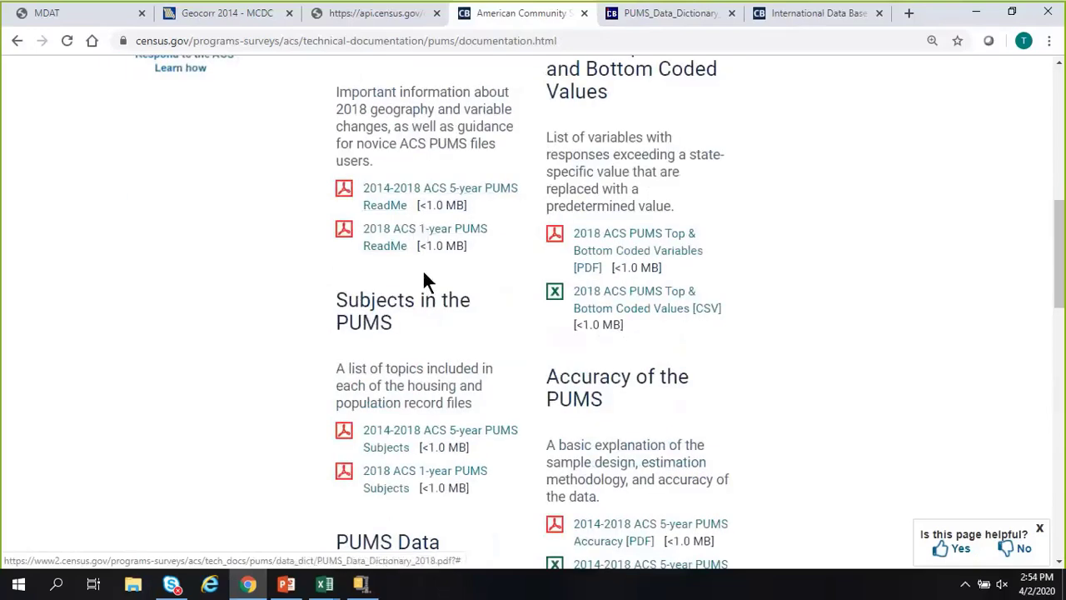
{"action": "scroll", "coordinate": [497, 281], "scroll_direction": "down", "scroll_amount": 3}
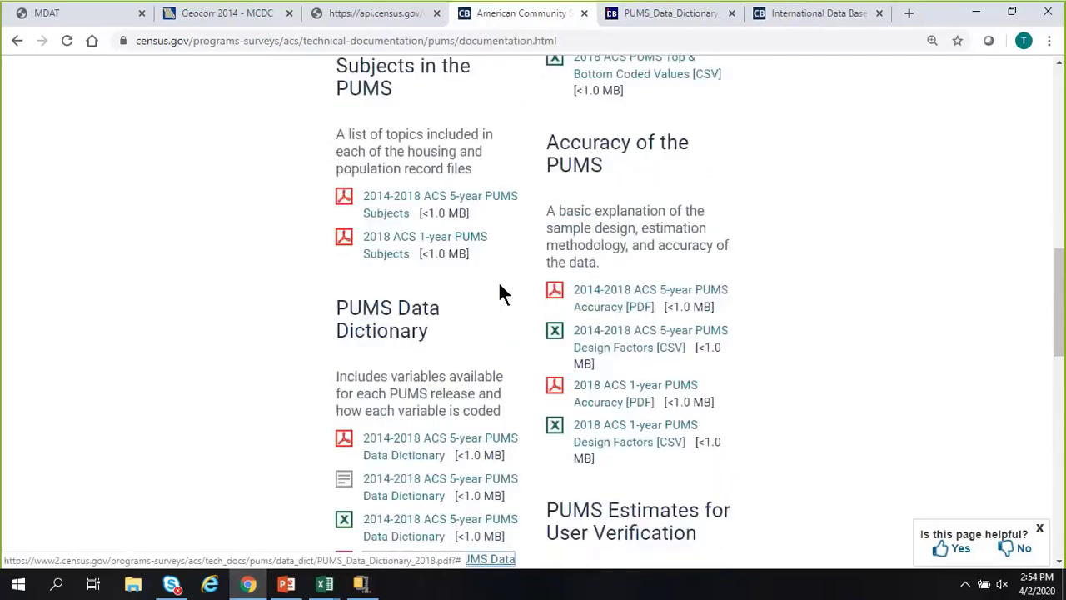
{"action": "scroll", "coordinate": [533, 291], "scroll_direction": "down", "scroll_amount": 3}
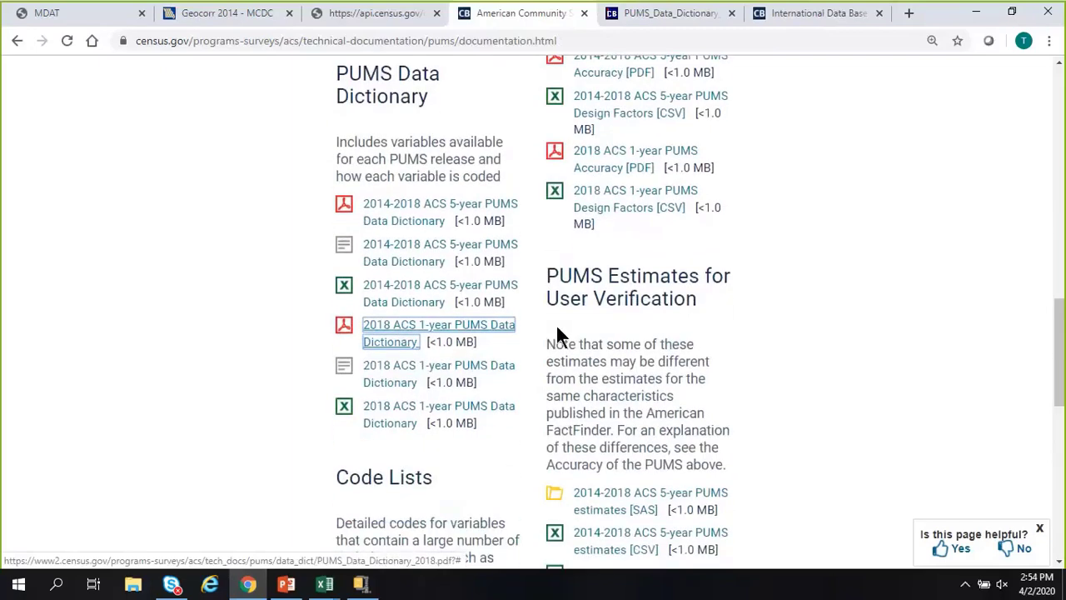
{"action": "scroll", "coordinate": [614, 367], "scroll_direction": "down", "scroll_amount": 3}
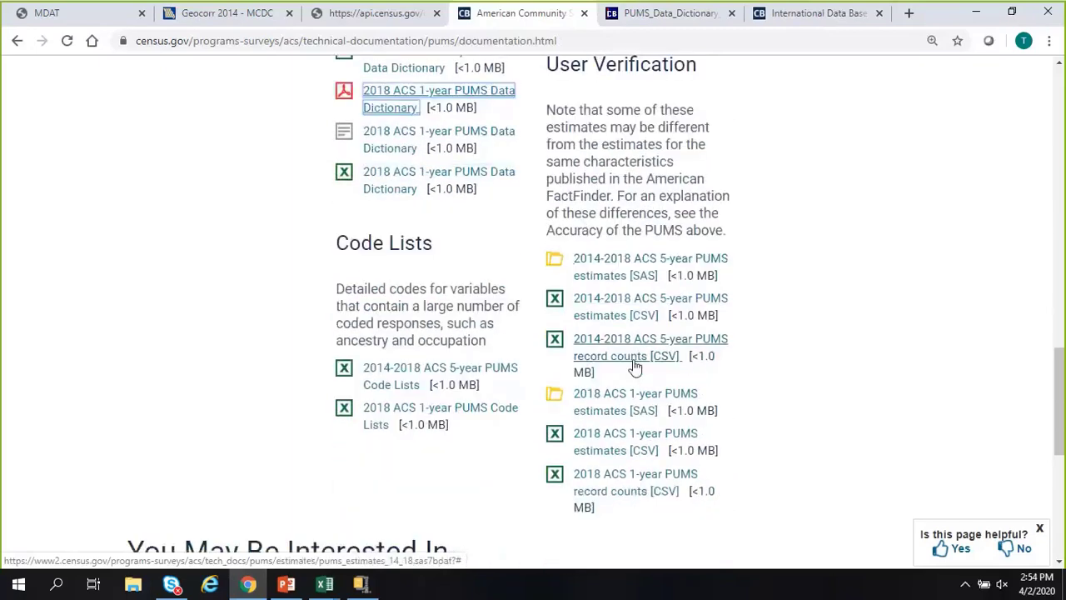
{"action": "right_click", "coordinate": [620, 450]}
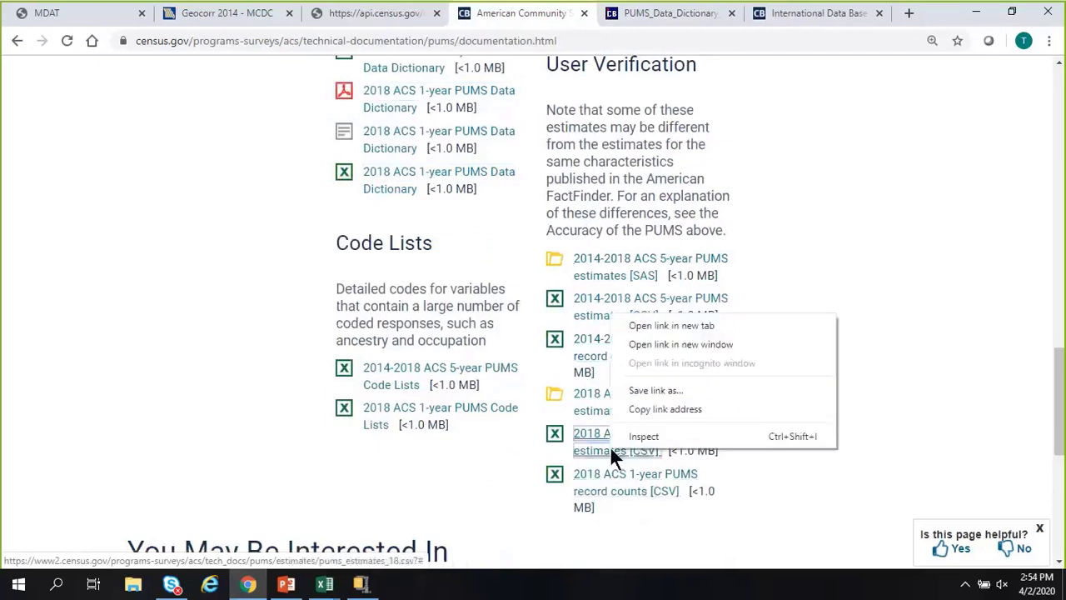
{"action": "left_click", "coordinate": [659, 324]}
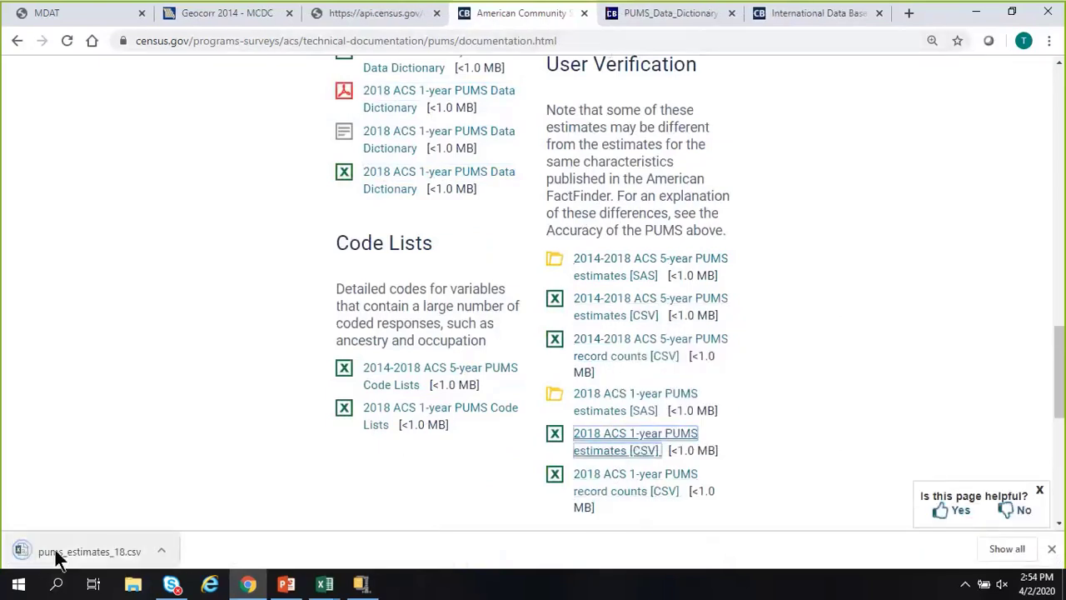
{"action": "left_click", "coordinate": [58, 554]}
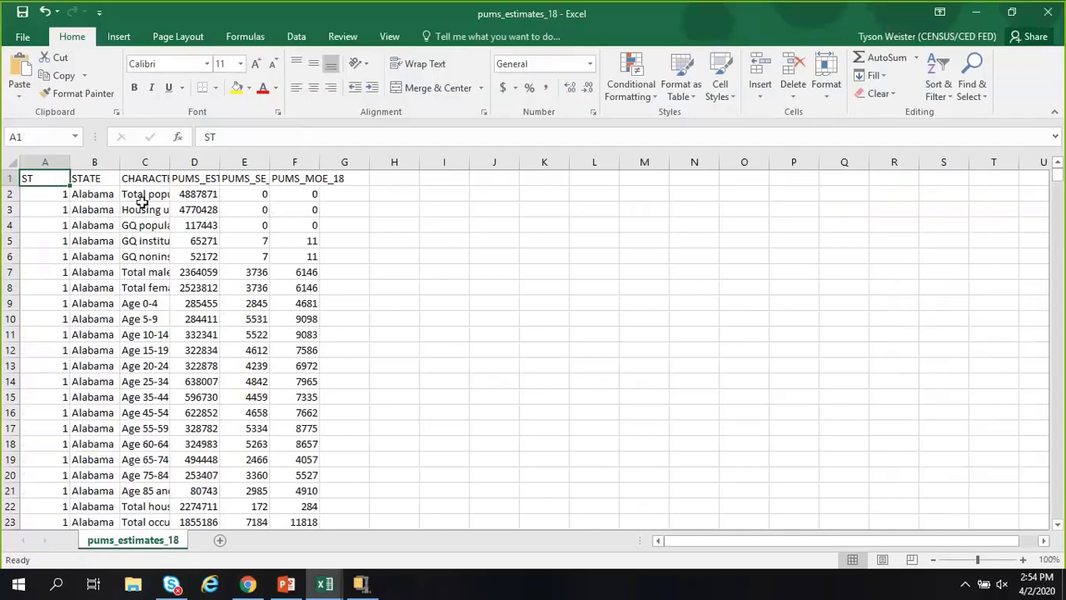
Step: Fit the CHARACTERISTIC and PUMS_EST_18 columns to their contents and select Alabama's Age 0-4 estimate
{"action": "left_click", "coordinate": [98, 210]}
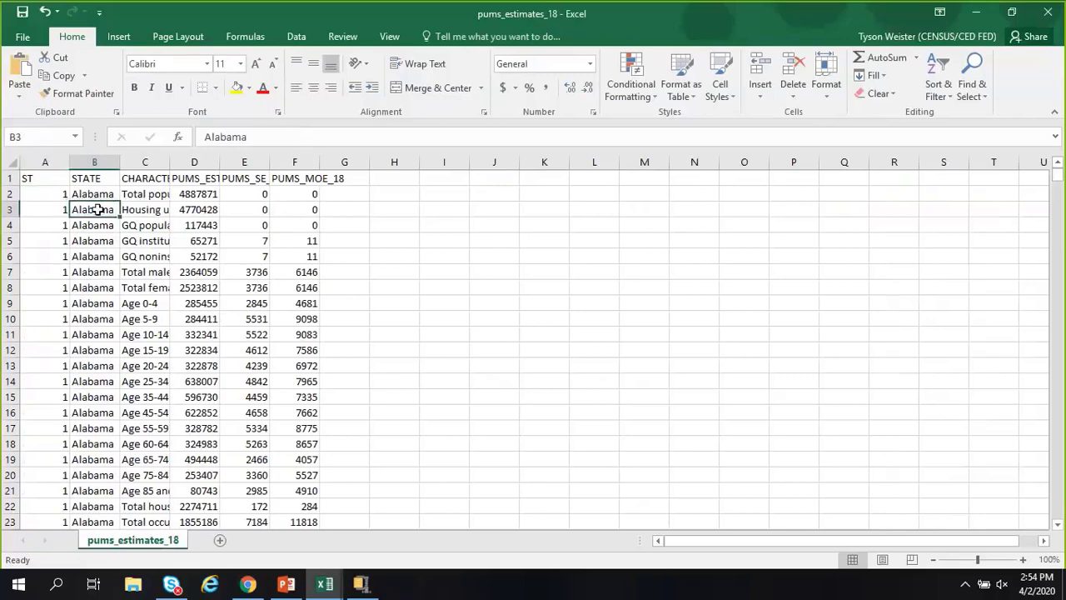
{"action": "double_click", "coordinate": [170, 161]}
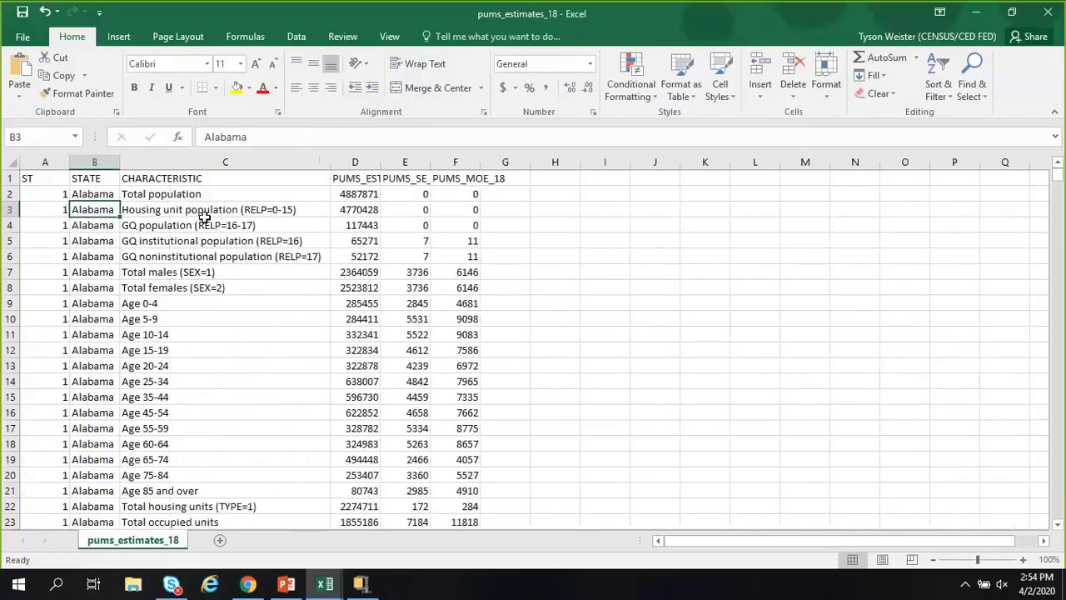
{"action": "left_click", "coordinate": [163, 306]}
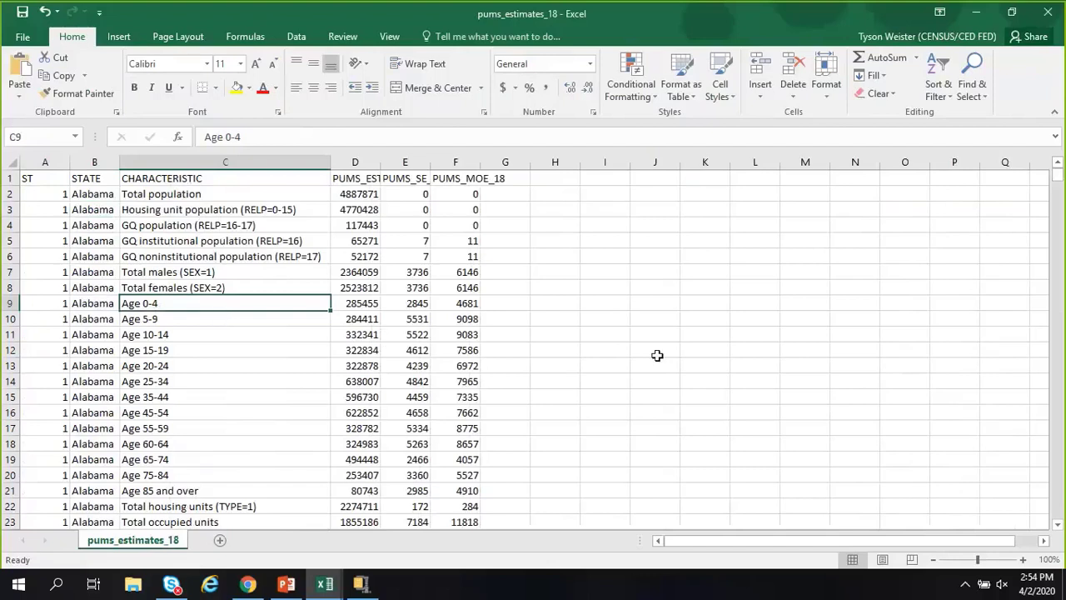
{"action": "key", "text": "Right"}
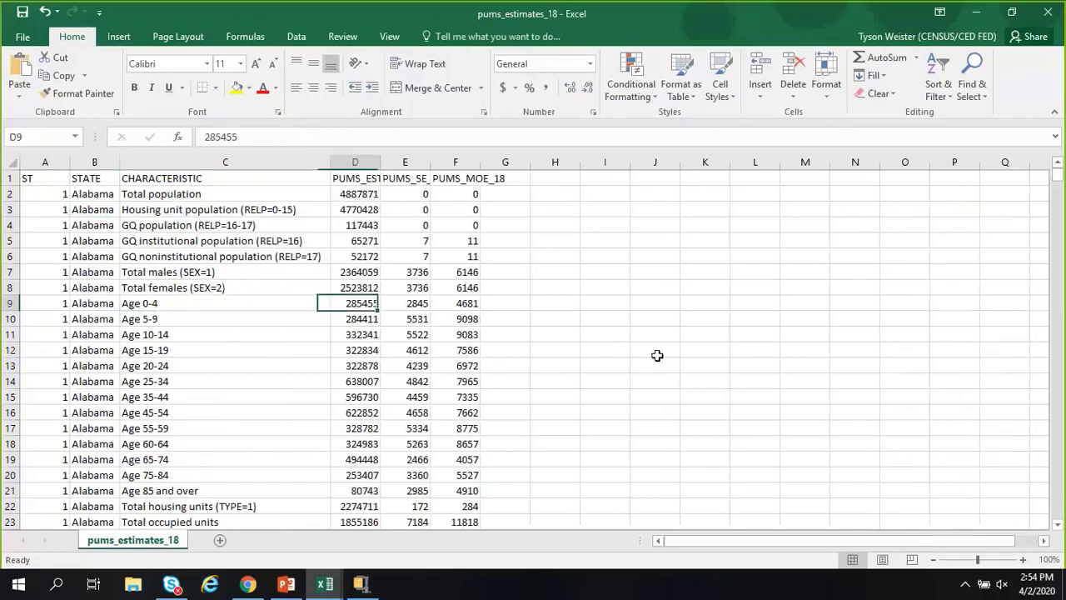
{"action": "double_click", "coordinate": [380, 162]}
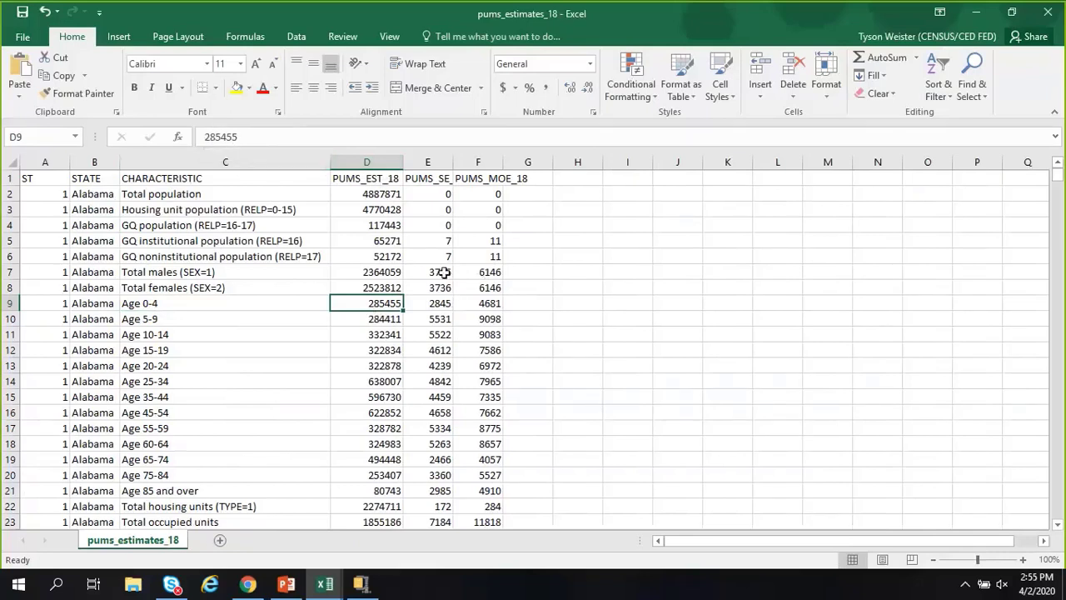
Step: Point out the standard error and margin of error for Alabama's Age 0-4 row, highlighting it from state through margin of error
{"action": "left_click", "coordinate": [441, 302]}
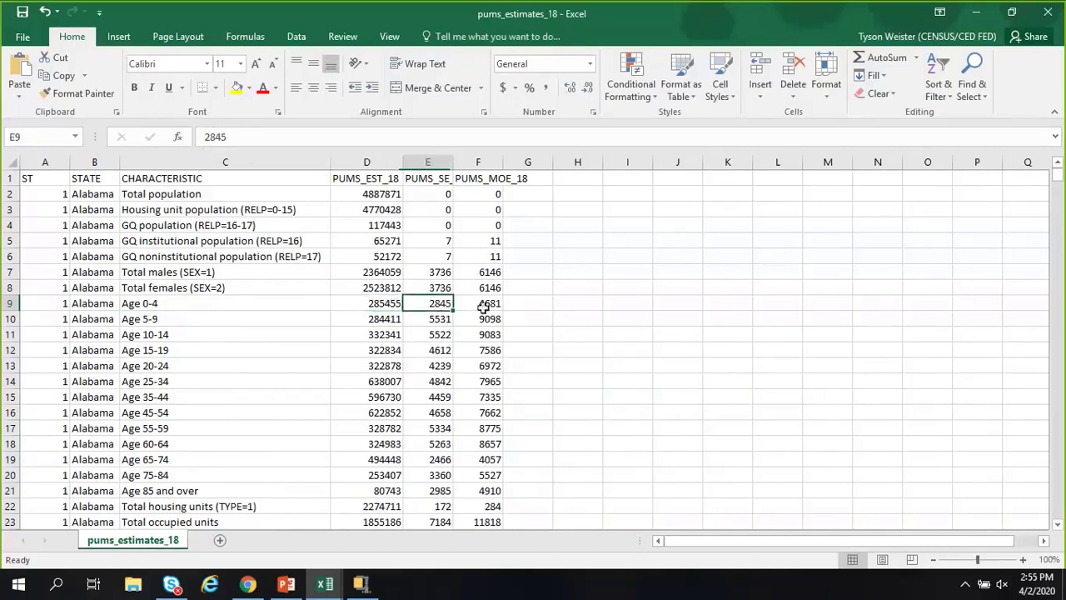
{"action": "left_click", "coordinate": [483, 307]}
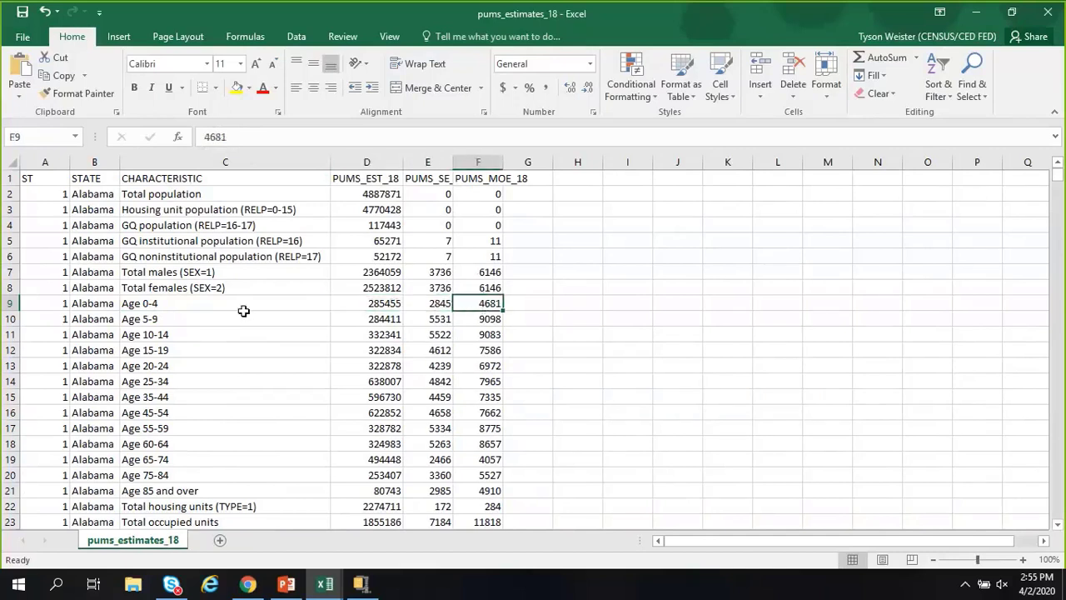
{"action": "left_click_drag", "start_coordinate": [105, 302], "coordinate": [490, 303]}
{"action": "scroll", "coordinate": [106, 446], "scroll_direction": "down", "scroll_amount": 2}
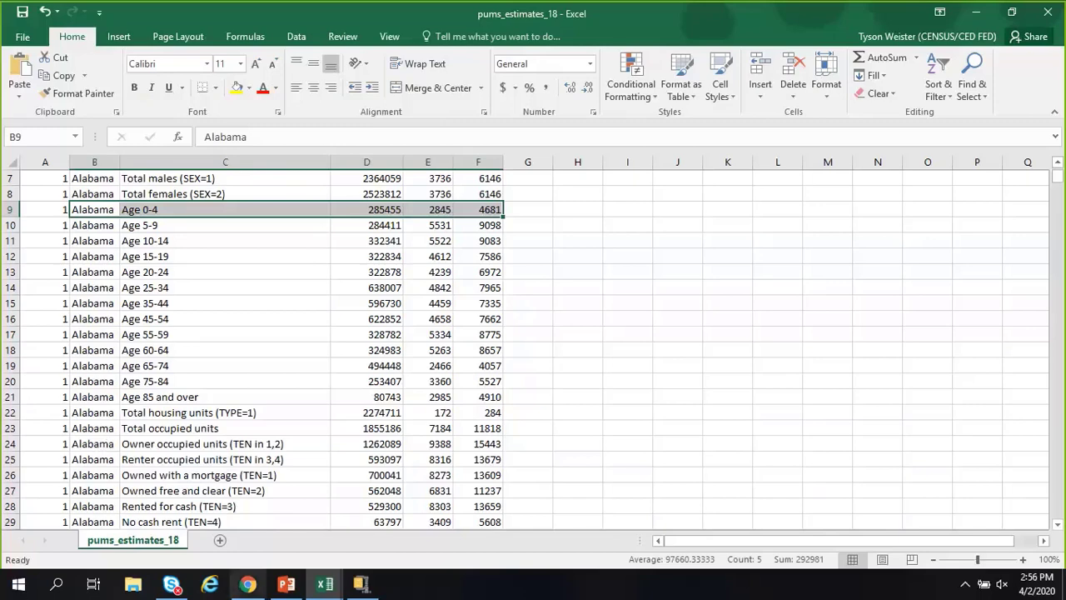
Step: Switch back to MDAT in Chrome, return to the microdata variable selection and filter the variable labels by "puma"
{"action": "left_click", "coordinate": [234, 587]}
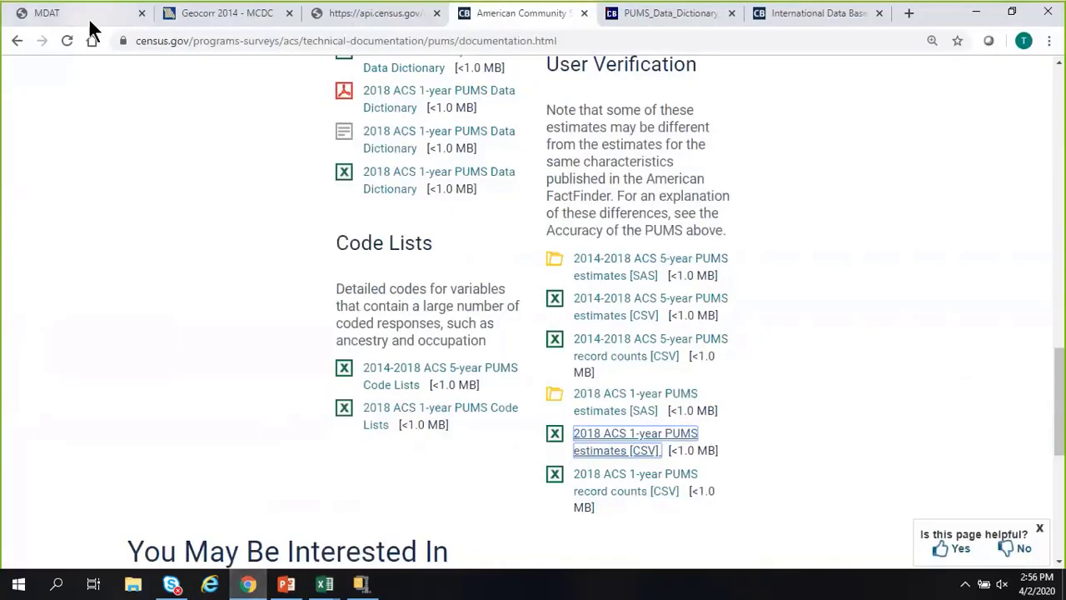
{"action": "left_click", "coordinate": [90, 20]}
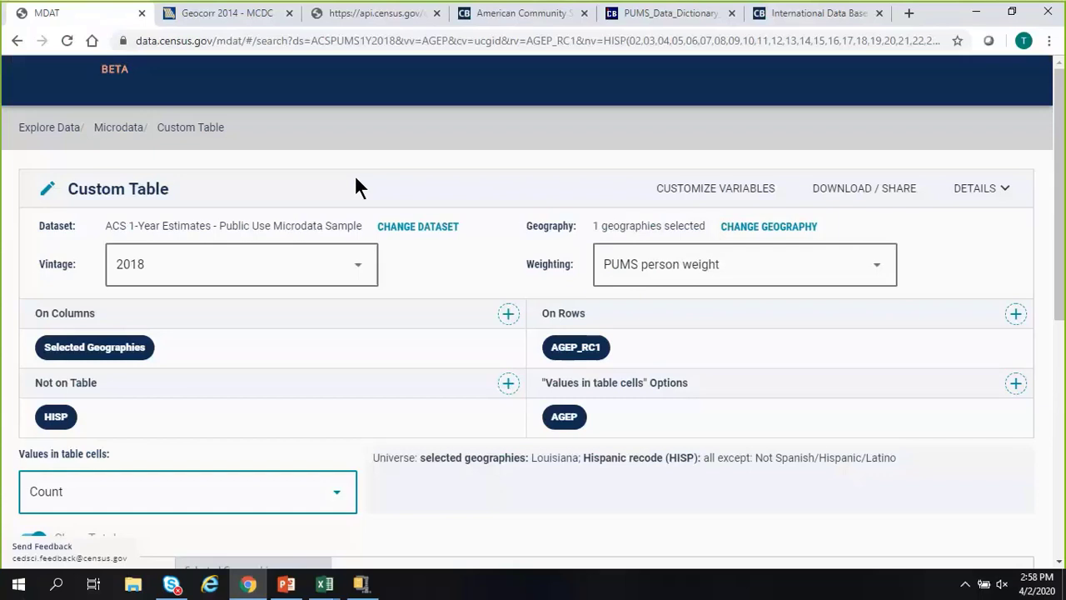
{"action": "left_click", "coordinate": [131, 128]}
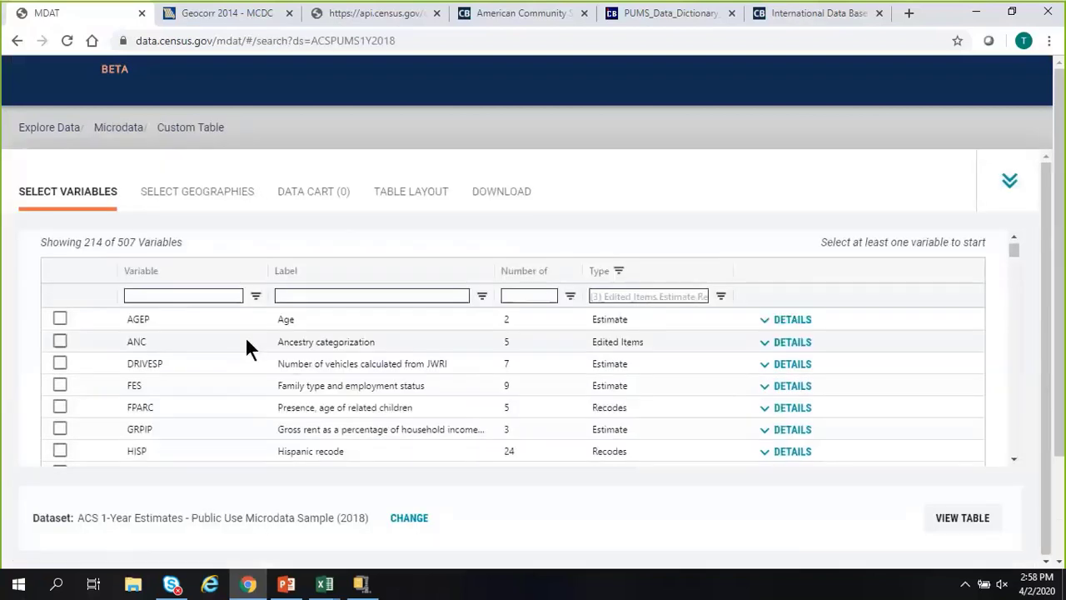
{"action": "left_click", "coordinate": [341, 296]}
{"action": "type", "text": "puma"}
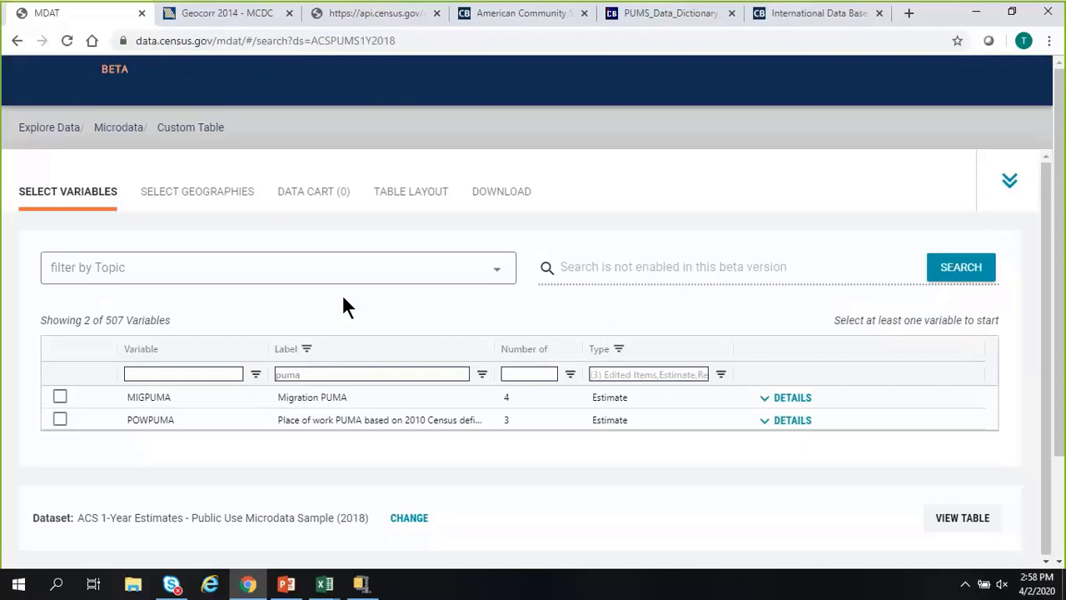
Step: Open the geography selection, look at the State options and list California's areas at the Public Use Microdata Area (PUMA) level
{"action": "left_click", "coordinate": [234, 203]}
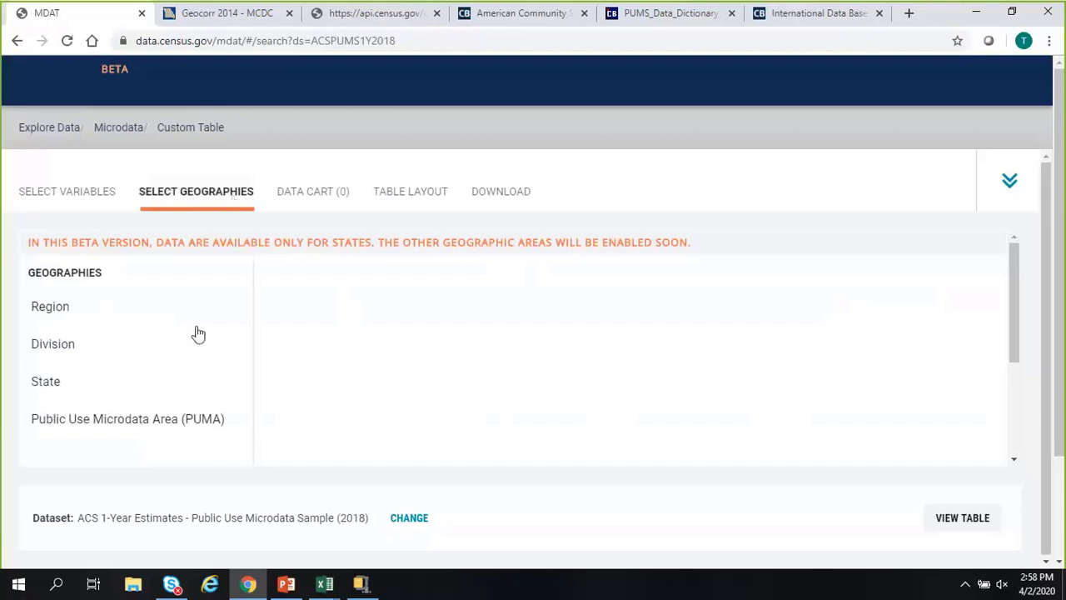
{"action": "left_click", "coordinate": [188, 383]}
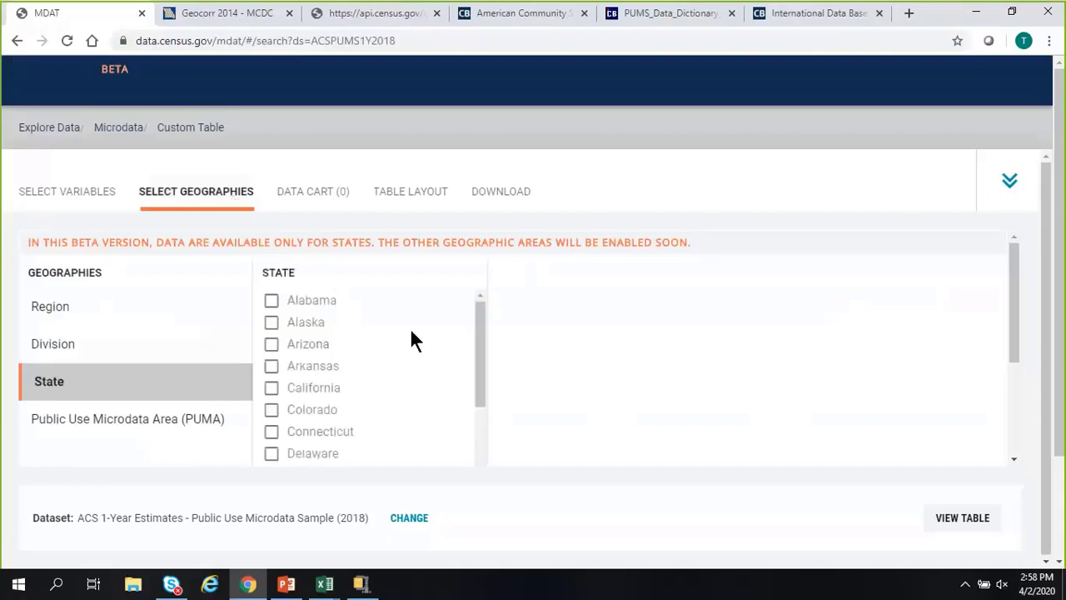
{"action": "left_click", "coordinate": [131, 423]}
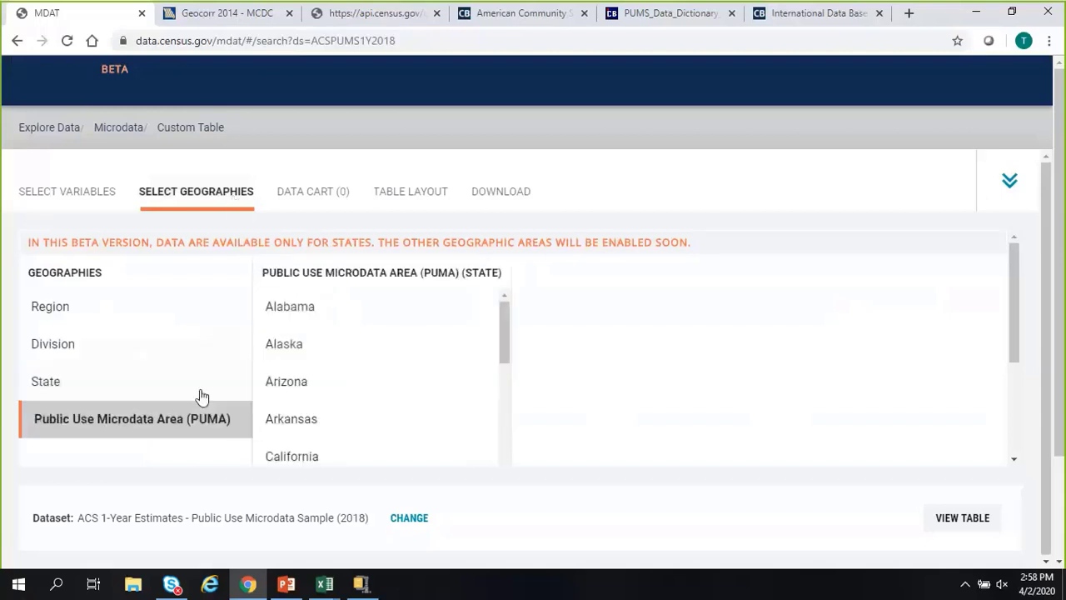
{"action": "left_click", "coordinate": [309, 457]}
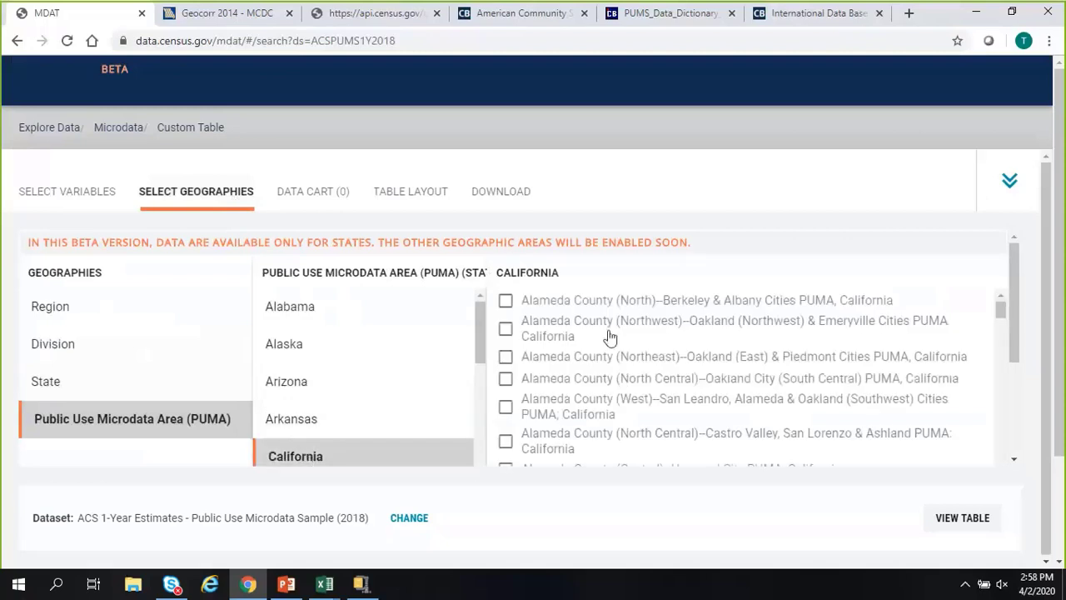
Step: Look through the full list of California PUMAs, from the Alameda County areas down to Yolo County
{"action": "scroll", "coordinate": [587, 334], "scroll_direction": "down", "scroll_amount": 2}
{"action": "scroll", "coordinate": [581, 335], "scroll_direction": "down", "scroll_amount": 2}
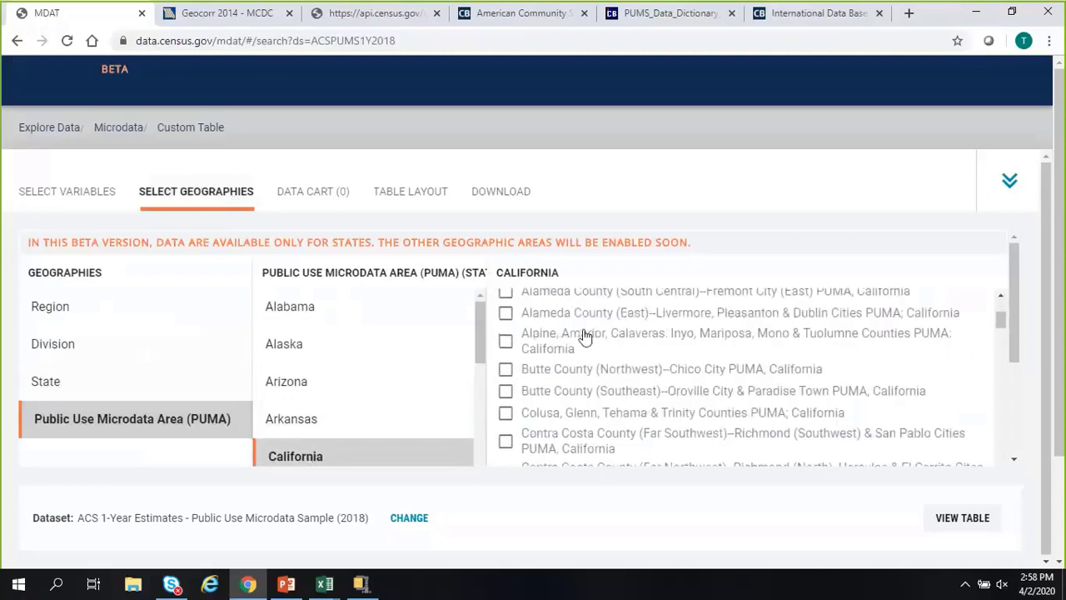
{"action": "scroll", "coordinate": [578, 380], "scroll_direction": "up", "scroll_amount": 2}
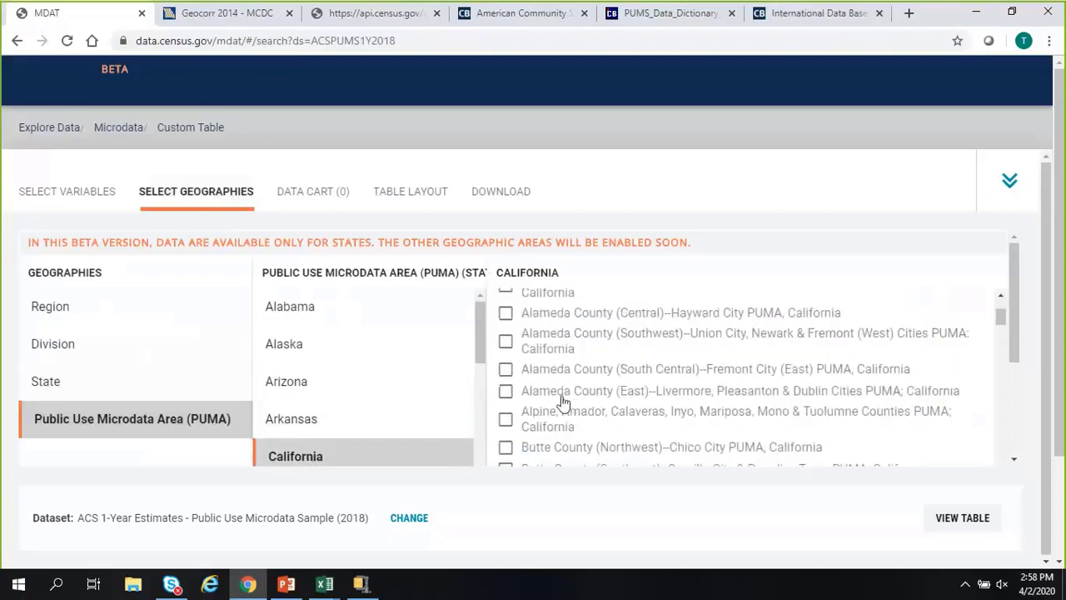
{"action": "scroll", "coordinate": [551, 398], "scroll_direction": "down", "scroll_amount": 4}
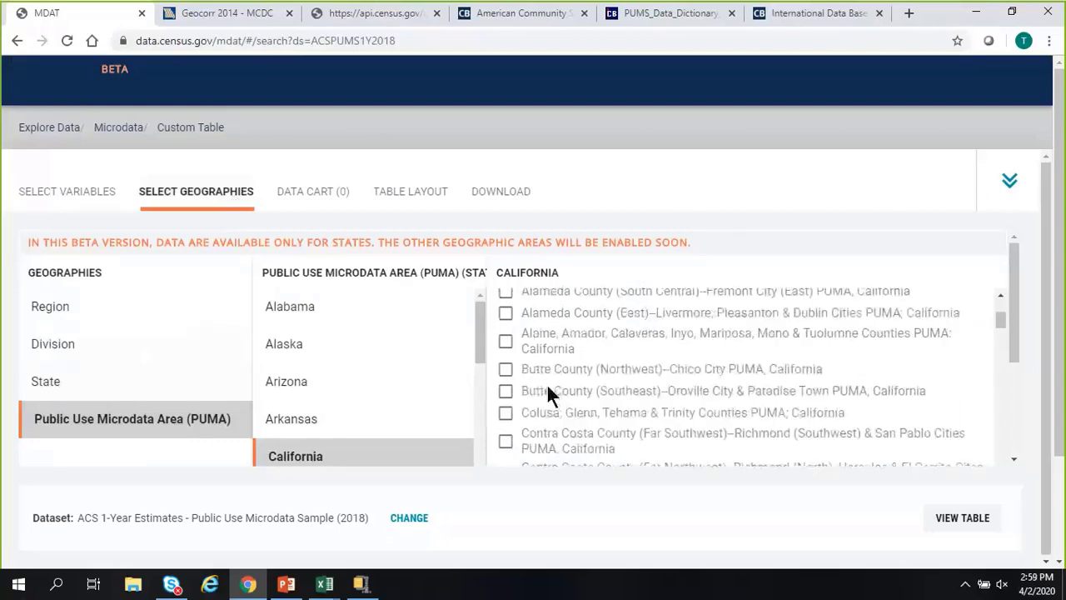
{"action": "scroll", "coordinate": [549, 423], "scroll_direction": "down", "scroll_amount": 10}
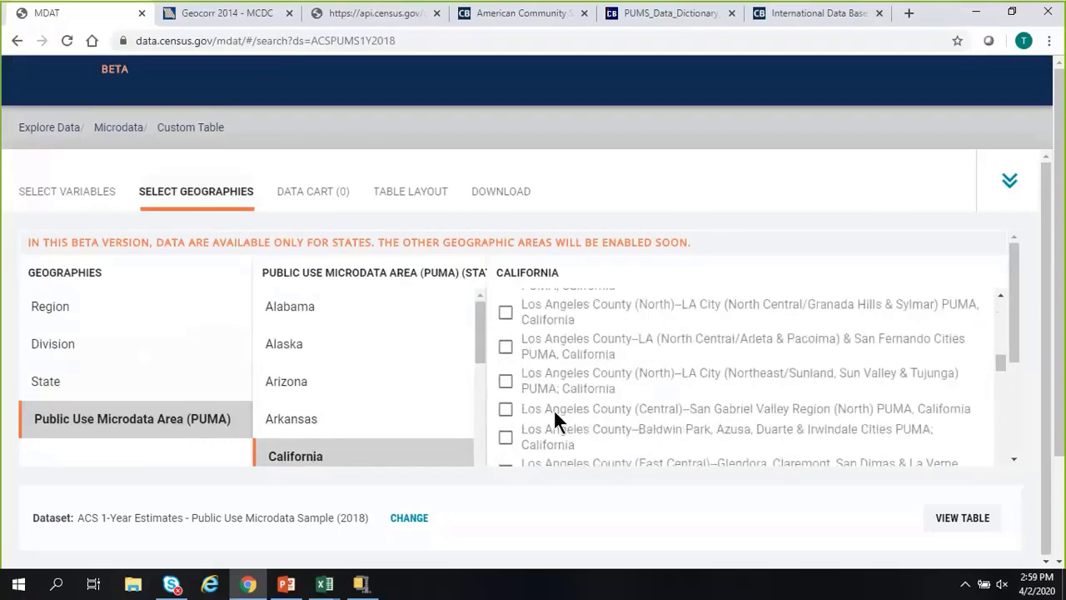
{"action": "scroll", "coordinate": [558, 411], "scroll_direction": "down", "scroll_amount": 10}
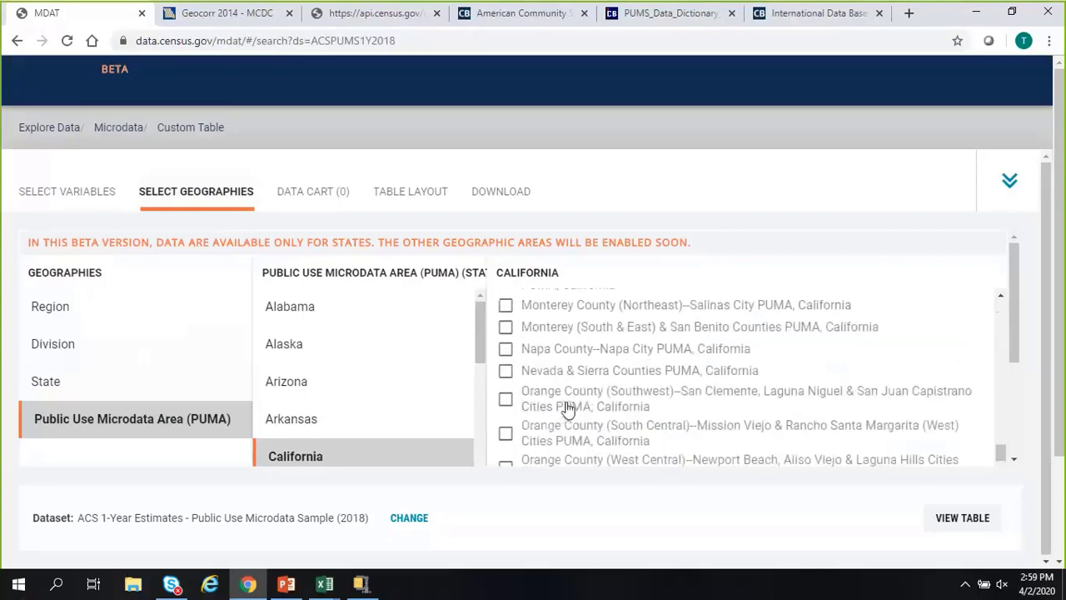
{"action": "scroll", "coordinate": [569, 408], "scroll_direction": "down", "scroll_amount": 10}
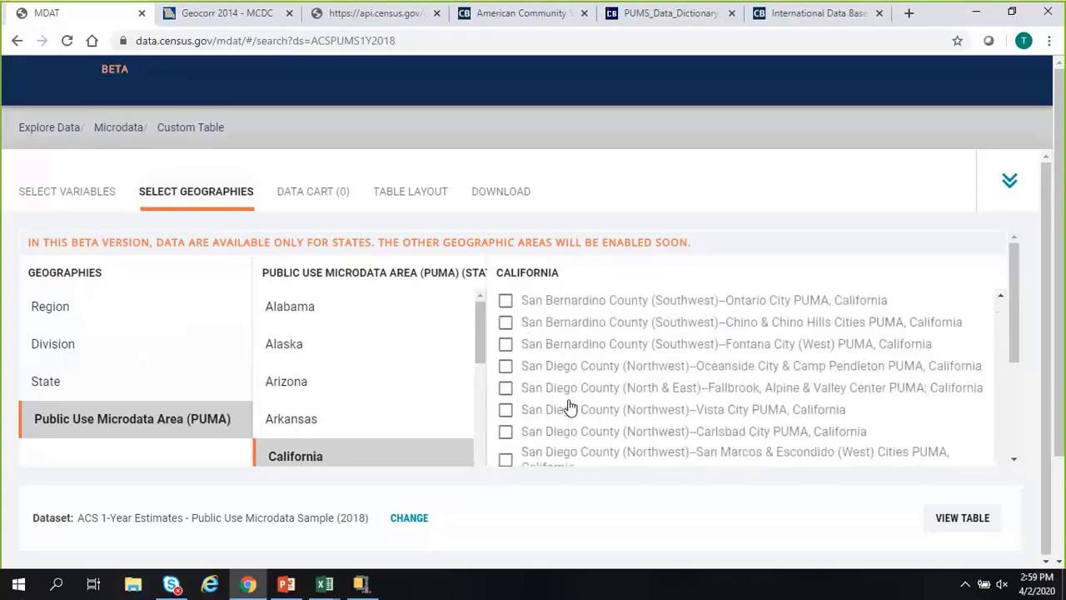
{"action": "scroll", "coordinate": [571, 405], "scroll_direction": "down", "scroll_amount": 3}
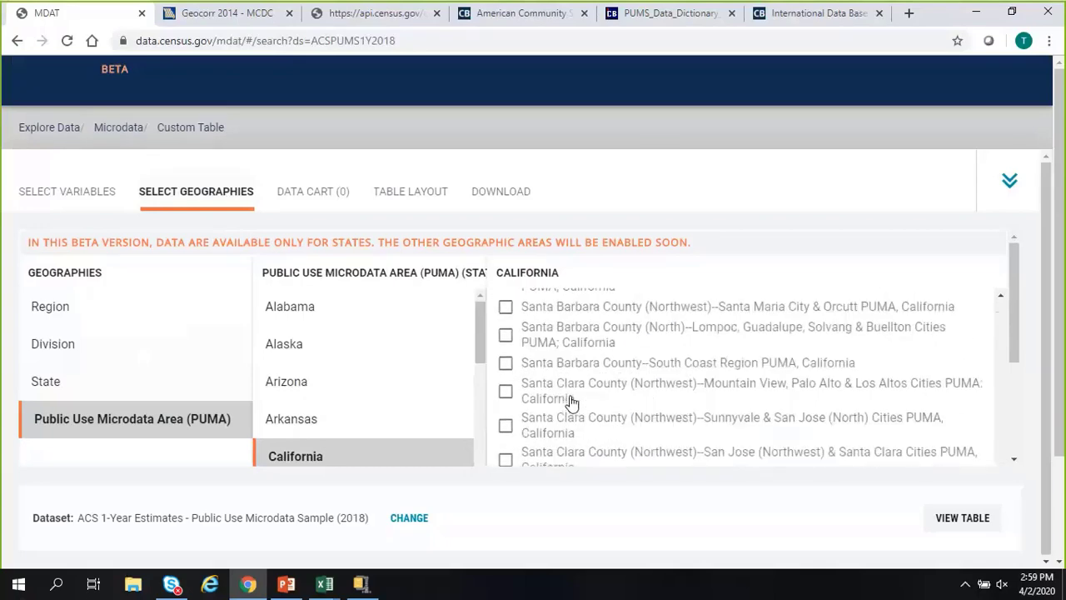
{"action": "scroll", "coordinate": [573, 408], "scroll_direction": "down", "scroll_amount": 15}
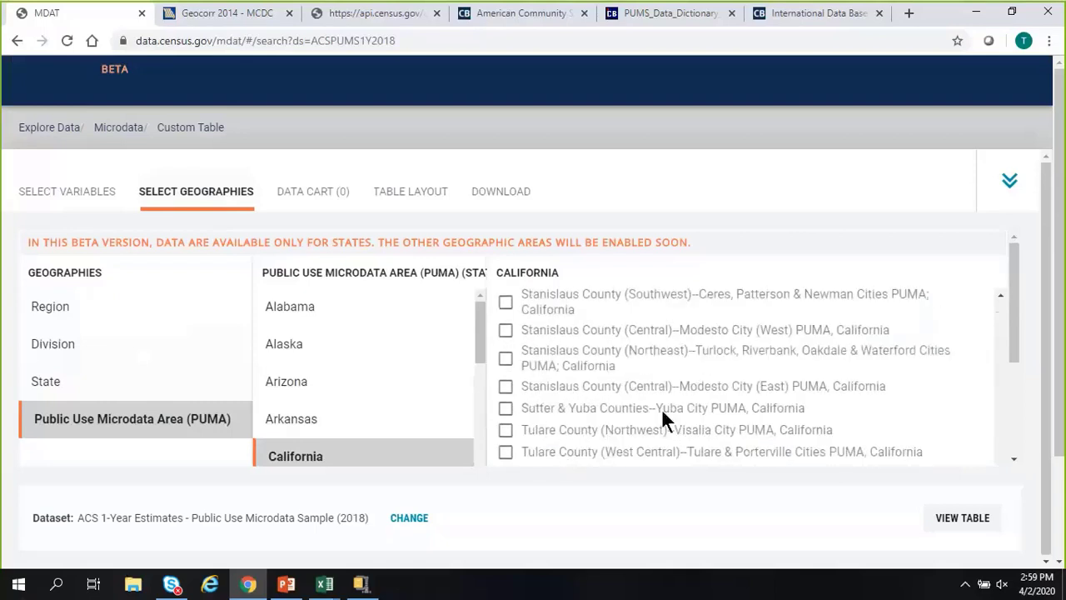
{"action": "left_click_drag", "start_coordinate": [1014, 354], "coordinate": [1009, 485]}
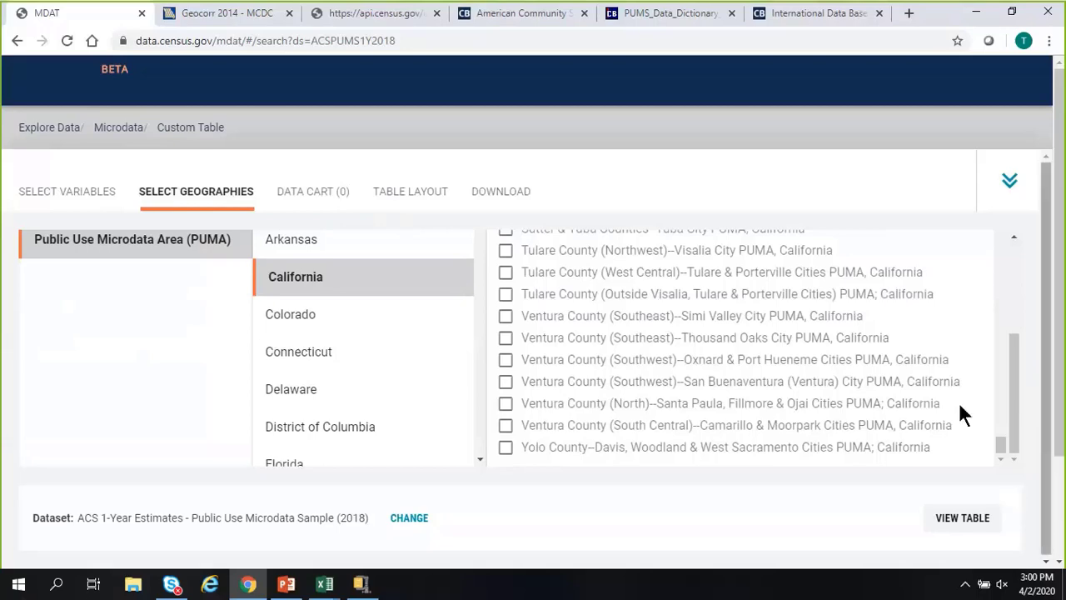
Step: Return to the ACS PUMS documentation page, go to the American Community Survey main page and open its Guidance for Data Users
{"action": "left_click", "coordinate": [829, 21]}
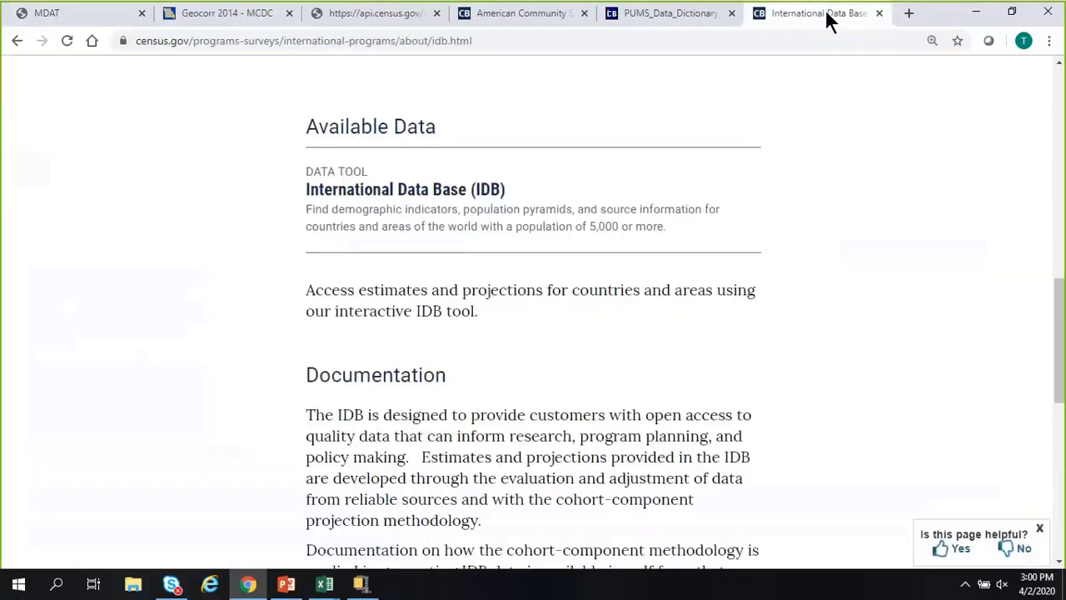
{"action": "left_click", "coordinate": [714, 19]}
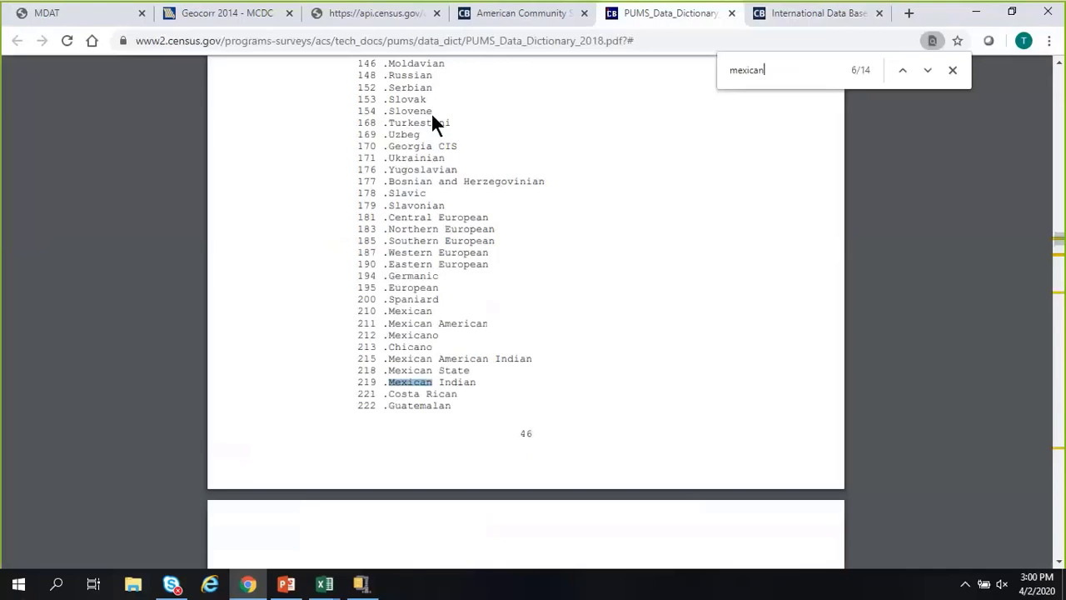
{"action": "left_click", "coordinate": [499, 24]}
{"action": "scroll", "coordinate": [251, 179], "scroll_direction": "up", "scroll_amount": 10}
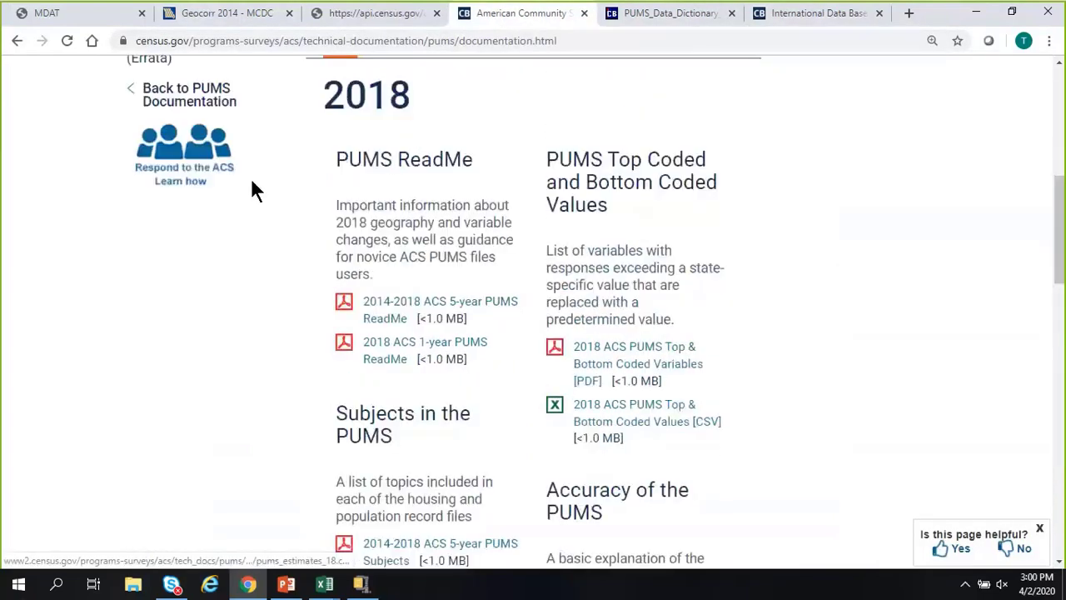
{"action": "scroll", "coordinate": [252, 182], "scroll_direction": "down", "scroll_amount": 3}
{"action": "scroll", "coordinate": [183, 179], "scroll_direction": "up", "scroll_amount": 2}
{"action": "left_click", "coordinate": [183, 179]}
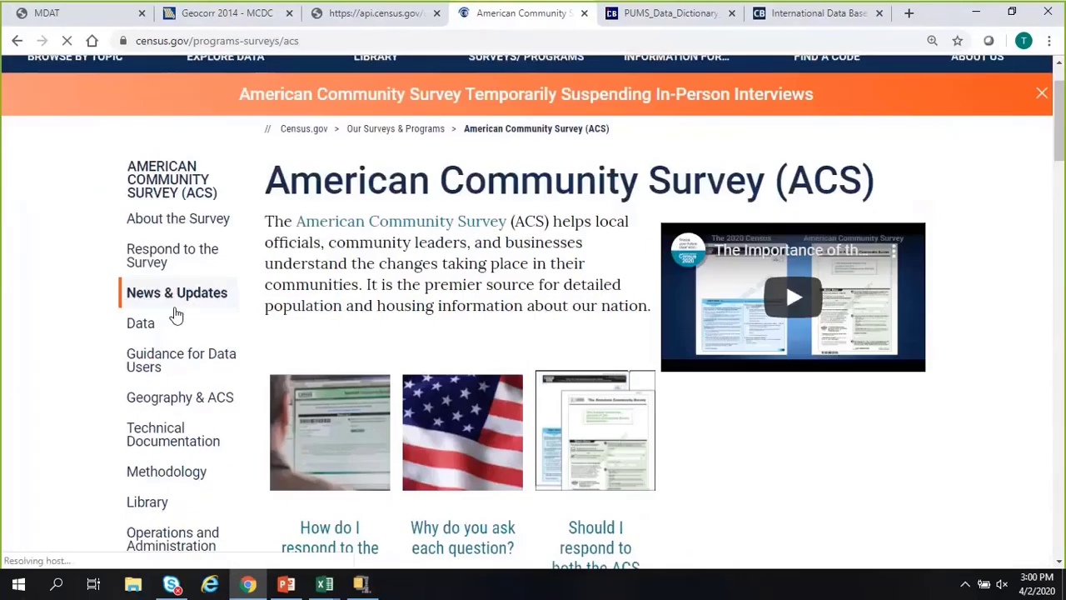
{"action": "left_click", "coordinate": [172, 362]}
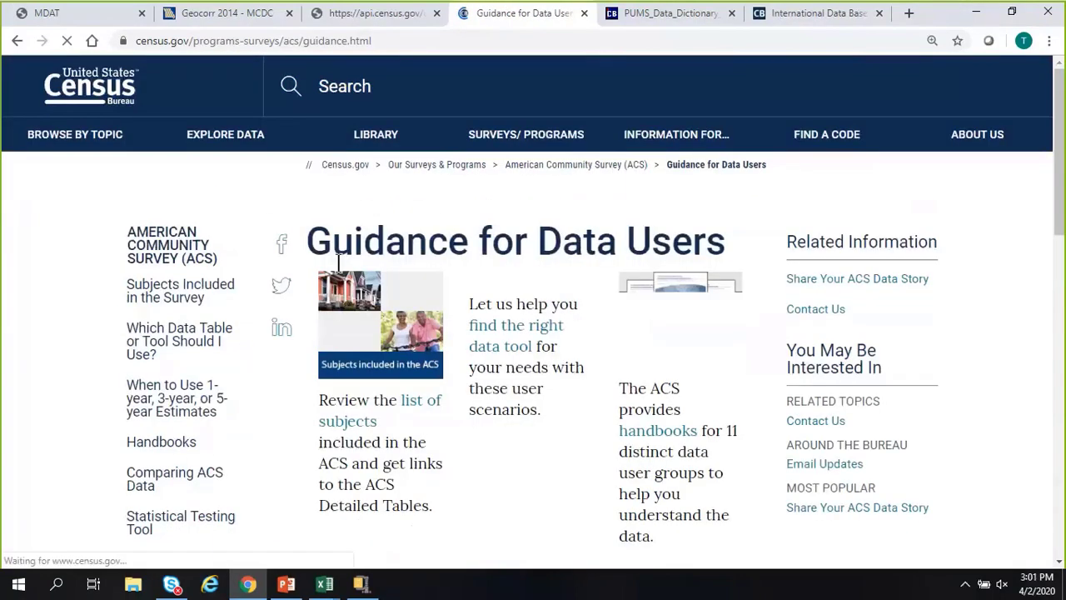
{"action": "scroll", "coordinate": [264, 278], "scroll_direction": "down", "scroll_amount": 1}
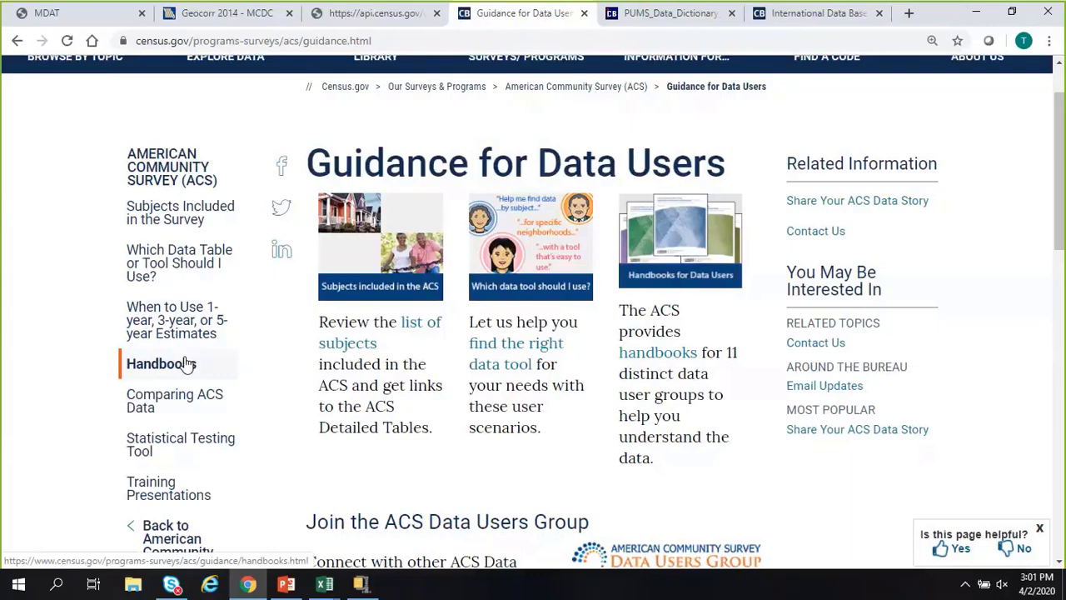
Step: Switch to the MDAT Public Webinar presentation in PowerPoint and start the slide show from the Webinar Evaluation slide
{"action": "left_click", "coordinate": [286, 582]}
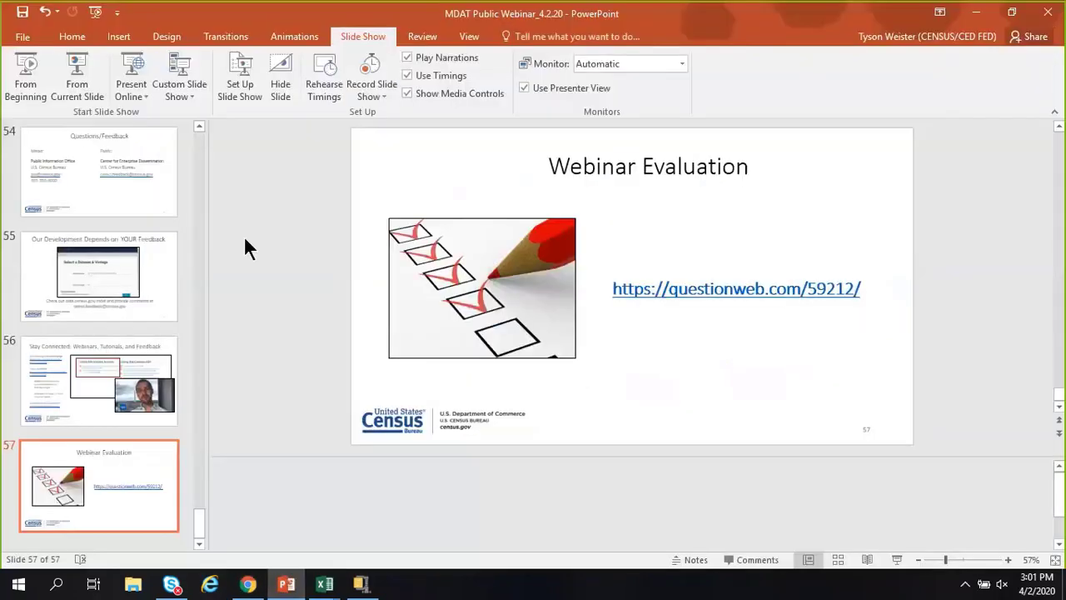
{"action": "left_click", "coordinate": [87, 67]}
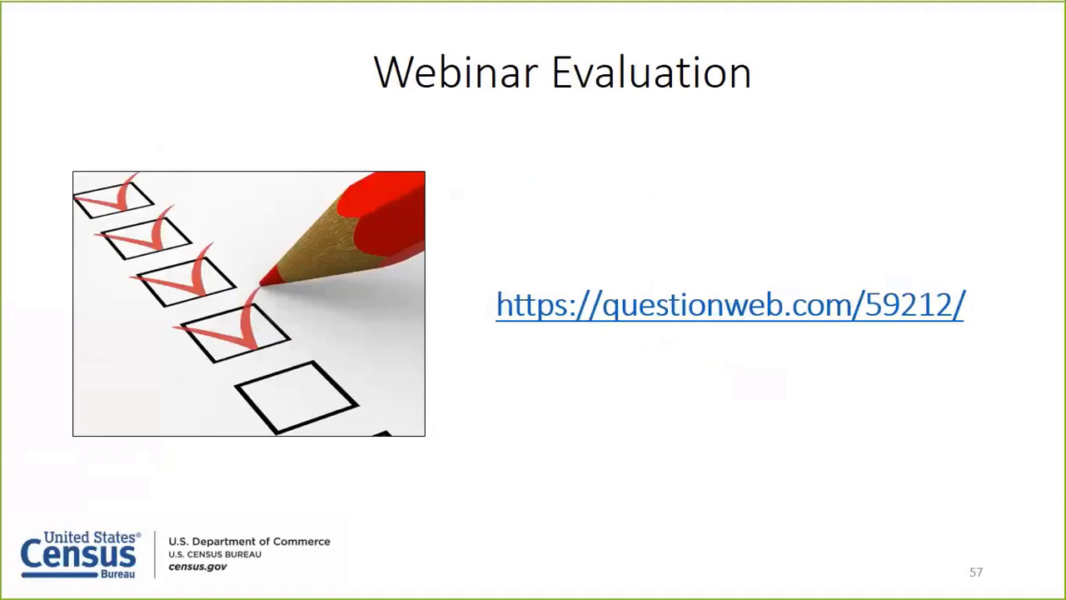